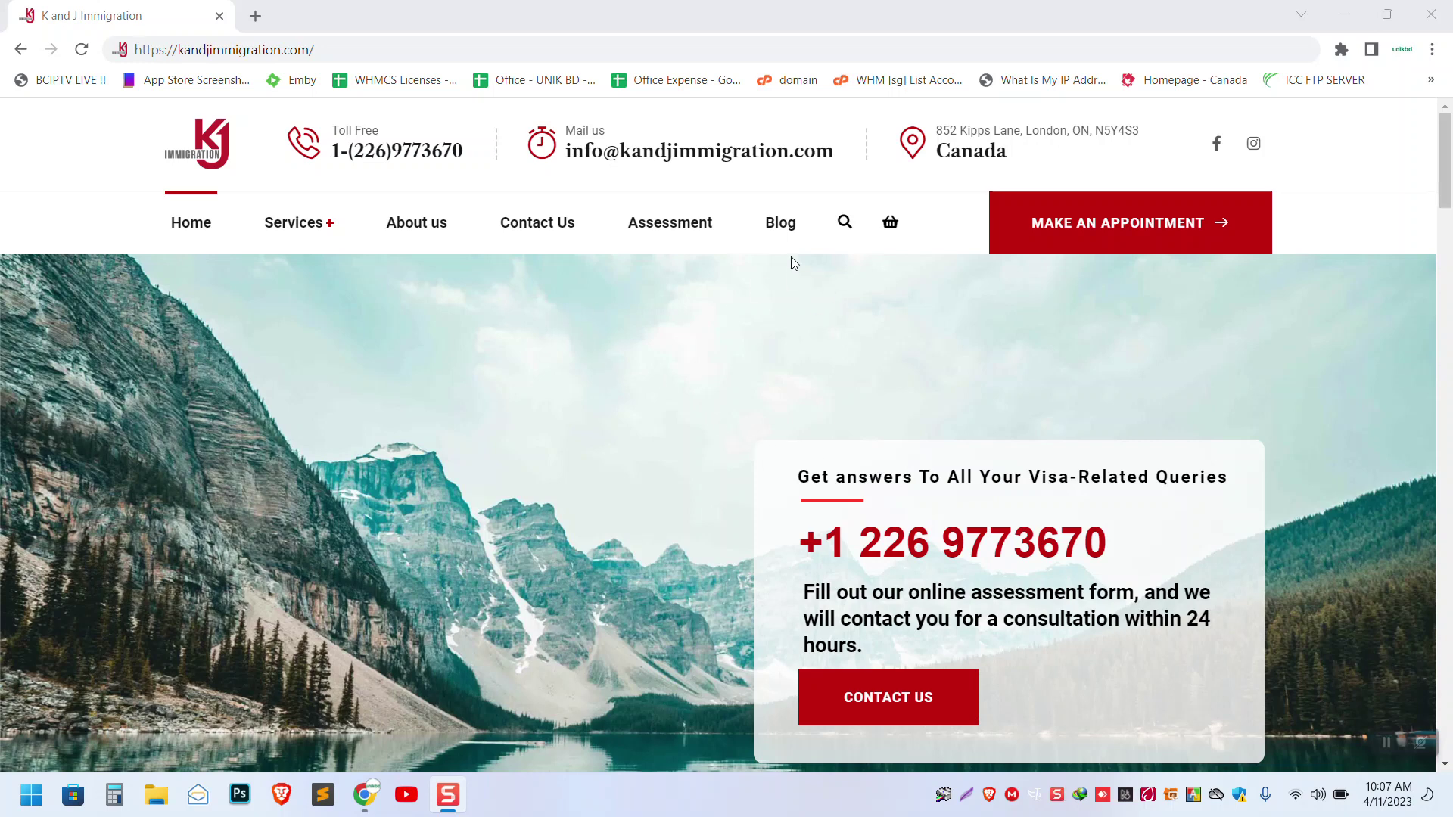
- Browse the K and J Immigration homepage, then go to its wp-admin login page
scroll(745, 327, "down", 5)
scroll(739, 325, "down", 20)
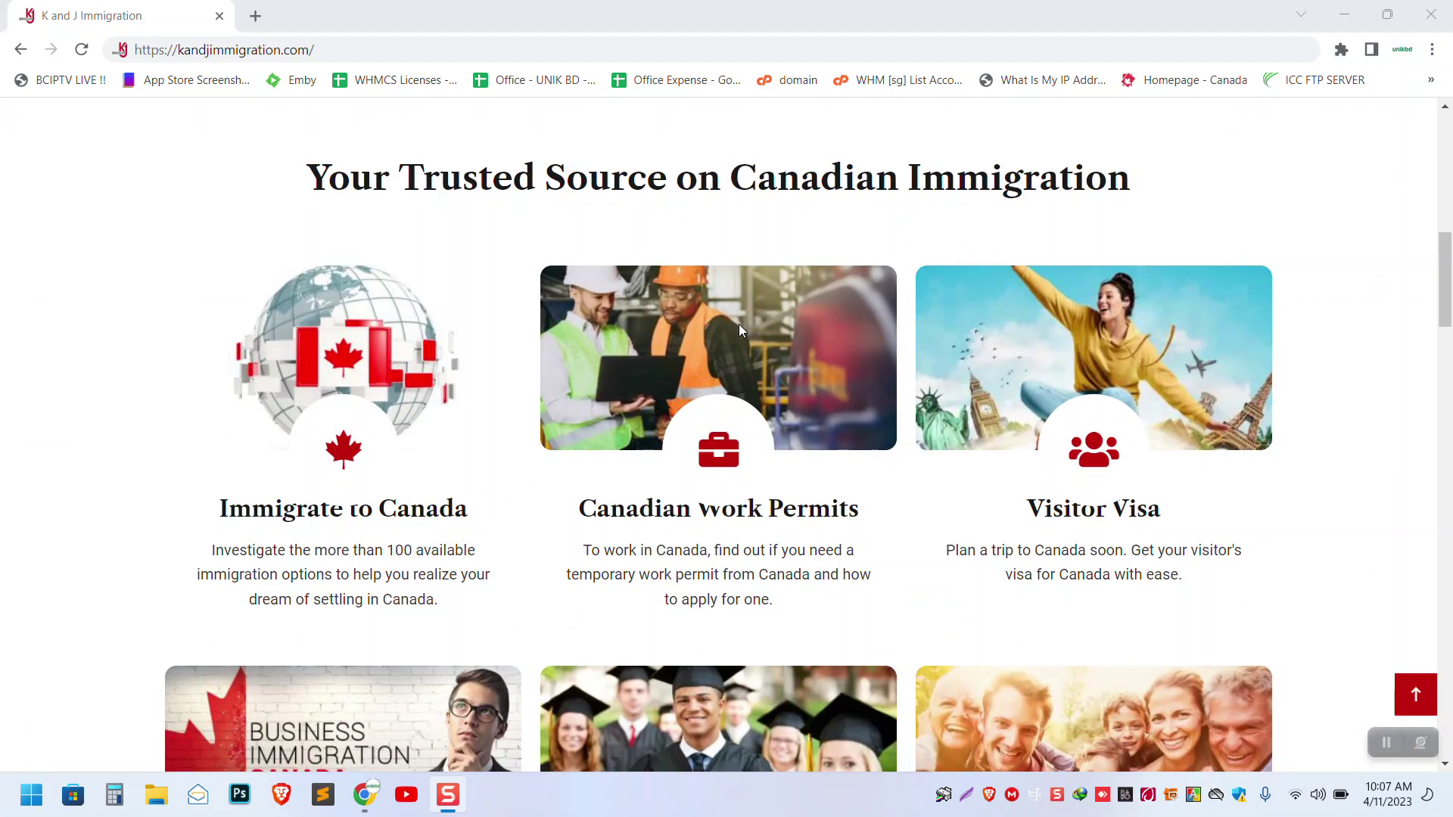
scroll(738, 324, "up", 1)
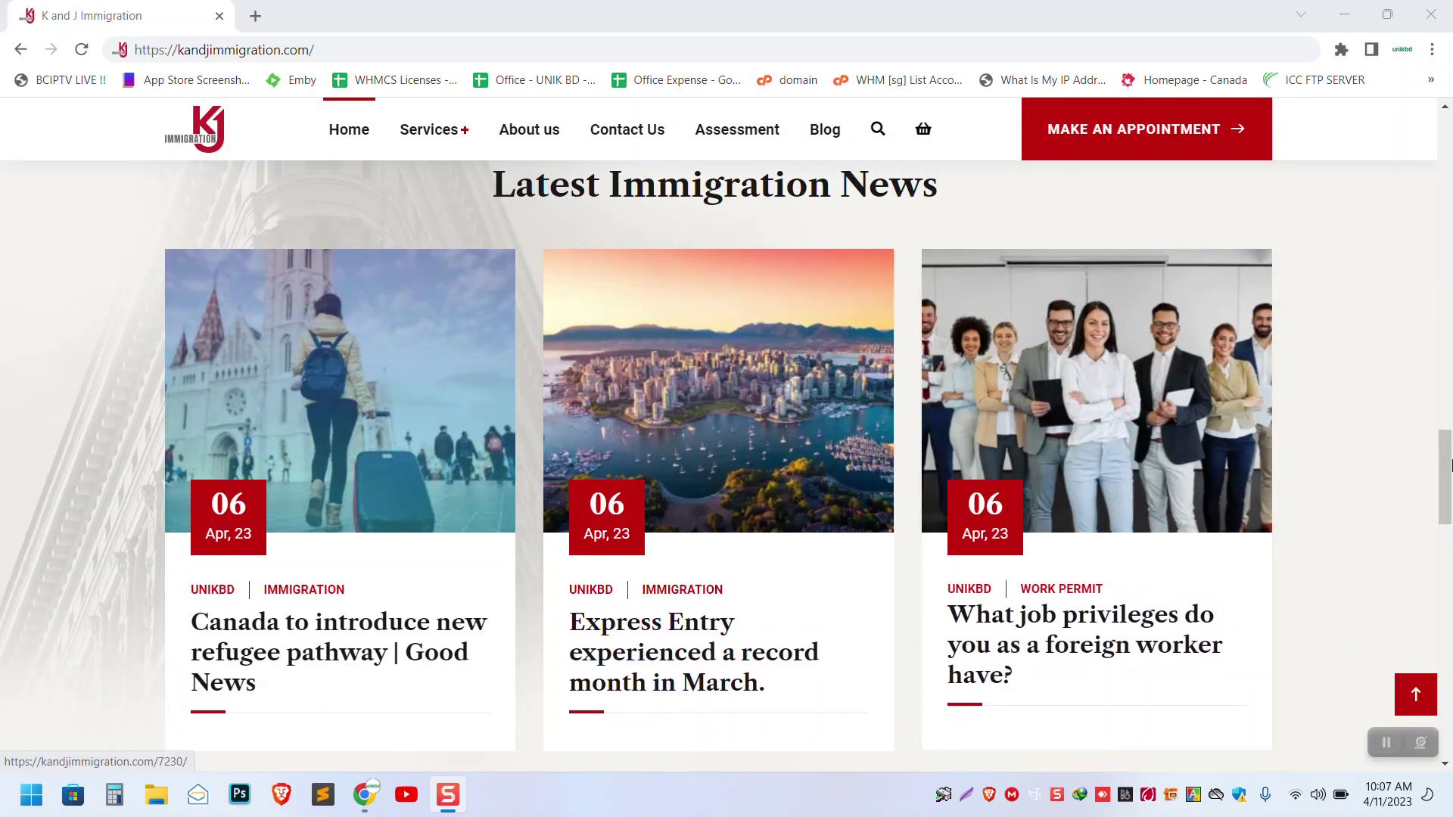
left_click_drag(1443, 477, 1442, 144)
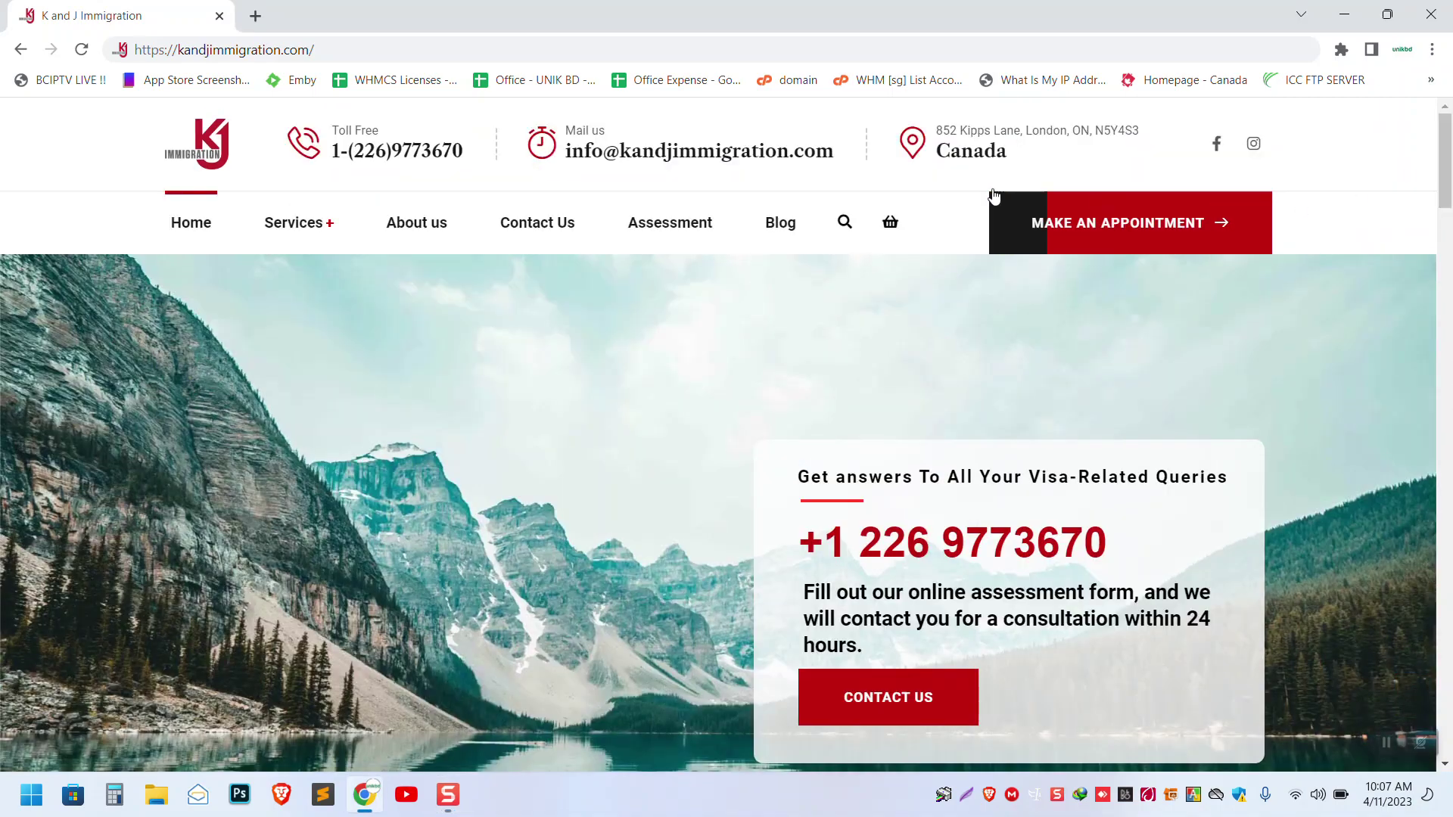
scroll(435, 424, "down", 1)
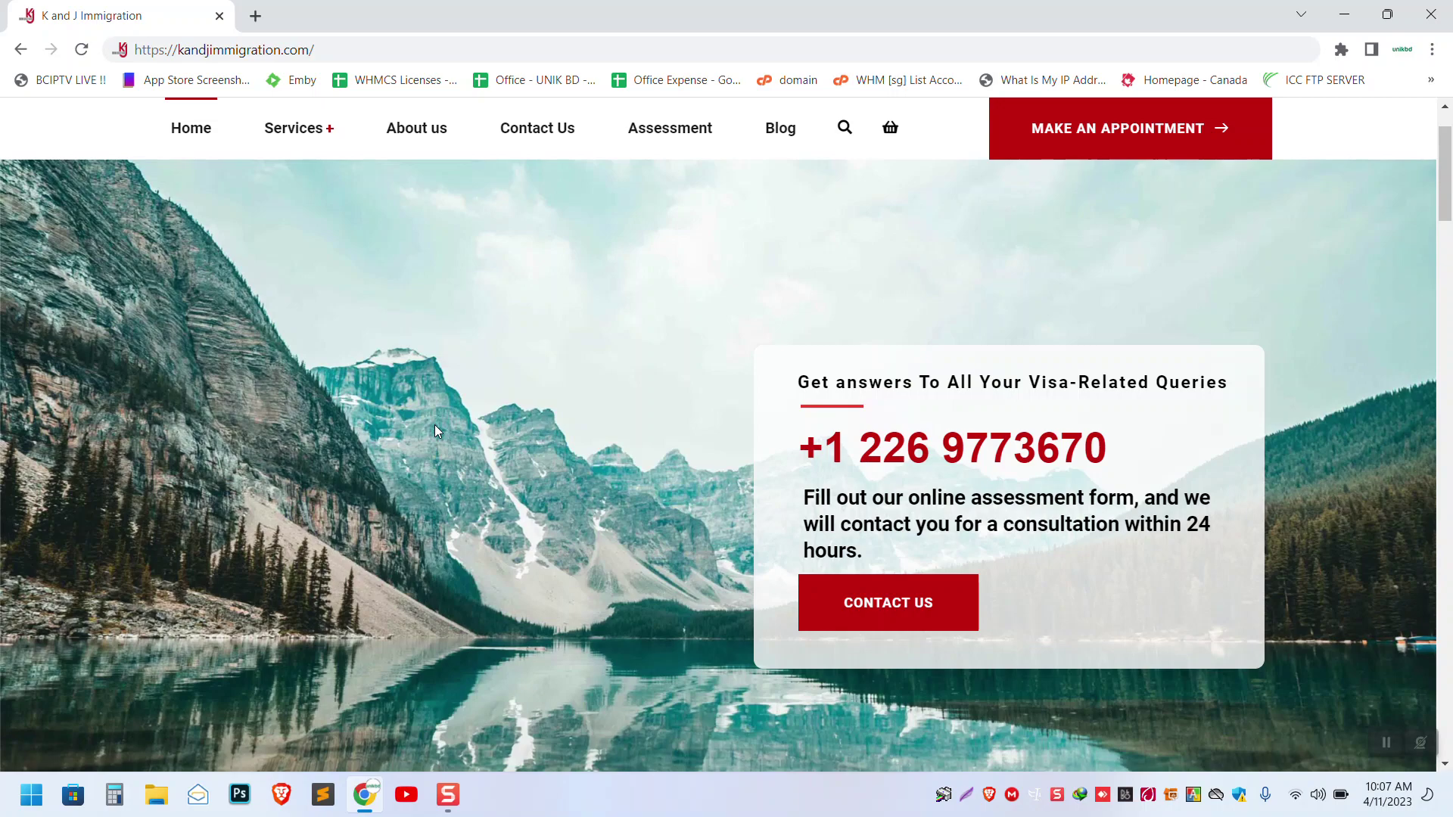
scroll(434, 424, "down", 15)
scroll(435, 429, "down", 20)
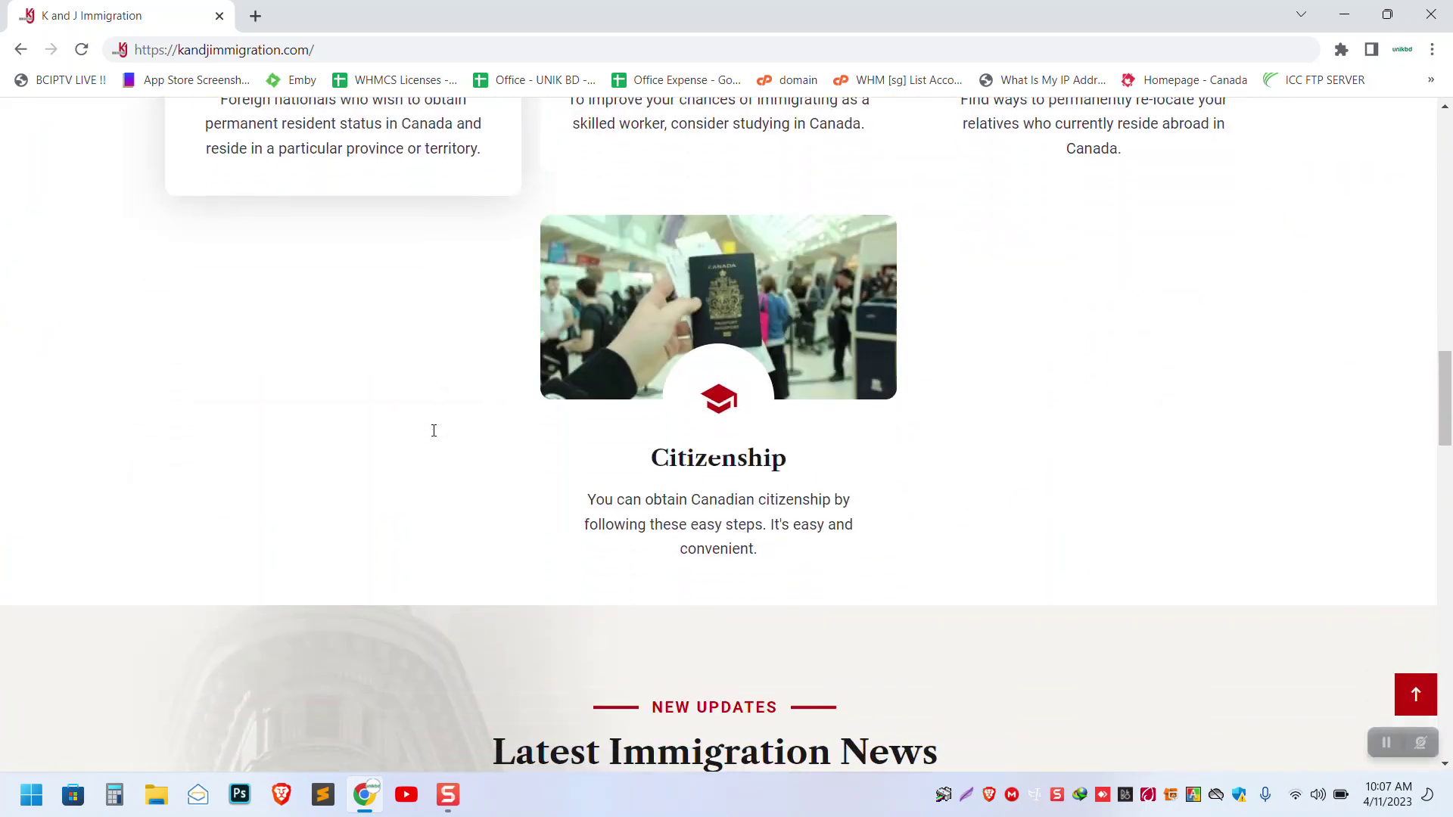
scroll(435, 437, "down", 1)
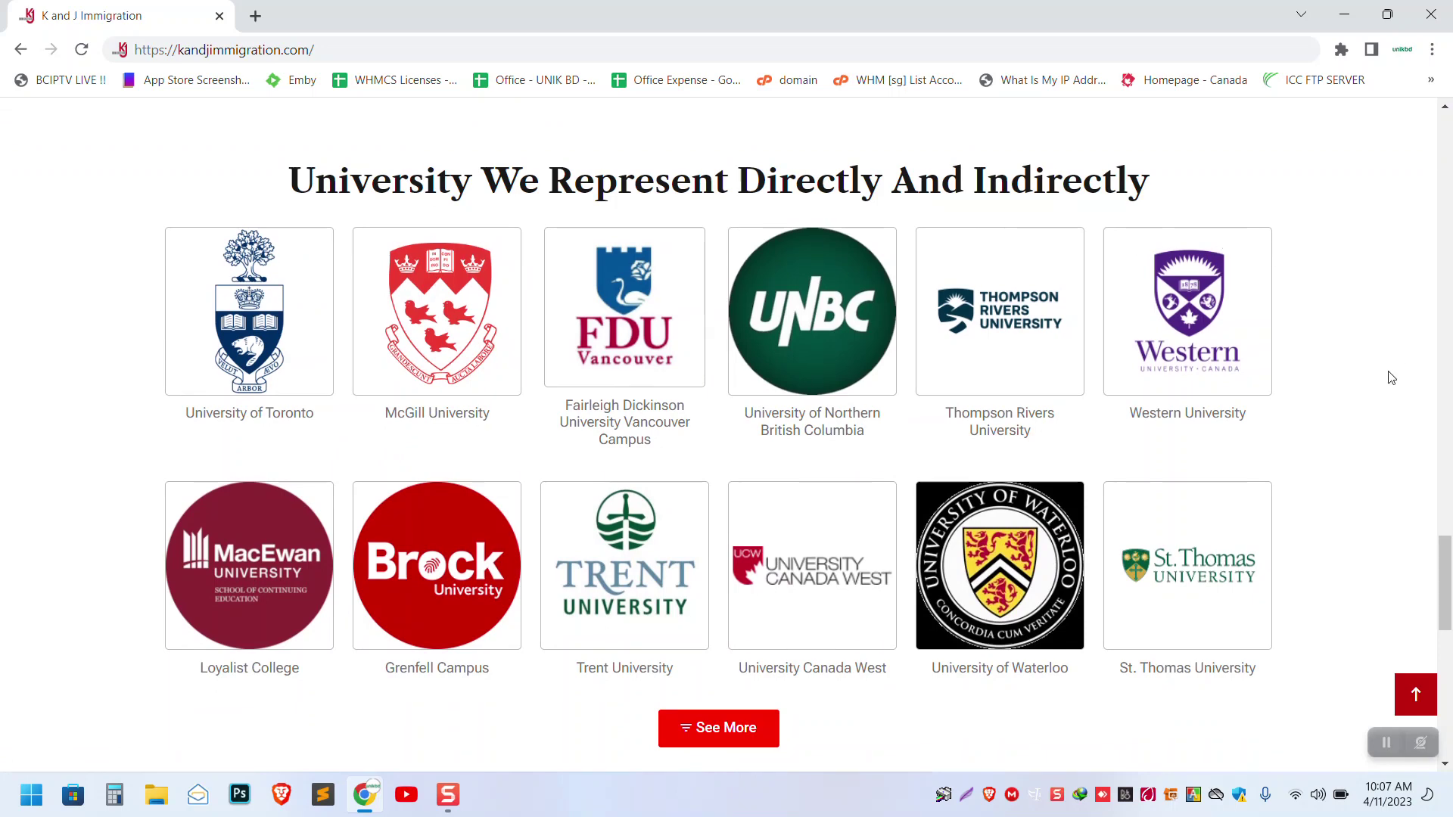
scroll(1391, 377, "down", 6)
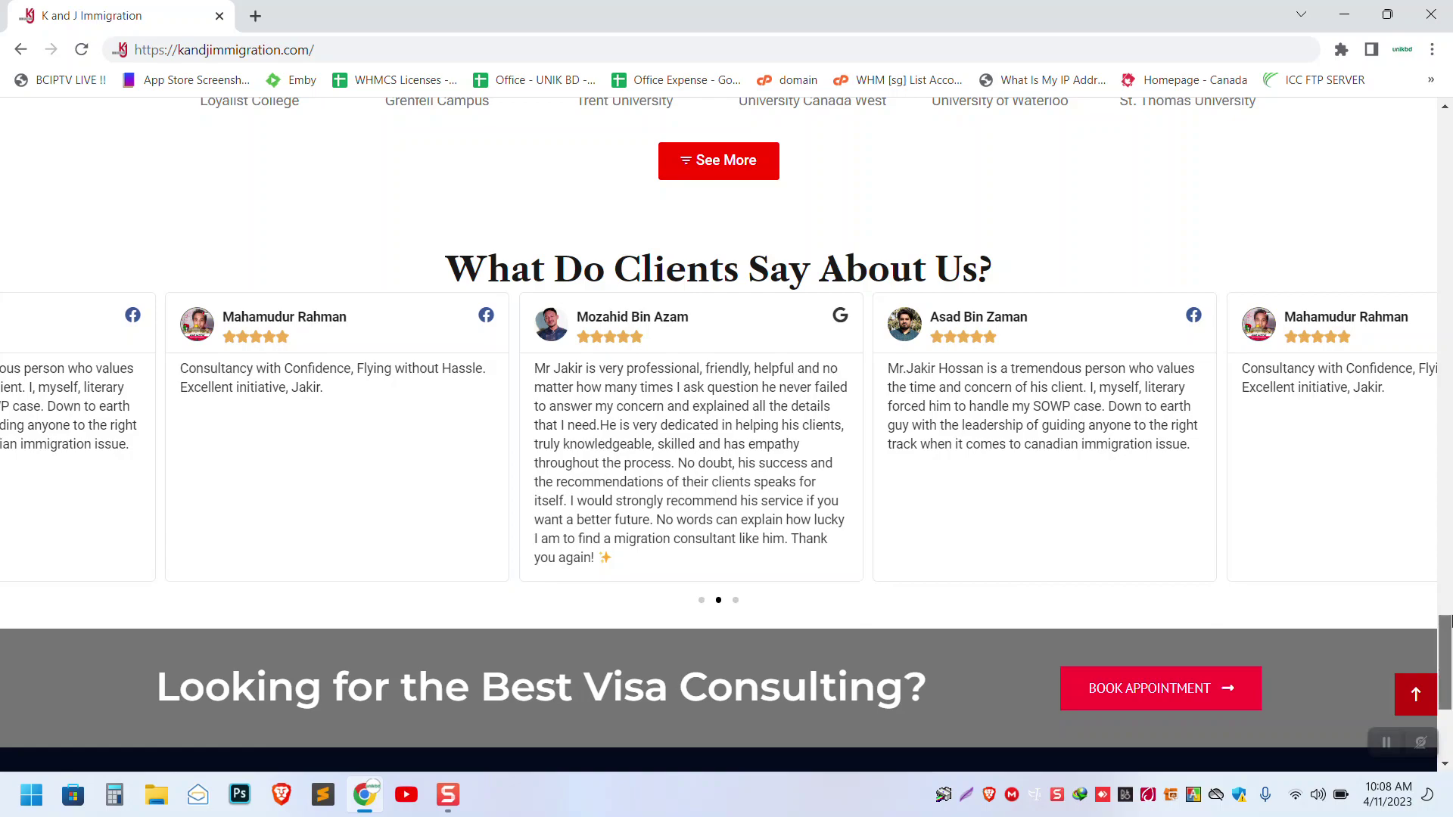
left_click_drag(1450, 620, 1403, 135)
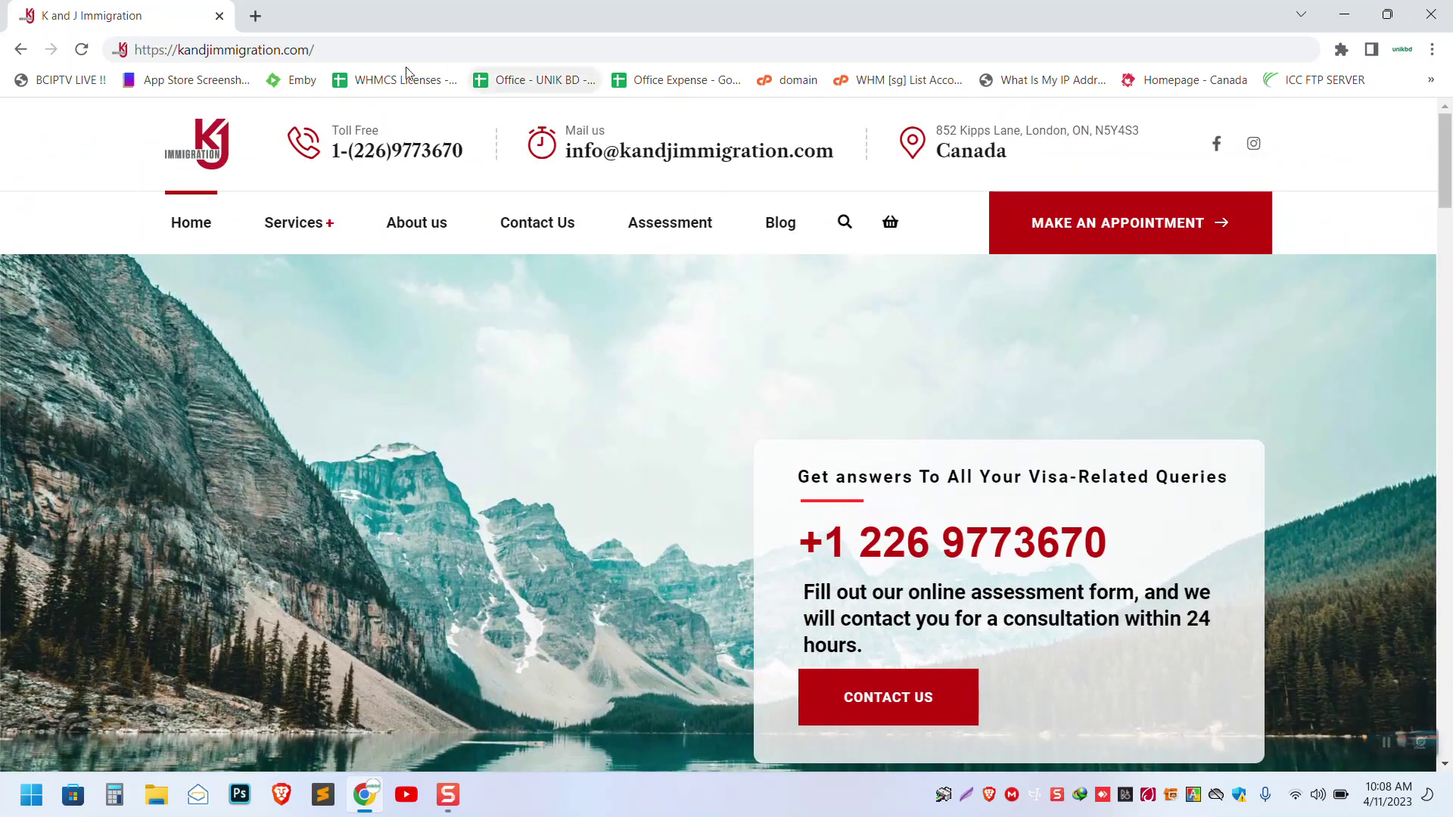
left_click(415, 43)
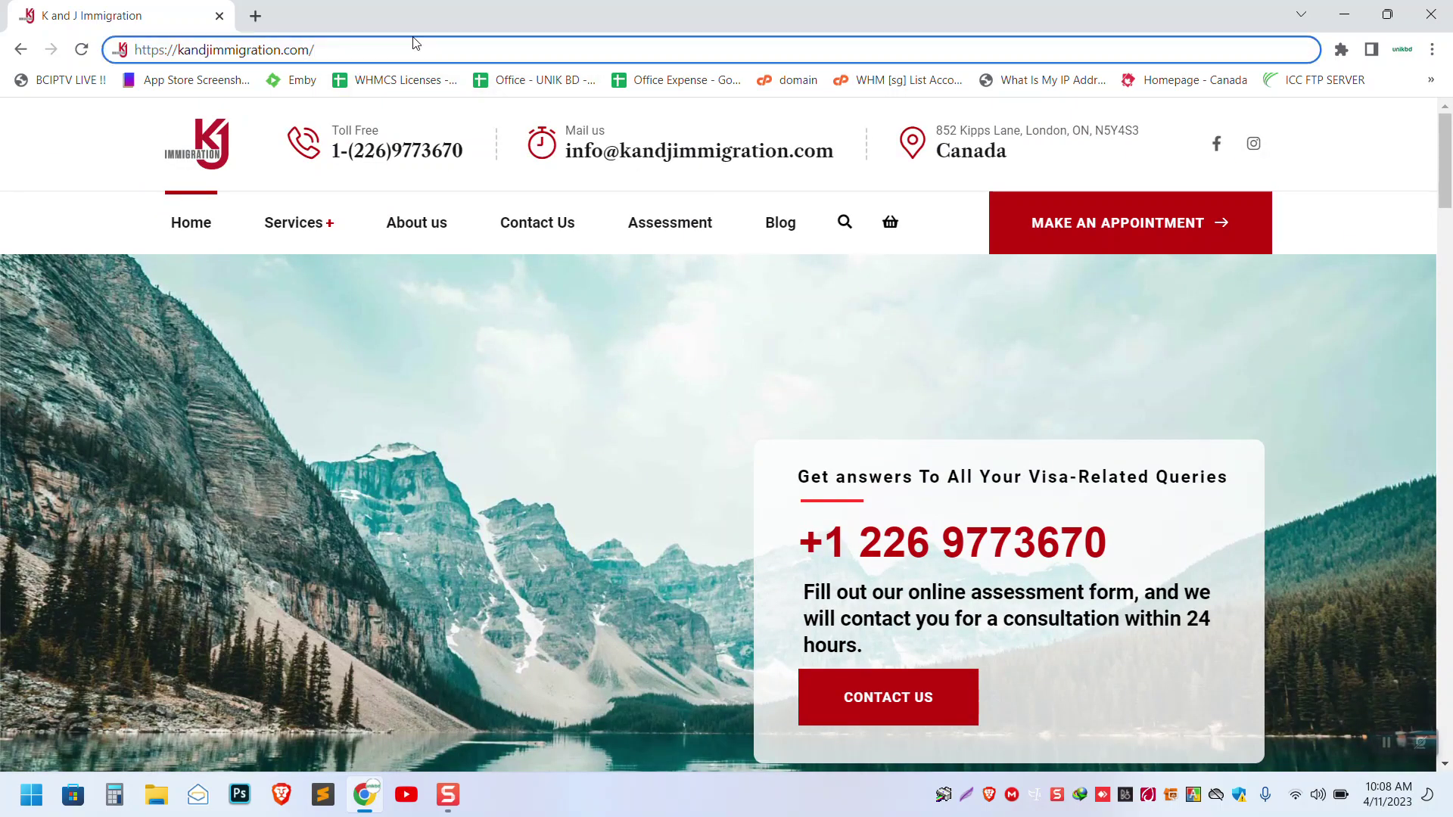
type("wp-")
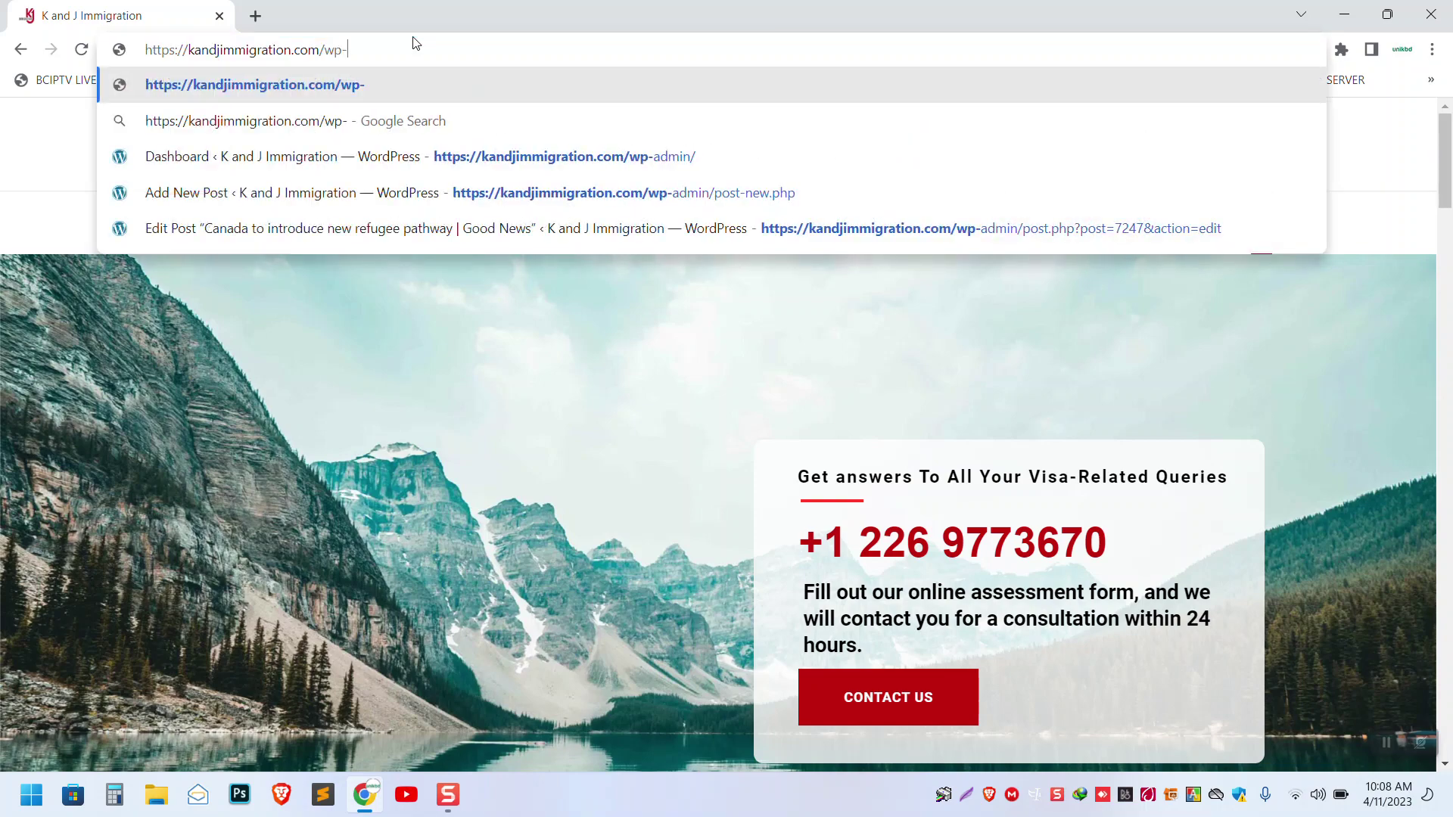
type("admin")
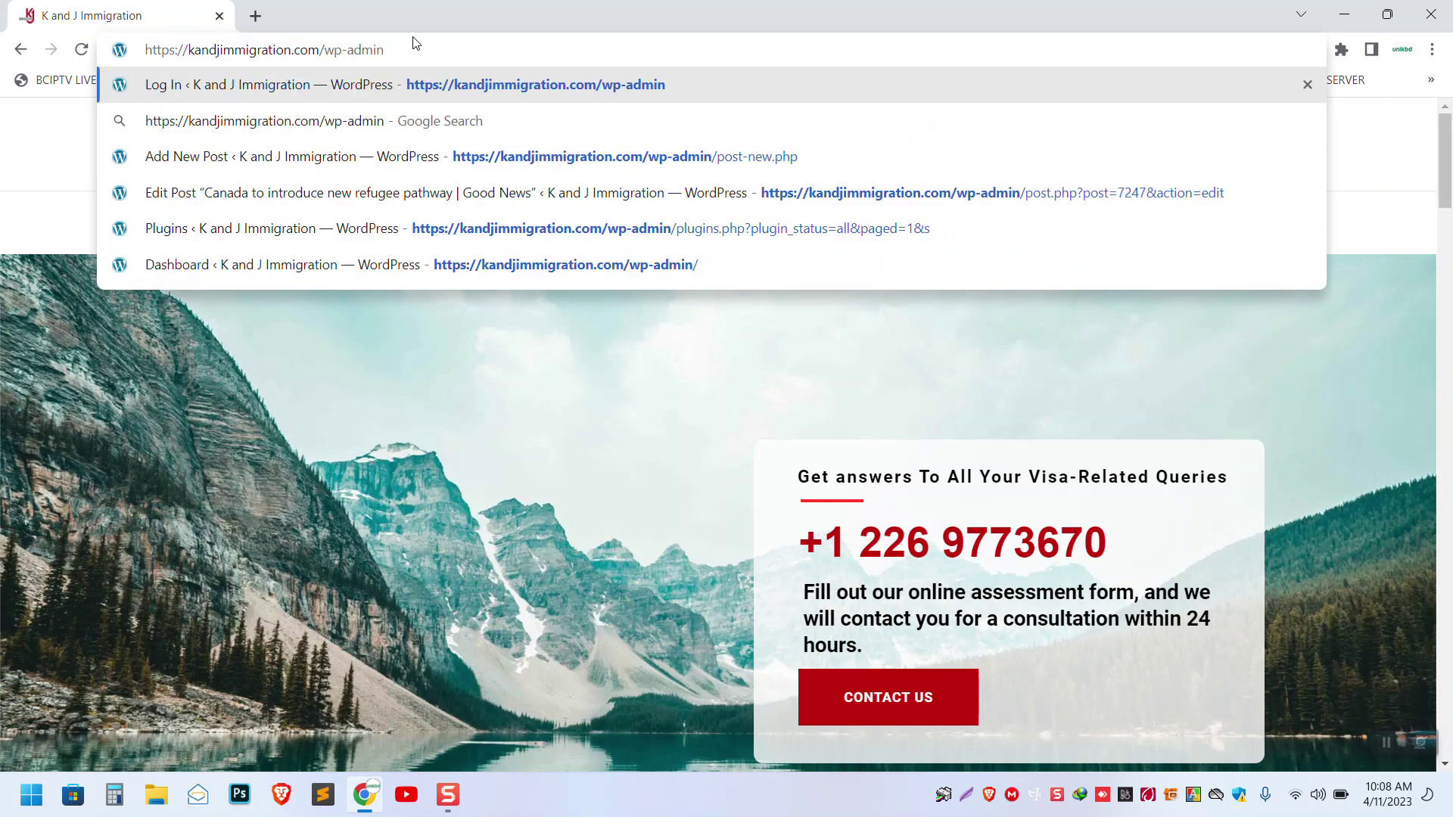
key("Return")
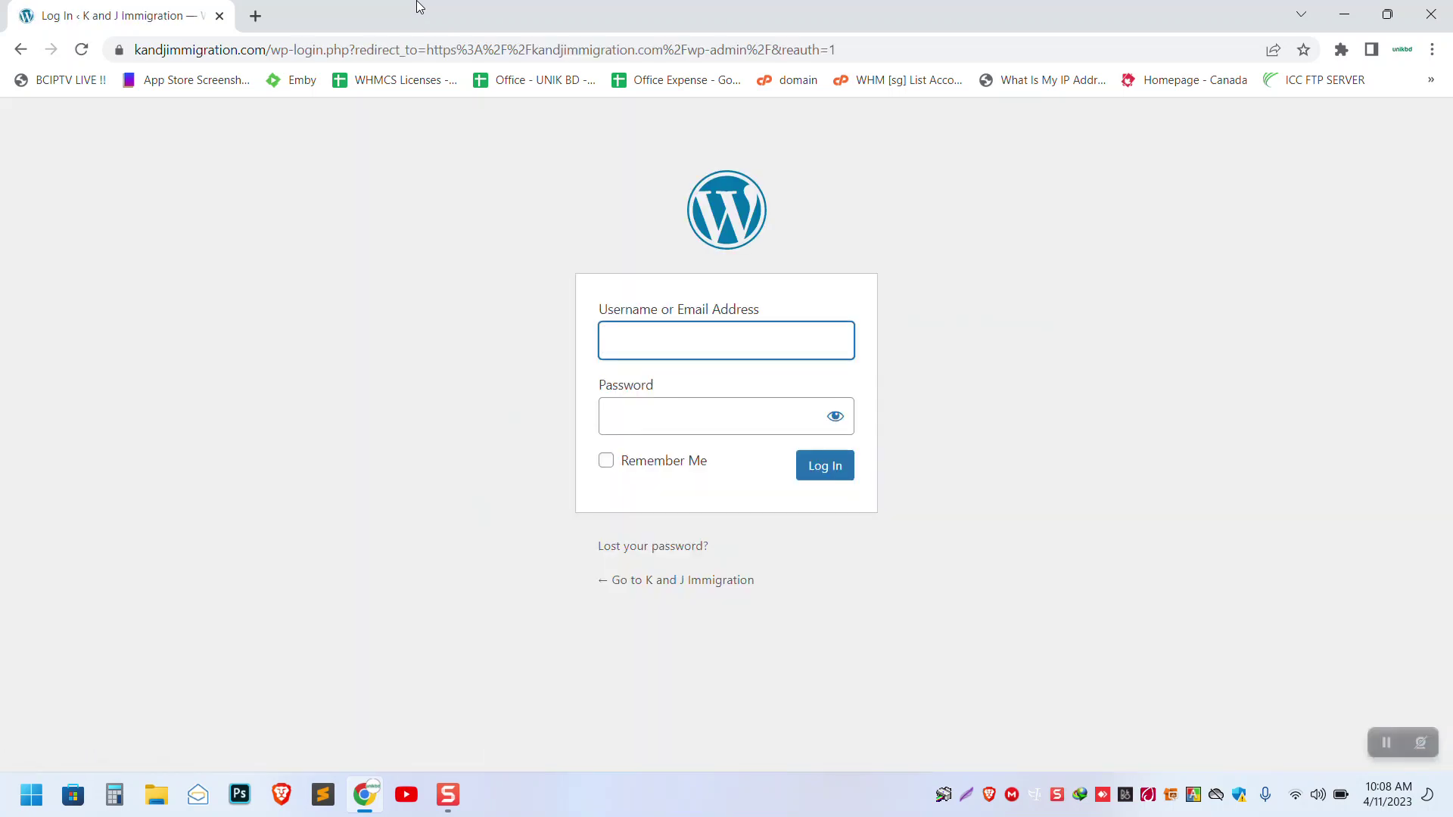
- Log in with the admin username and password
type("unikbd")
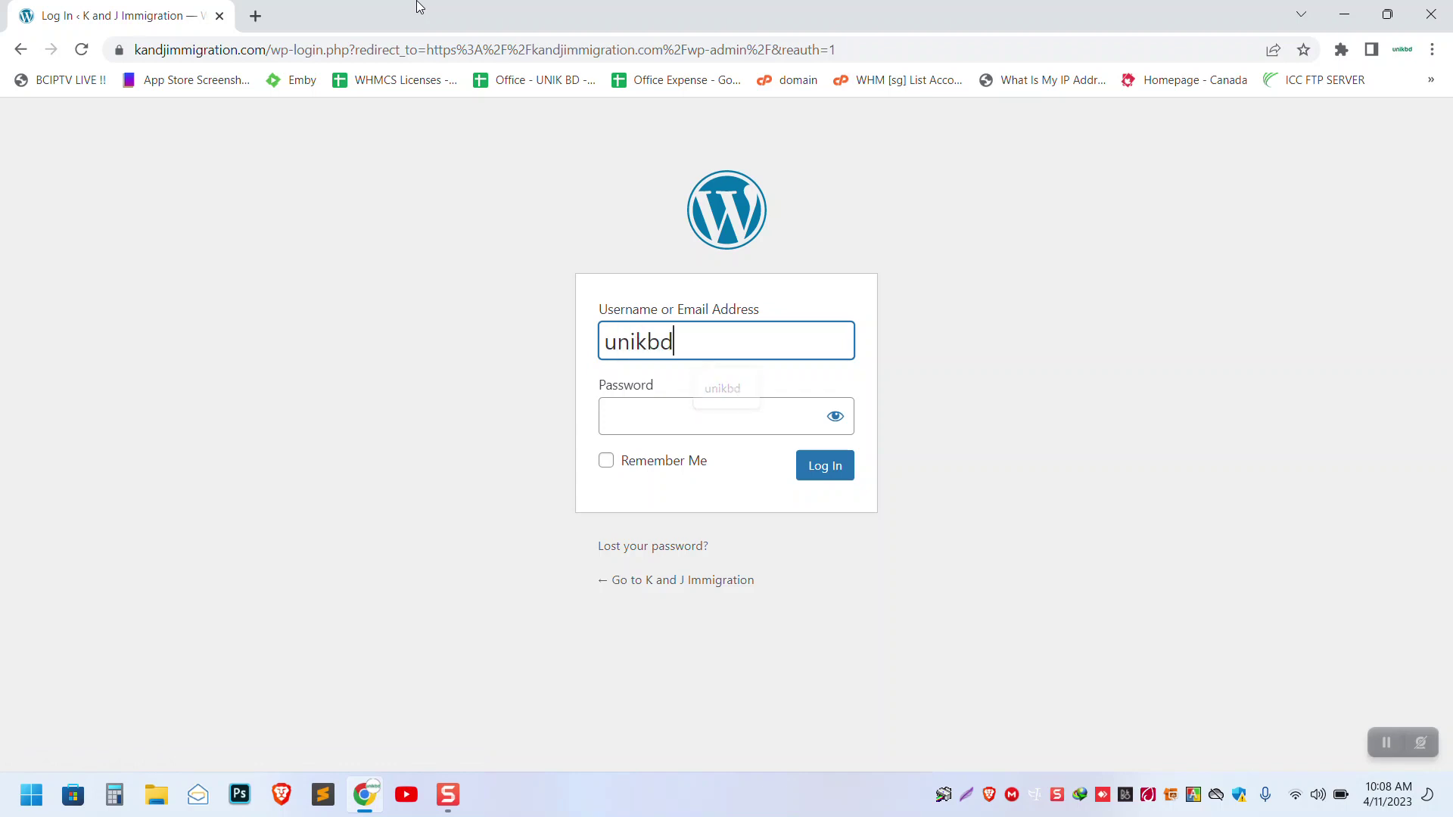
key("Tab")
type("*******")
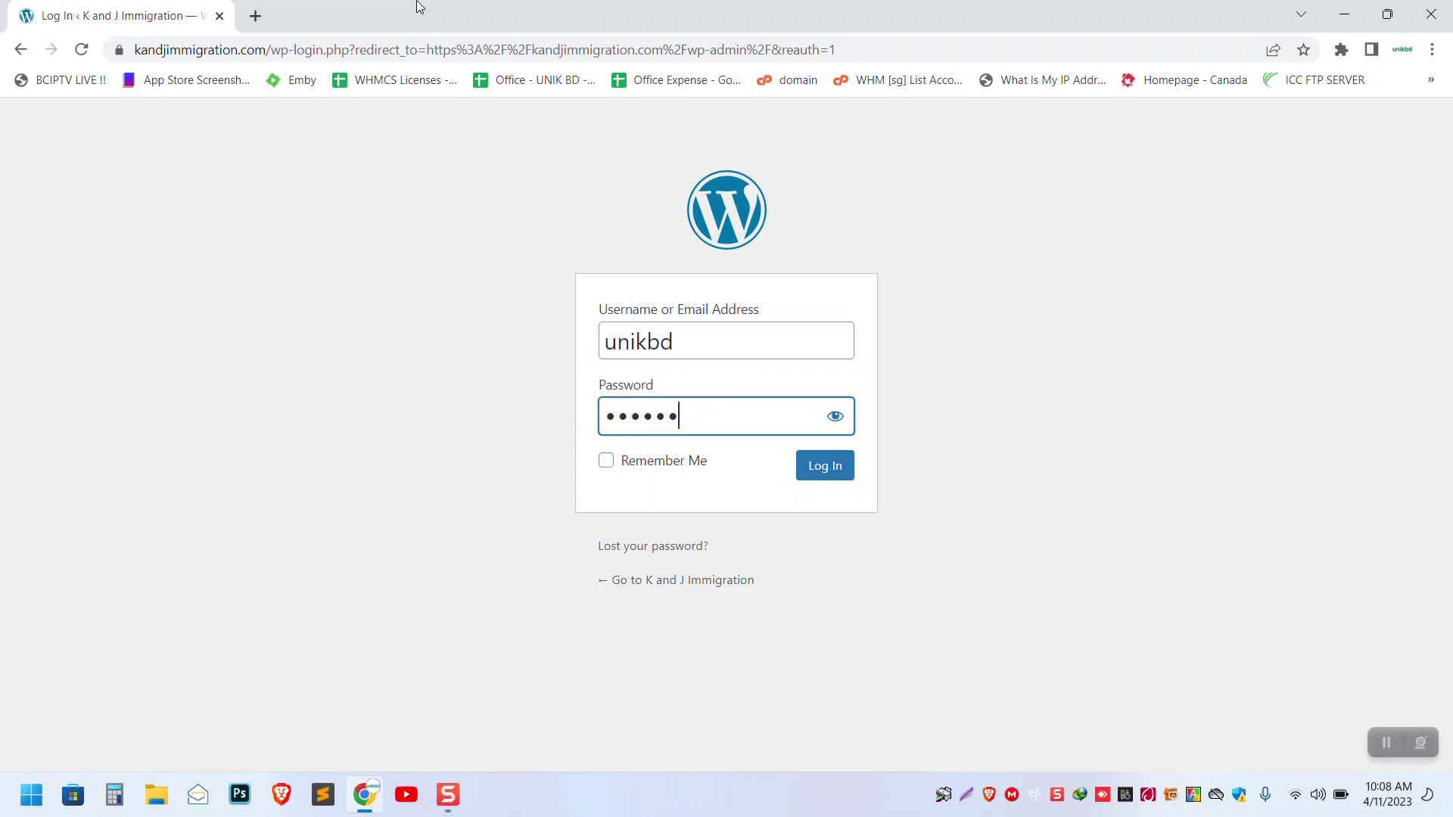
key("BackSpace")
key("BackSpace")
key("BackSpace")
key("BackSpace")
key("BackSpace")
key("BackSpace")
key("BackSpace")
type("*********")
key("Return")
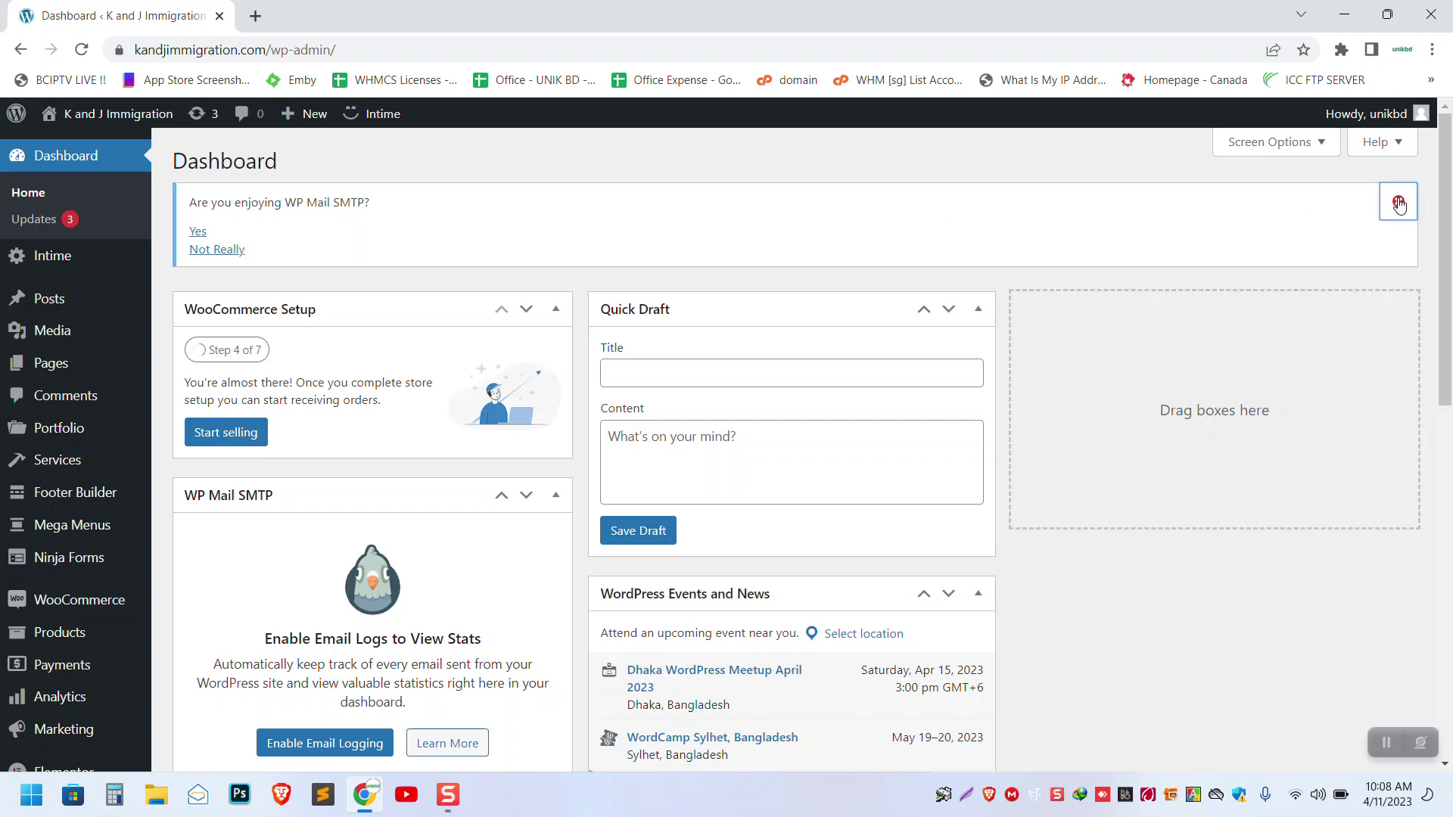
- Dismiss the WP Mail SMTP notice, view All Posts, then start a new post from + New
left_click(1398, 201)
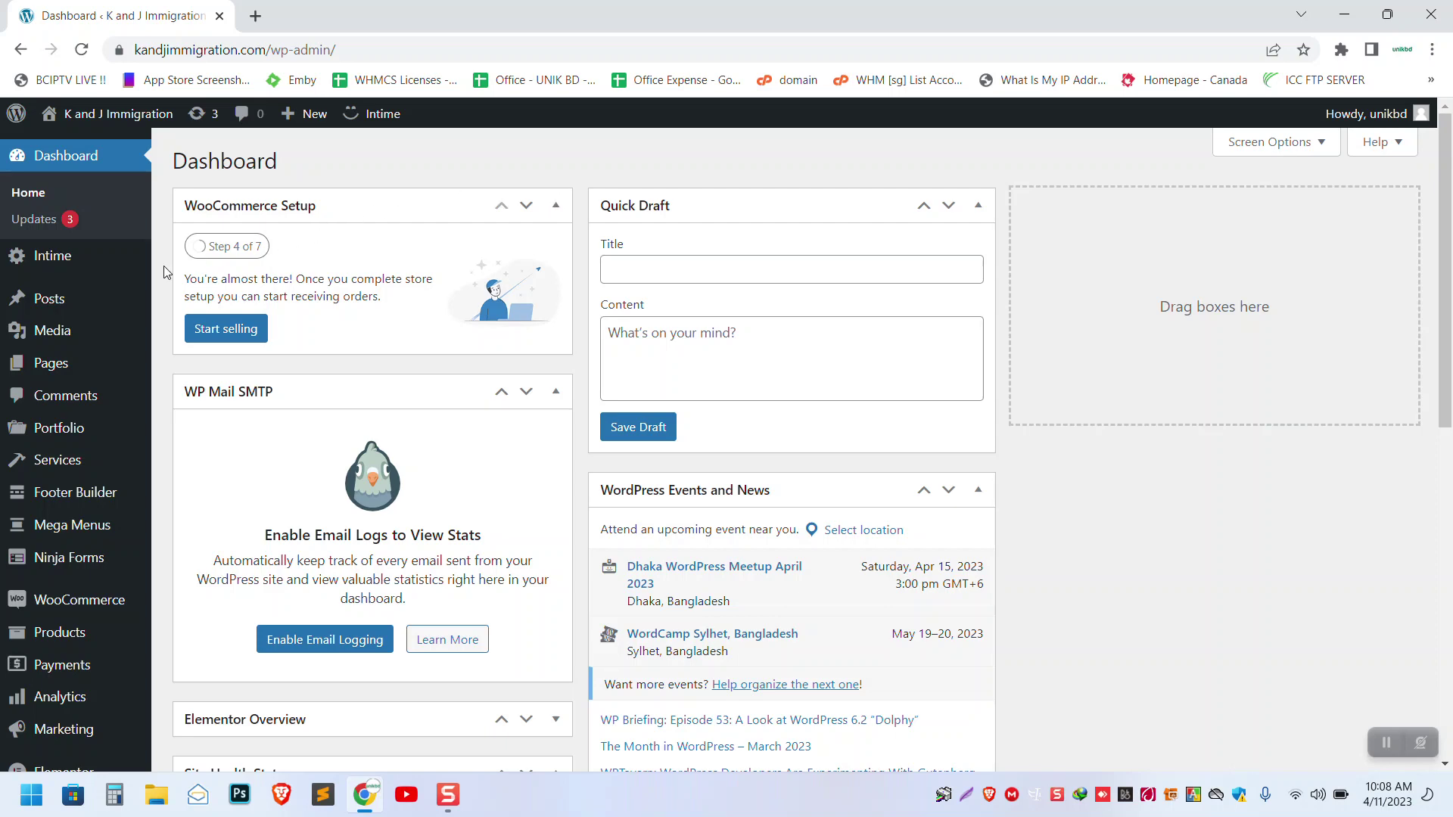
mouse_move(57, 310)
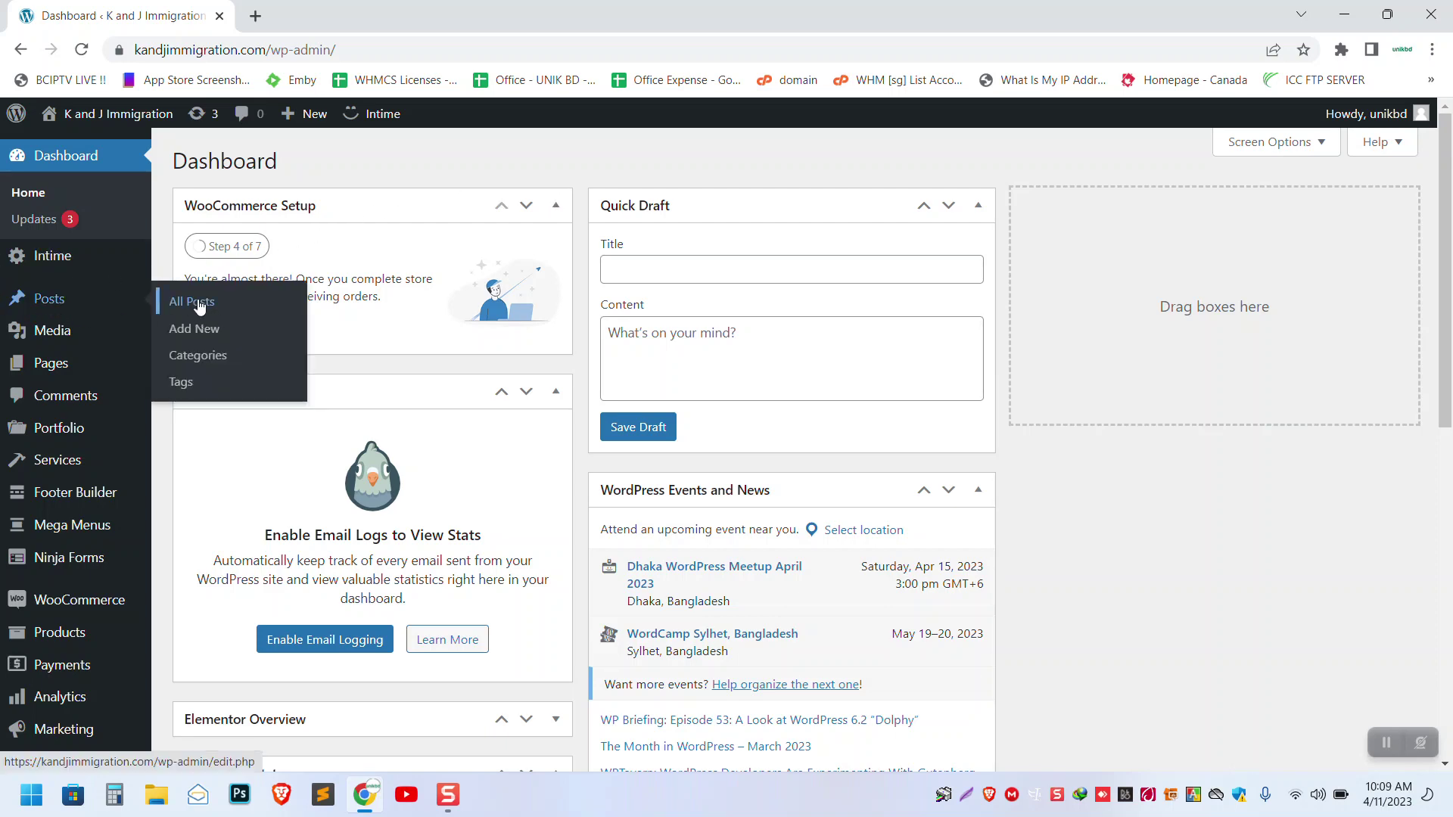
left_click(200, 303)
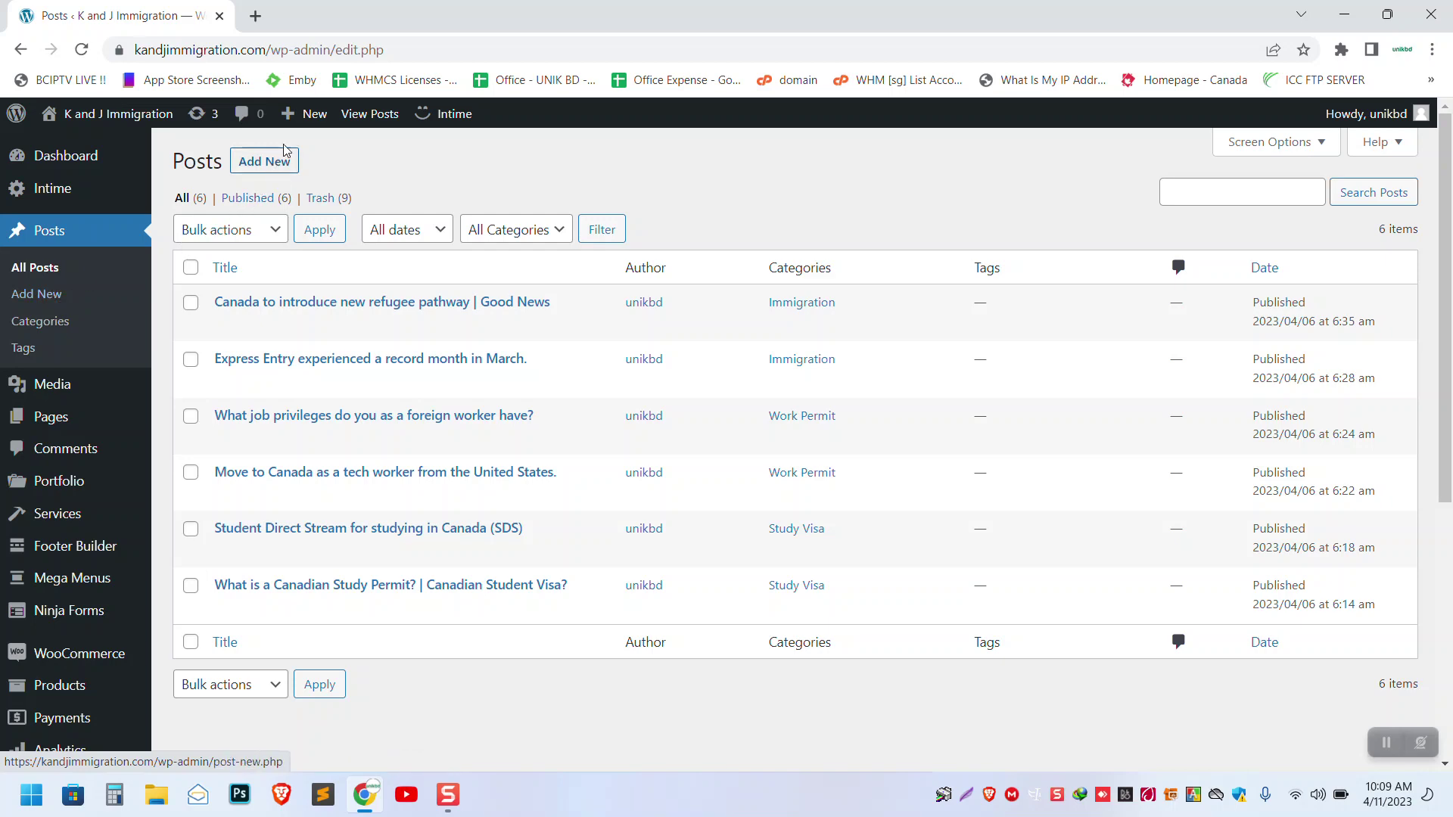
mouse_move(301, 114)
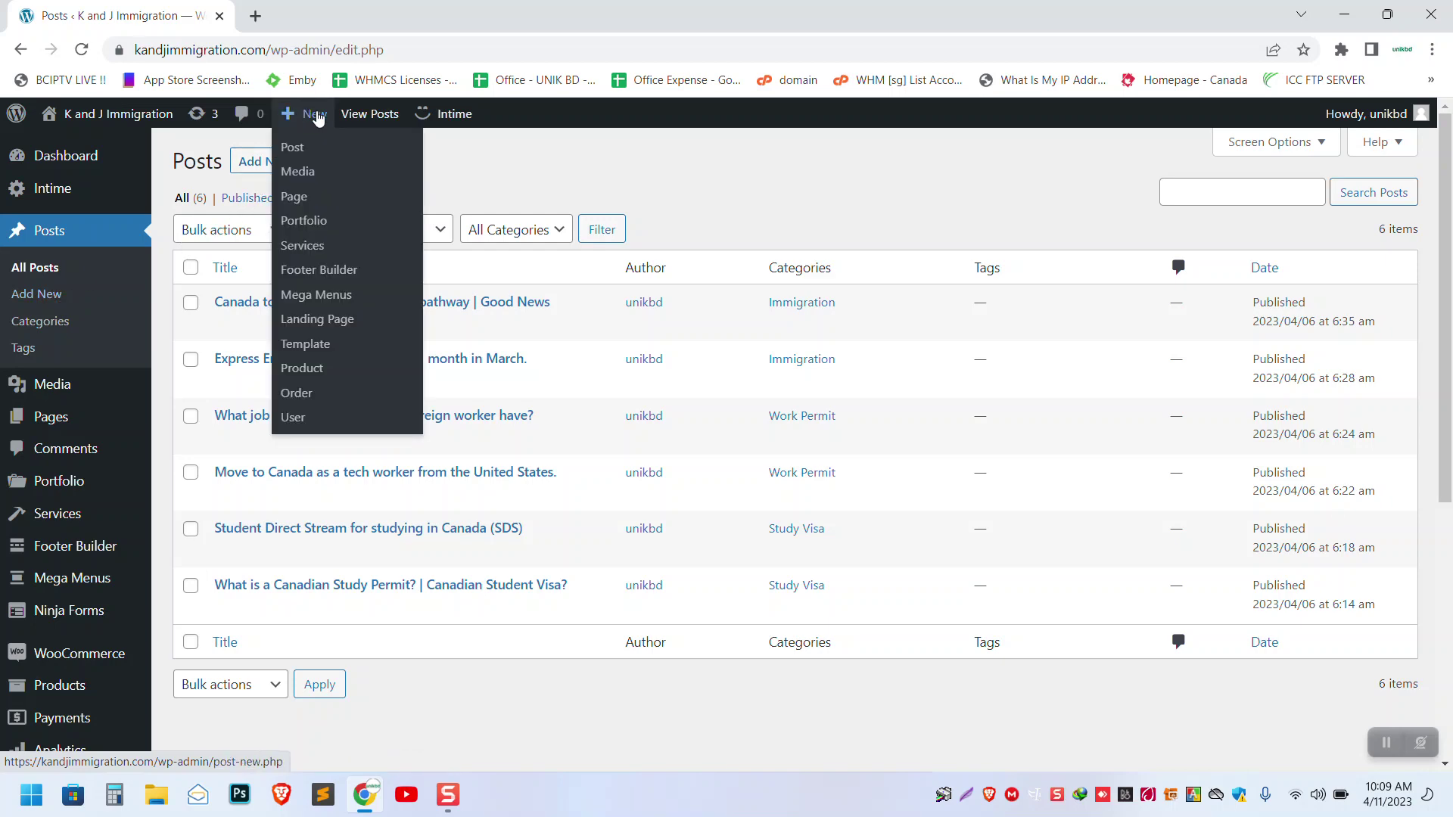
left_click(297, 154)
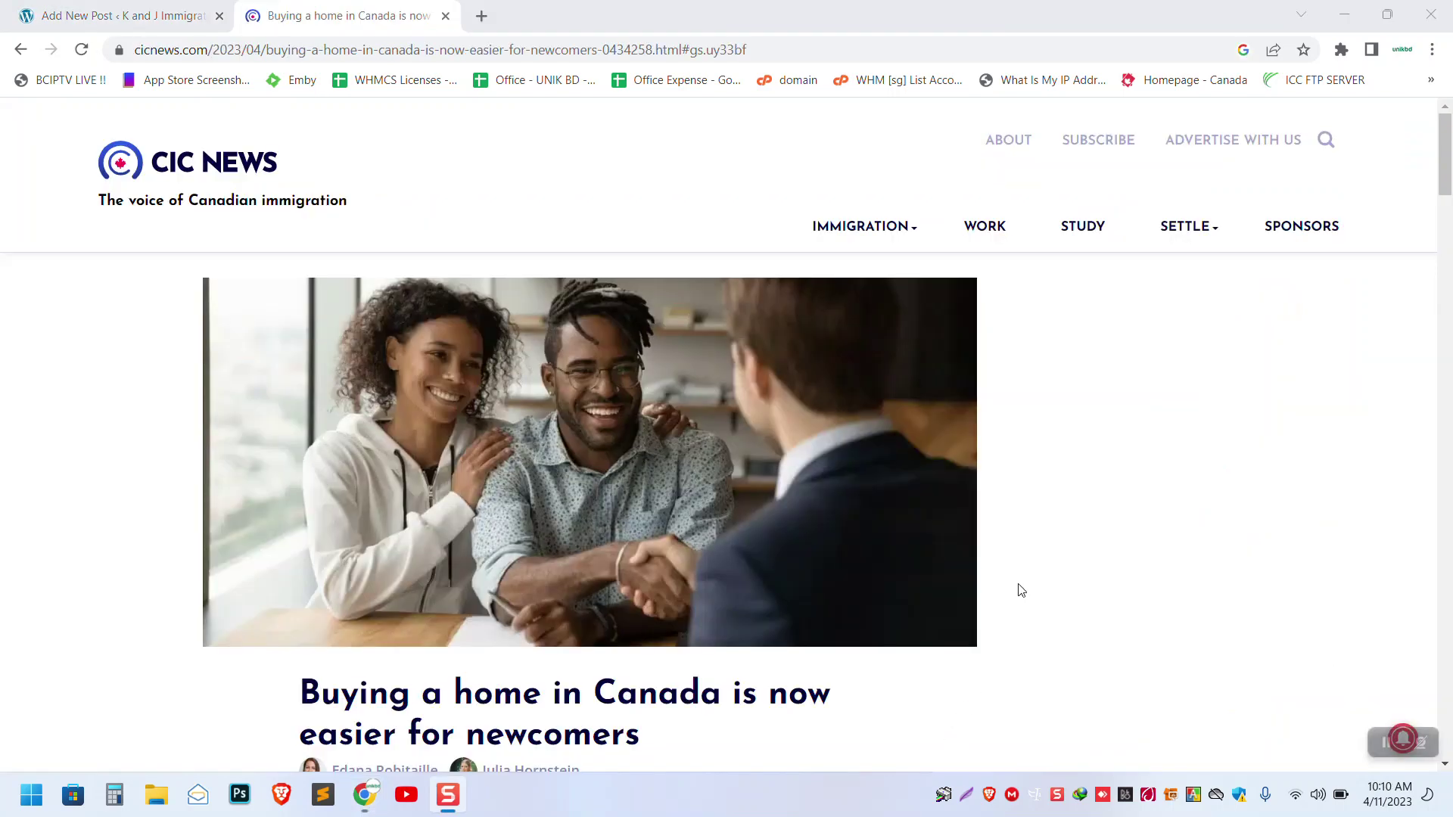
- Save the CIC News article's header photo to disk
scroll(220, 315, "down", 4)
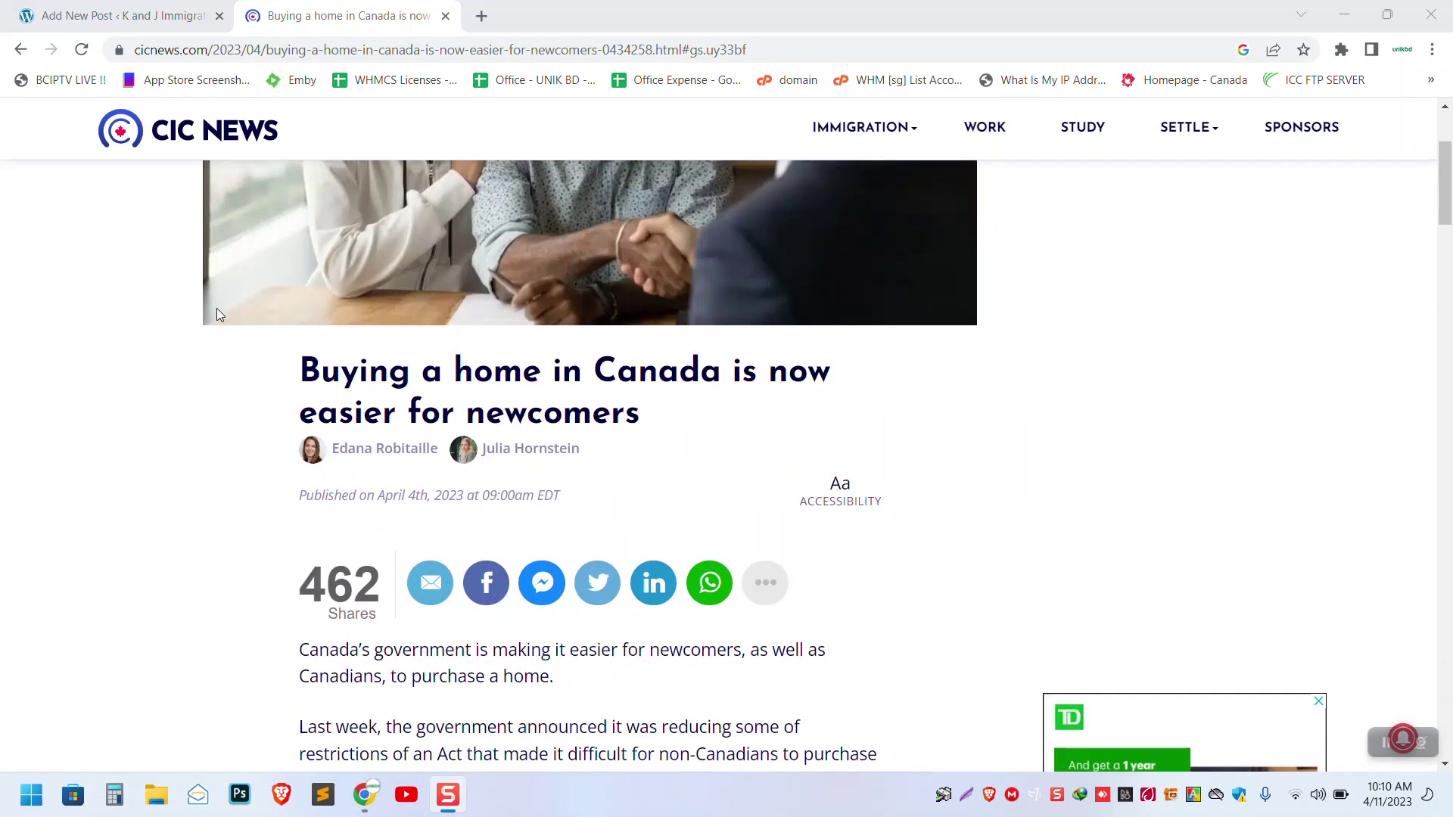
scroll(191, 366, "up", 4)
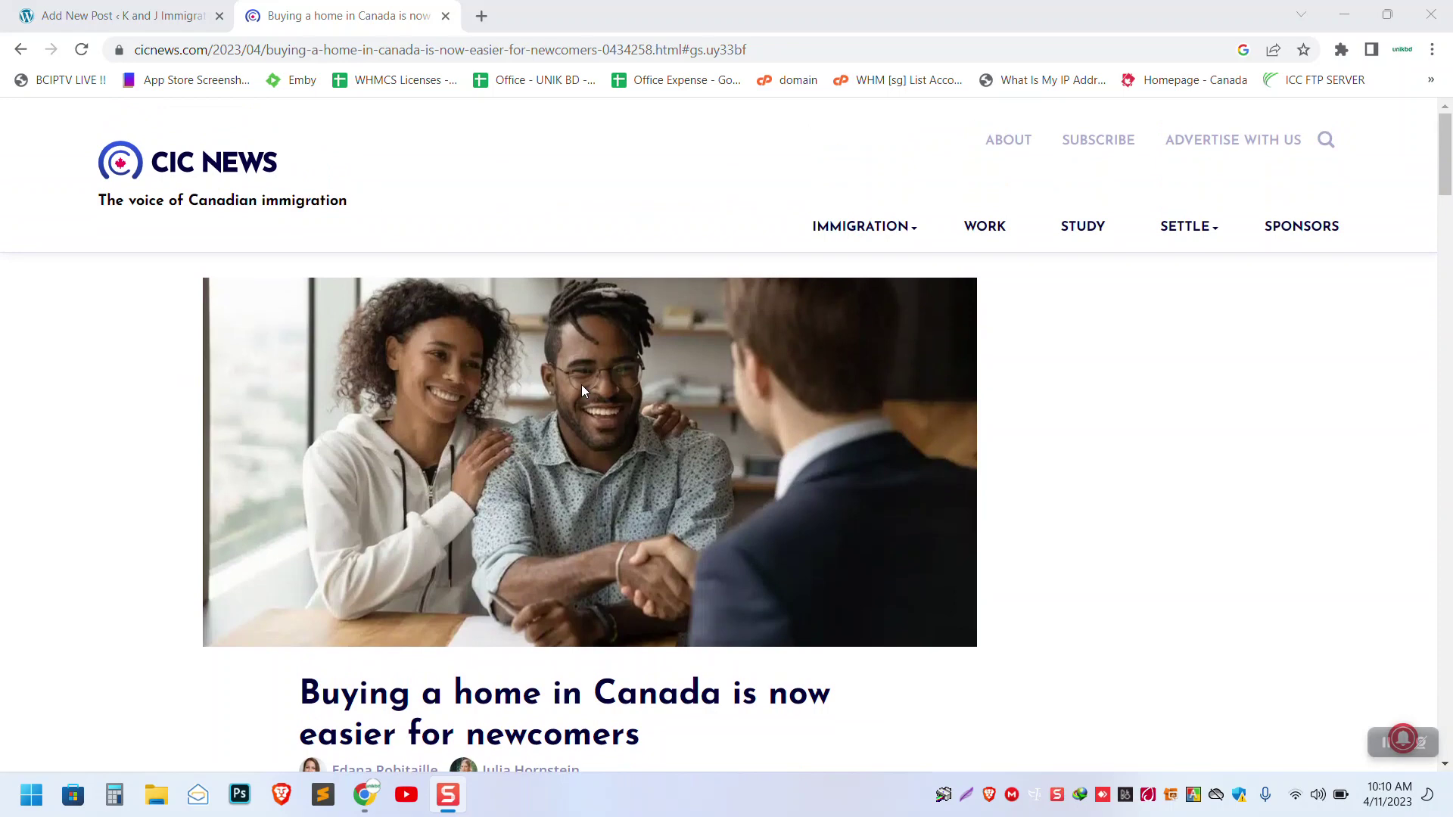
right_click(580, 347)
left_click(653, 388)
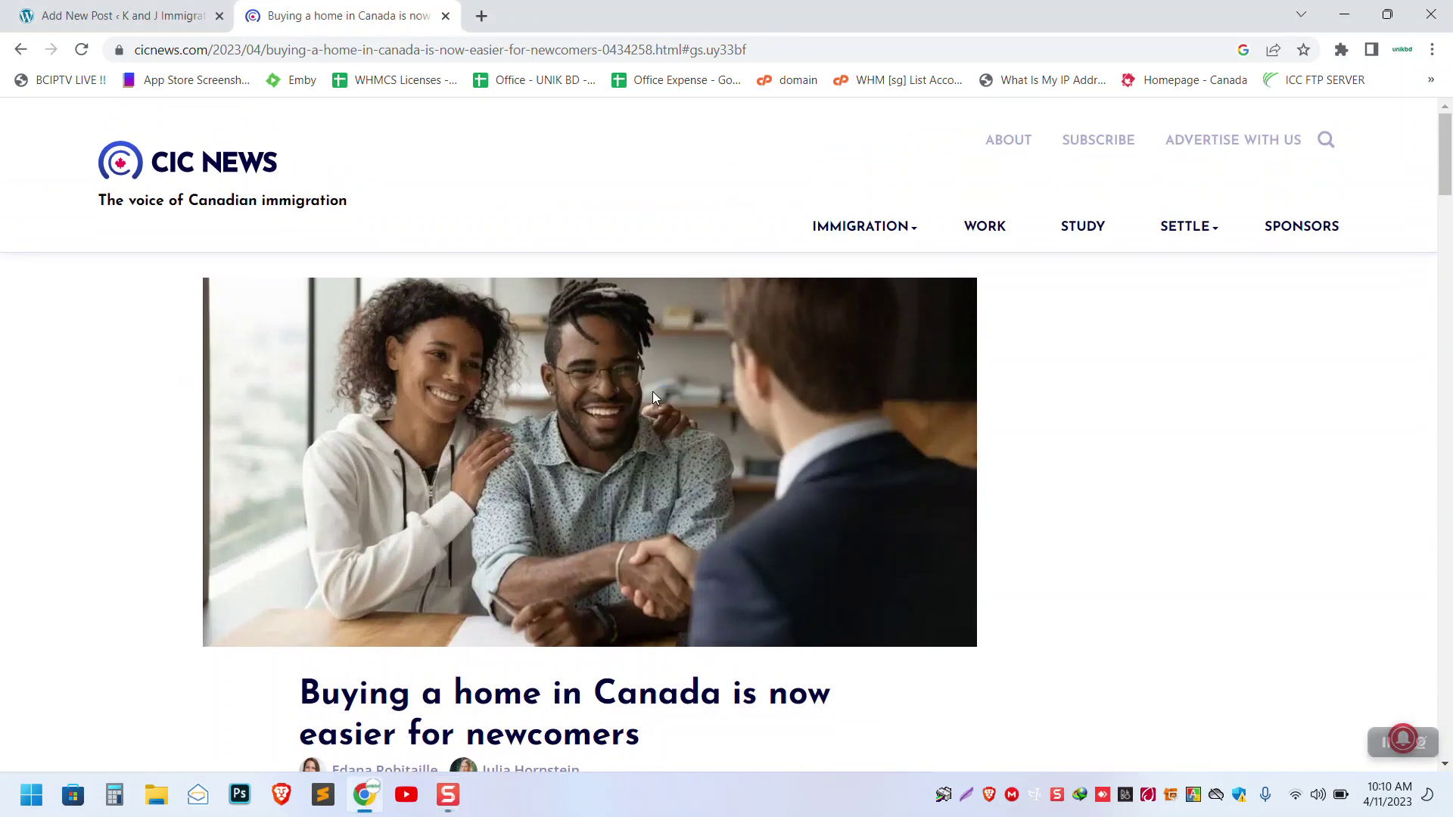
key("Return")
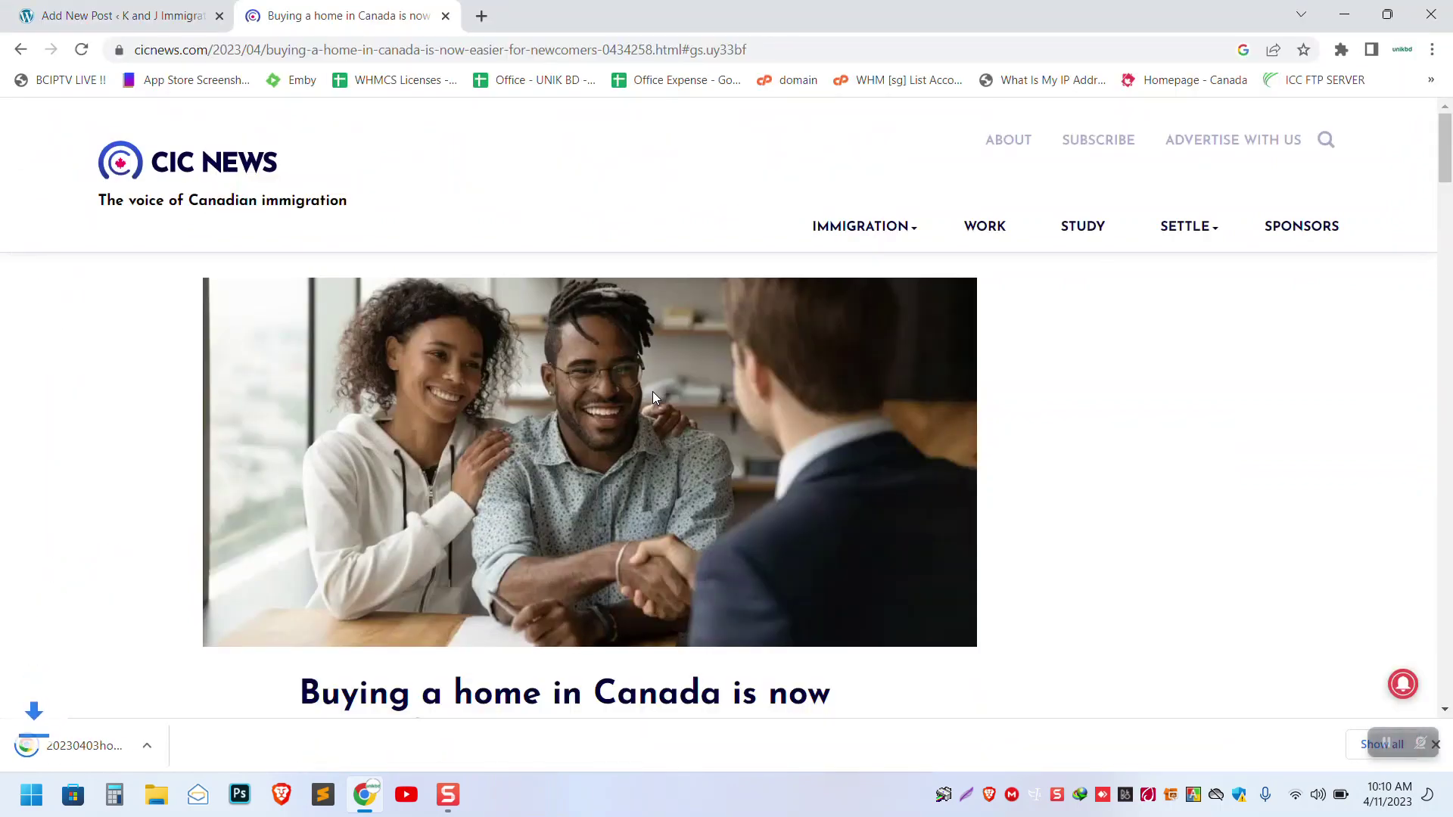
- Copy the article headline and return to the new WordPress post
scroll(639, 387, "down", 5)
left_click_drag(646, 386, 299, 345)
right_click(300, 337)
left_click(358, 349)
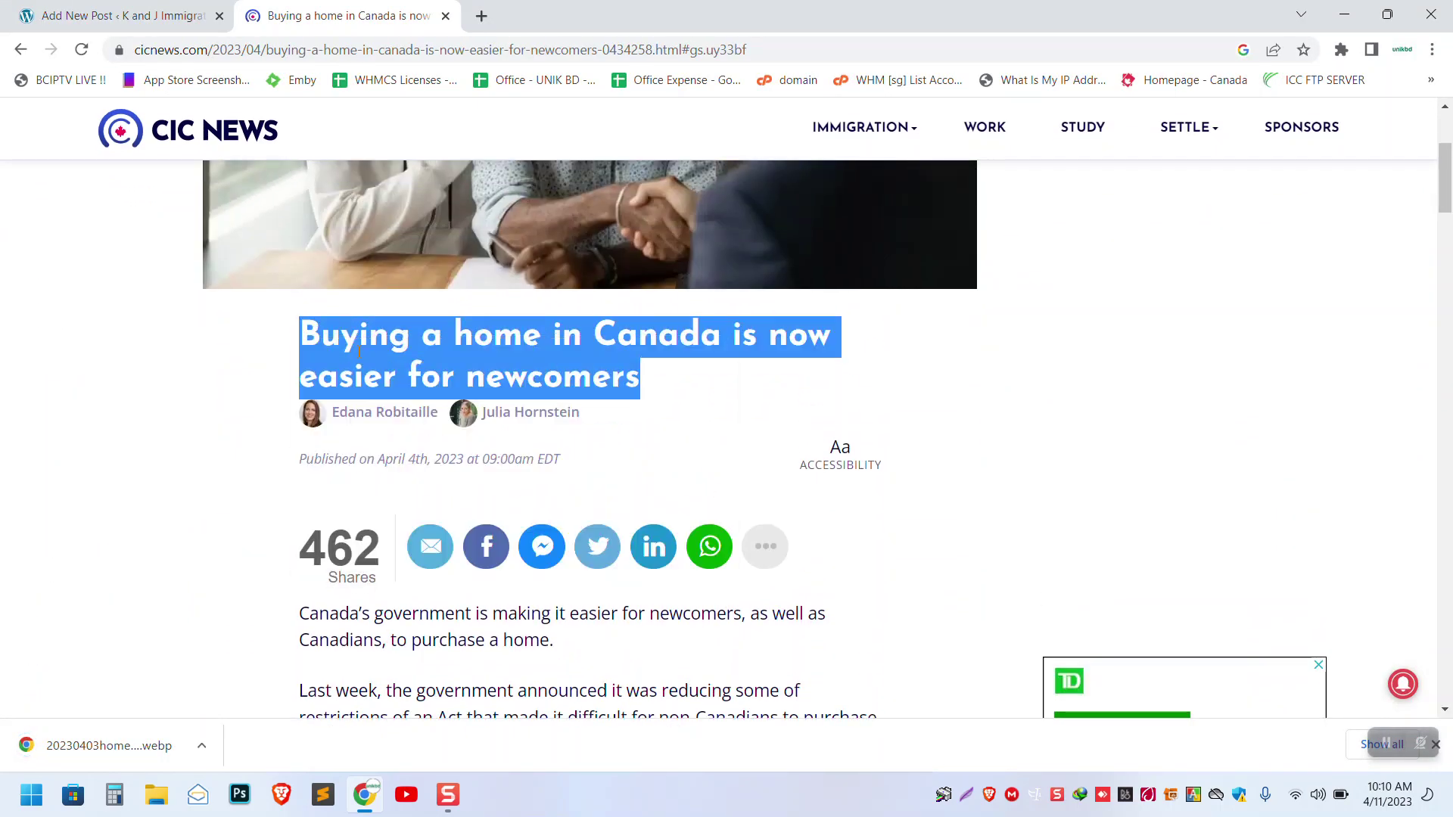
left_click(176, 9)
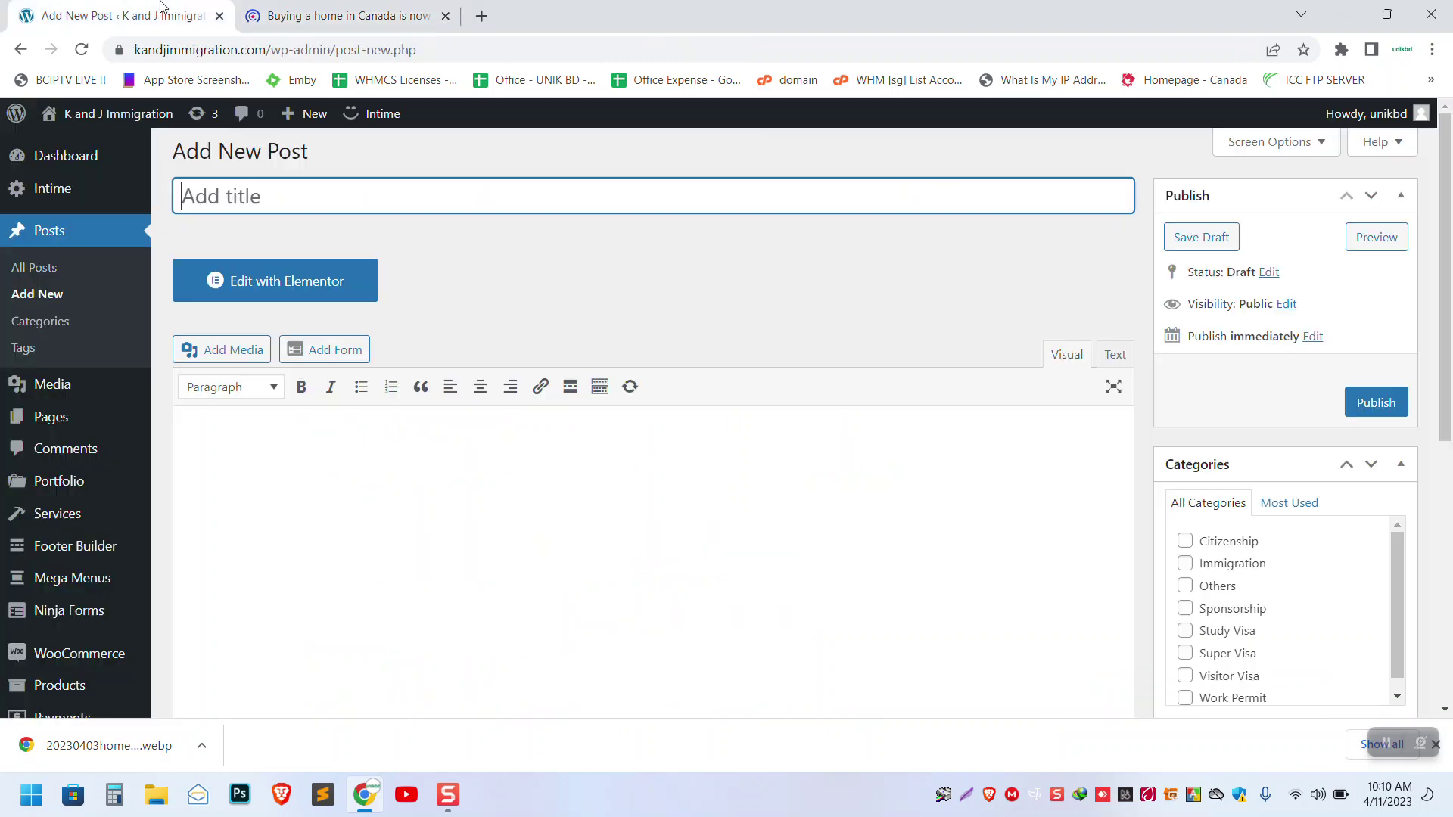
- Paste the copied headline as the post title
left_click(272, 198)
right_click(249, 197)
left_click(295, 370)
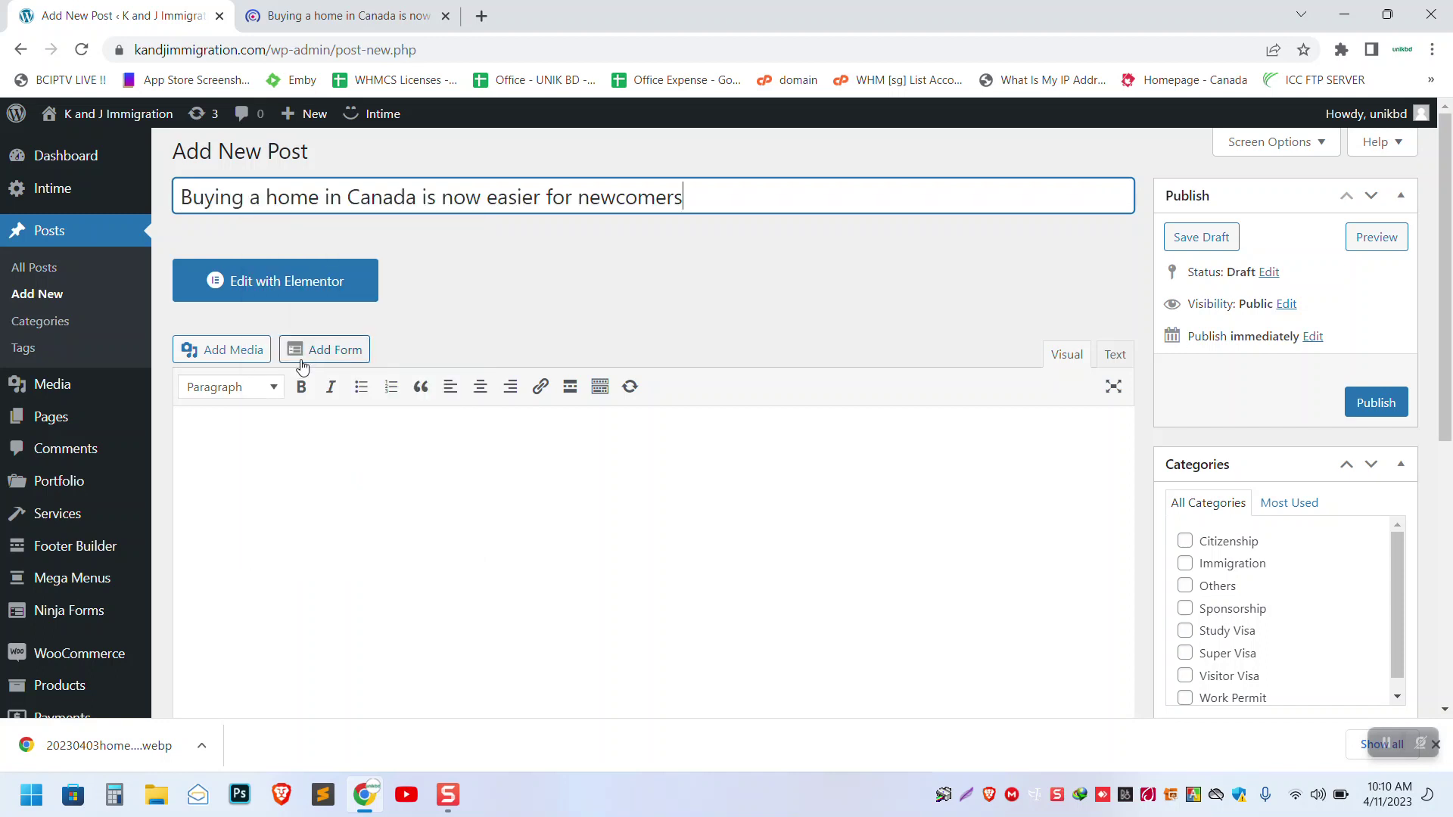
left_click(386, 428)
scroll(394, 422, "down", 1)
scroll(394, 422, "down", 2)
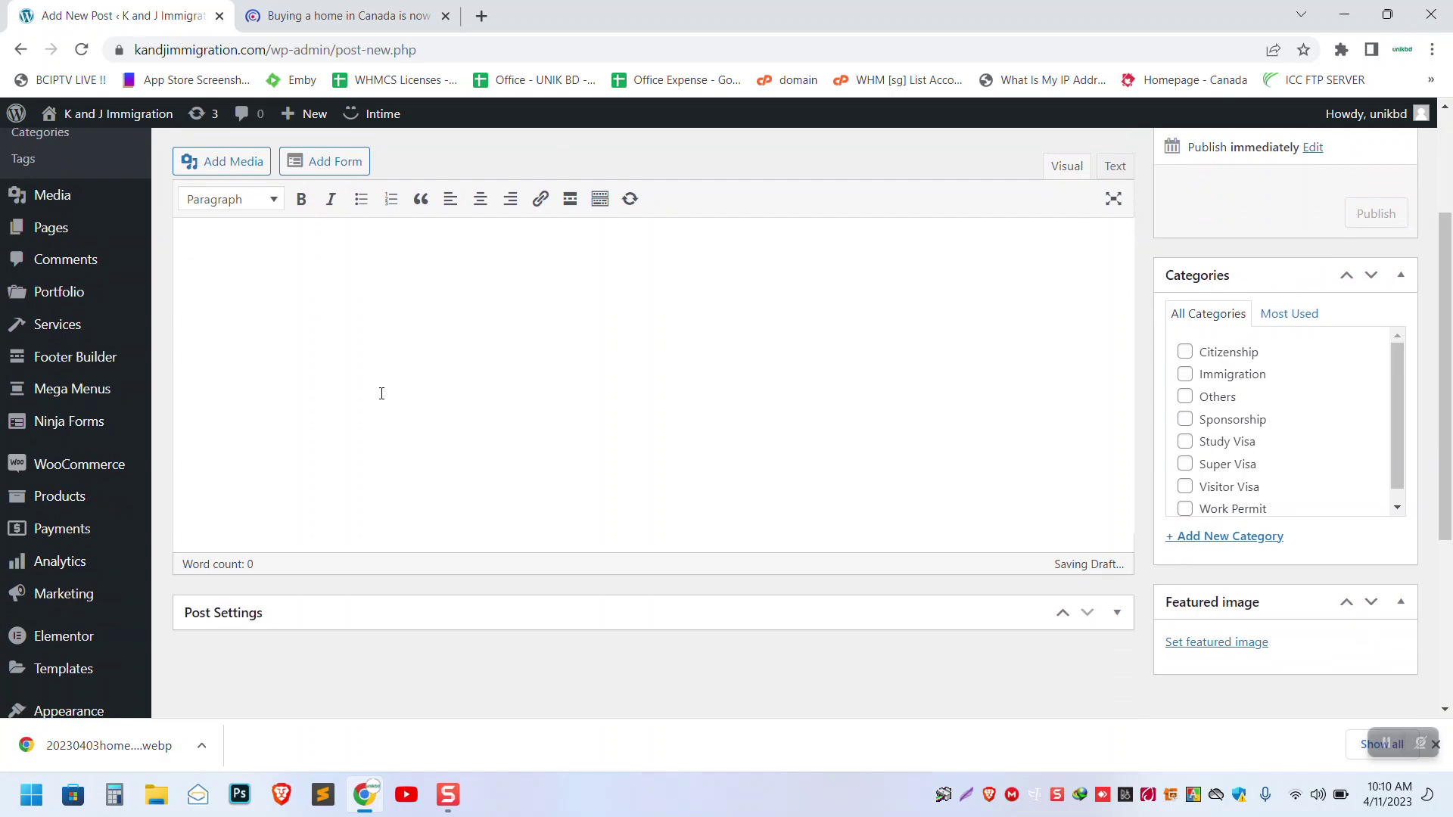
- Copy the CIC News article's first two paragraphs
left_click(341, 15)
scroll(596, 392, "down", 5)
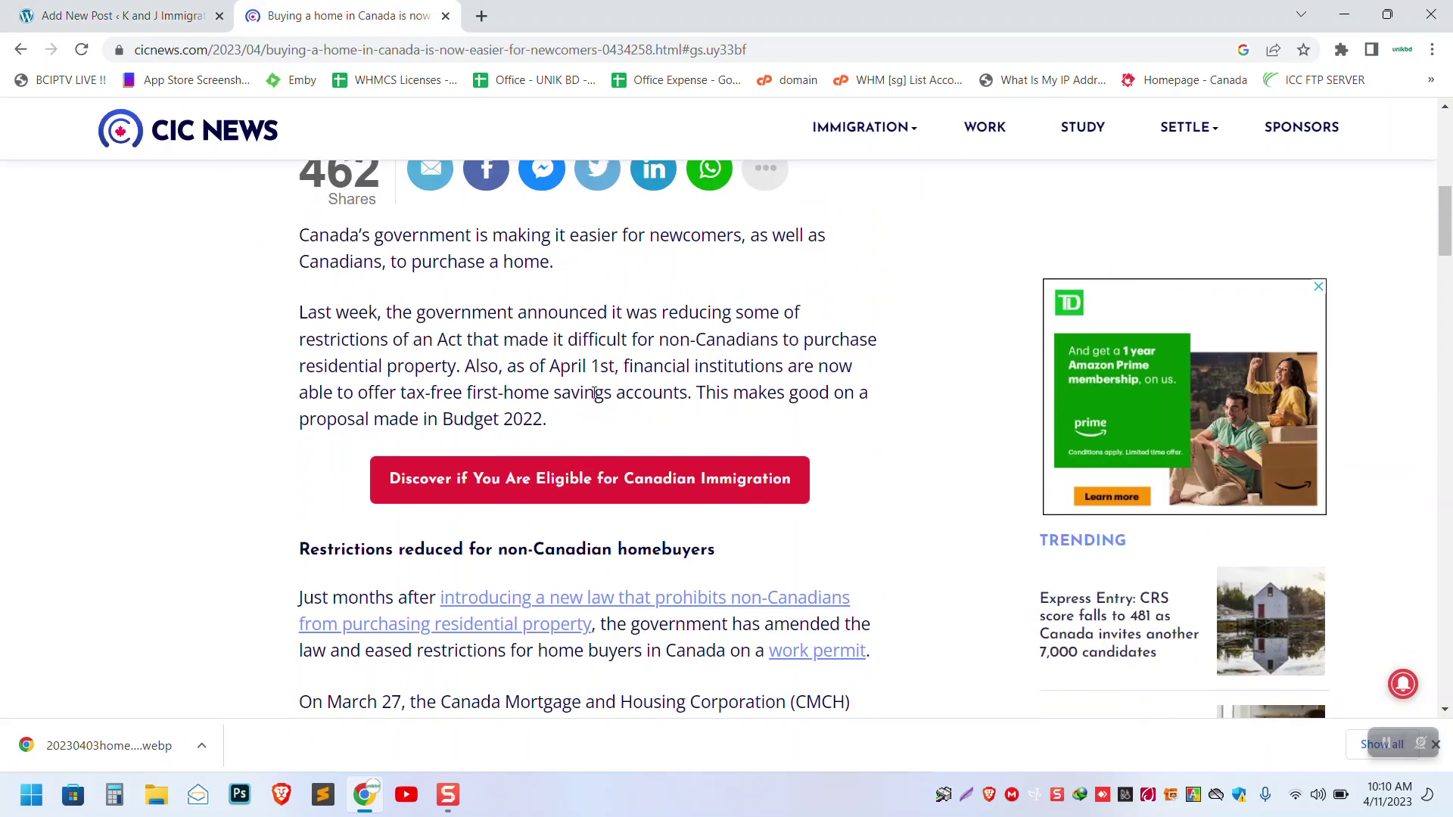
left_click_drag(300, 237, 573, 421)
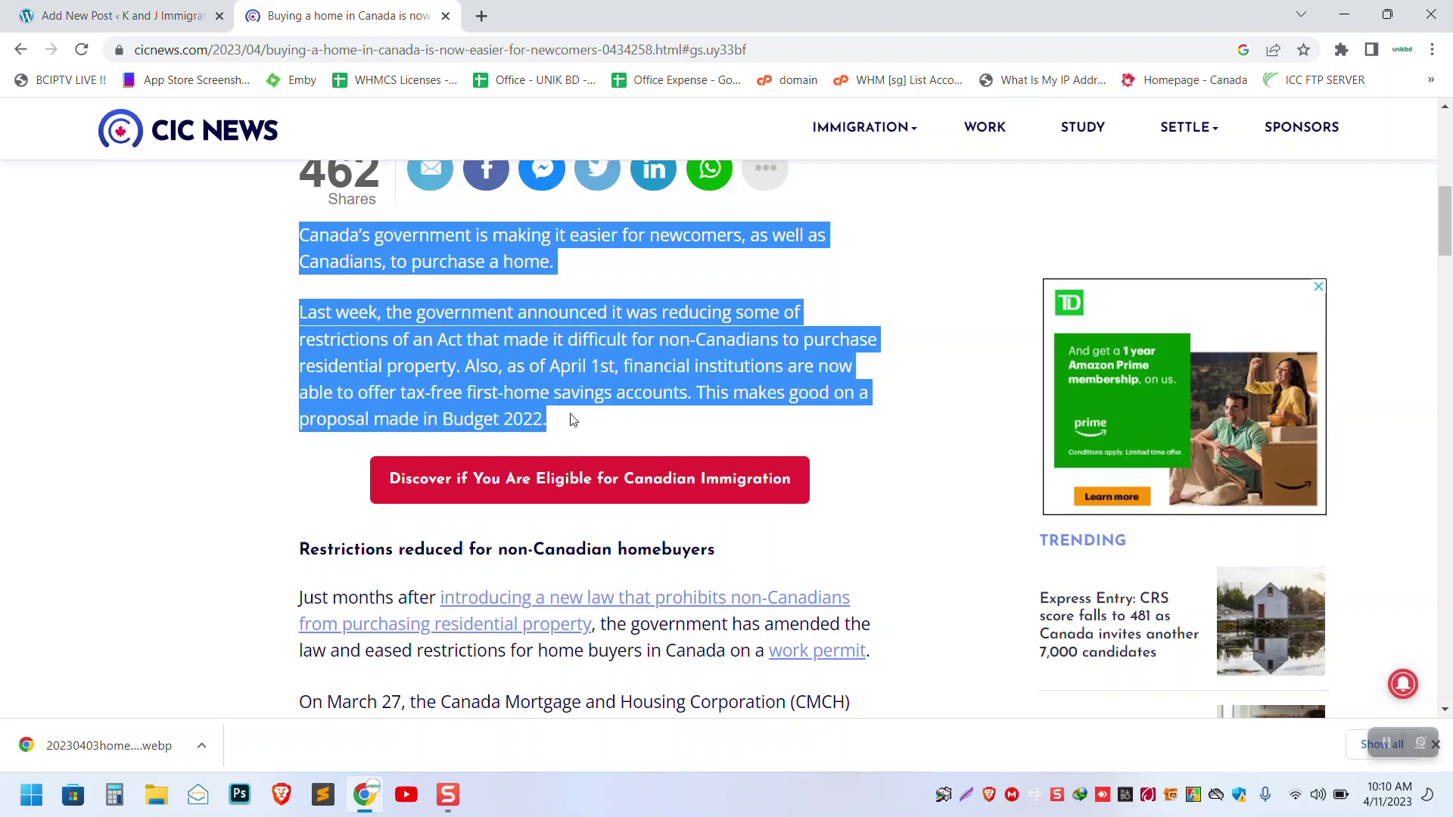
right_click(564, 372)
left_click(599, 384)
left_click(121, 15)
- Paste the two paragraphs into the post body and delete the blank line between them
right_click(446, 378)
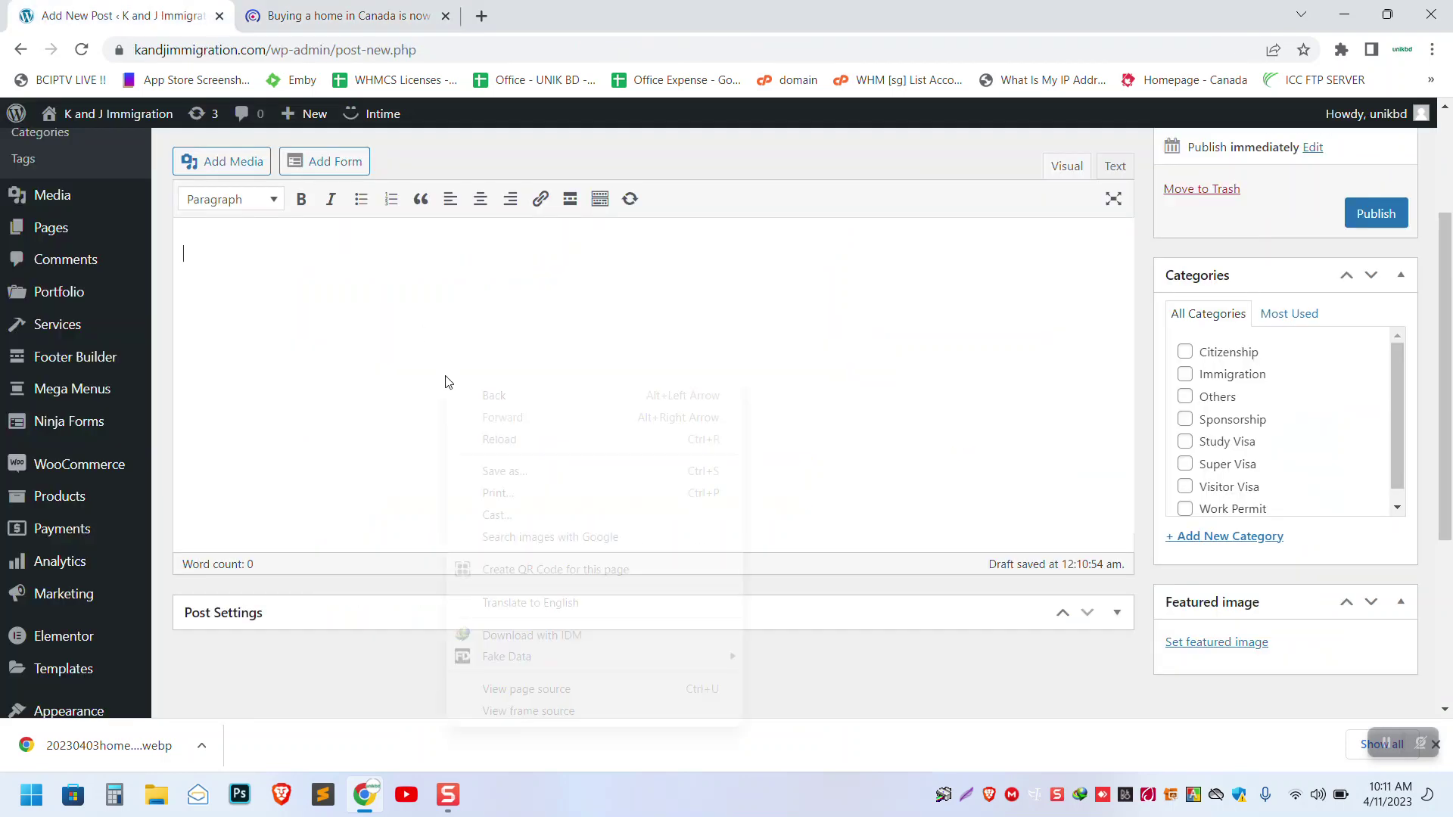
left_click(268, 254)
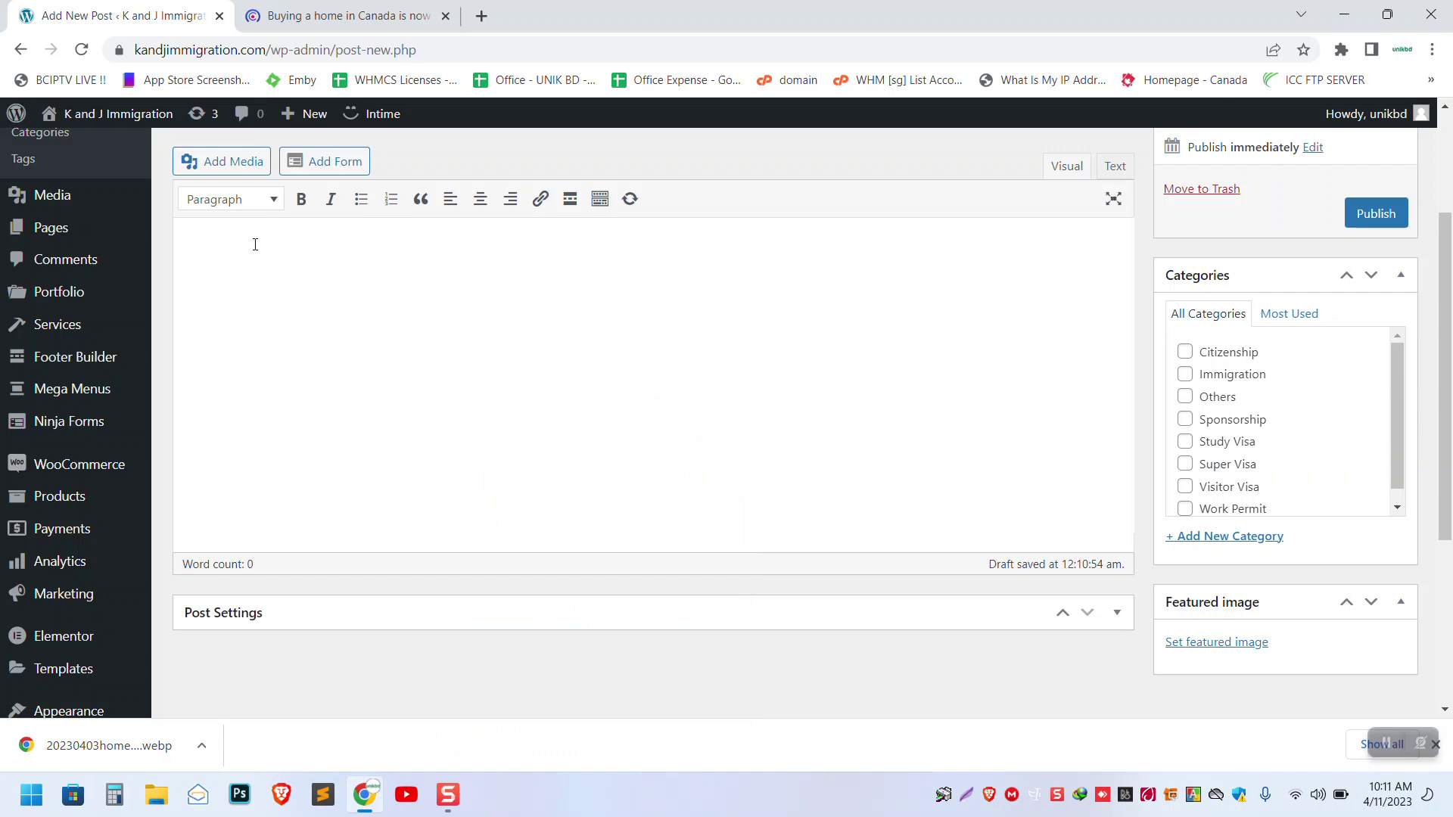
key("ctrl+v")
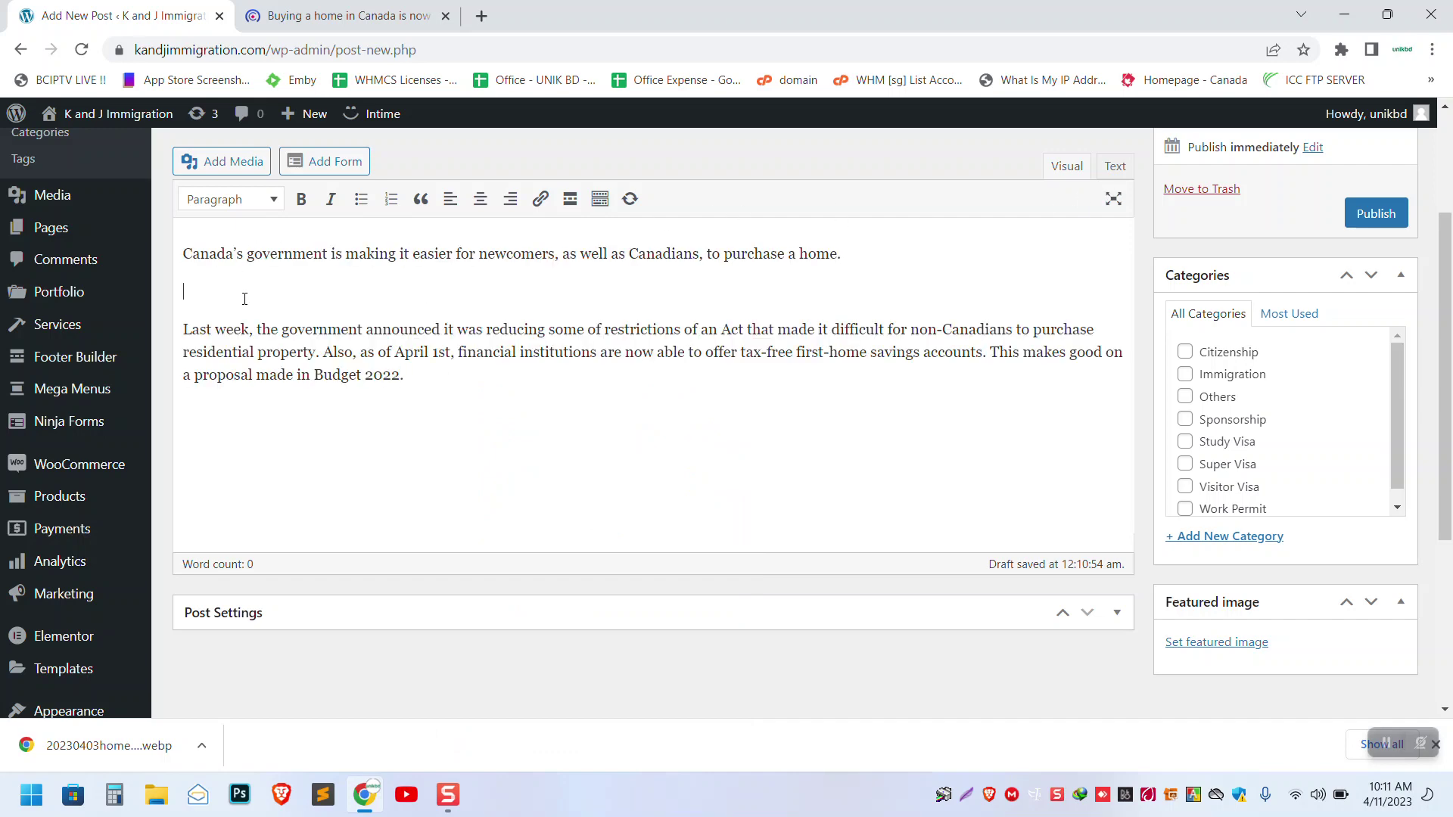
left_click(245, 299)
key("Delete")
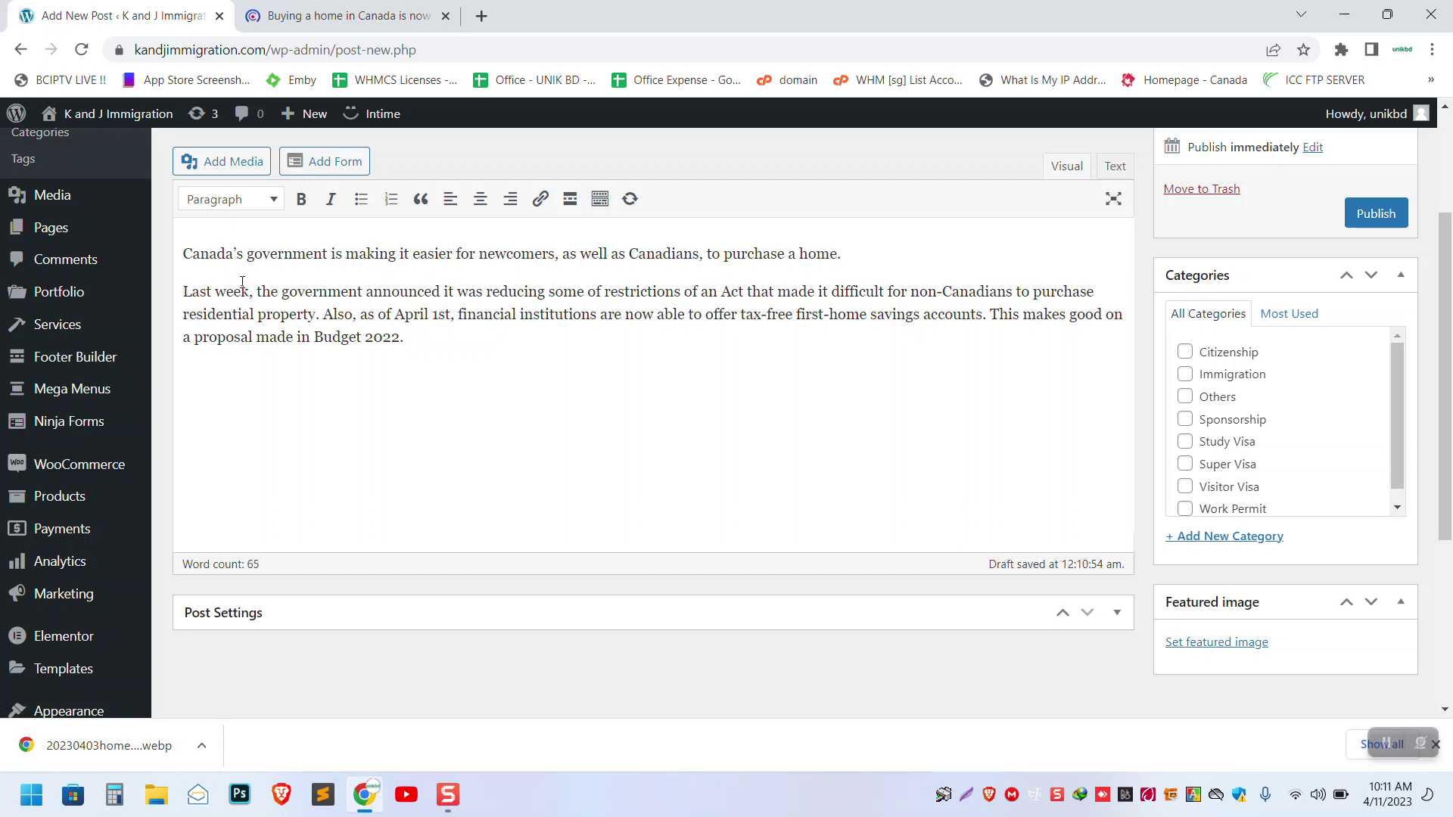
left_click(341, 16)
- Select the rest of the CIC News article down to its final sentence
scroll(341, 302, "down", 3)
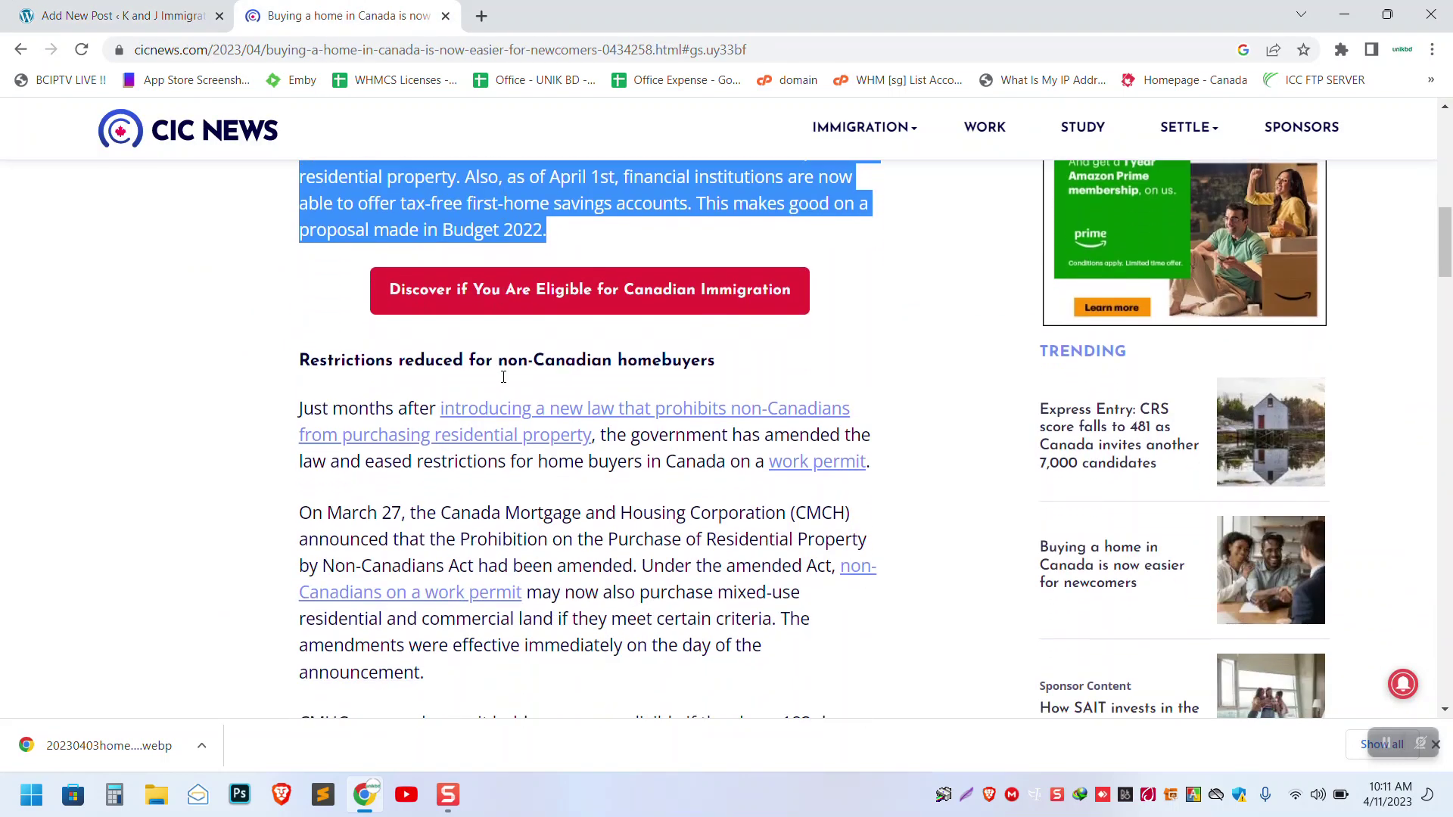
left_click_drag(300, 266, 575, 628)
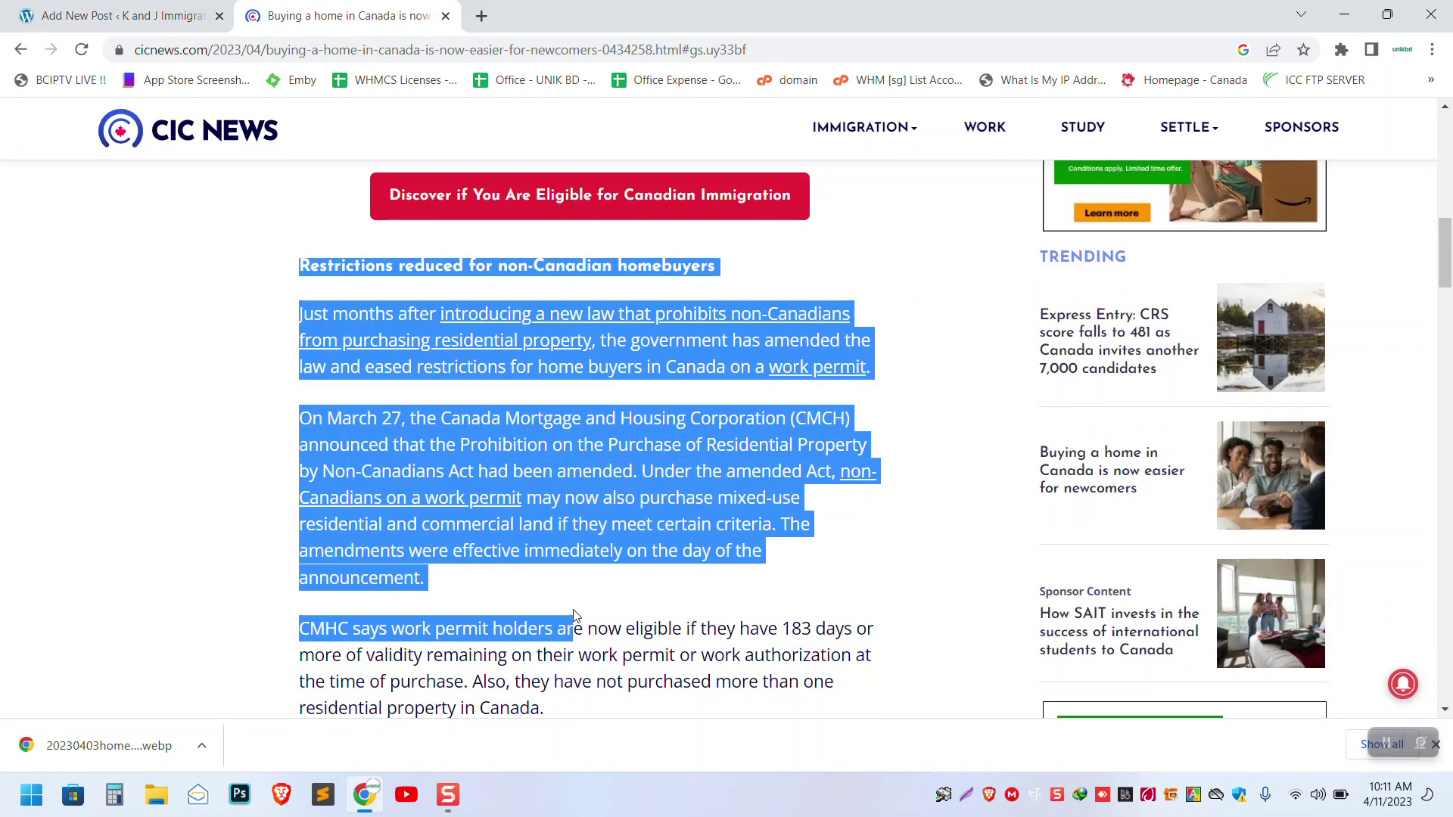
scroll(575, 628, "down", 5)
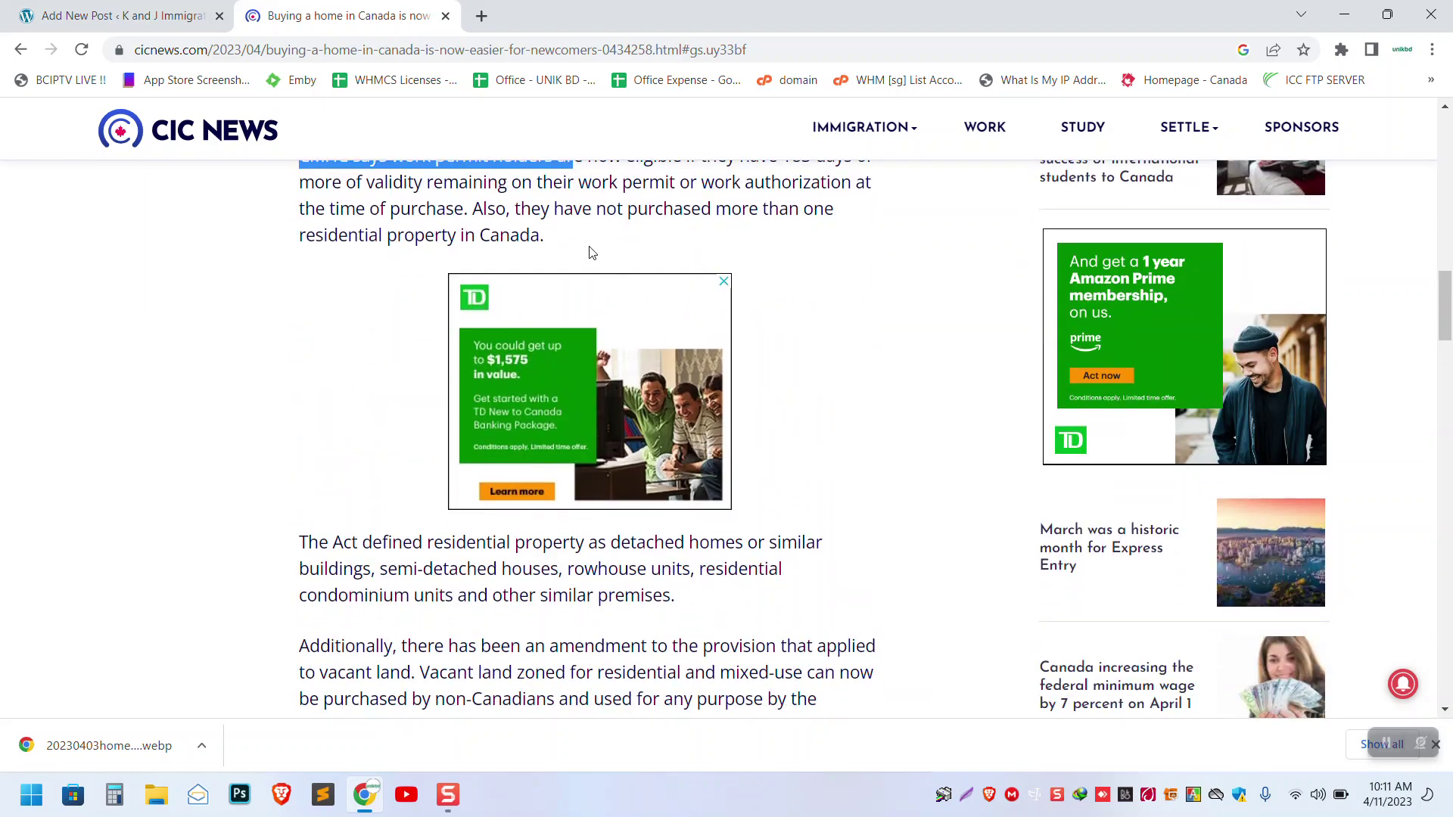
scroll(591, 252, "down", 15)
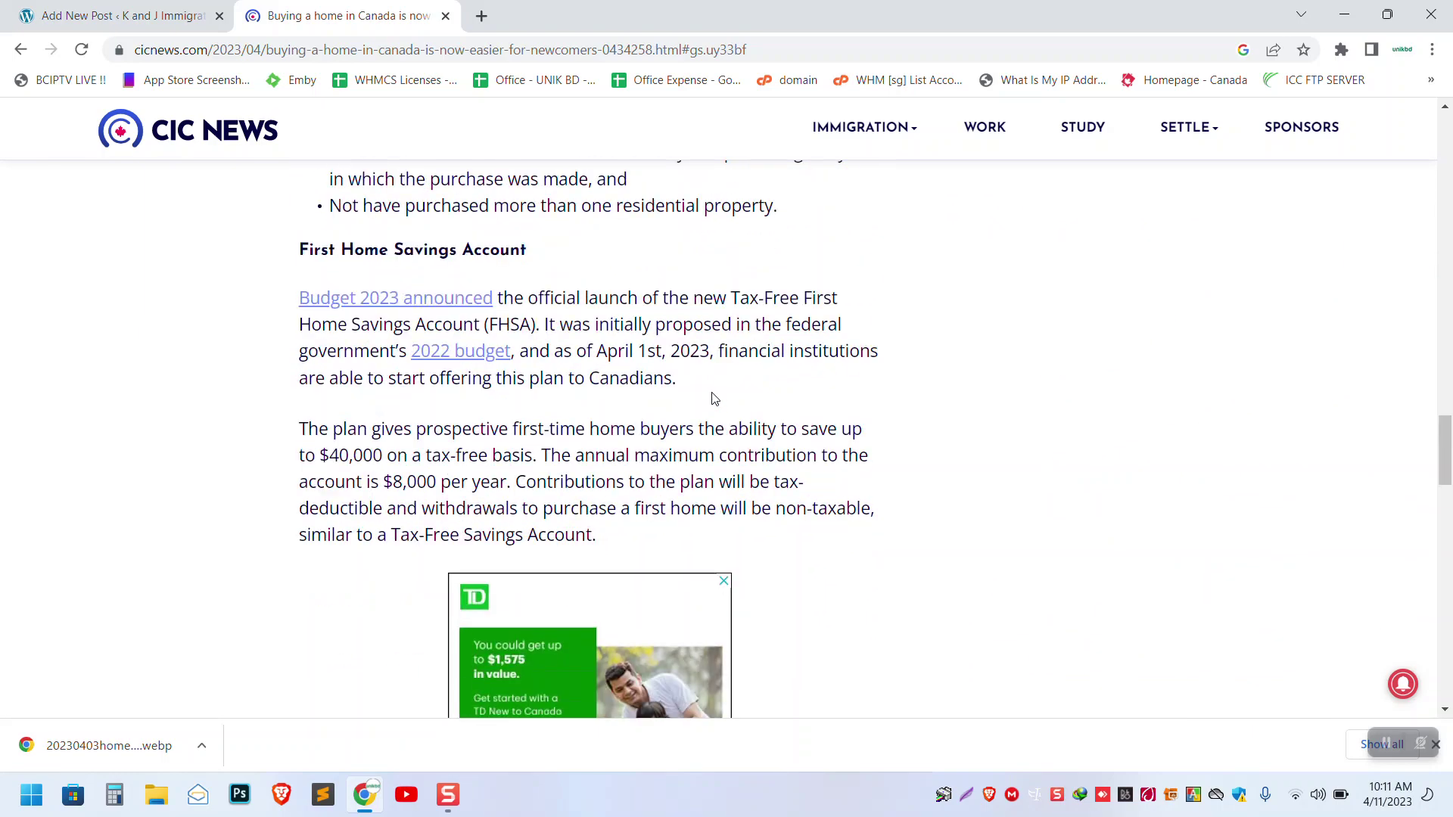
scroll(713, 397, "down", 12)
left_click(515, 310, "shift")
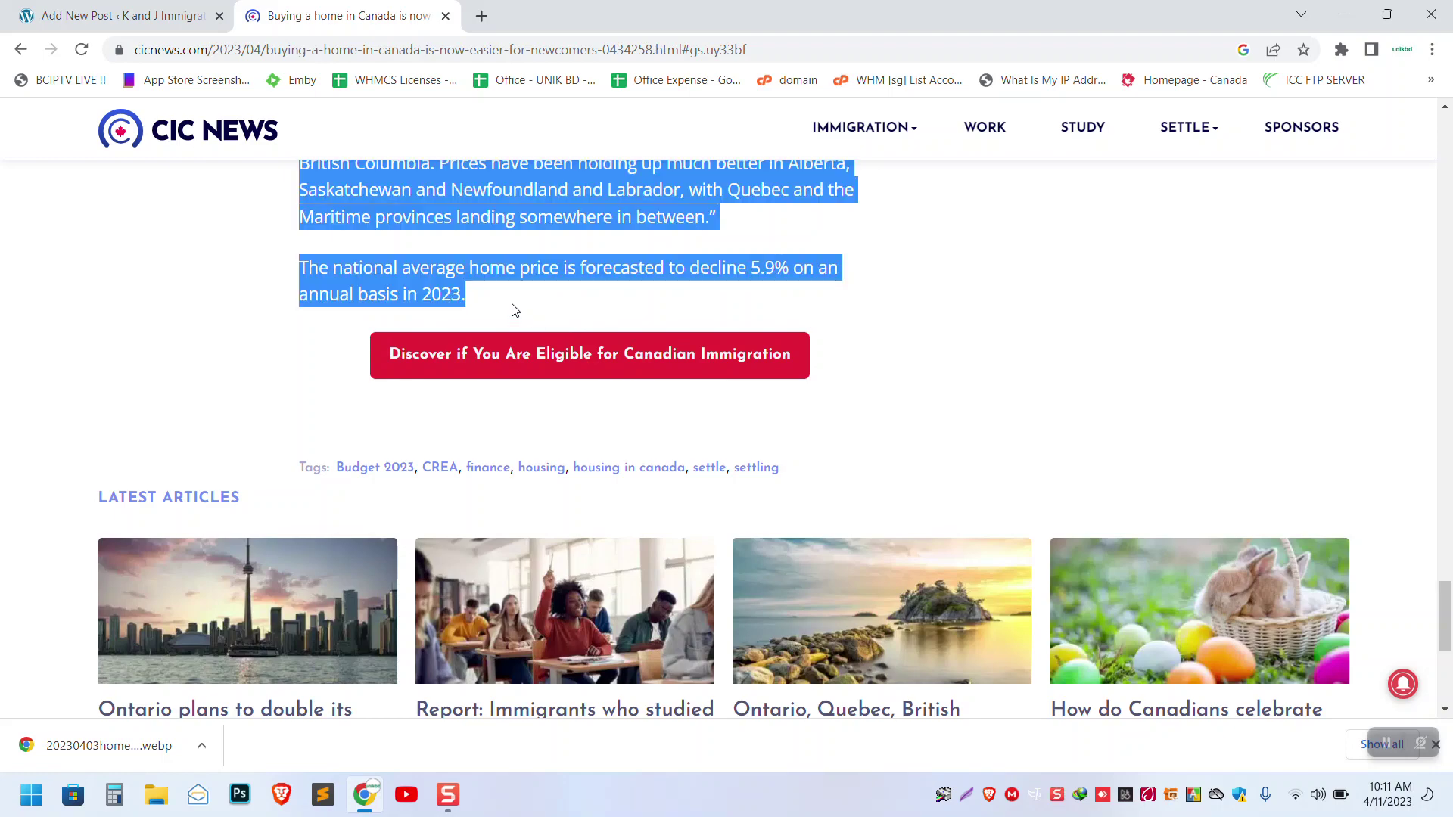
- Paste the rest of the article into the post and delete the empty image box and blank line
left_click(121, 15)
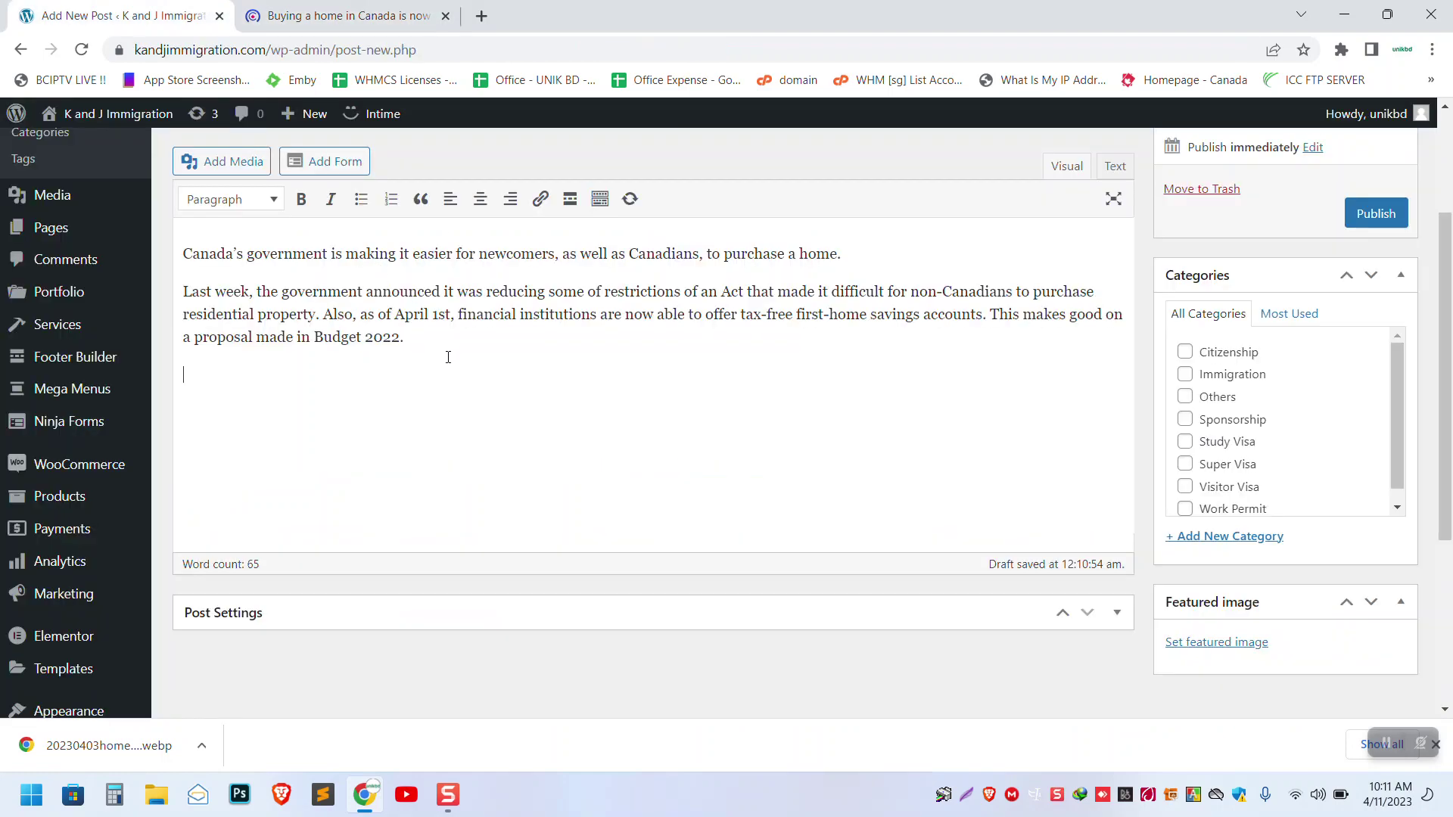
key("ctrl+v")
scroll(449, 362, "up", 5)
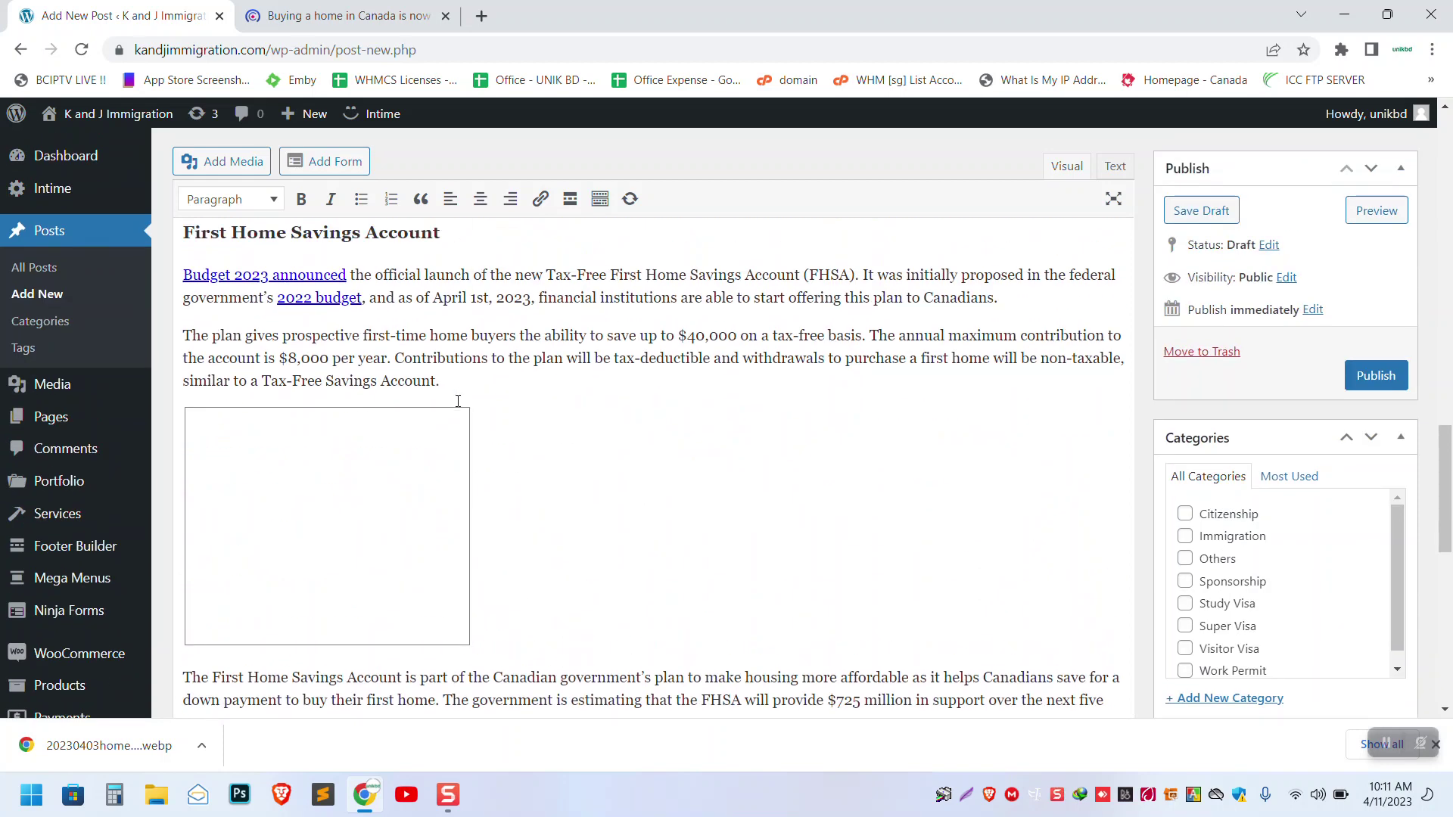
left_click(353, 468)
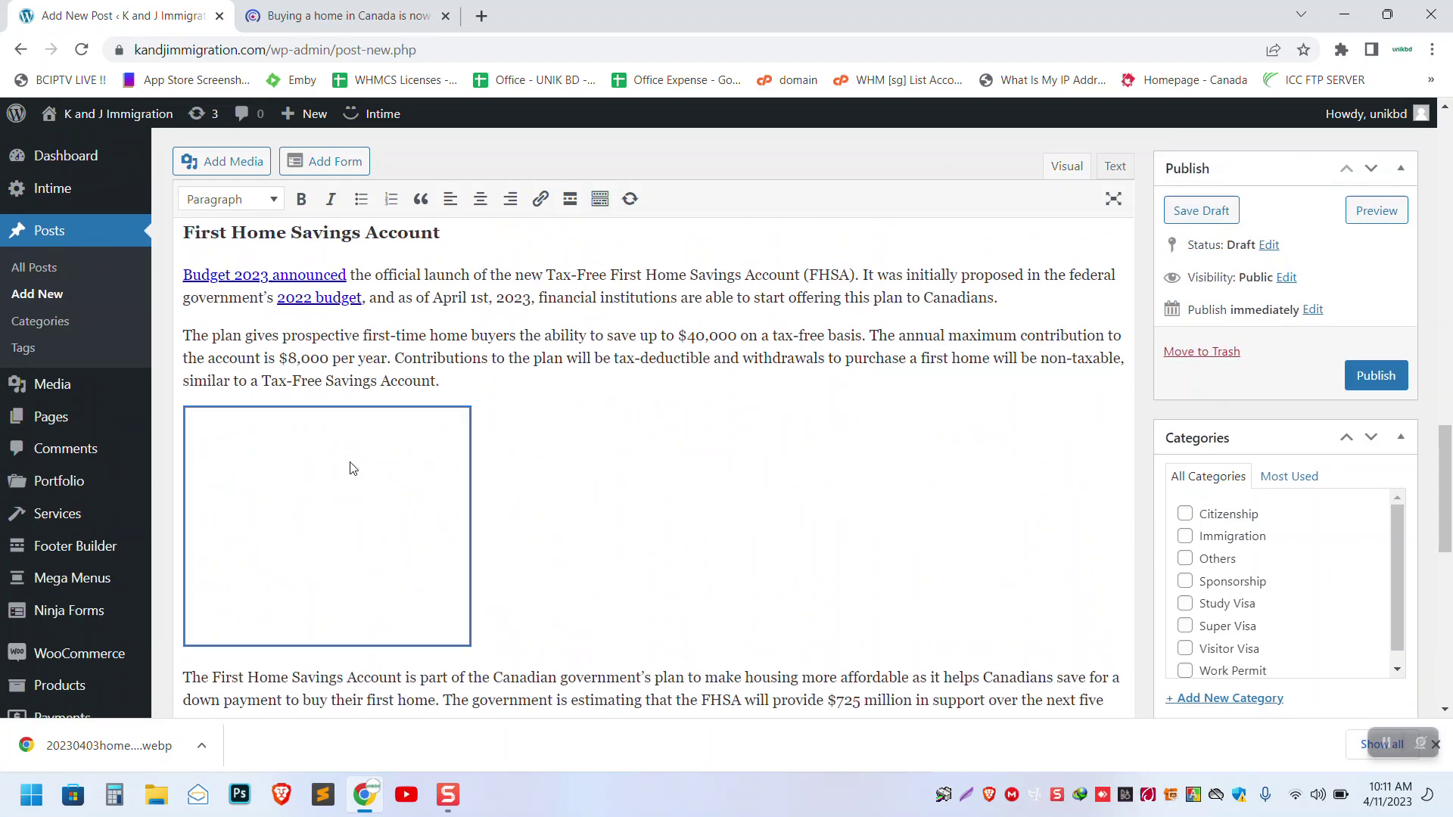
key("Delete")
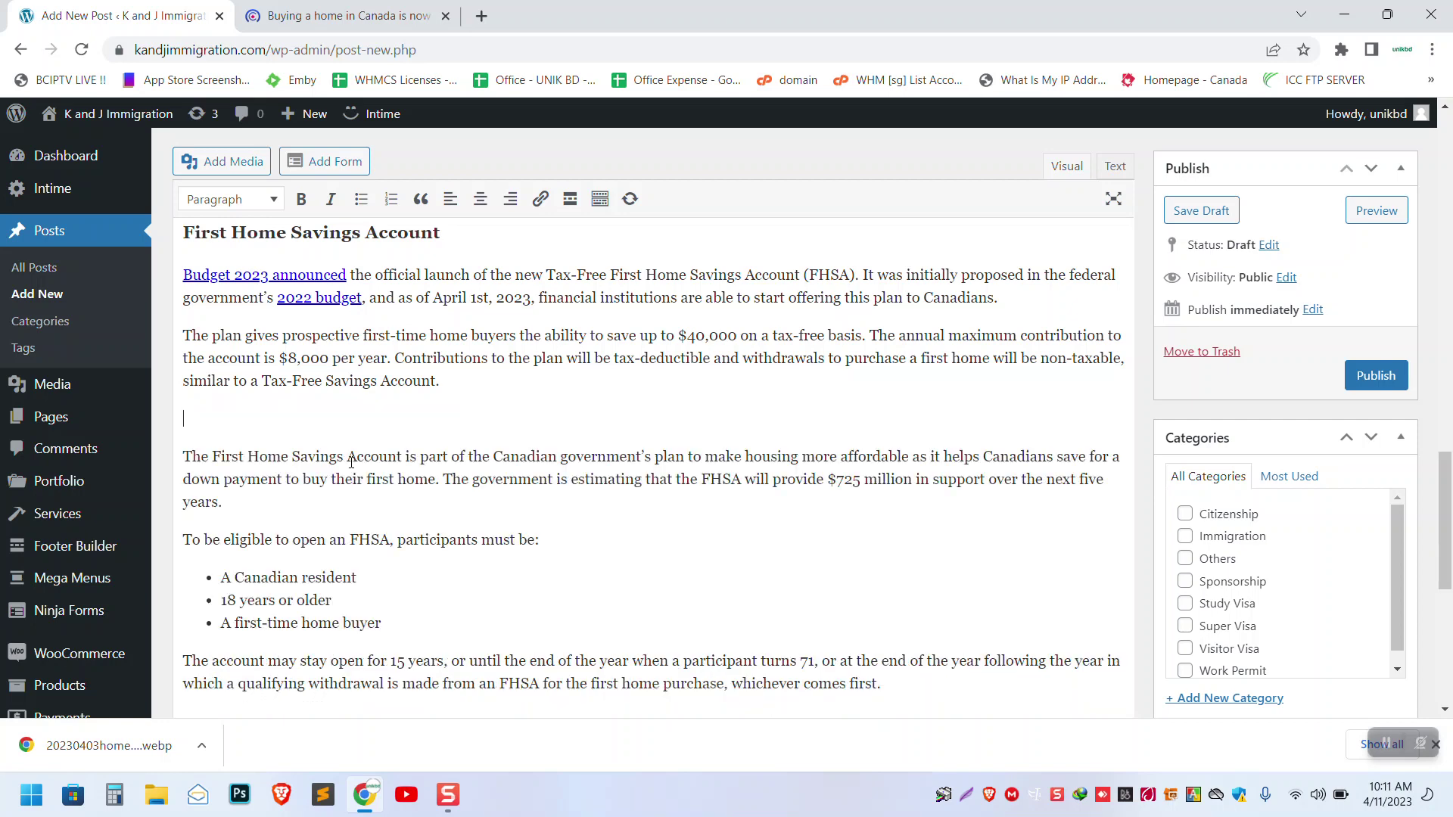
key("Delete")
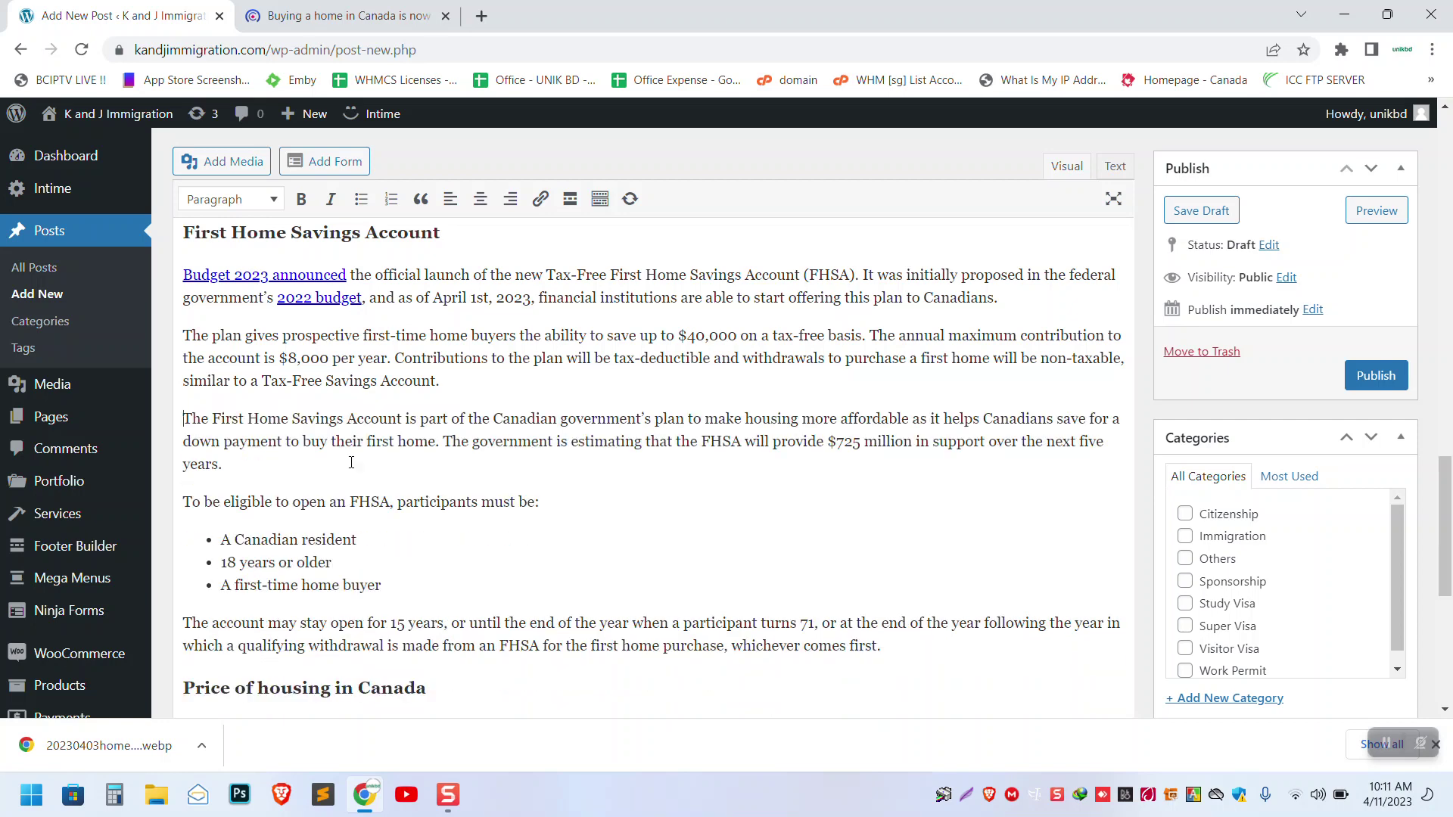
- Remove the blank line above the last paragraph and select the 'Home prices remain mixed across Canada' link
scroll(351, 462, "down", 2)
scroll(351, 462, "down", 5)
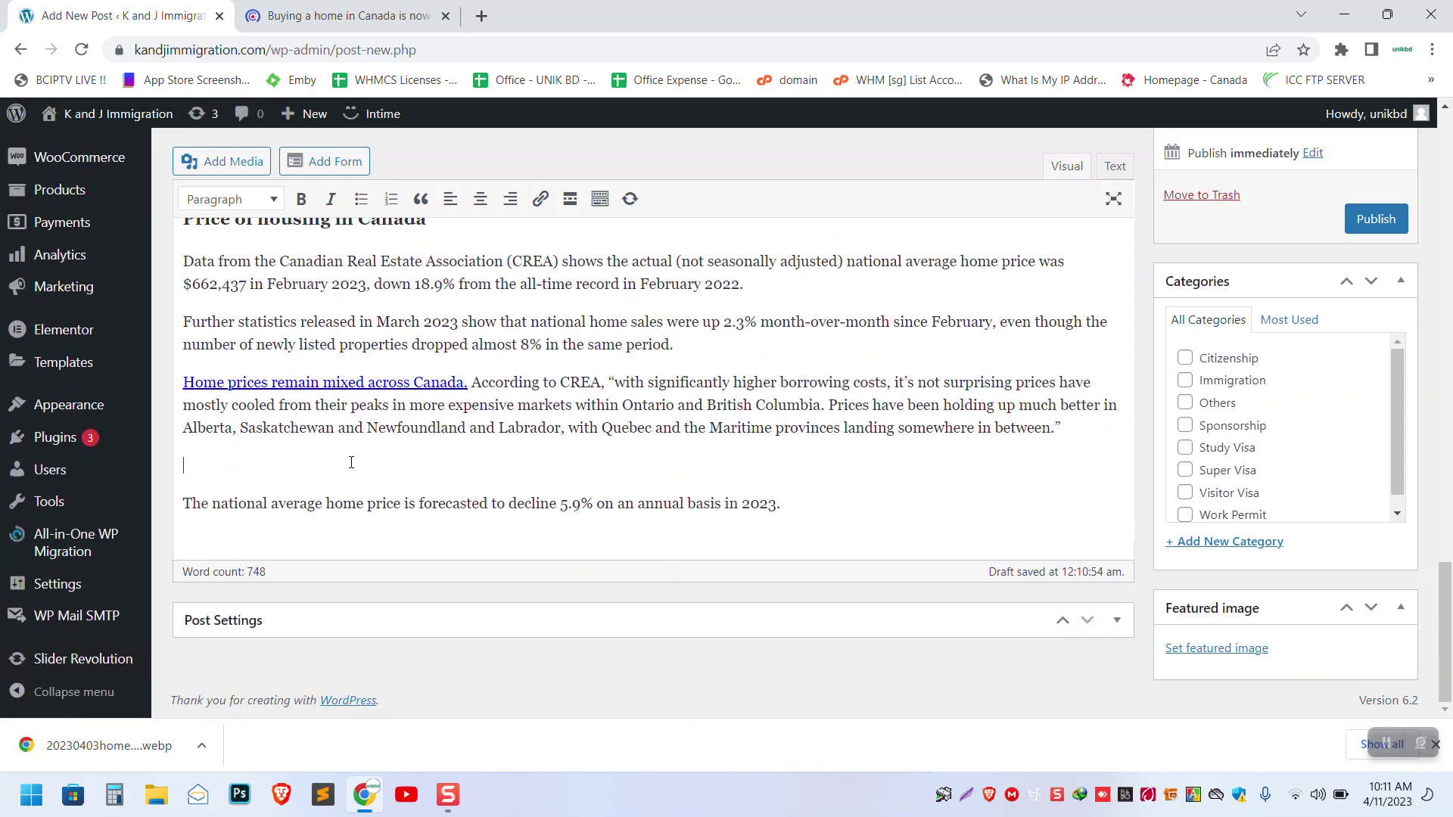
left_click(351, 463)
key("Delete")
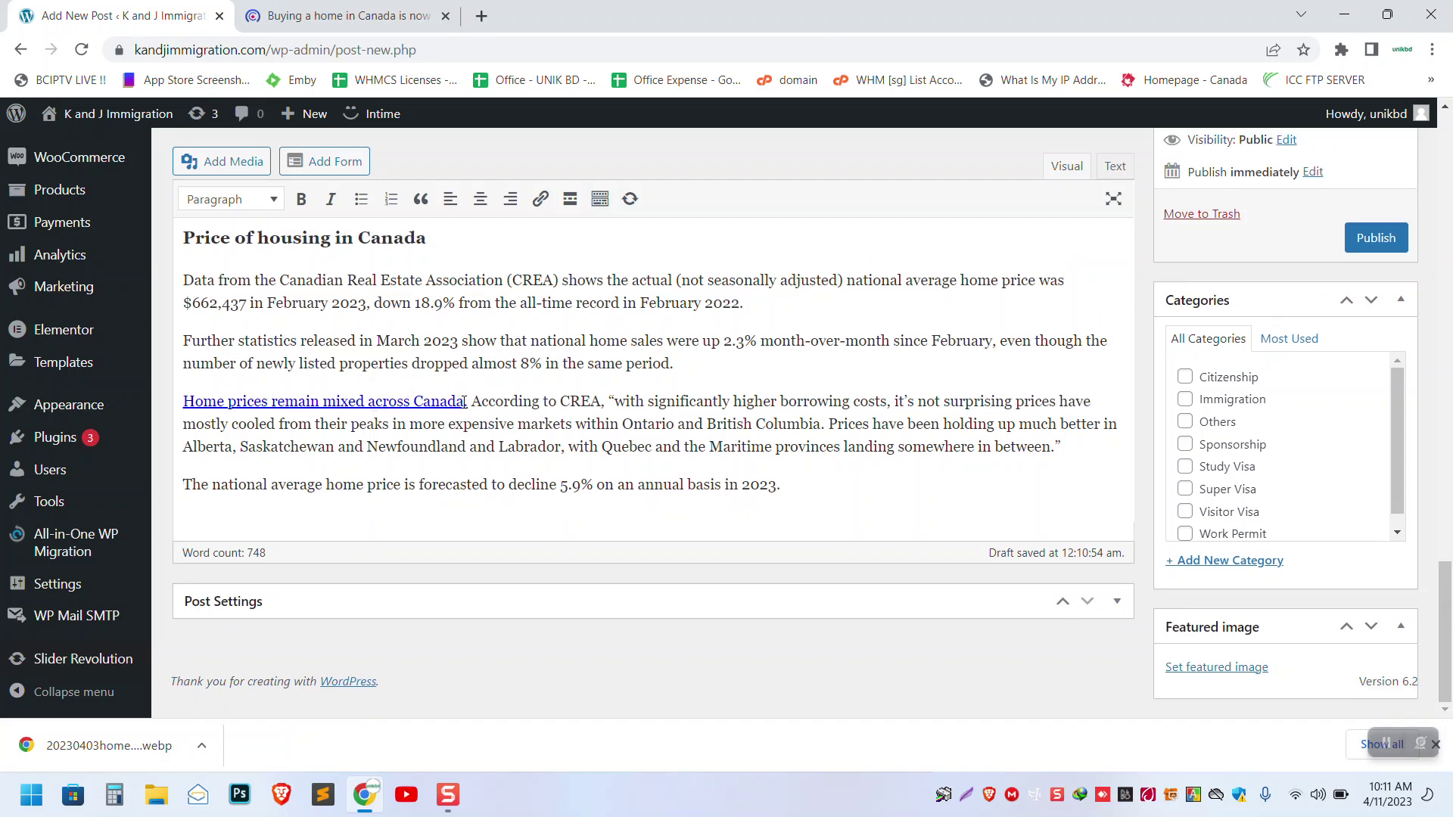
left_click_drag(465, 402, 185, 403)
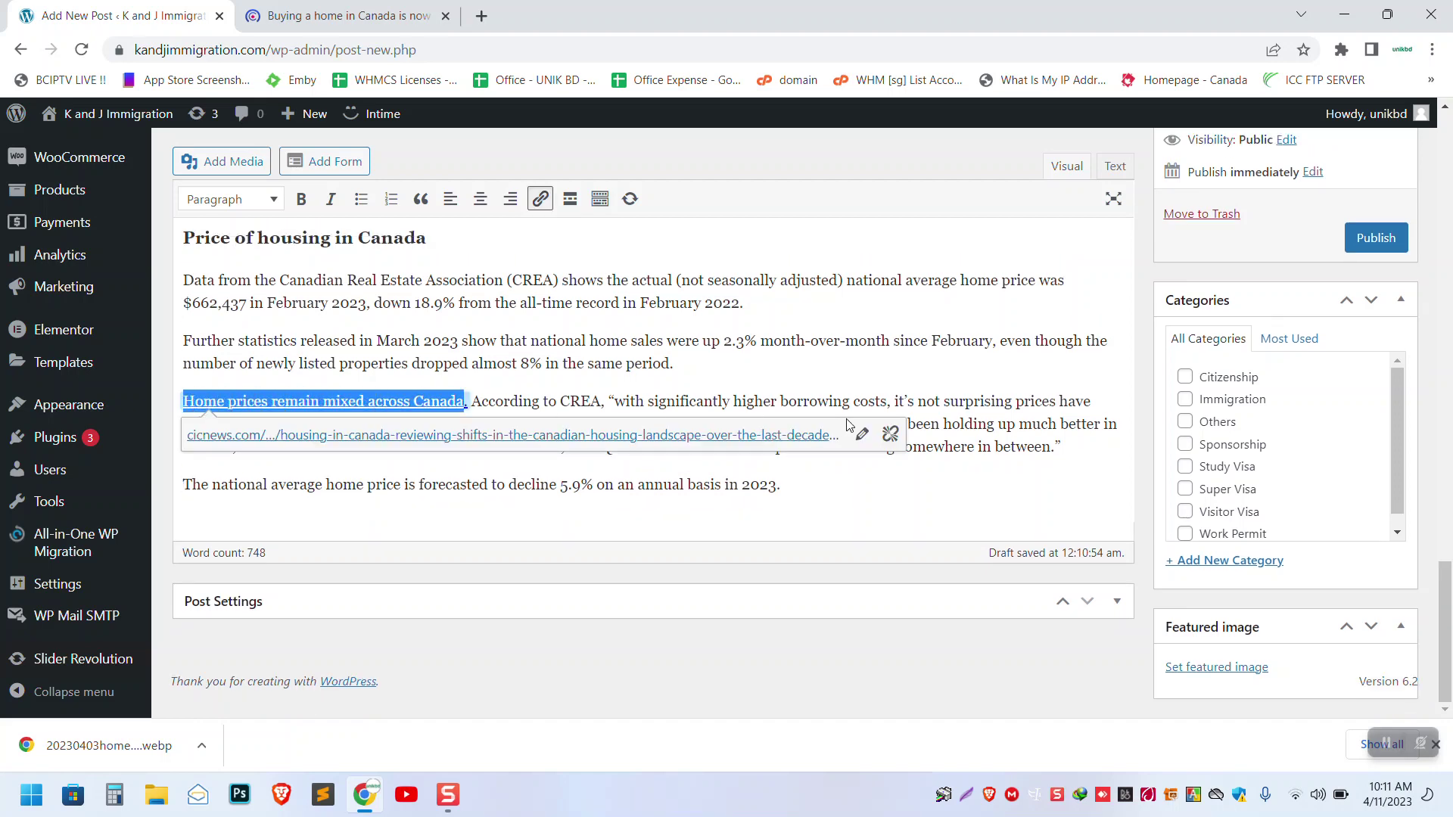
left_click(890, 433)
left_click(503, 374)
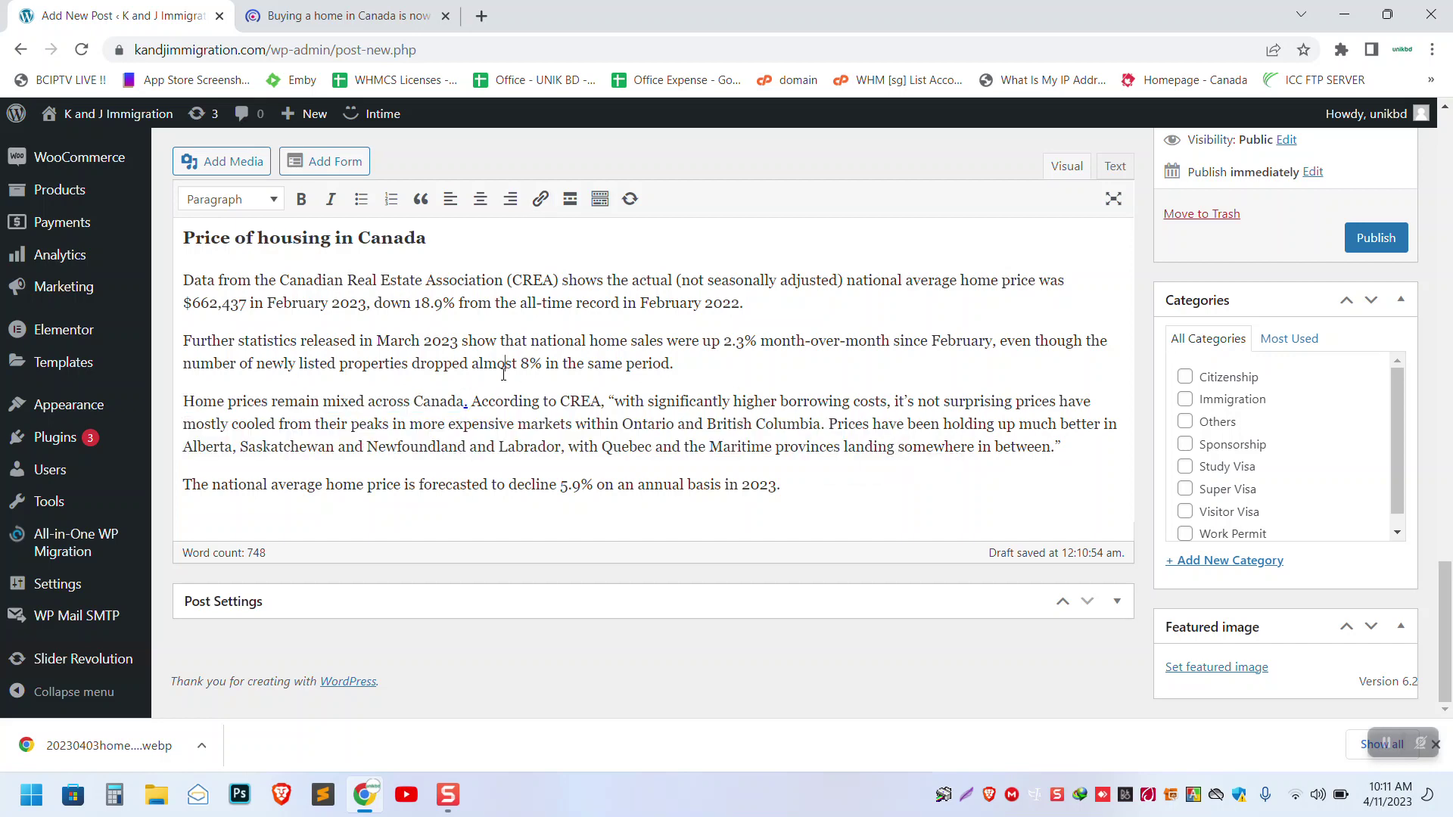
left_click(465, 402)
key("BackSpace")
type(".")
scroll(575, 427, "up", 5)
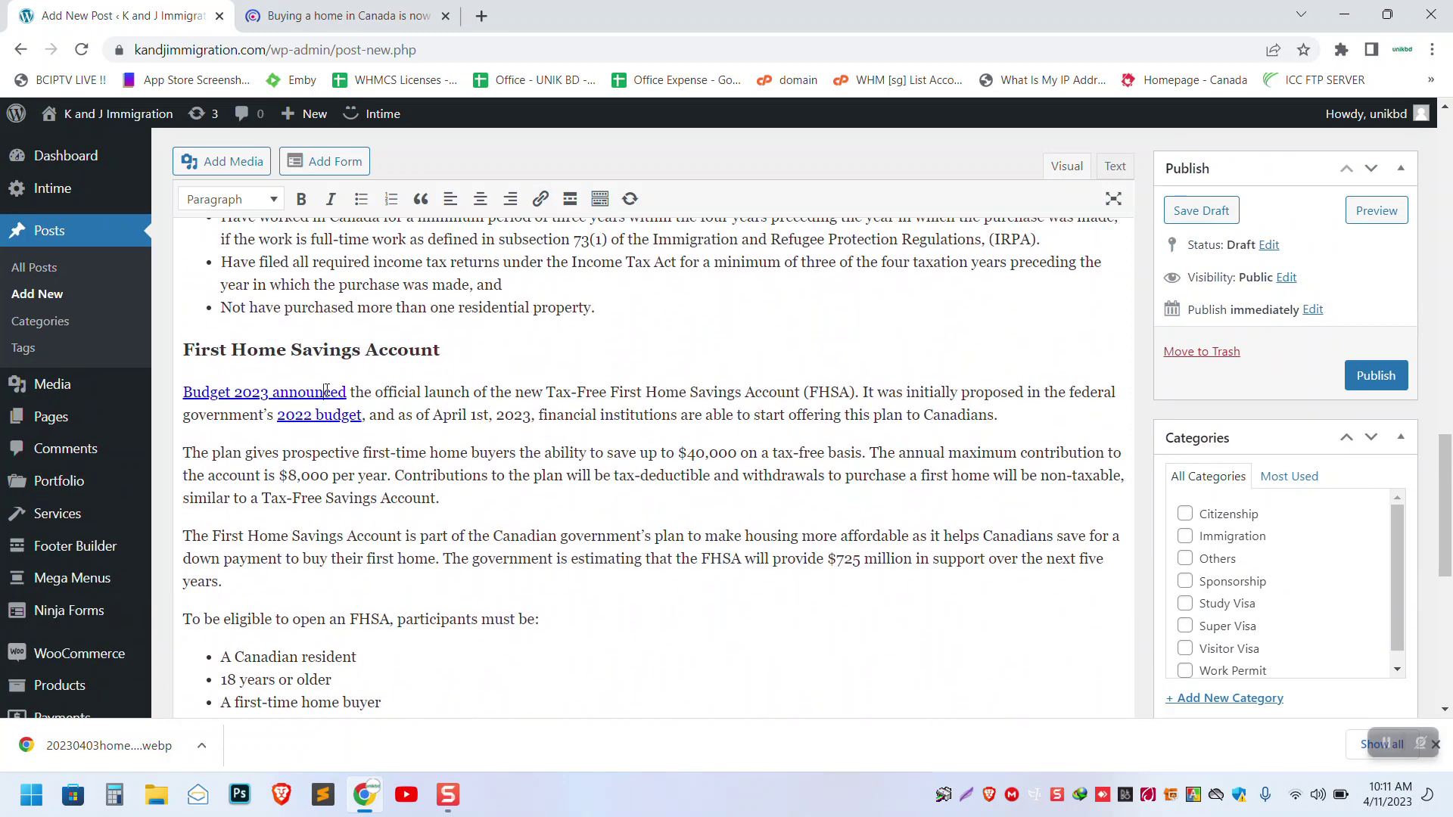
left_click(326, 391)
left_click(702, 419)
left_click(338, 413)
left_click(813, 445)
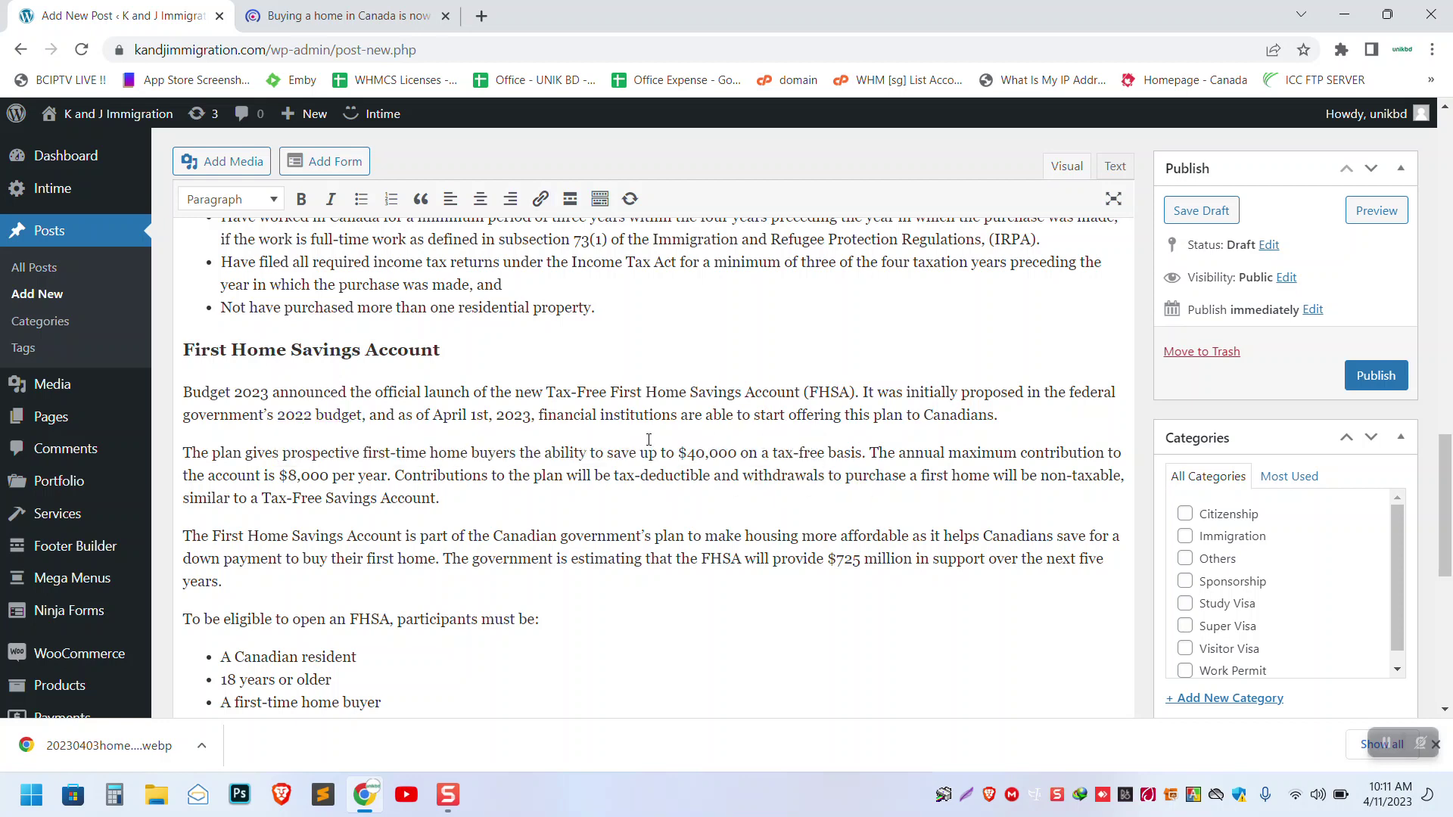
scroll(648, 439, "up", 4)
left_click(614, 437)
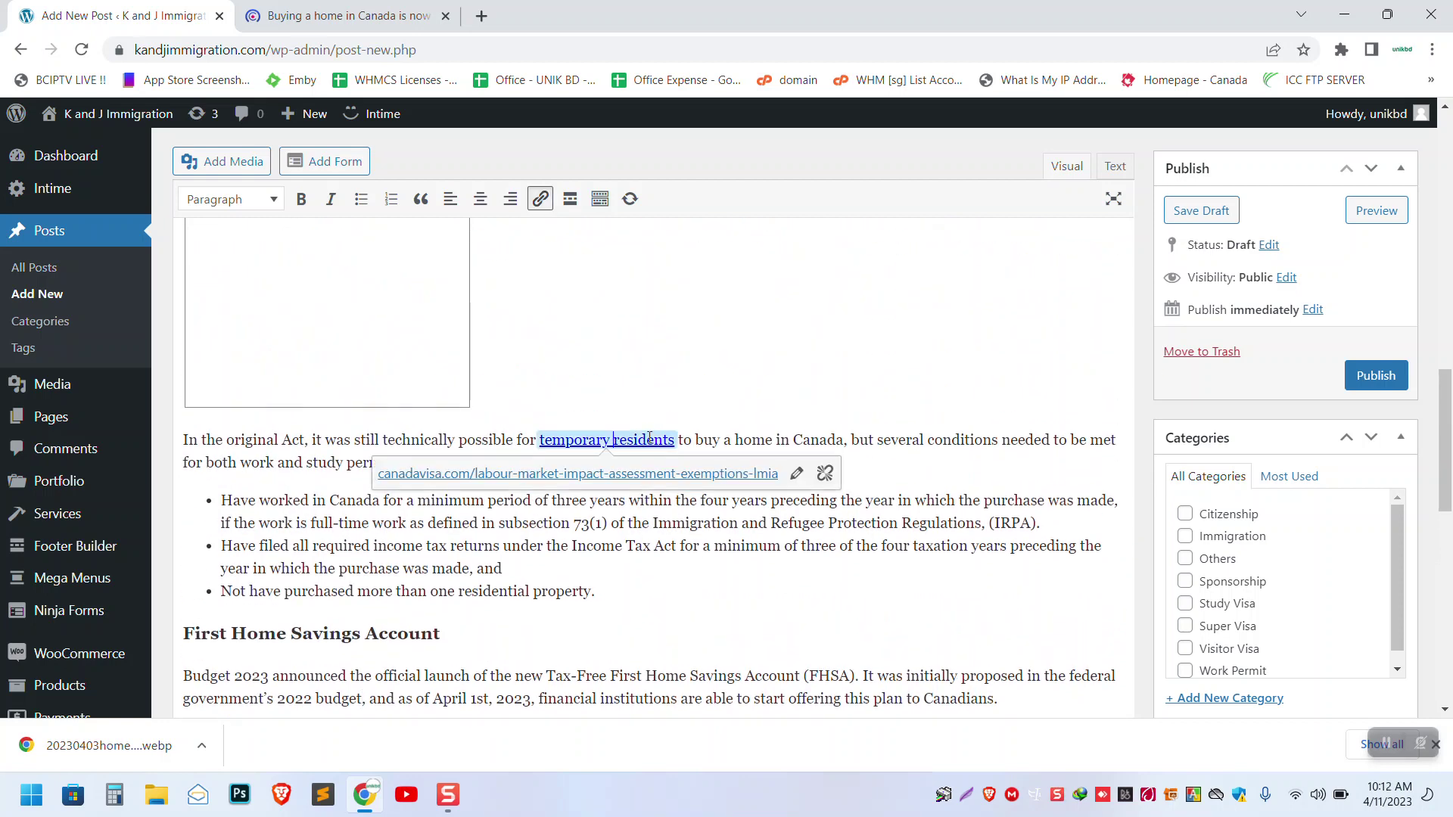
left_click(825, 472)
scroll(421, 475, "up", 3)
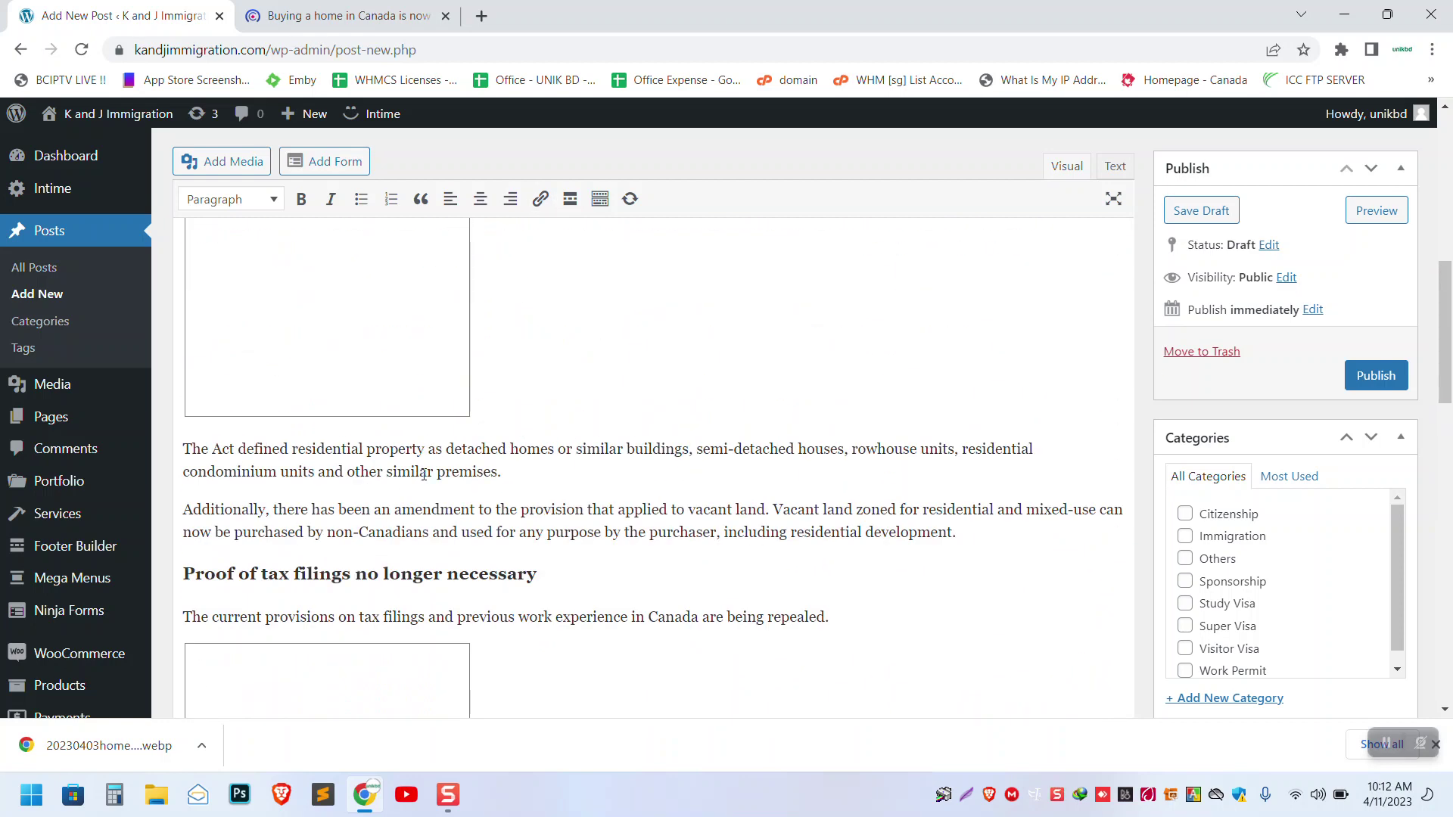
left_click(371, 455)
key("Delete")
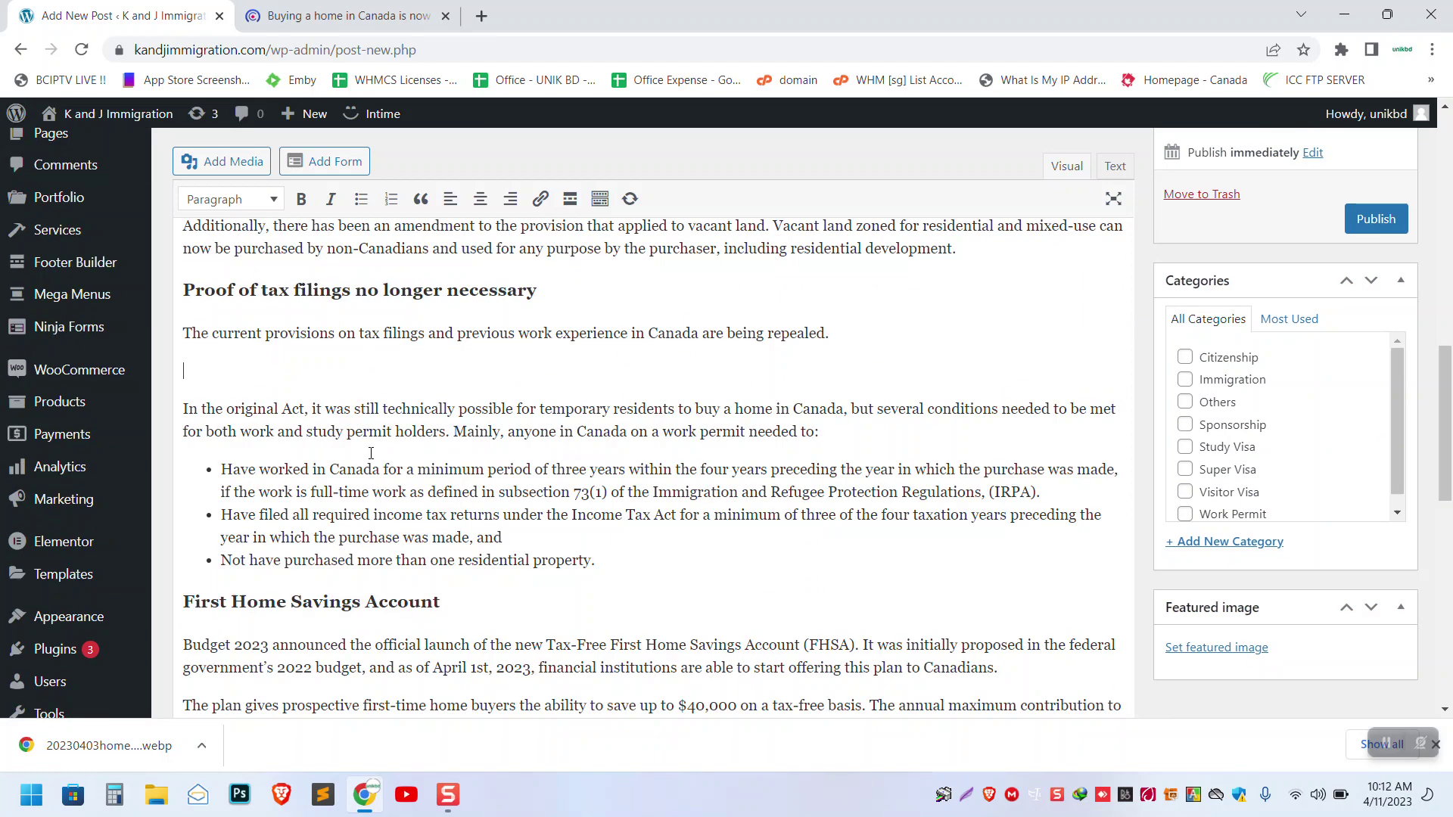
key("Delete")
scroll(370, 454, "up", 8)
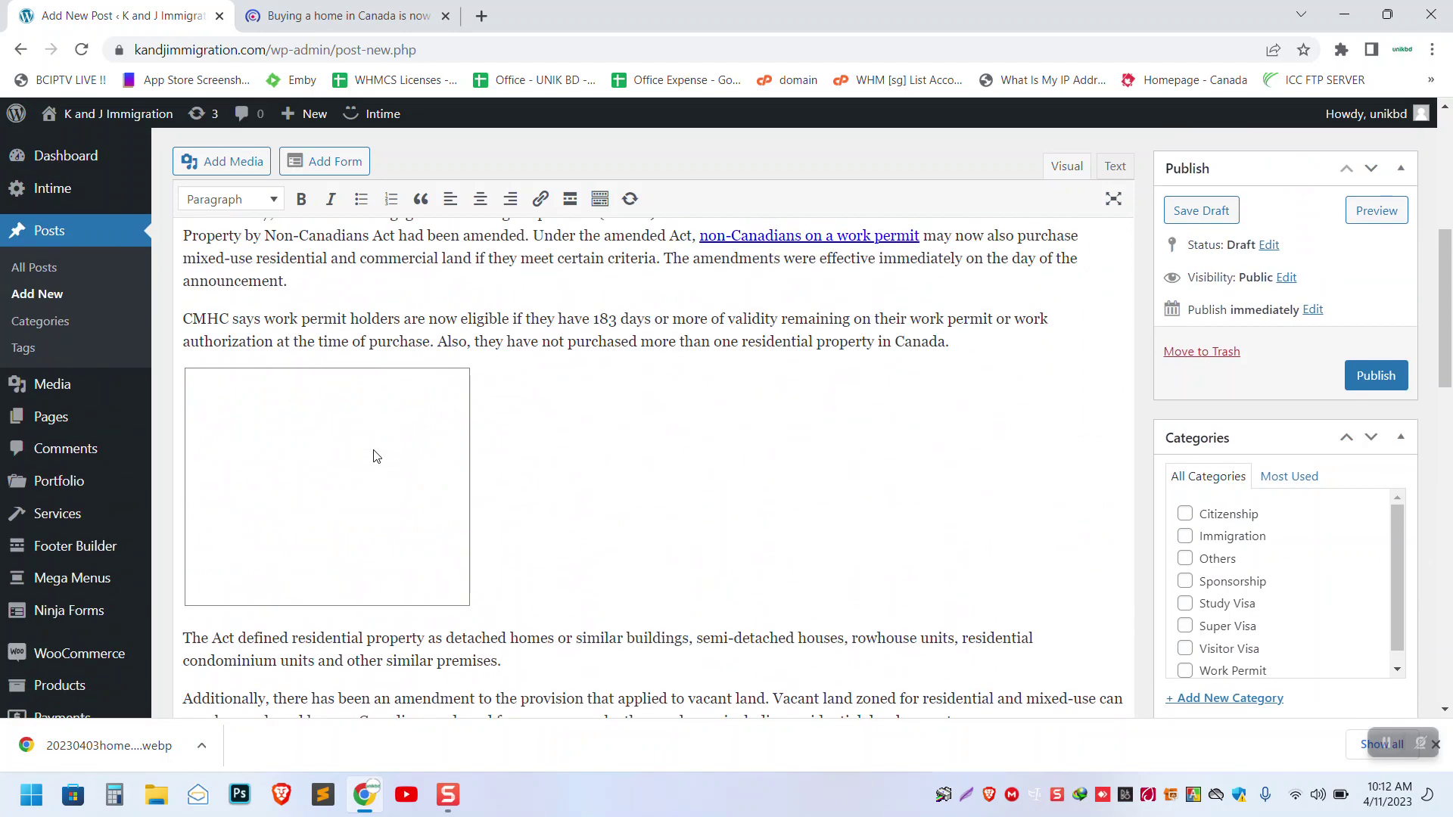
left_click(376, 456)
key("Delete")
key("BackSpace")
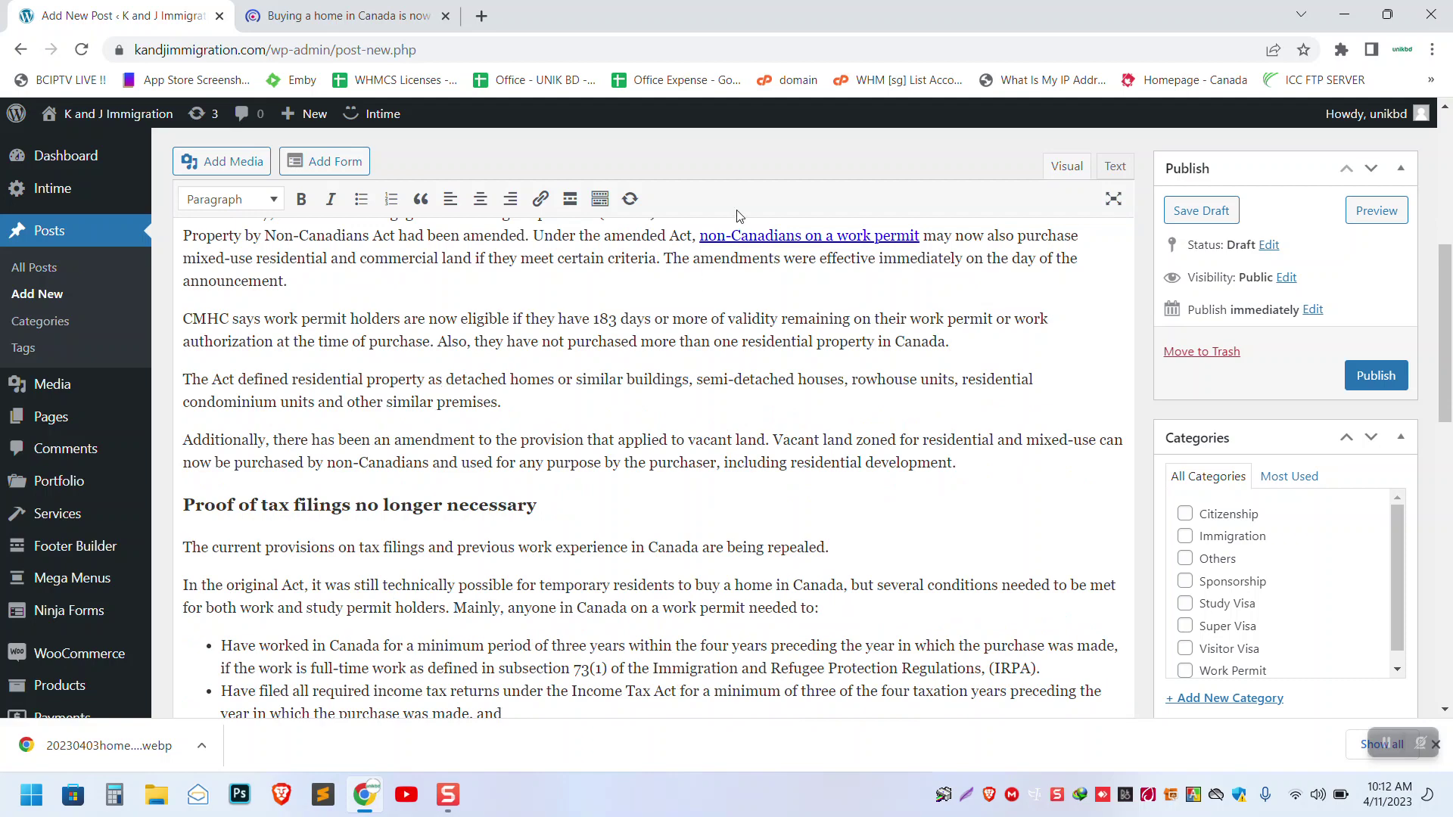
left_click(736, 236)
left_click(968, 267)
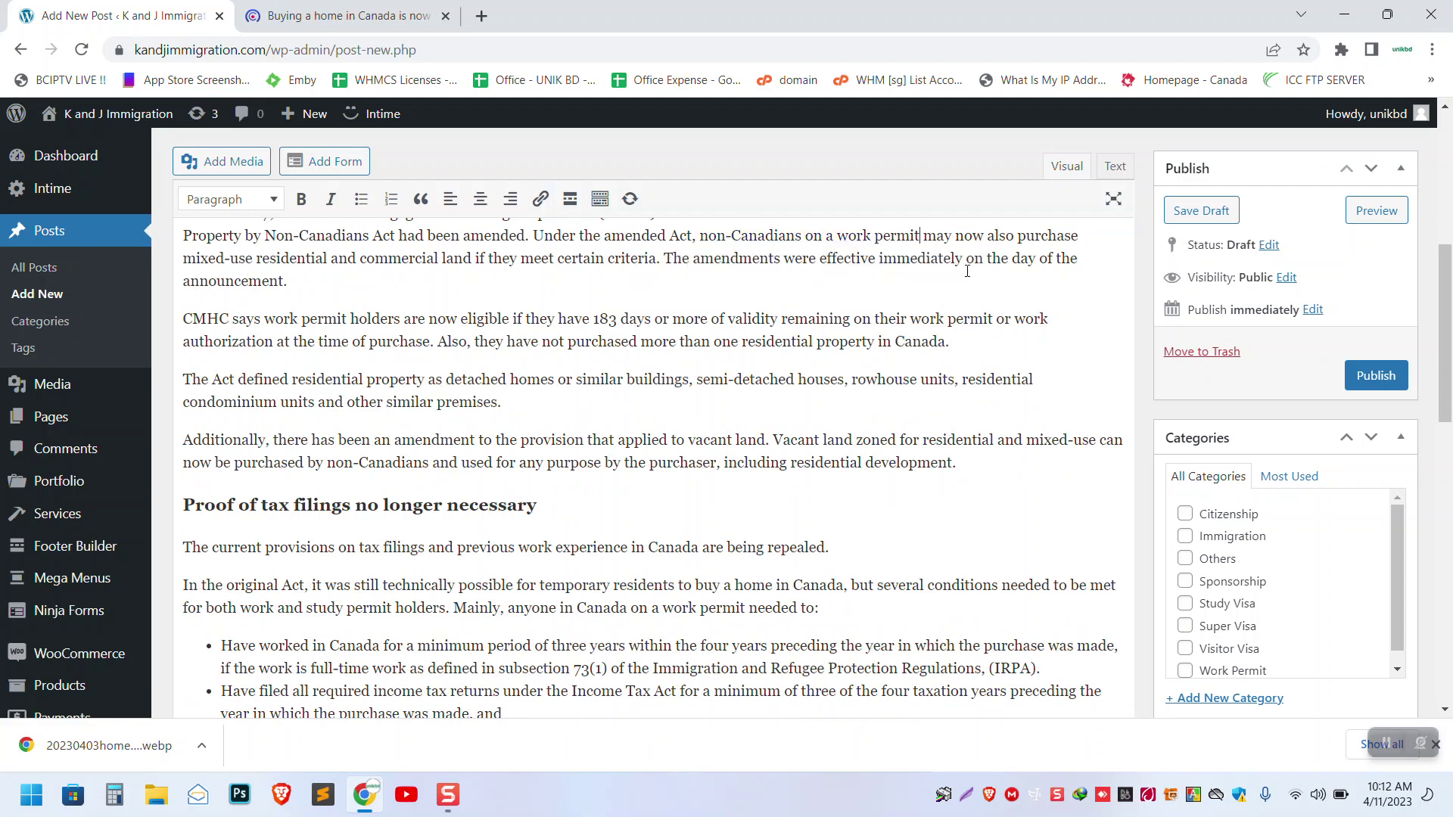
scroll(628, 398, "up", 5)
scroll(530, 597, "up", 2)
left_click(585, 615)
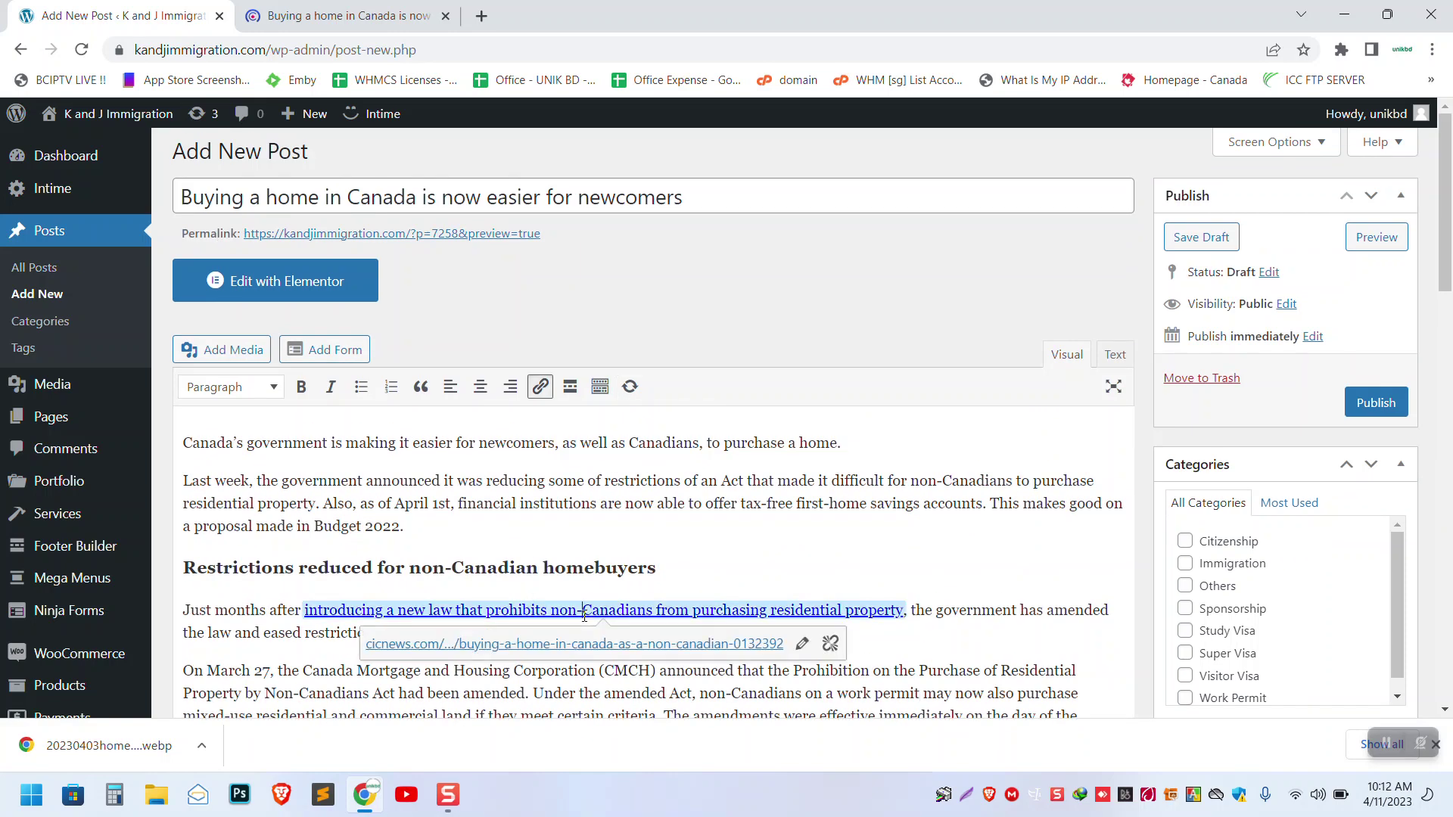
key("Delete")
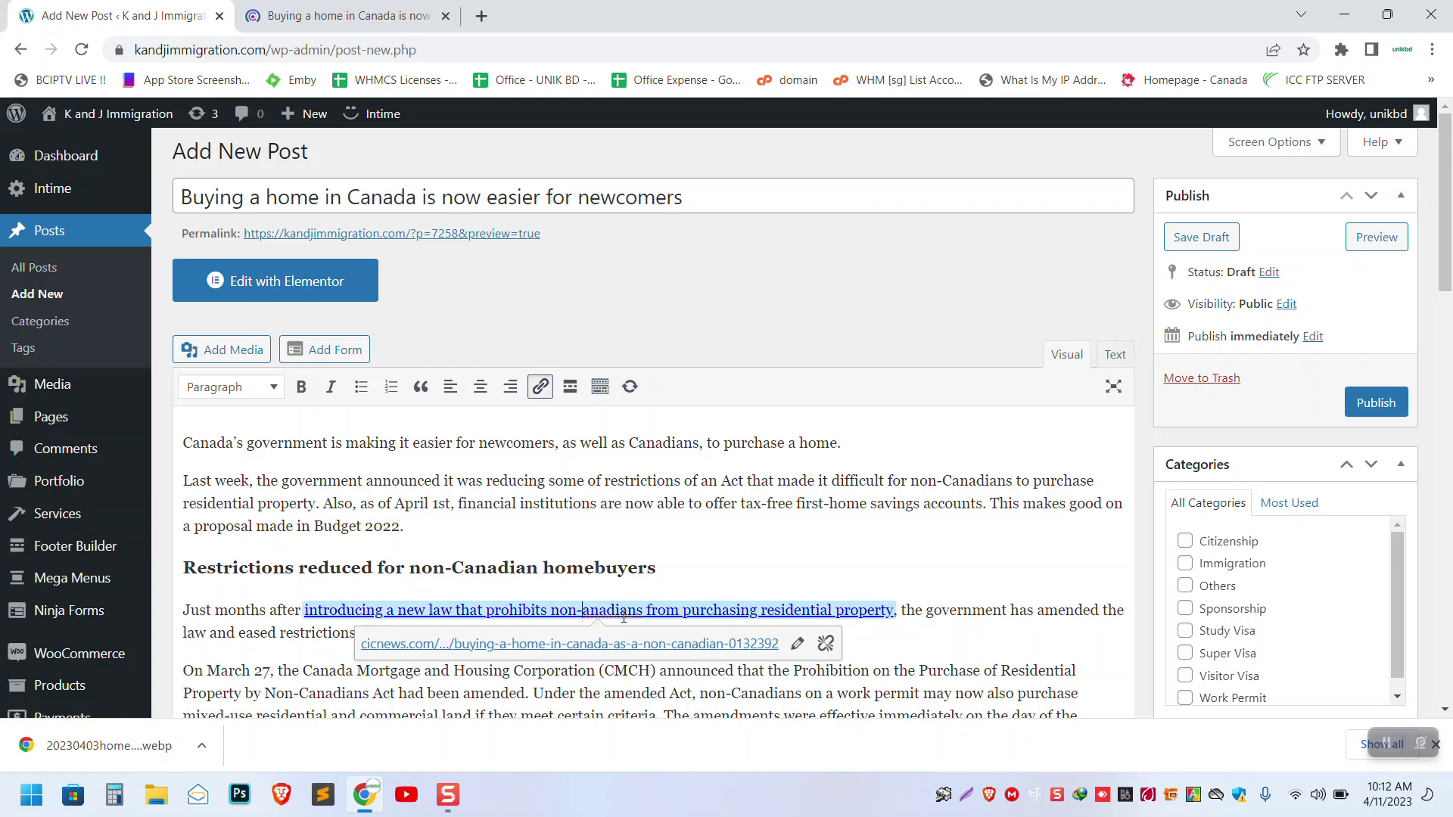
type("C")
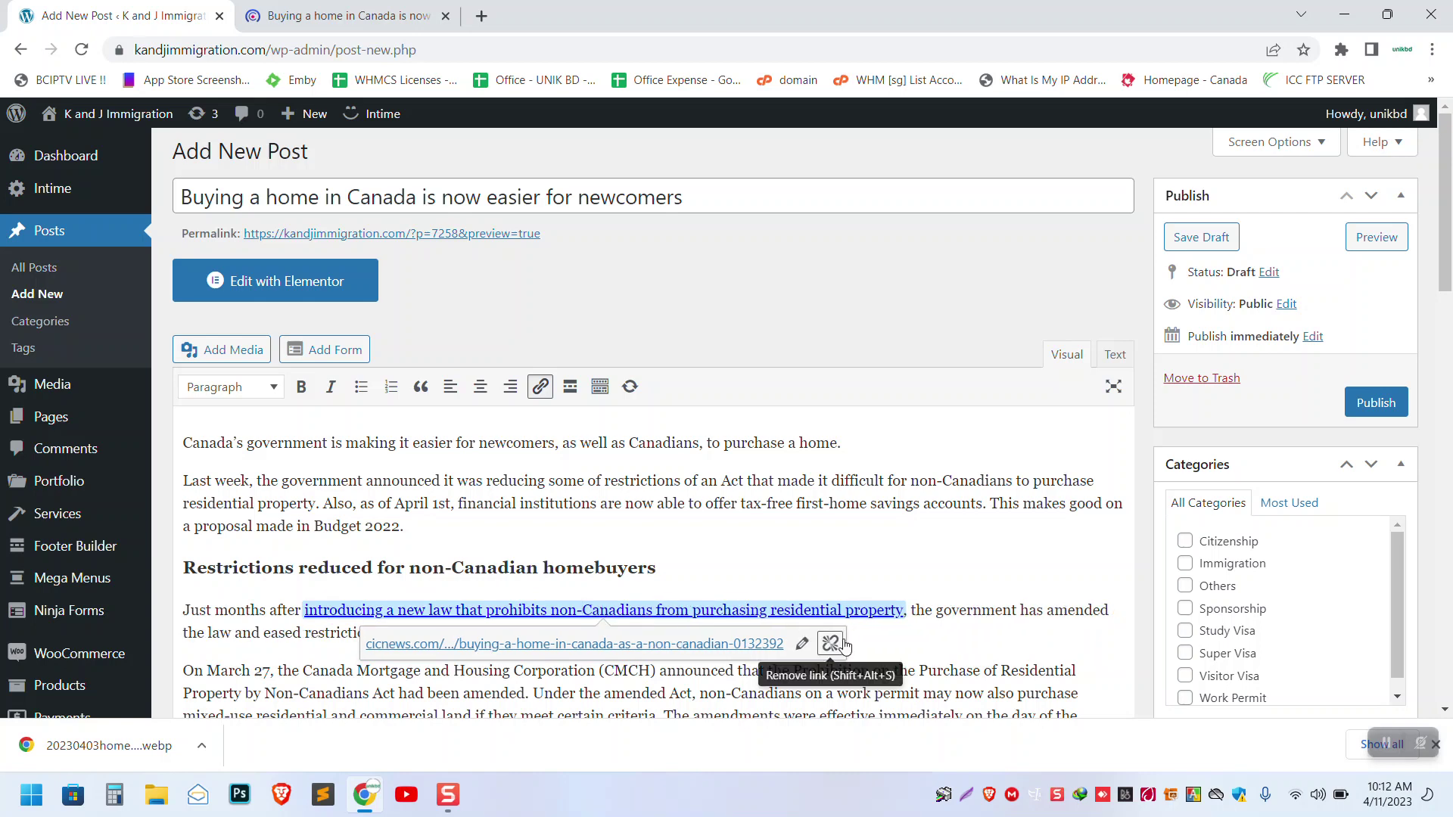
left_click(830, 643)
left_click(664, 634)
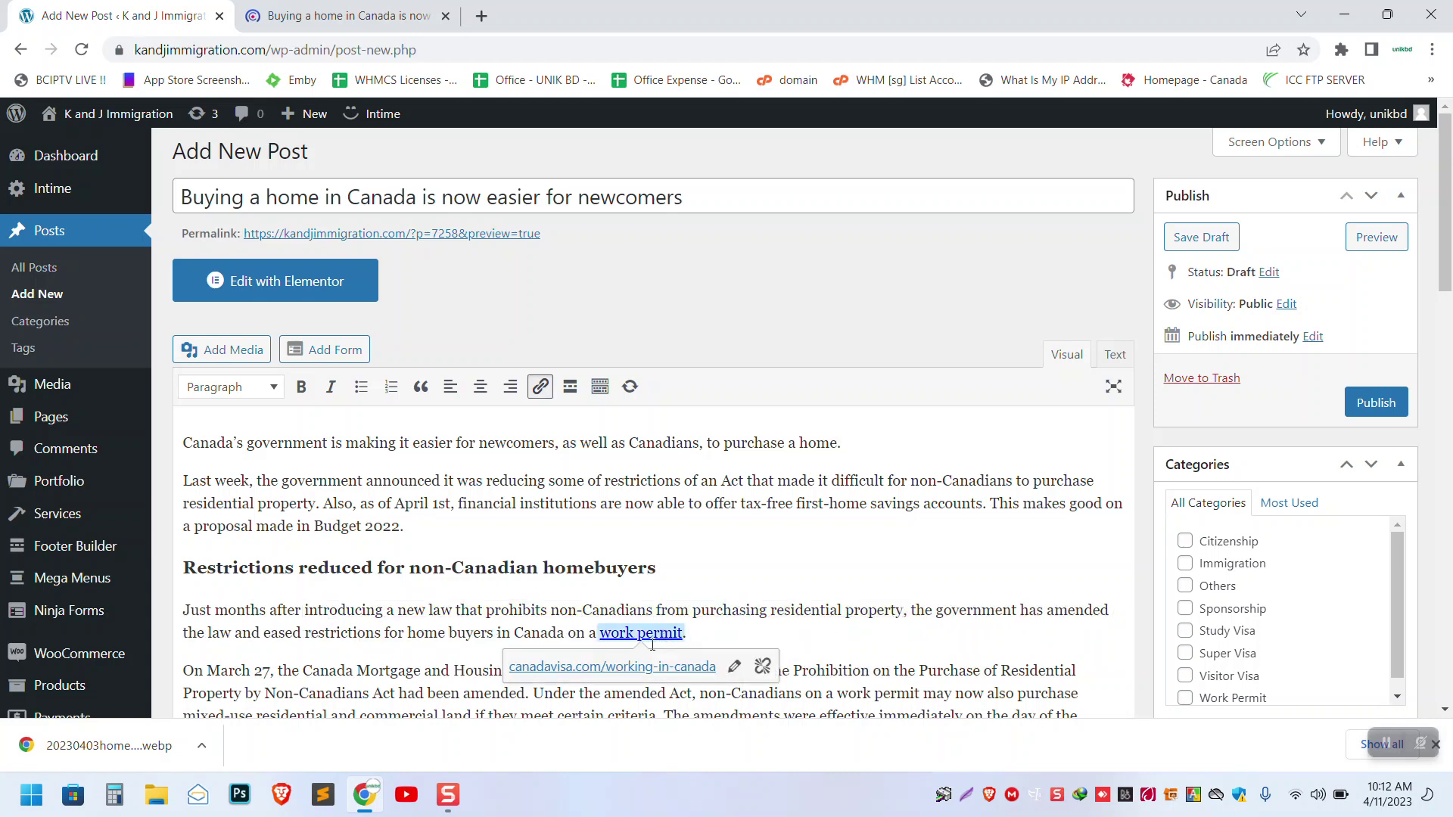
left_click(763, 666)
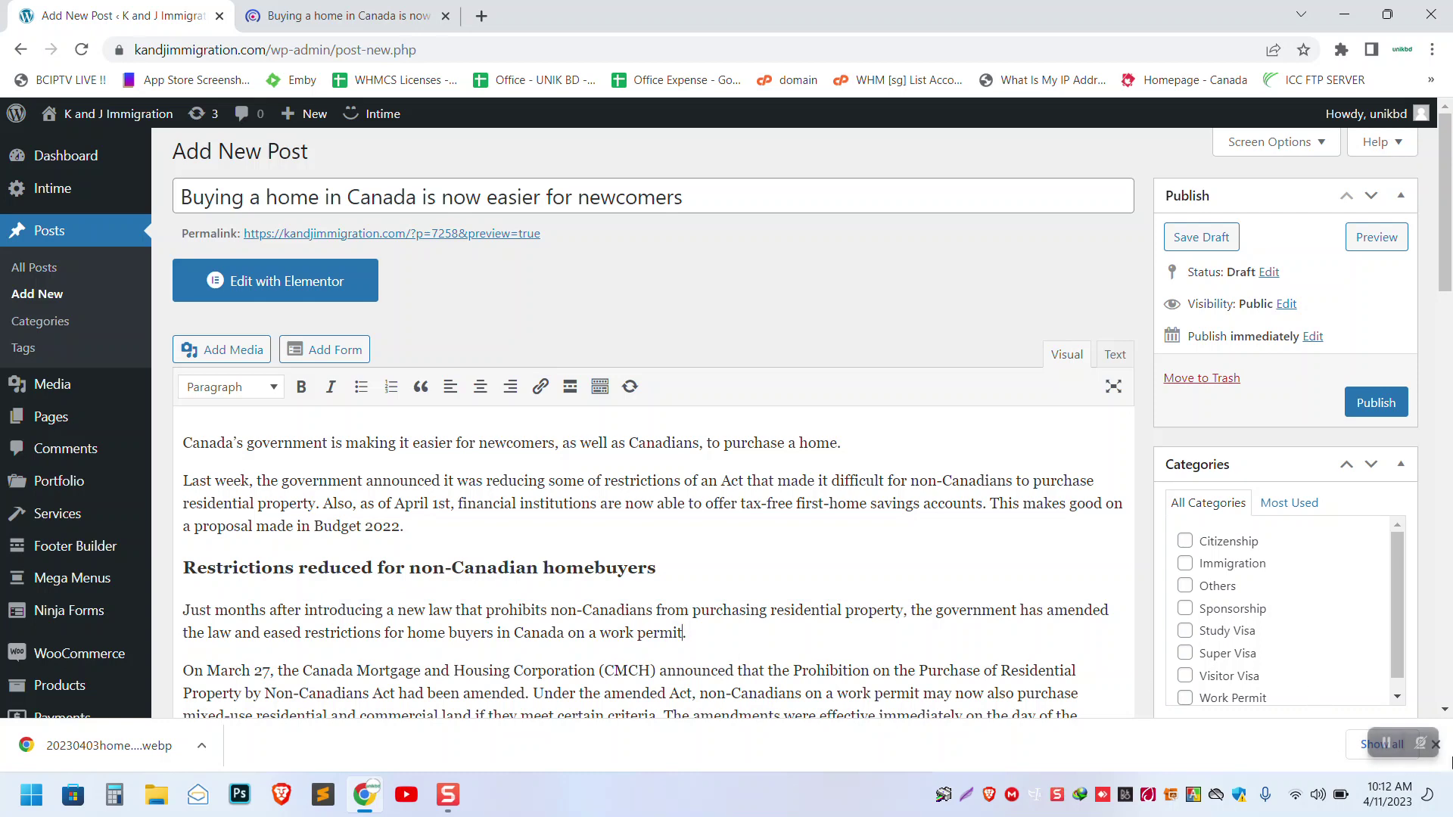
left_click(1442, 750)
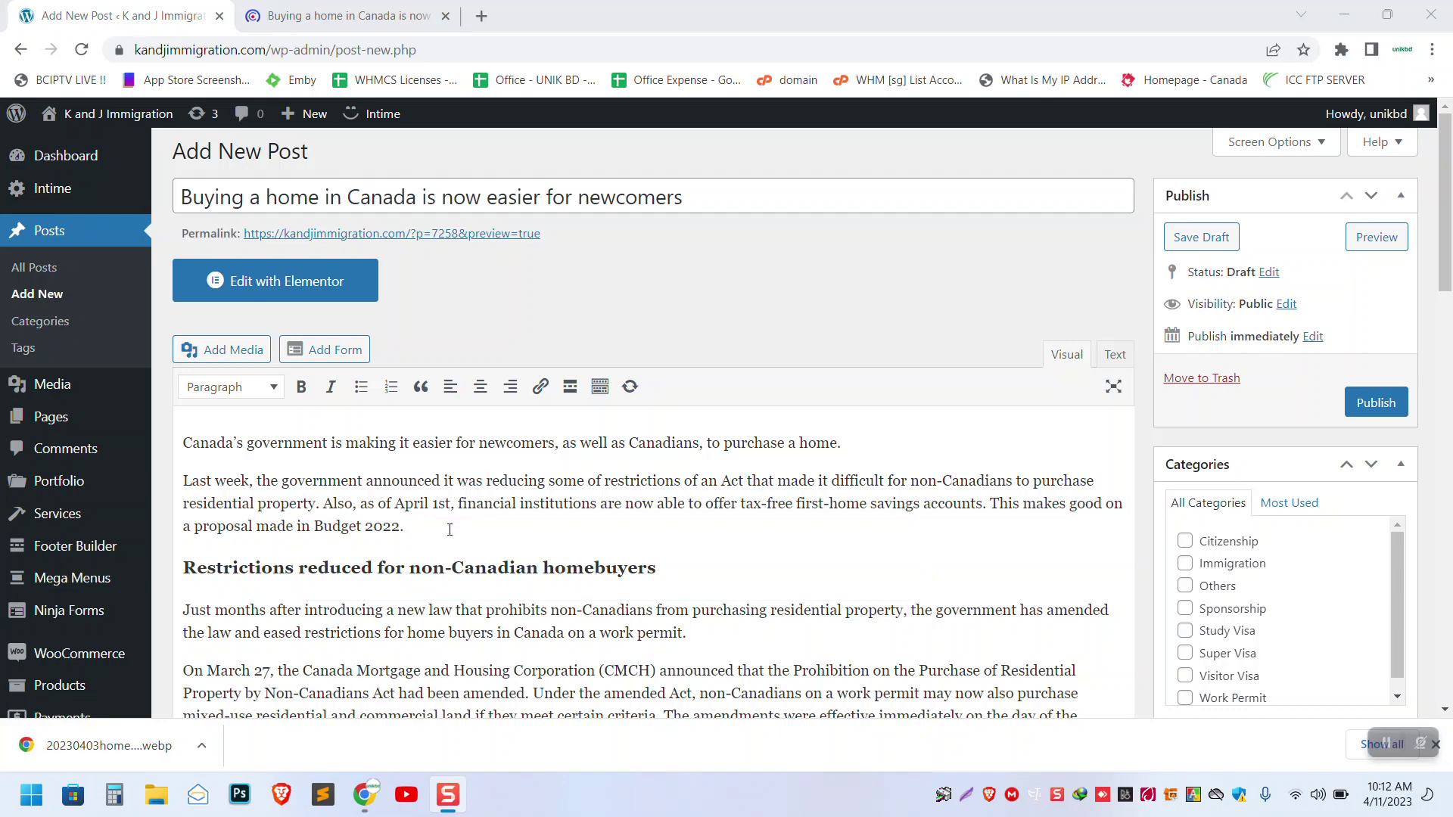
scroll(522, 459, "down", 5)
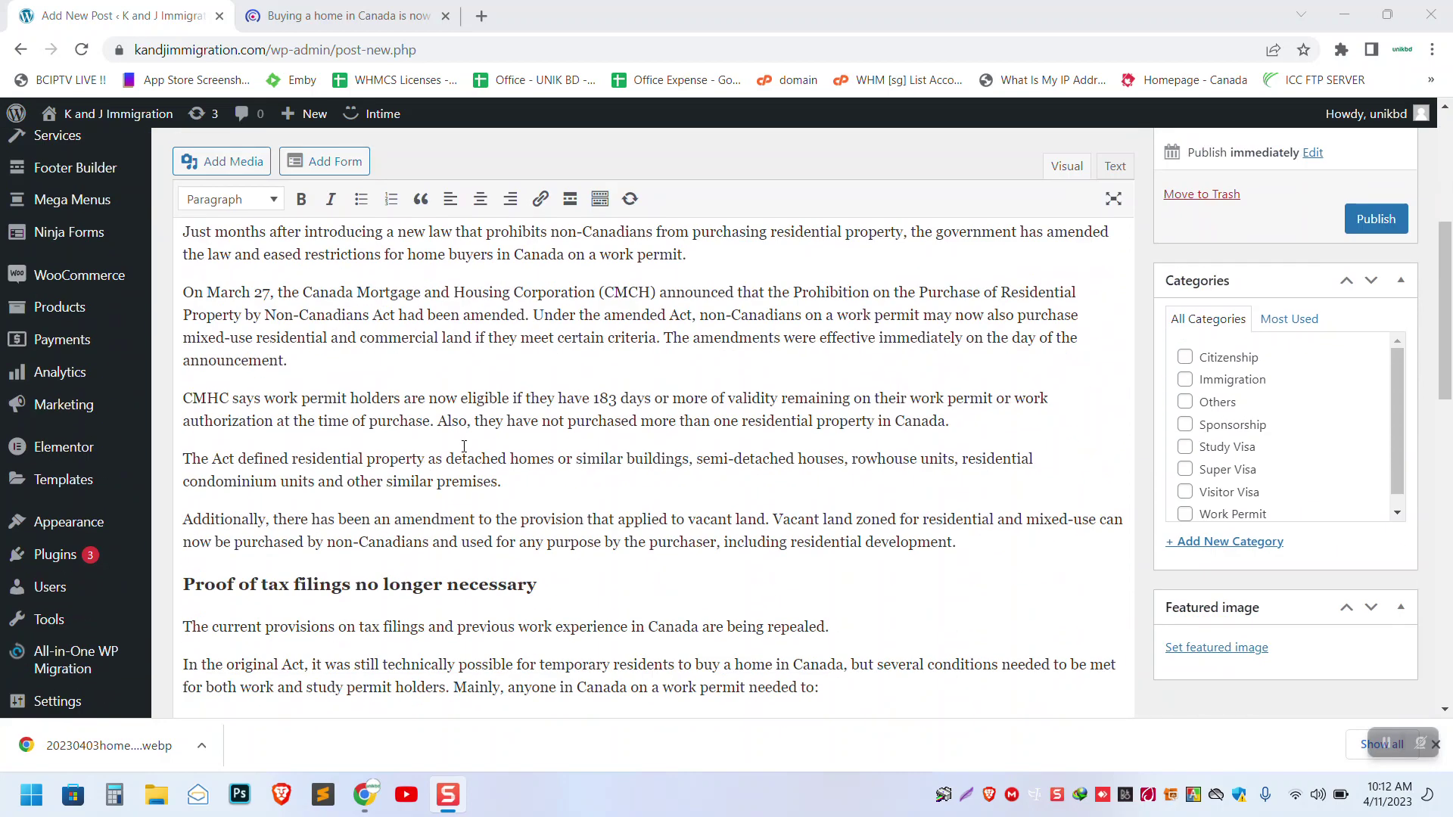
scroll(464, 447, "up", 5)
scroll(618, 414, "down", 3)
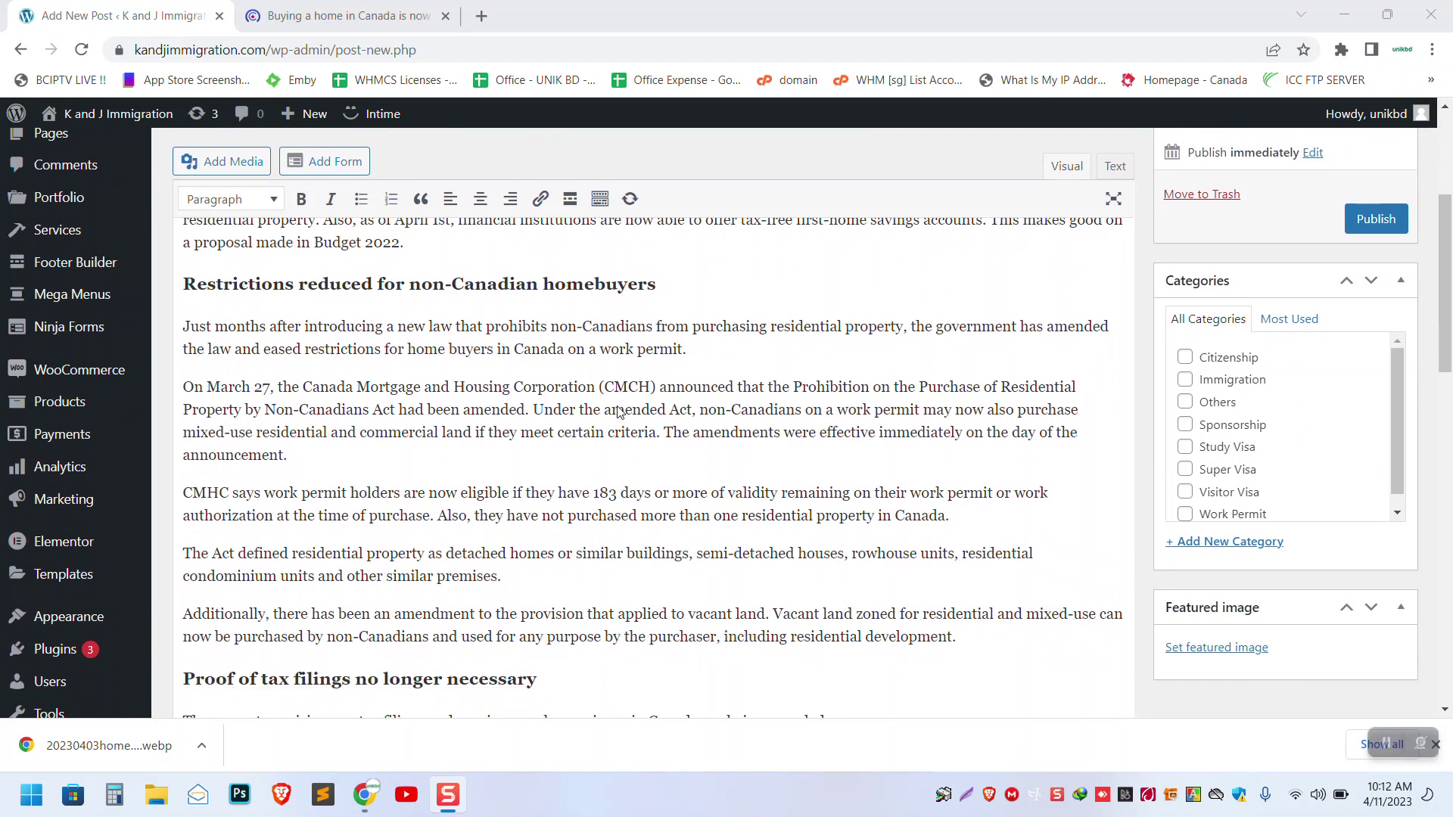
- Upload 20230403homebuyers-min.jpg.webp from the computer and set it as the featured image
left_click(1221, 661)
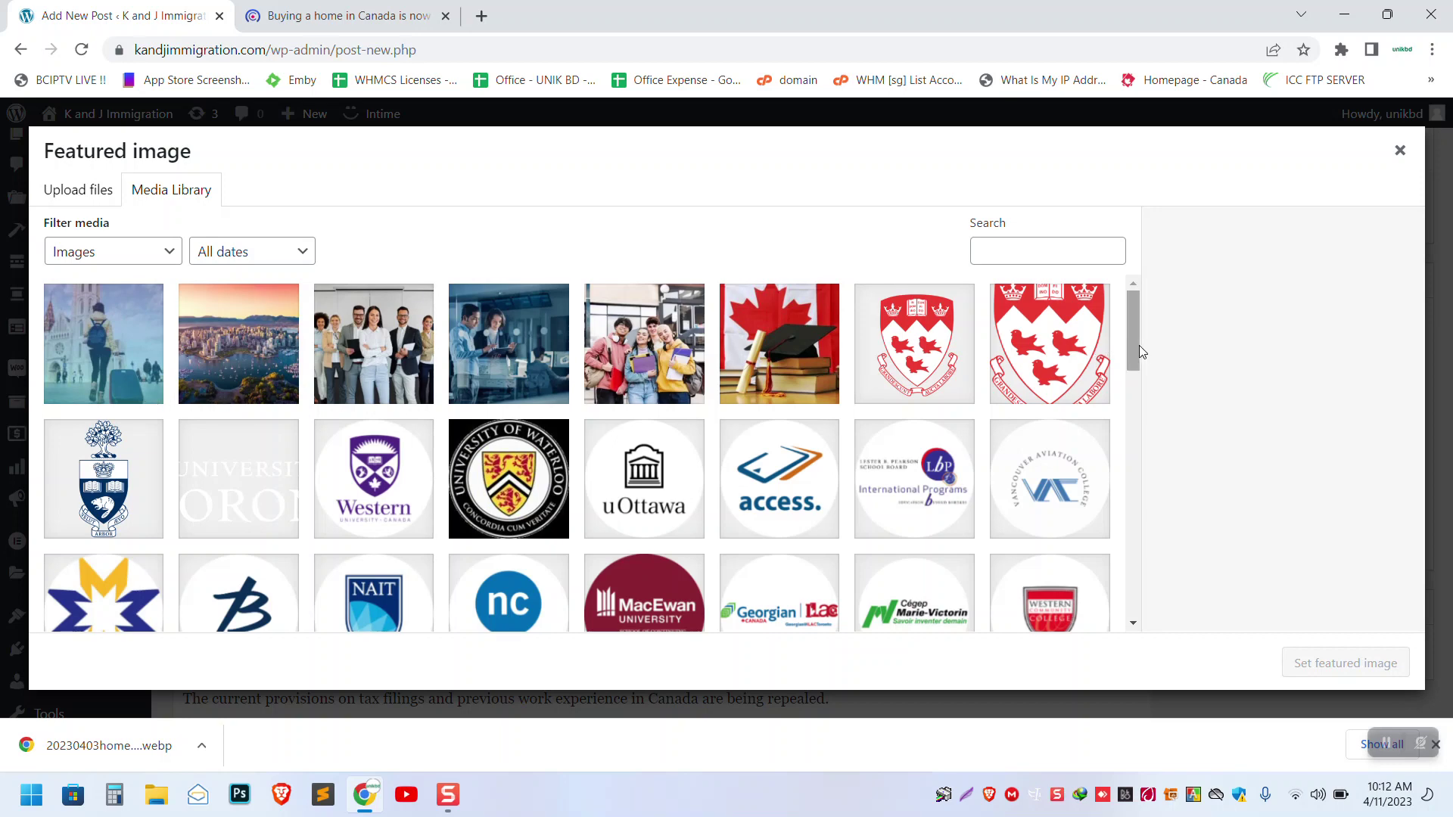
left_click_drag(1140, 345, 1161, 301)
left_click(78, 192)
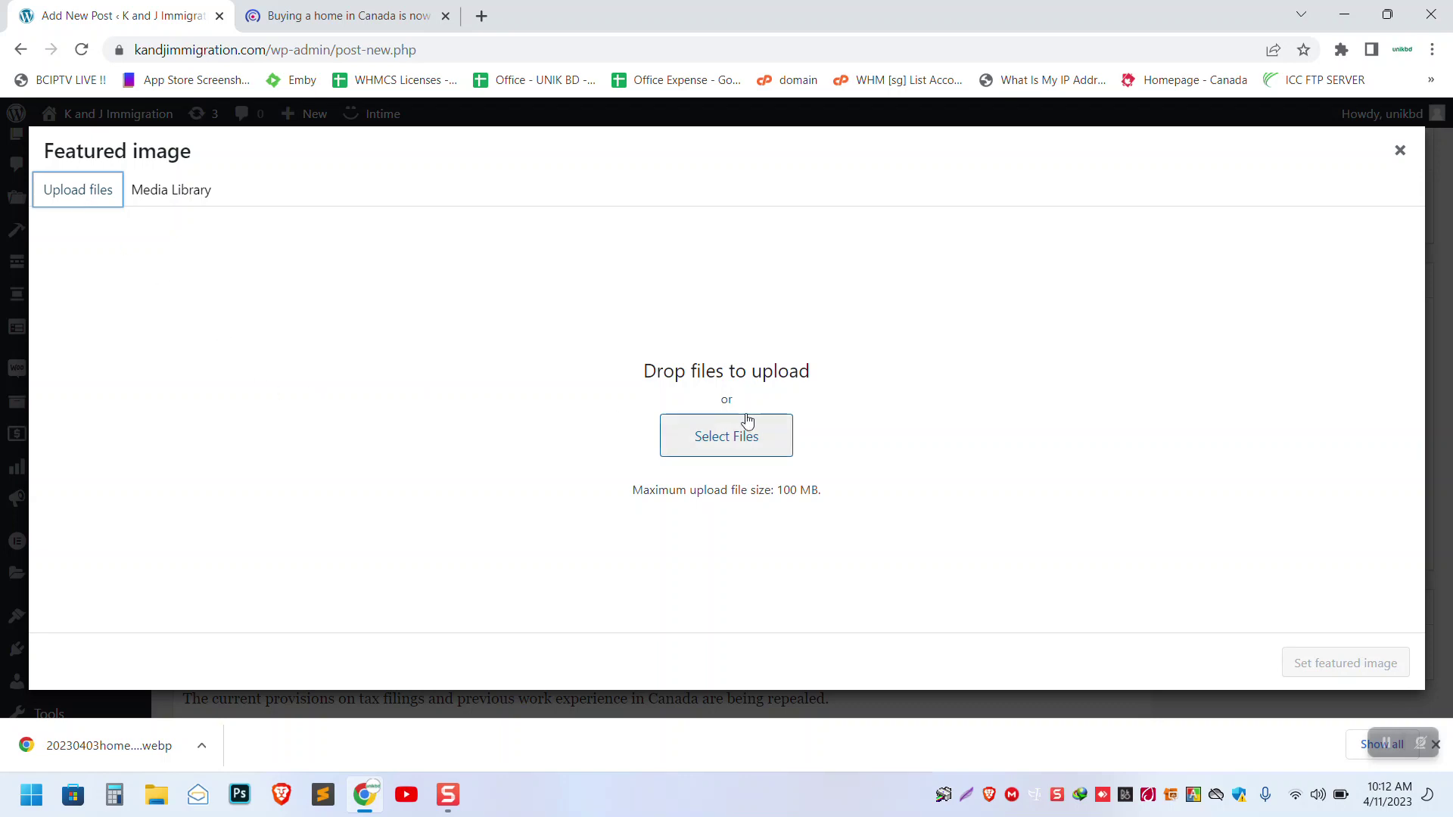
left_click(734, 446)
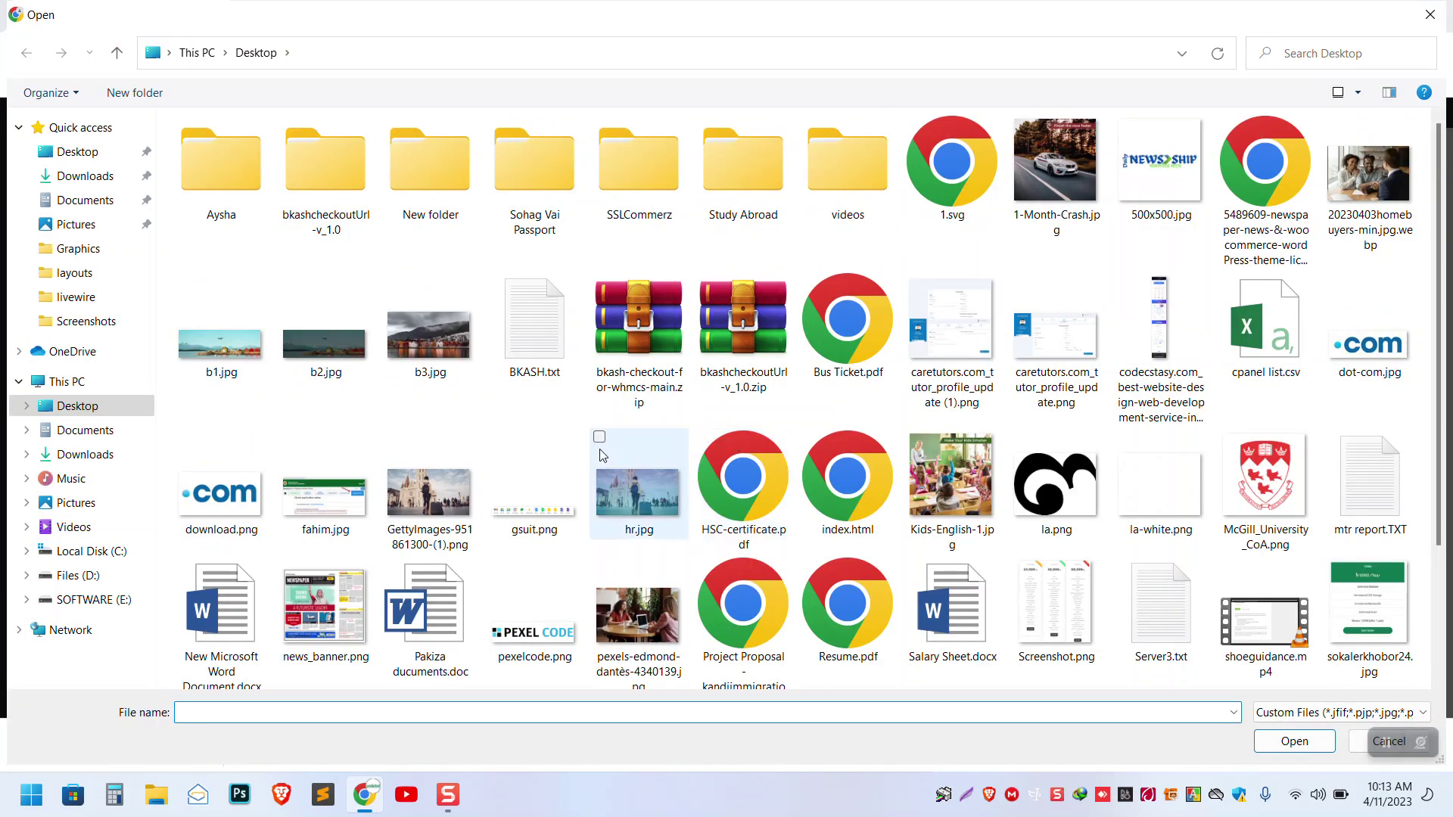
double_click(1375, 204)
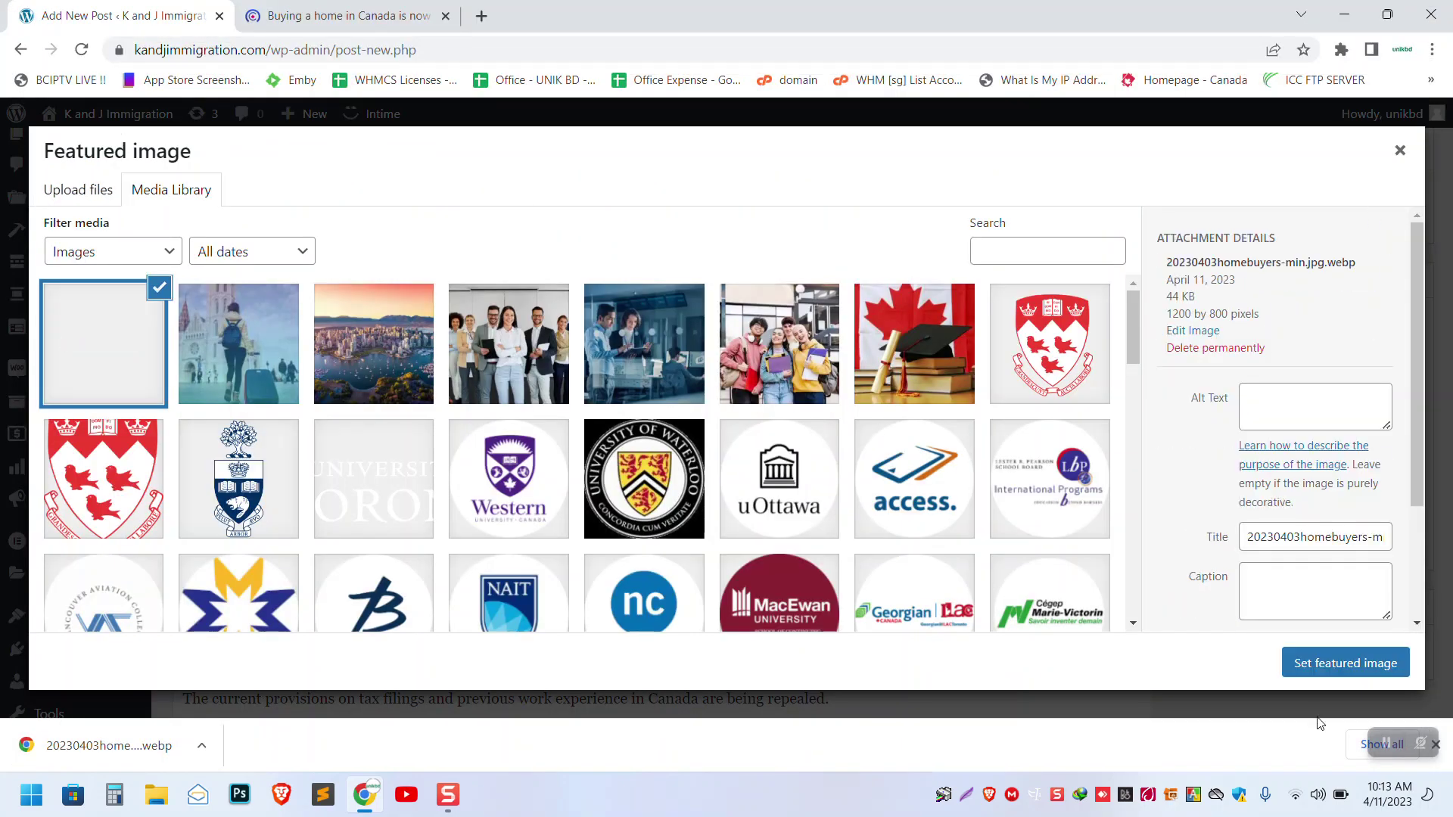
left_click(1335, 670)
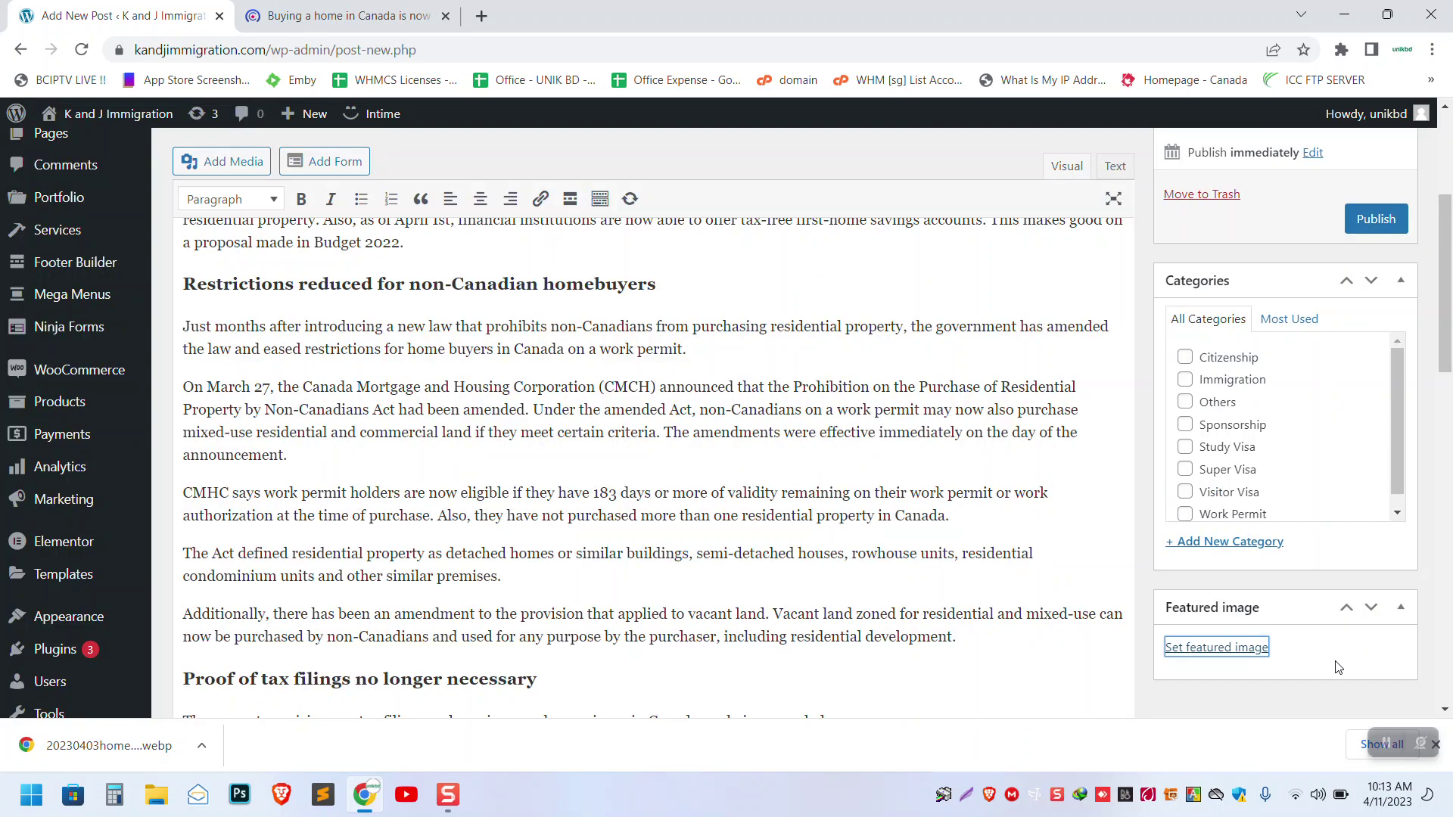
left_click(1445, 754)
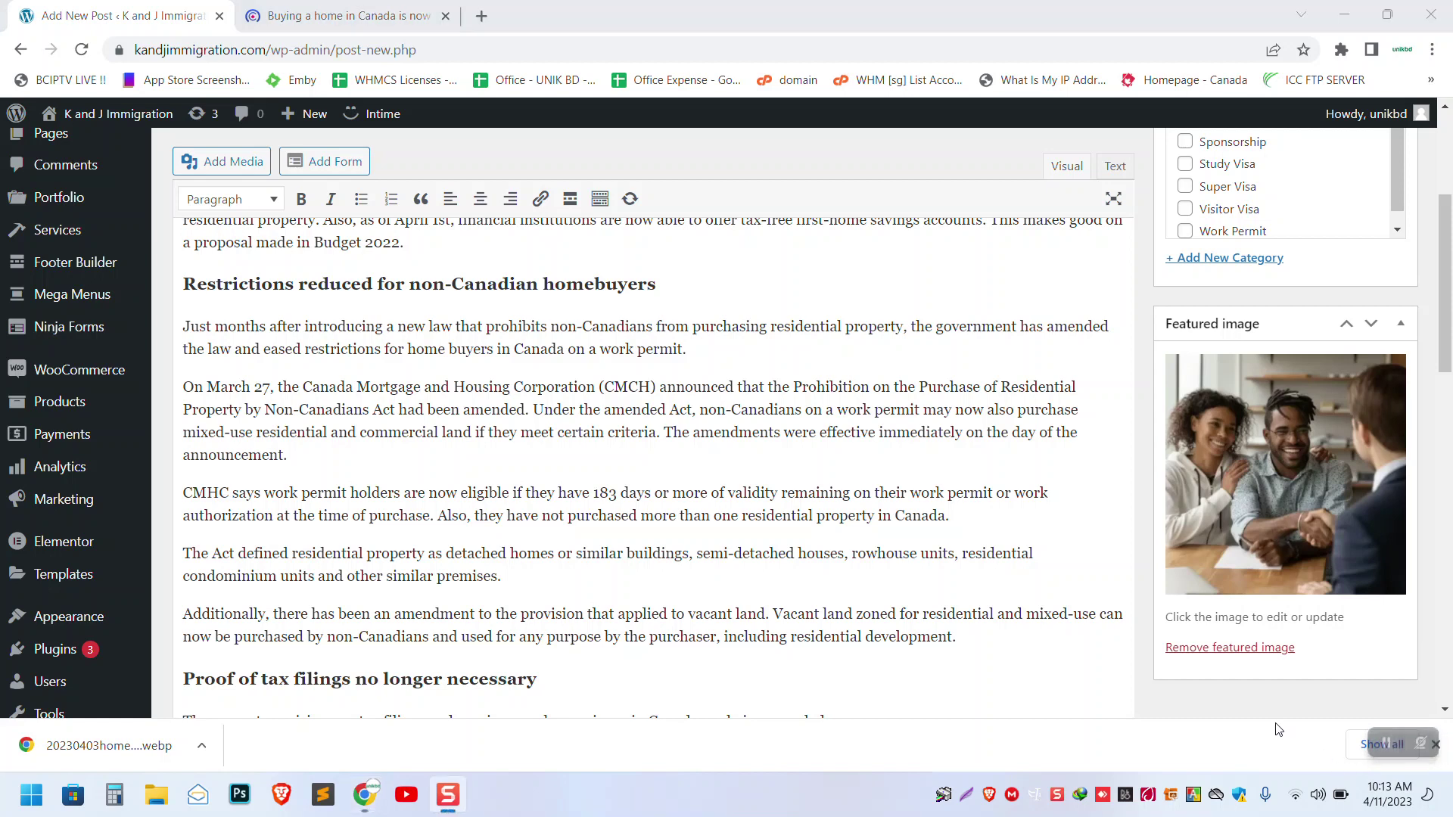
- Tick the Work Permit and Immigration categories in the Categories box
key("ctrl+plus")
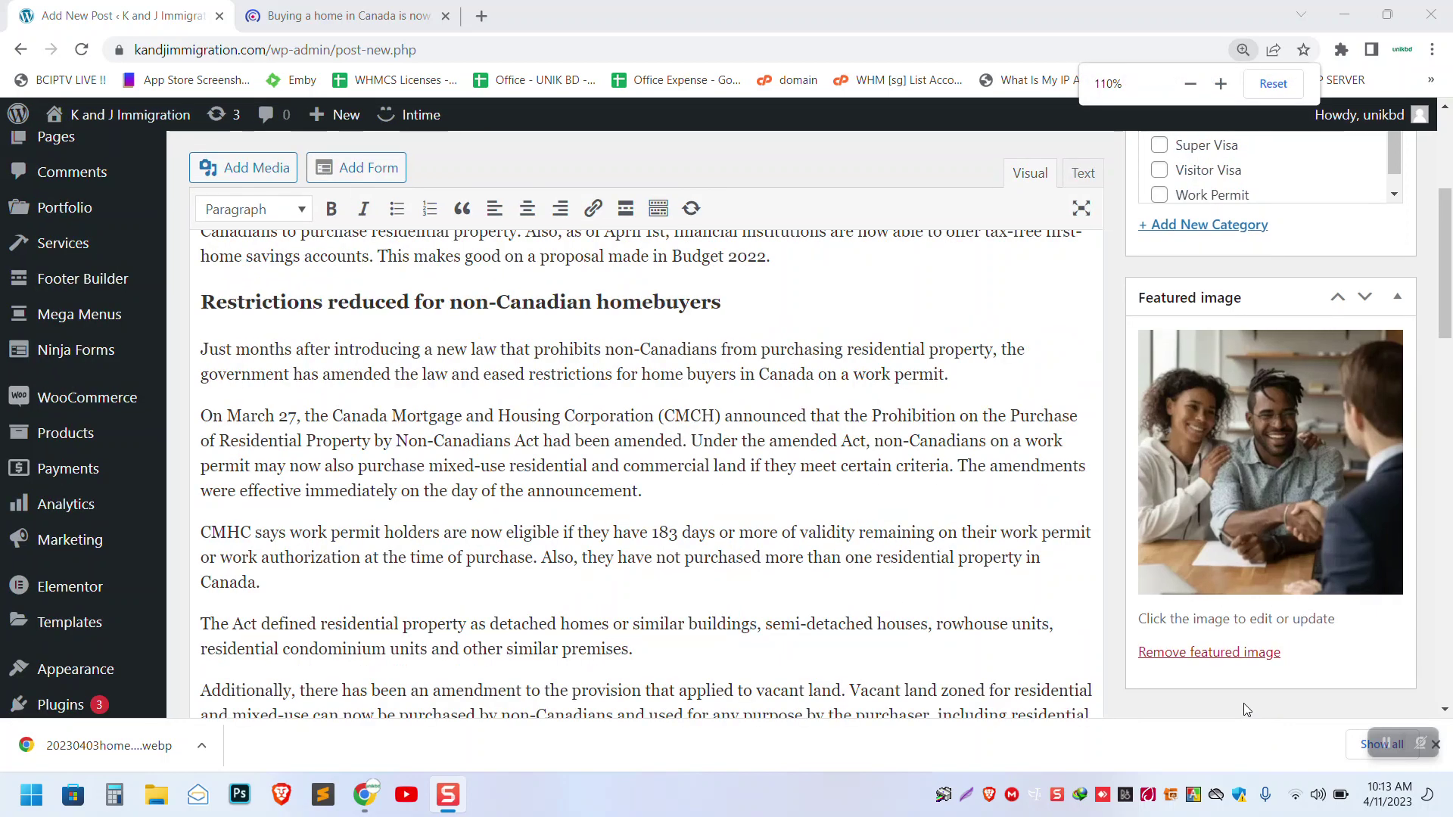
key("ctrl+minus")
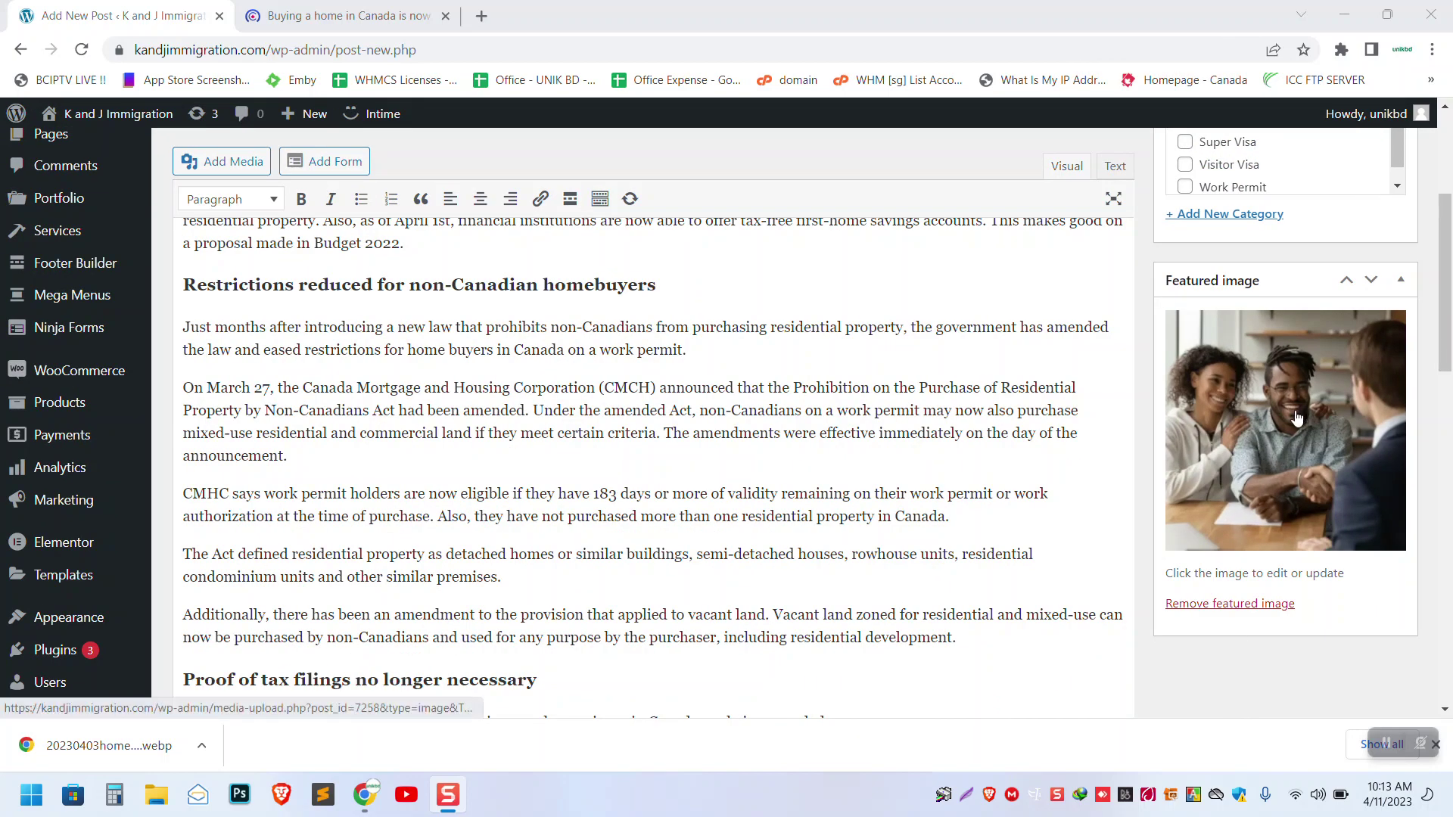
scroll(1292, 418, "up", 5)
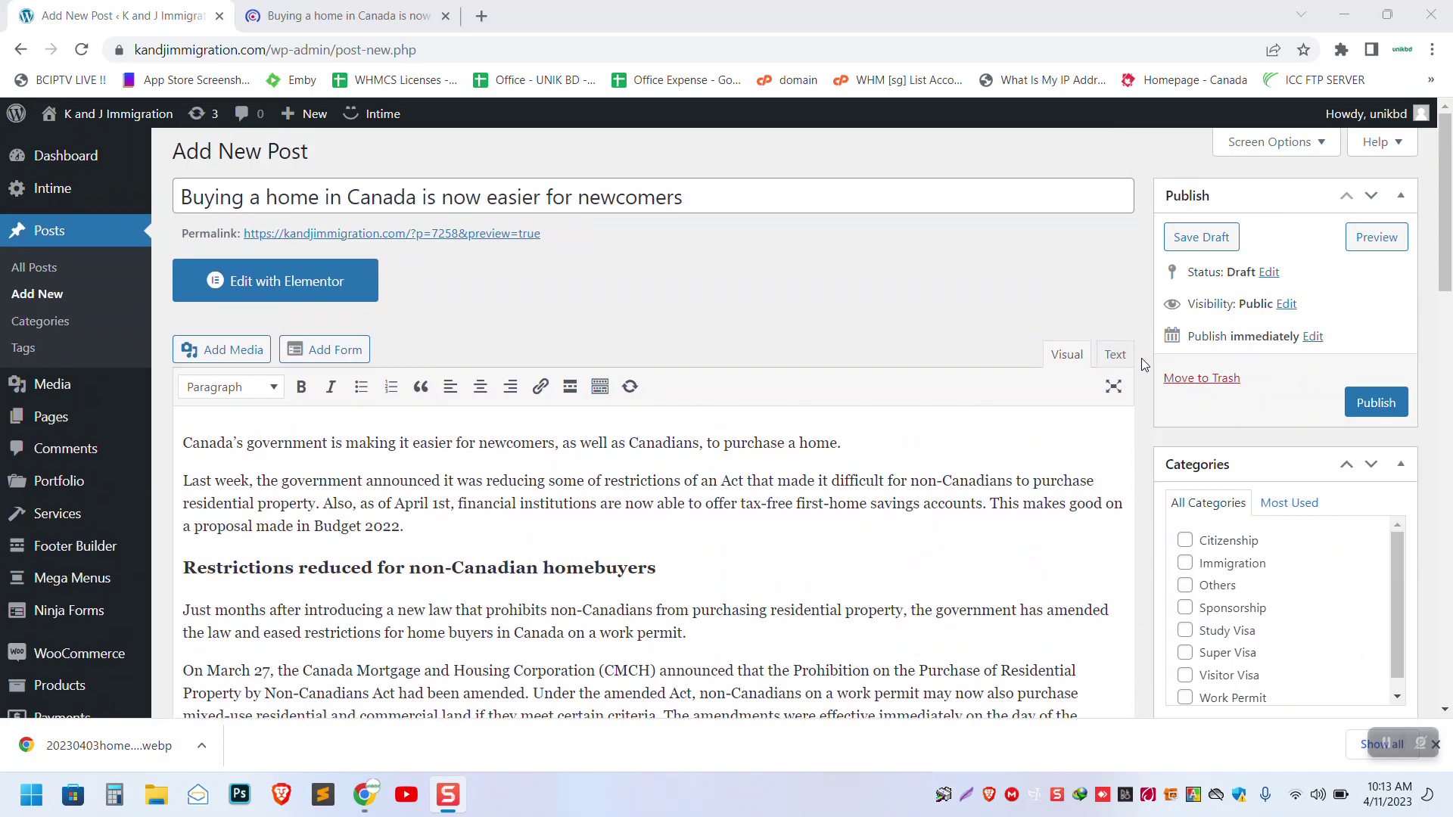
scroll(1141, 357, "down", 2)
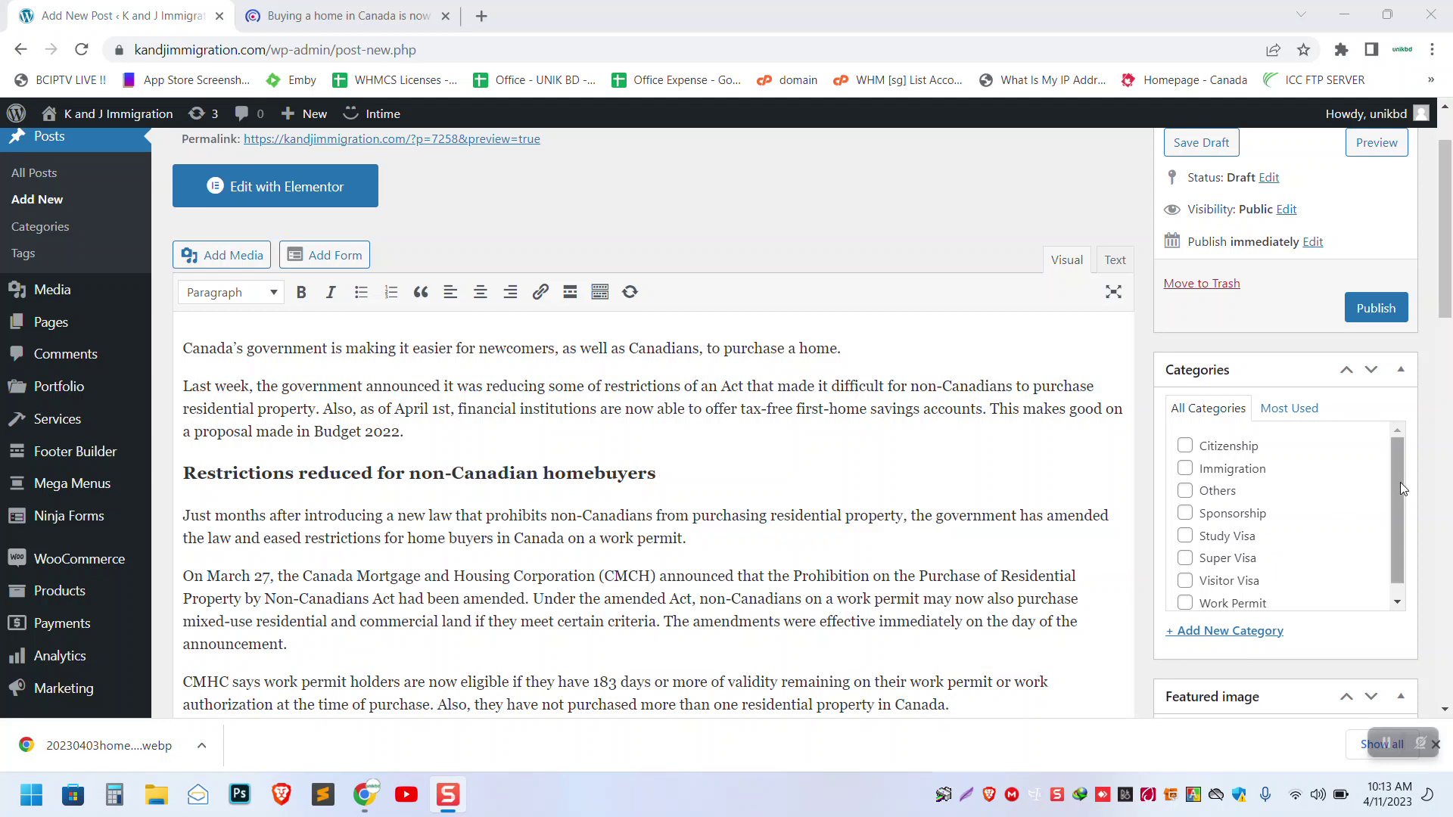
scroll(1401, 562, "down", 1)
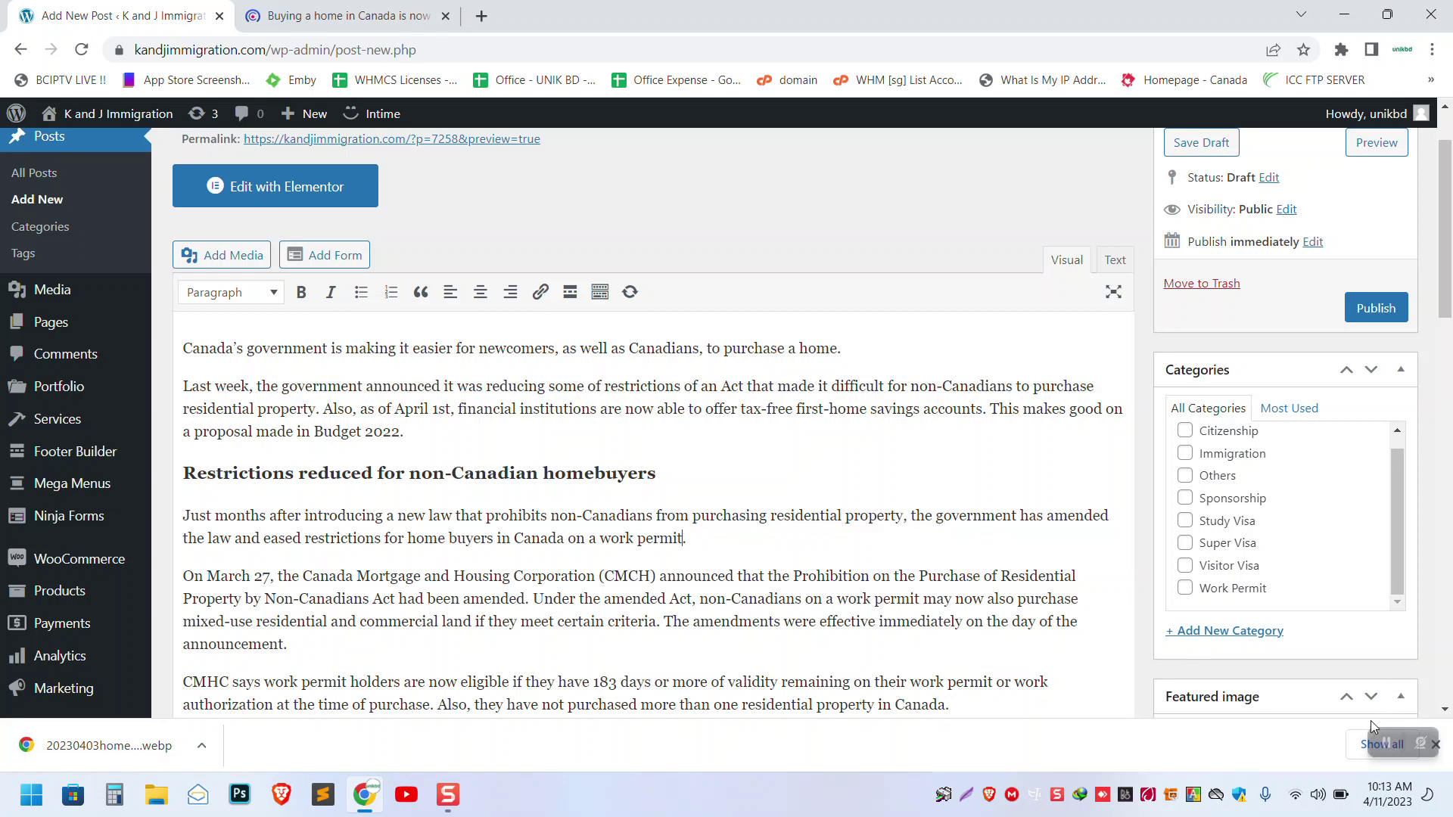
left_click(1400, 745)
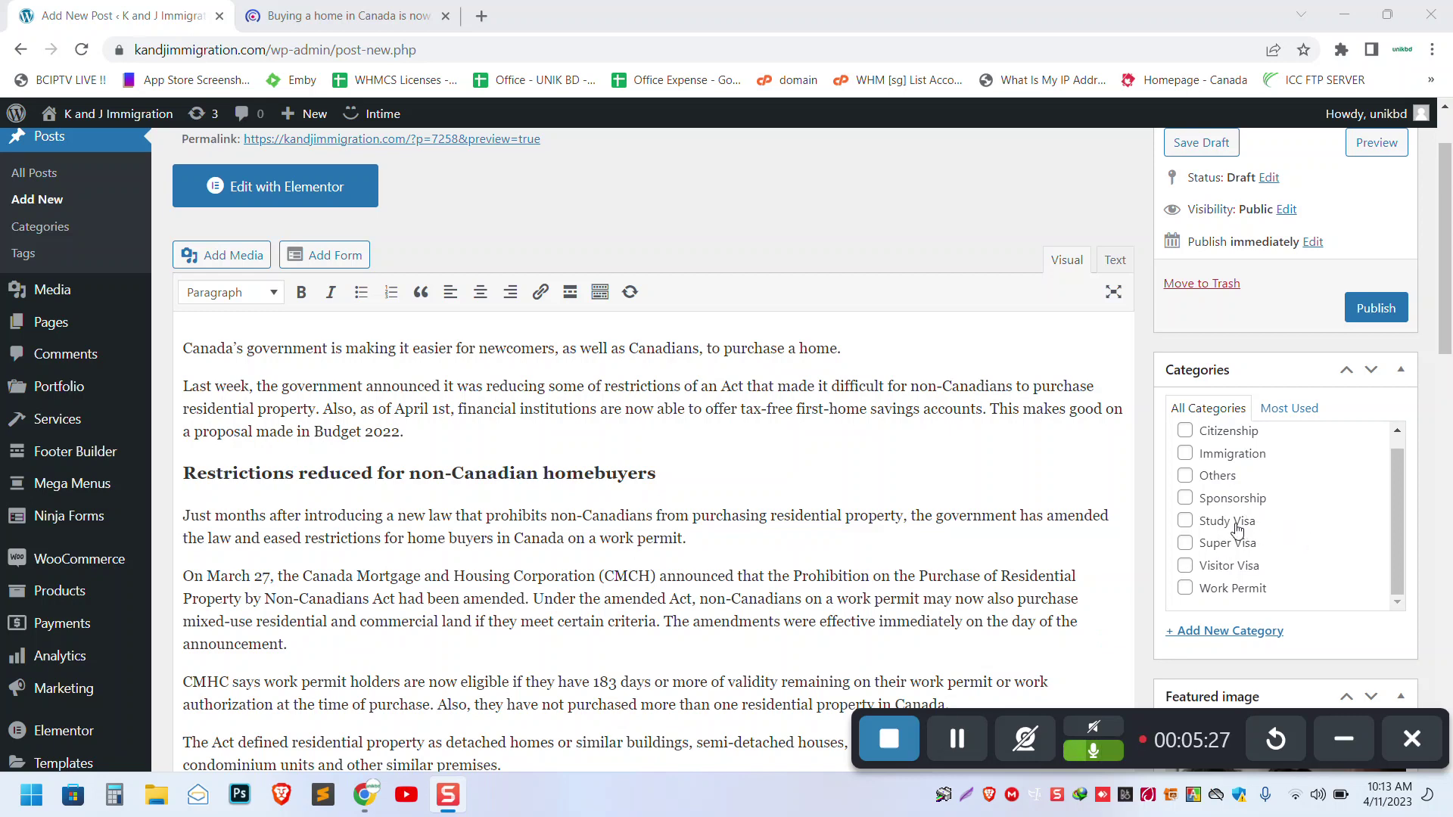
left_click(1238, 591)
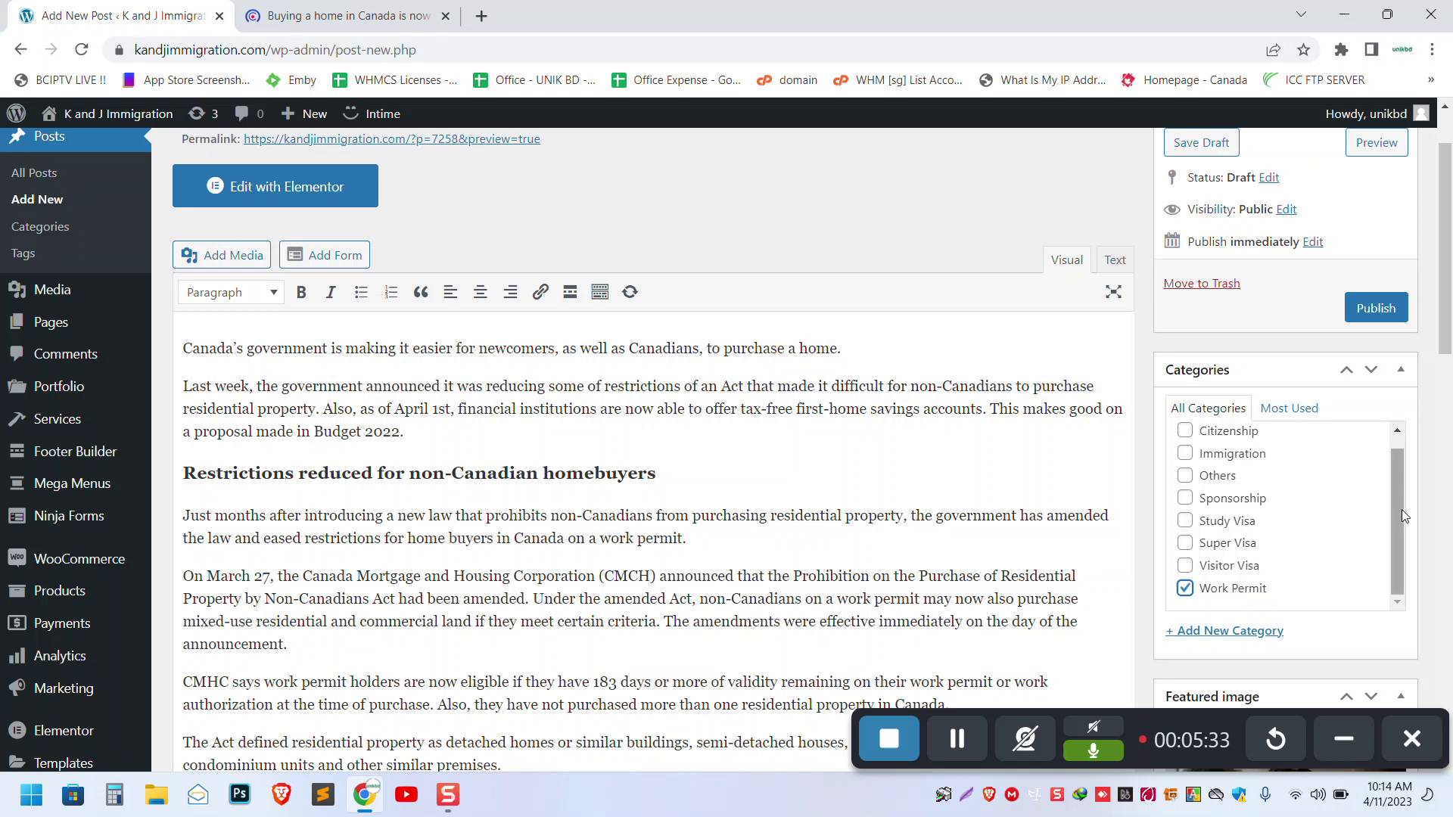
left_click_drag(1400, 503, 1401, 466)
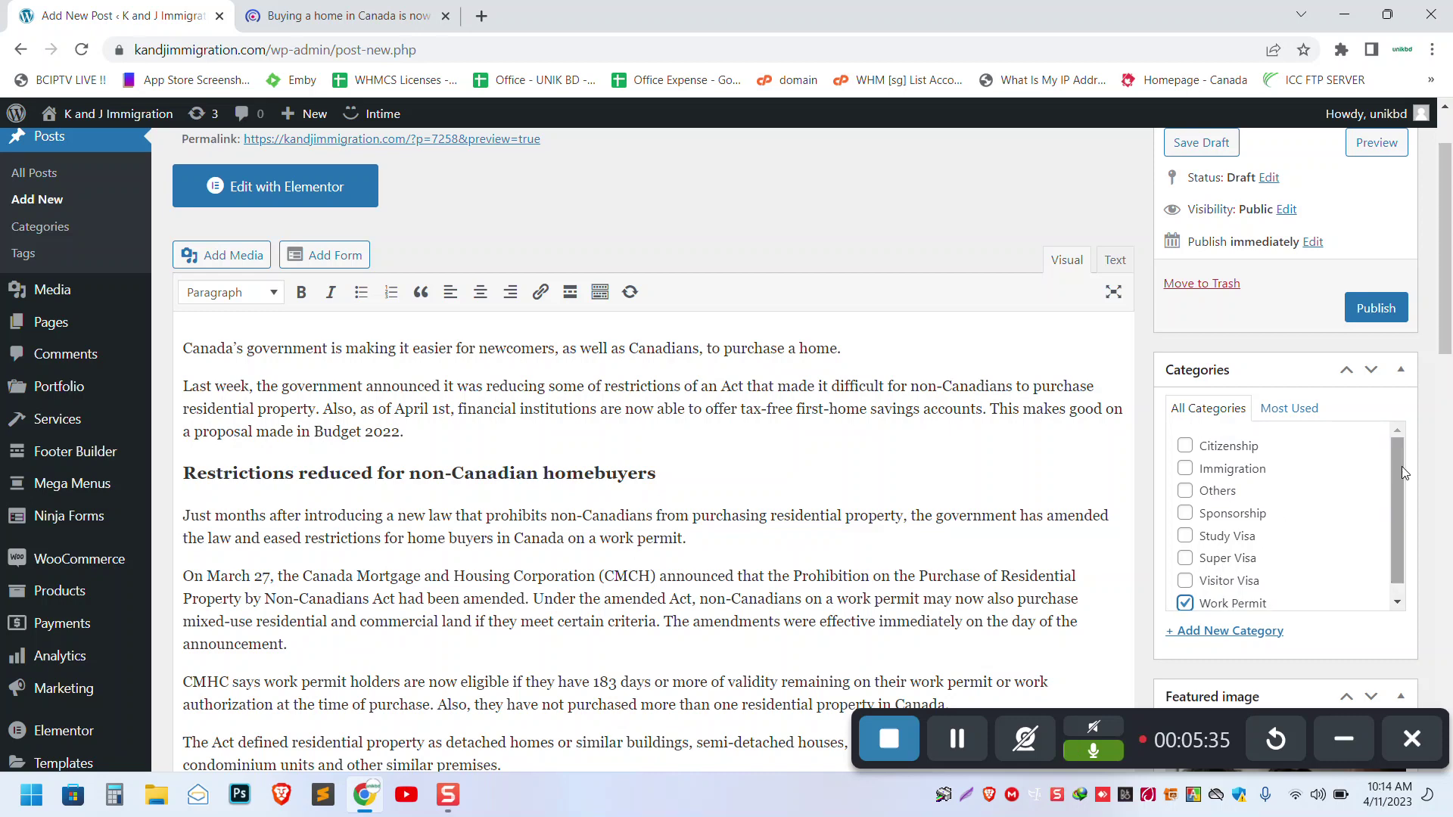
left_click(1222, 469)
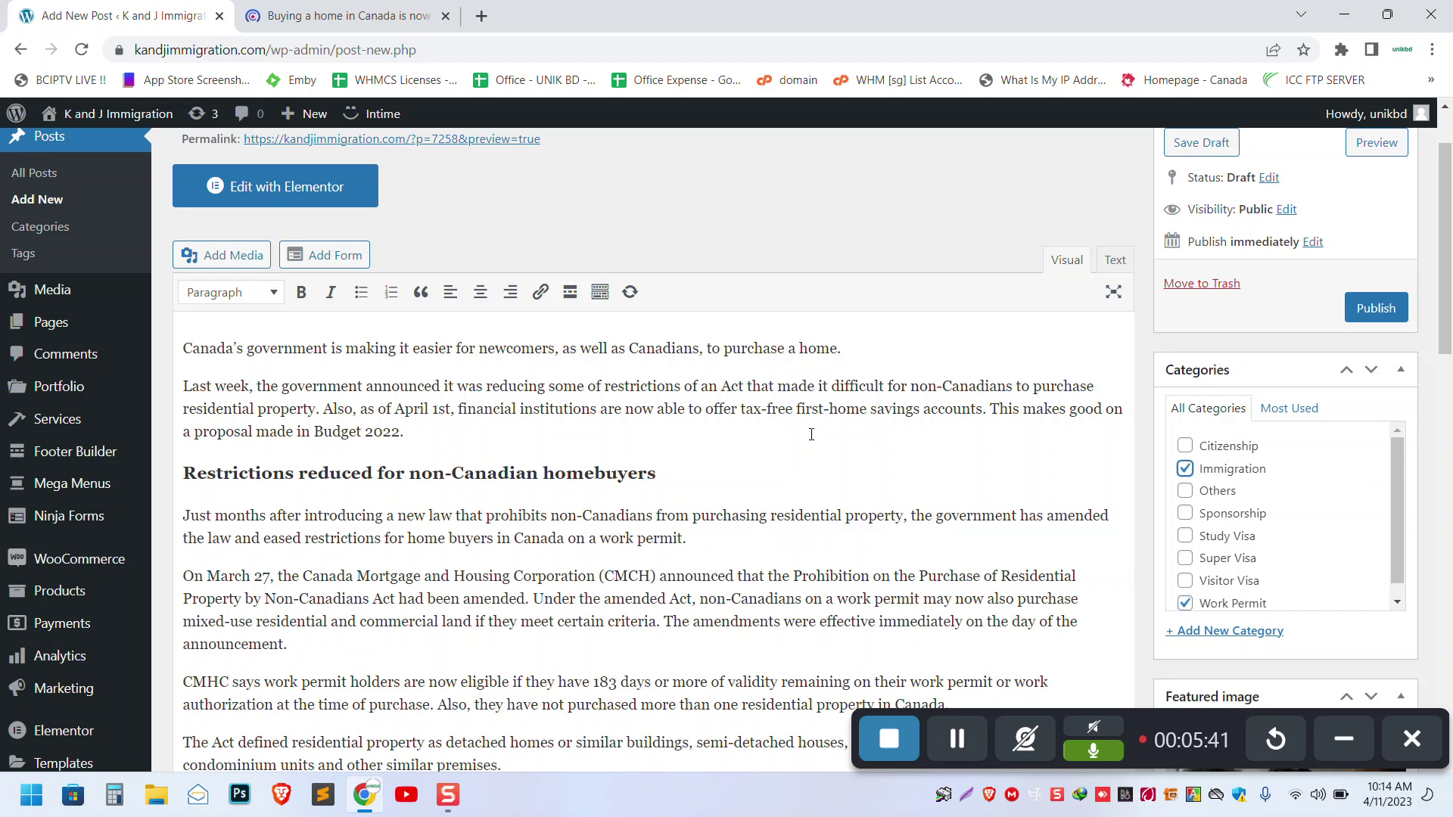
scroll(809, 427, "up", 1)
scroll(808, 431, "down", 10)
scroll(809, 435, "down", 10)
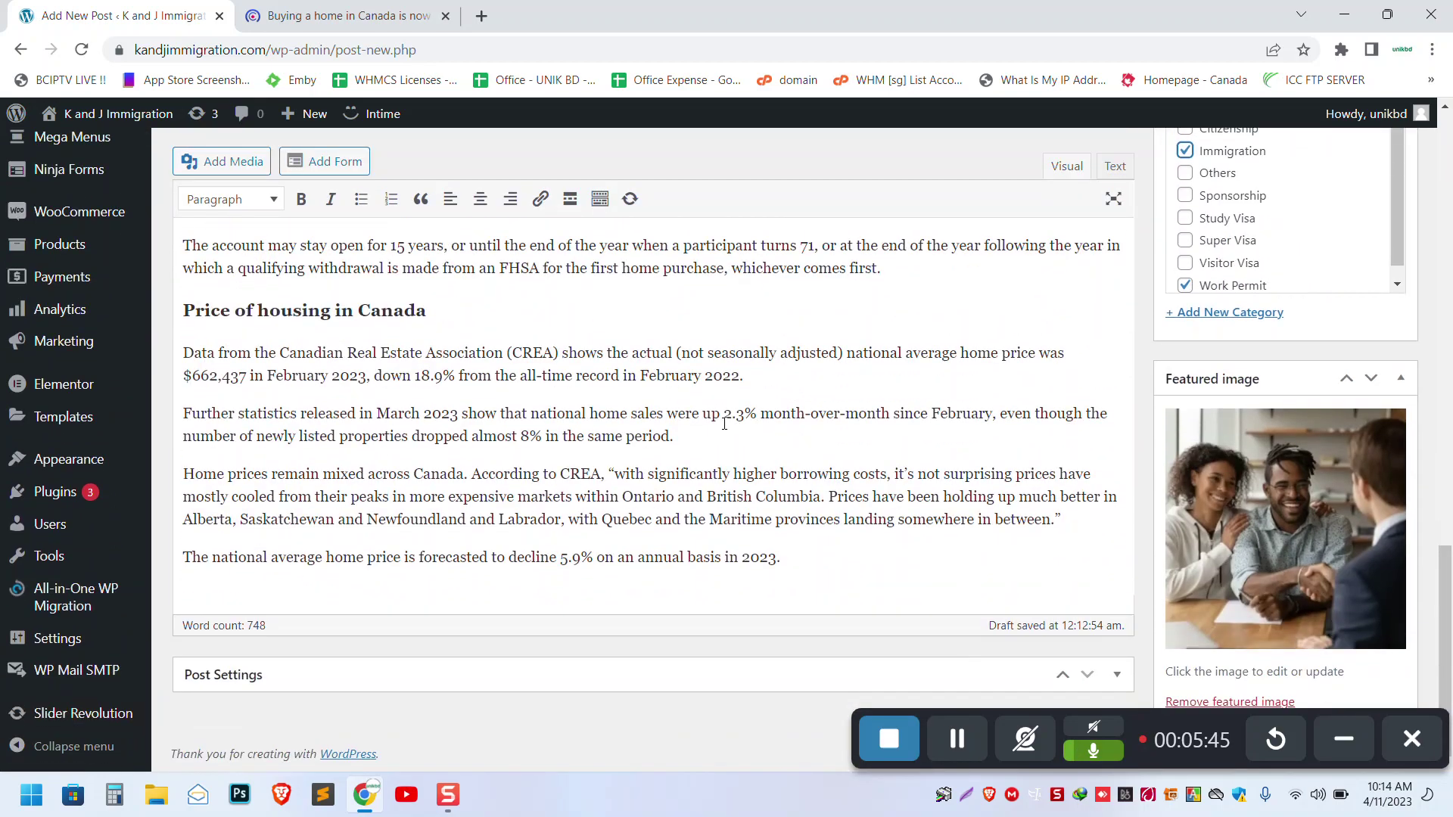
scroll(724, 424, "up", 15)
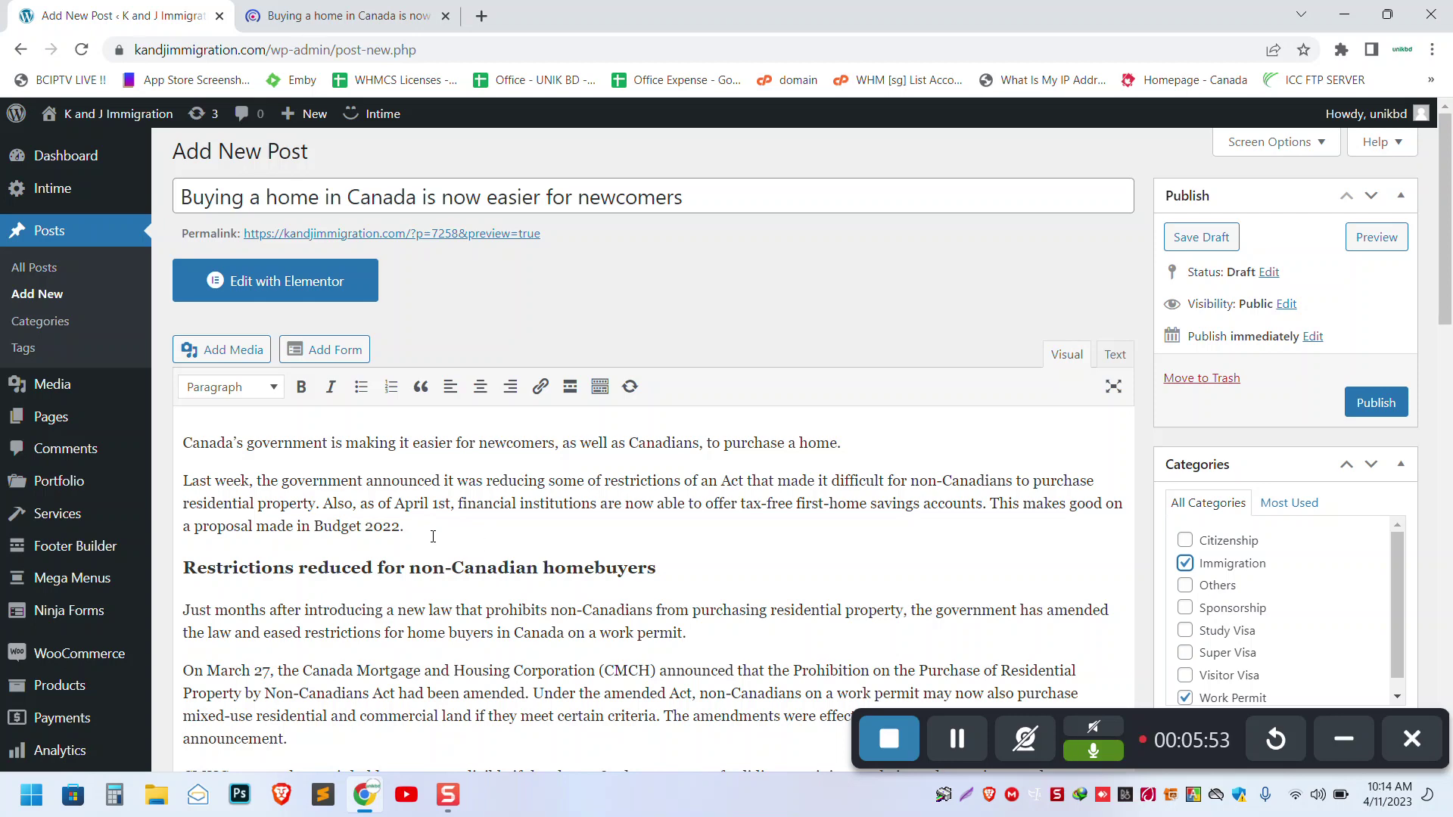
- Upload Kids-English-1.jpg and insert it in a new paragraph after 'Budget 2022.'
key("Return")
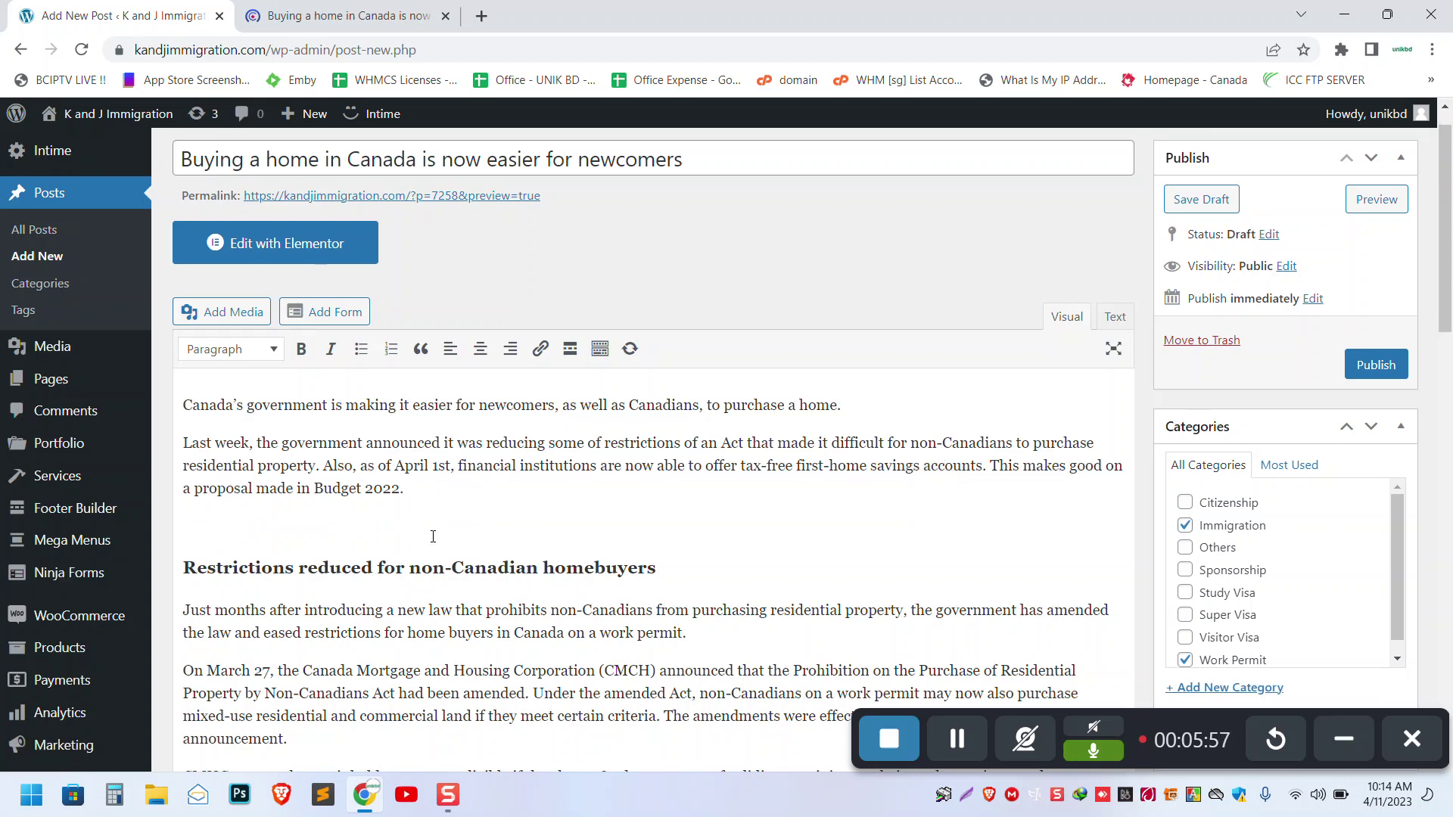
left_click(228, 320)
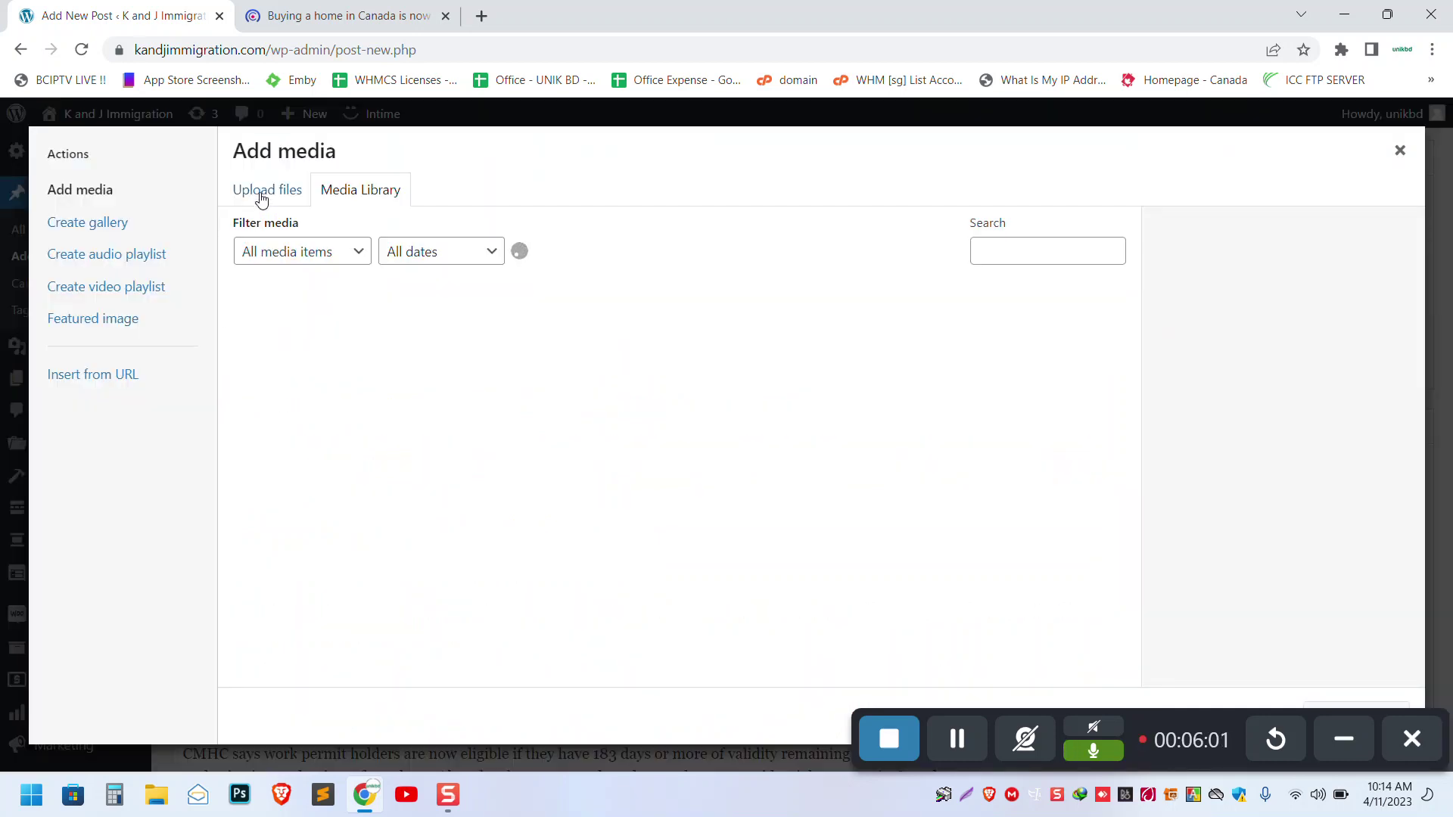
left_click(261, 198)
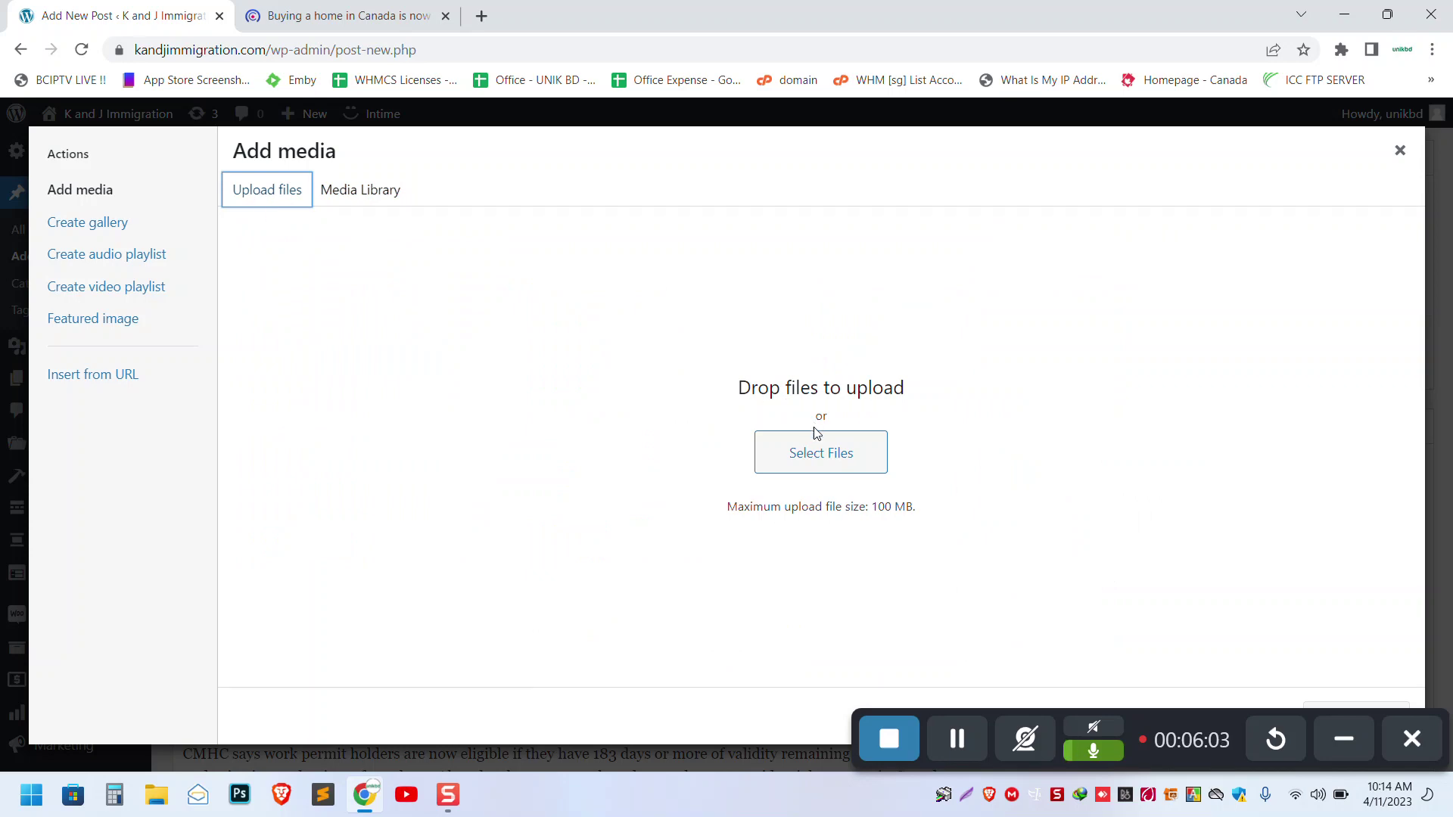
left_click(821, 456)
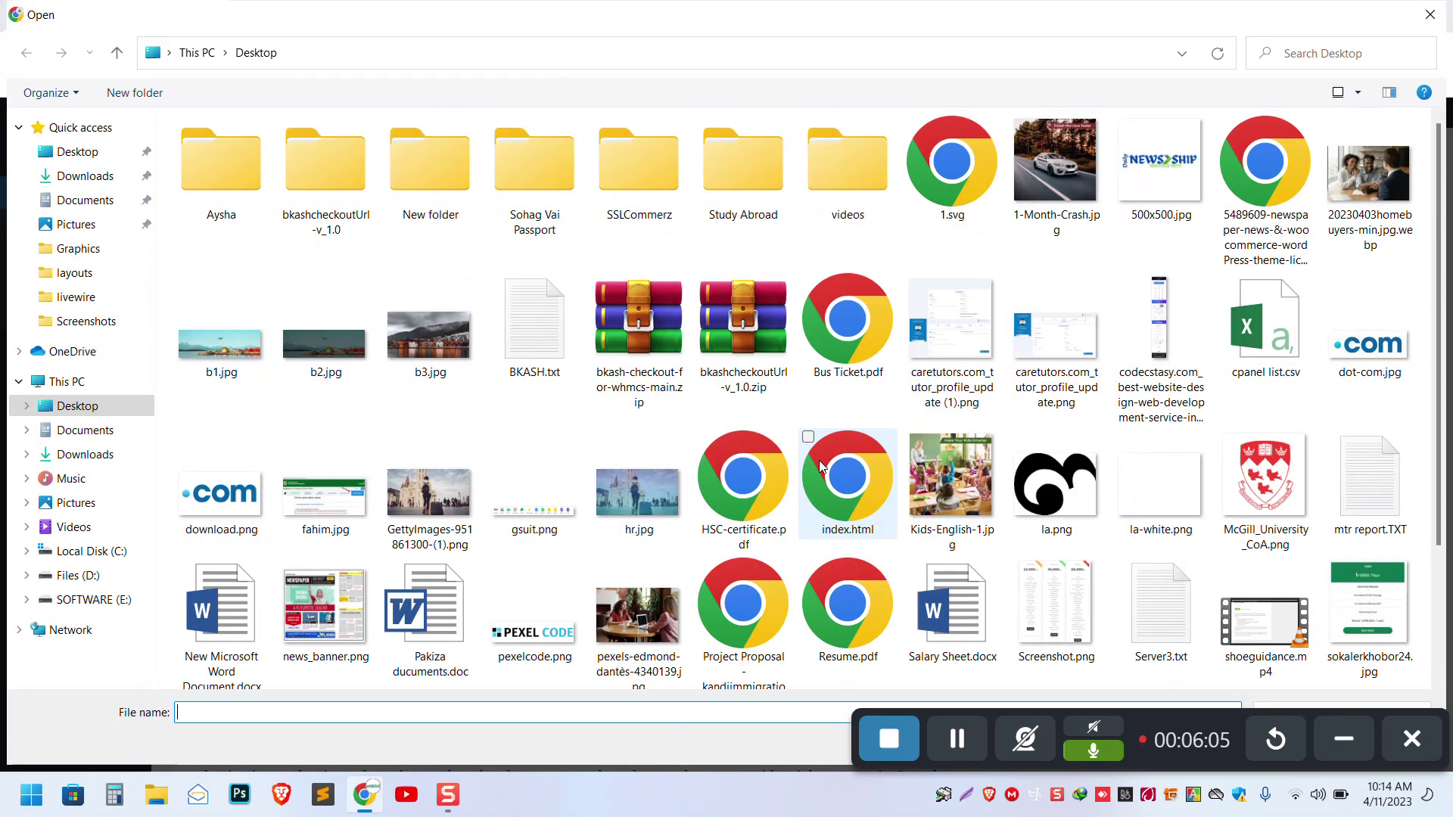
double_click(977, 466)
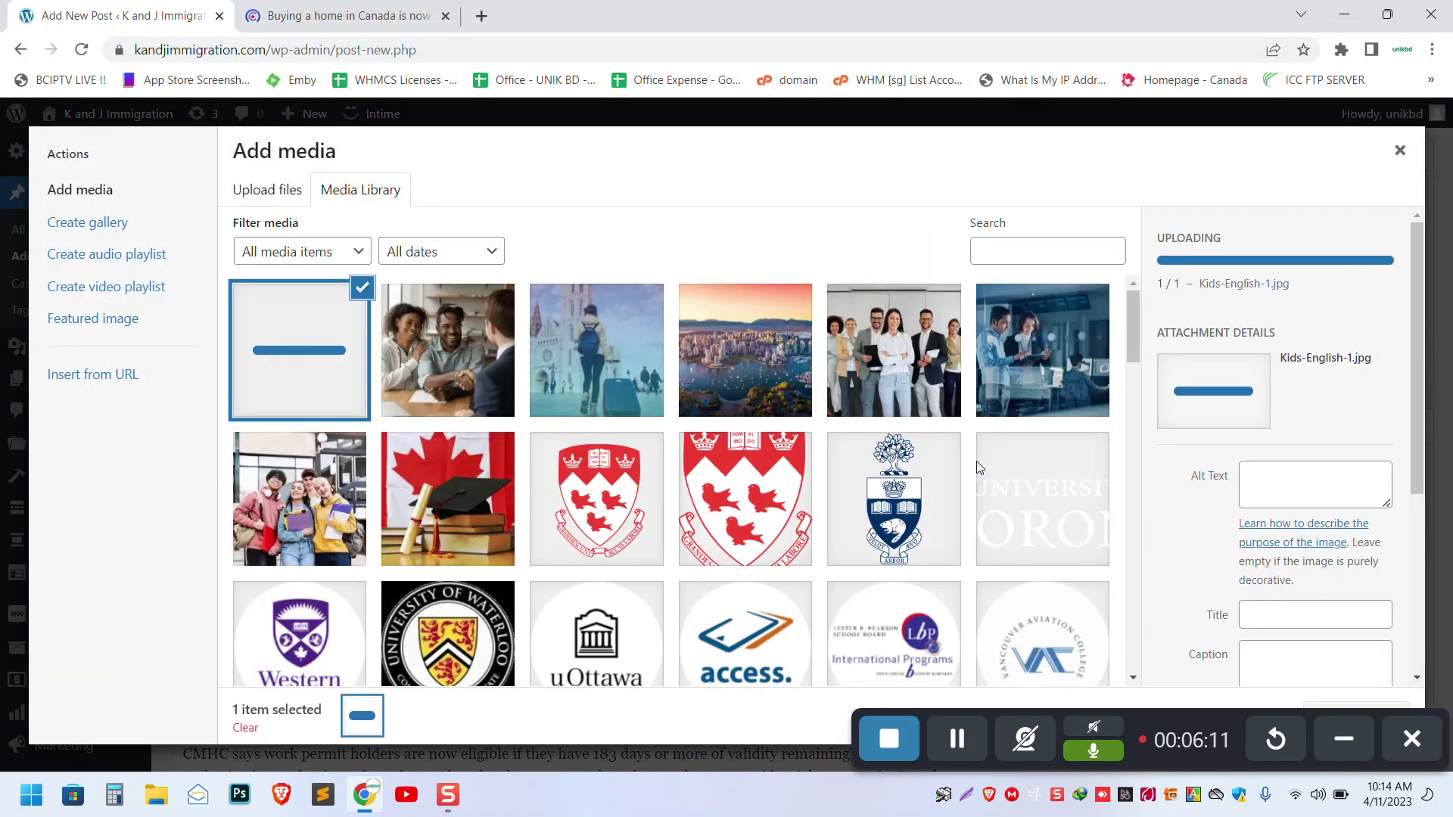
left_click(1332, 735)
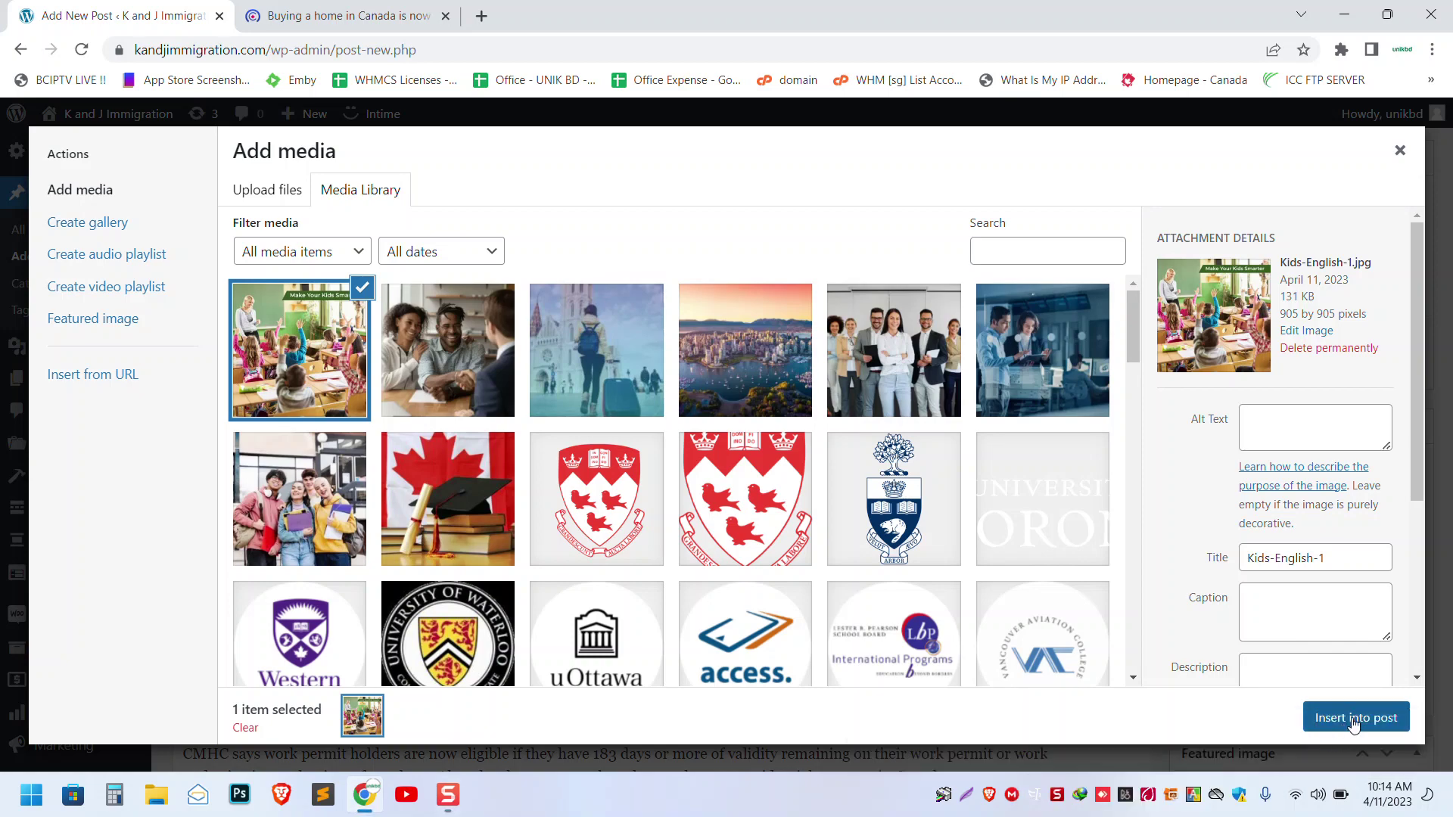
left_click(1351, 718)
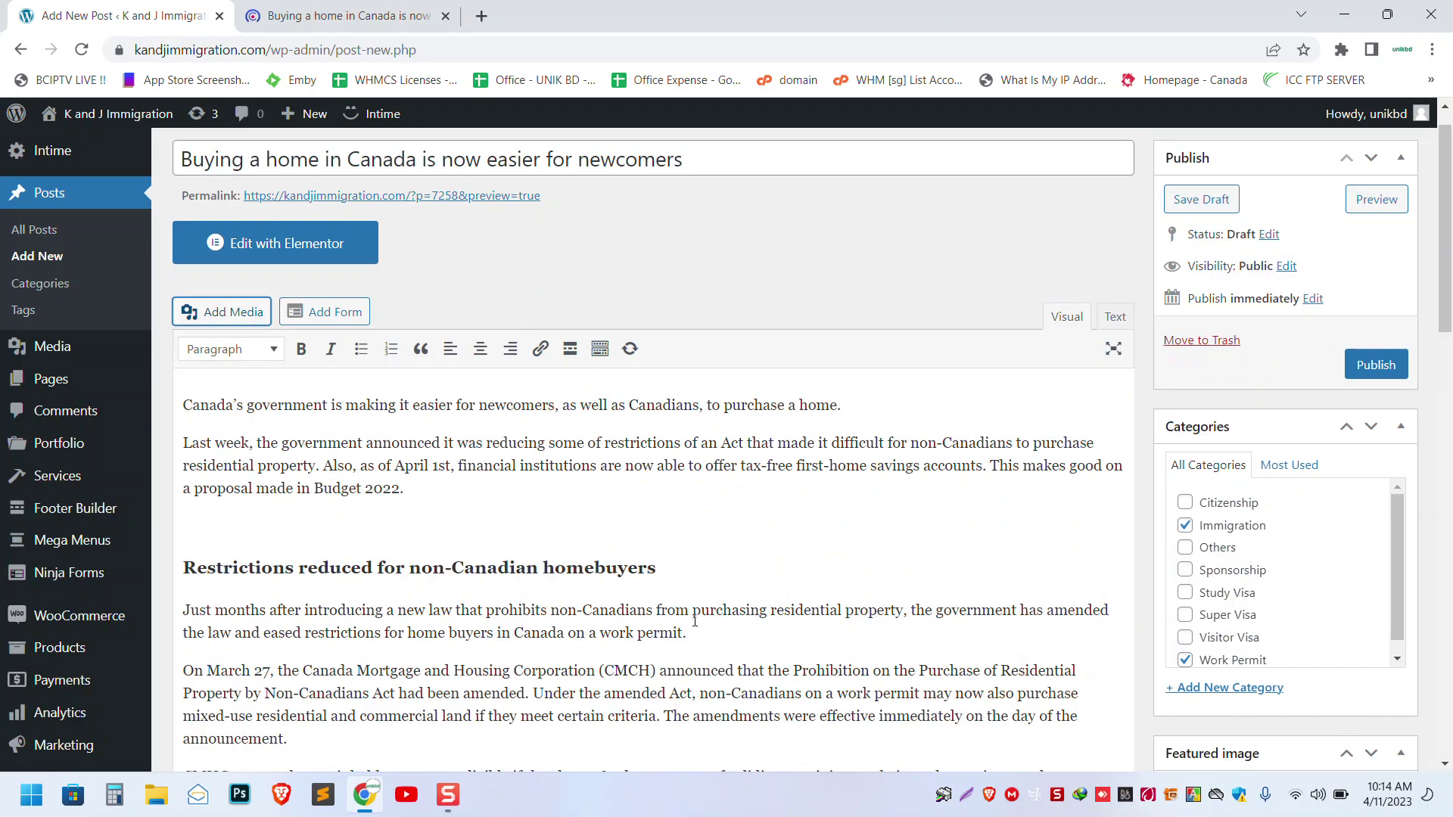
scroll(567, 571, "down", 3)
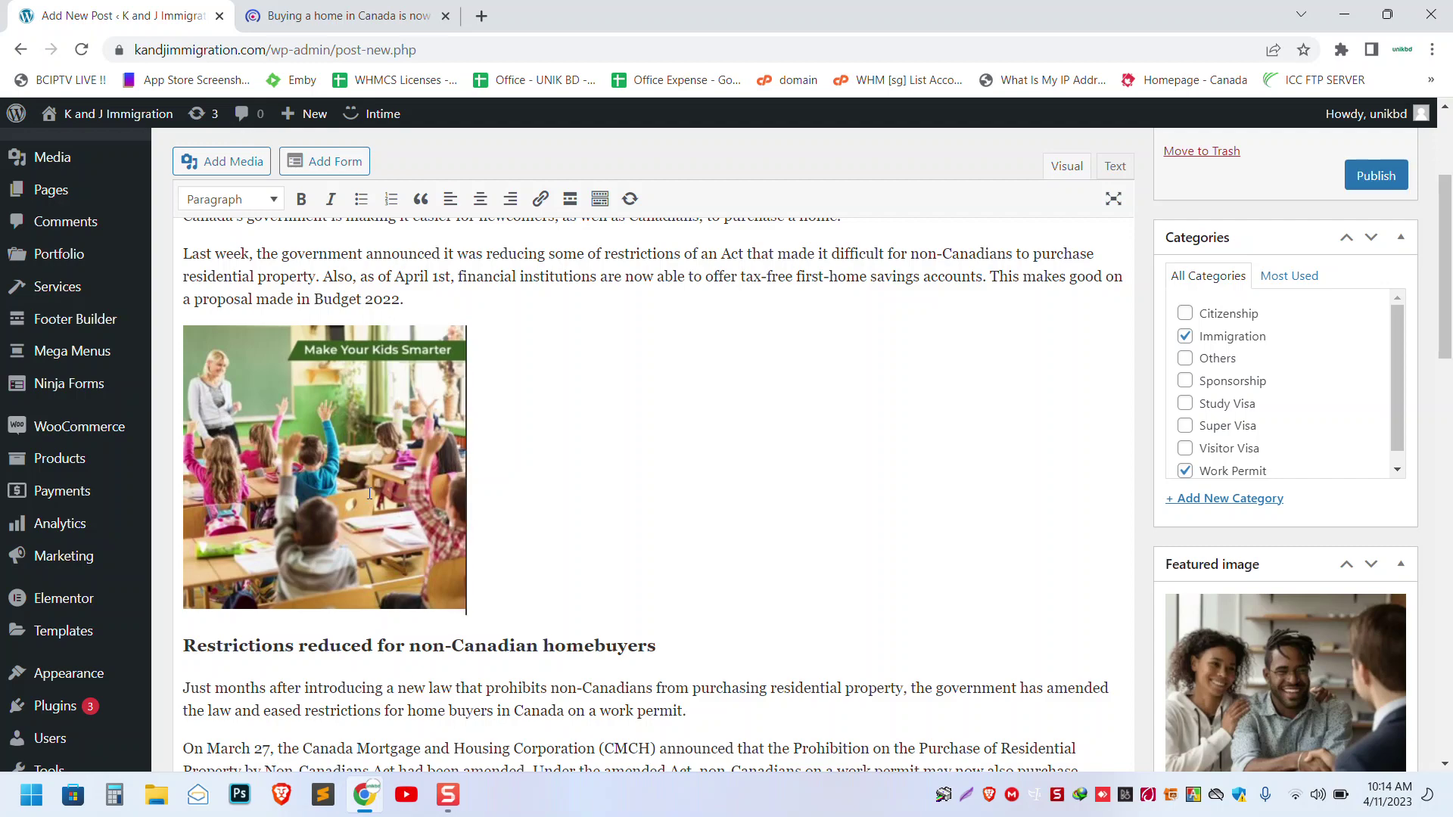
scroll(502, 512, "up", 2)
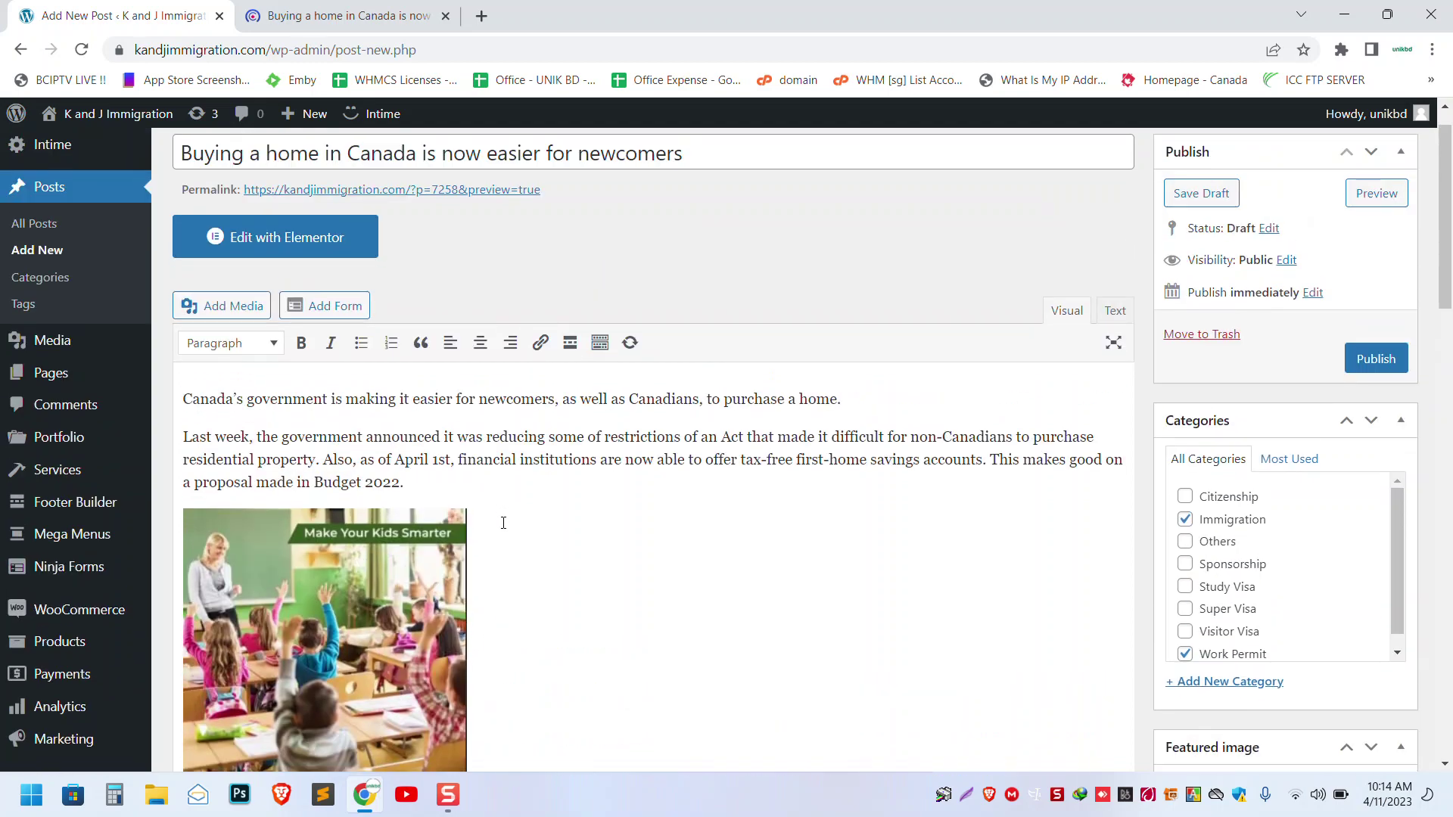
scroll(502, 522, "down", 2)
- Set the inserted classroom image to Full Size 905 × 905
left_click(351, 449)
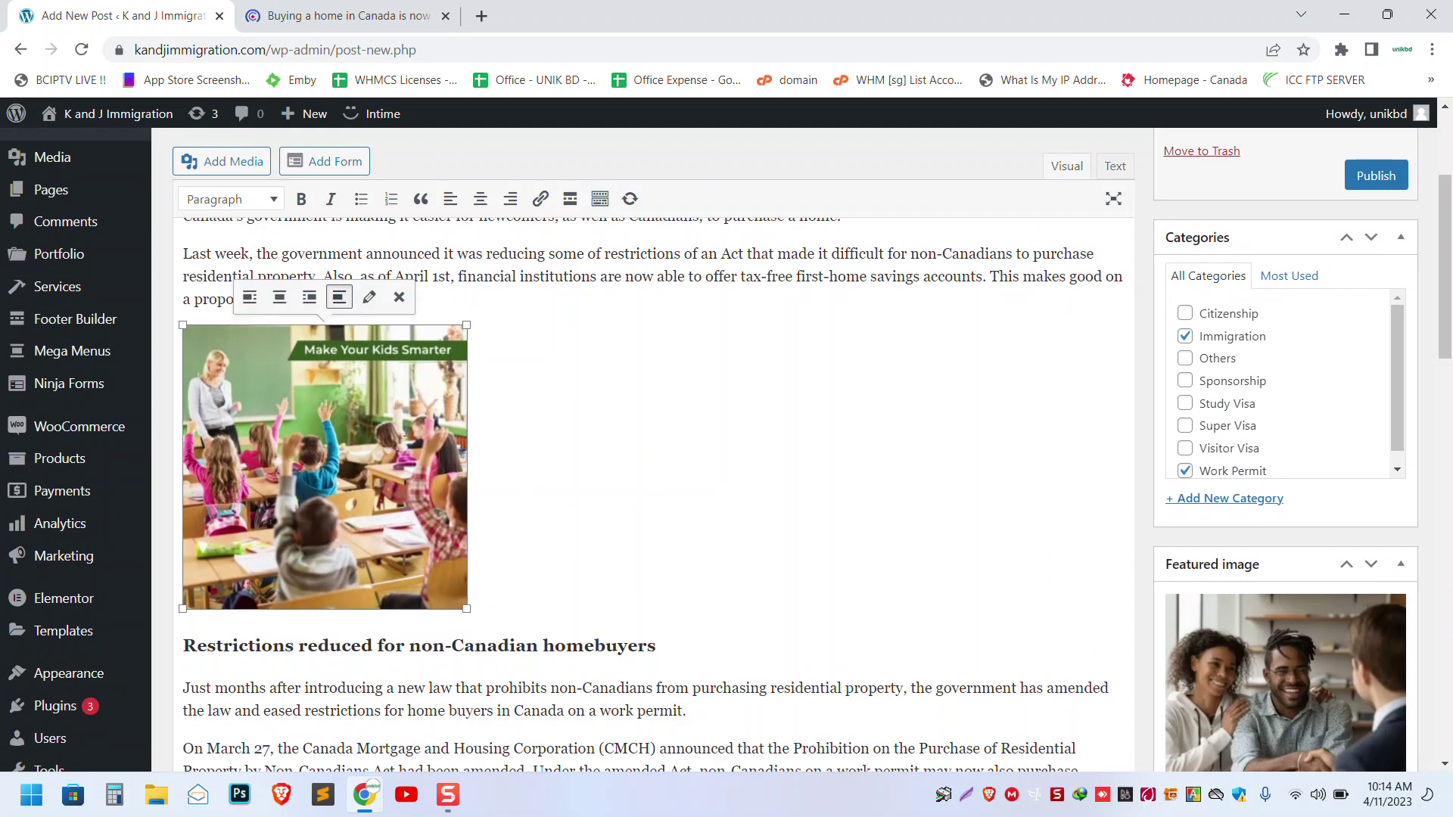
left_click(369, 297)
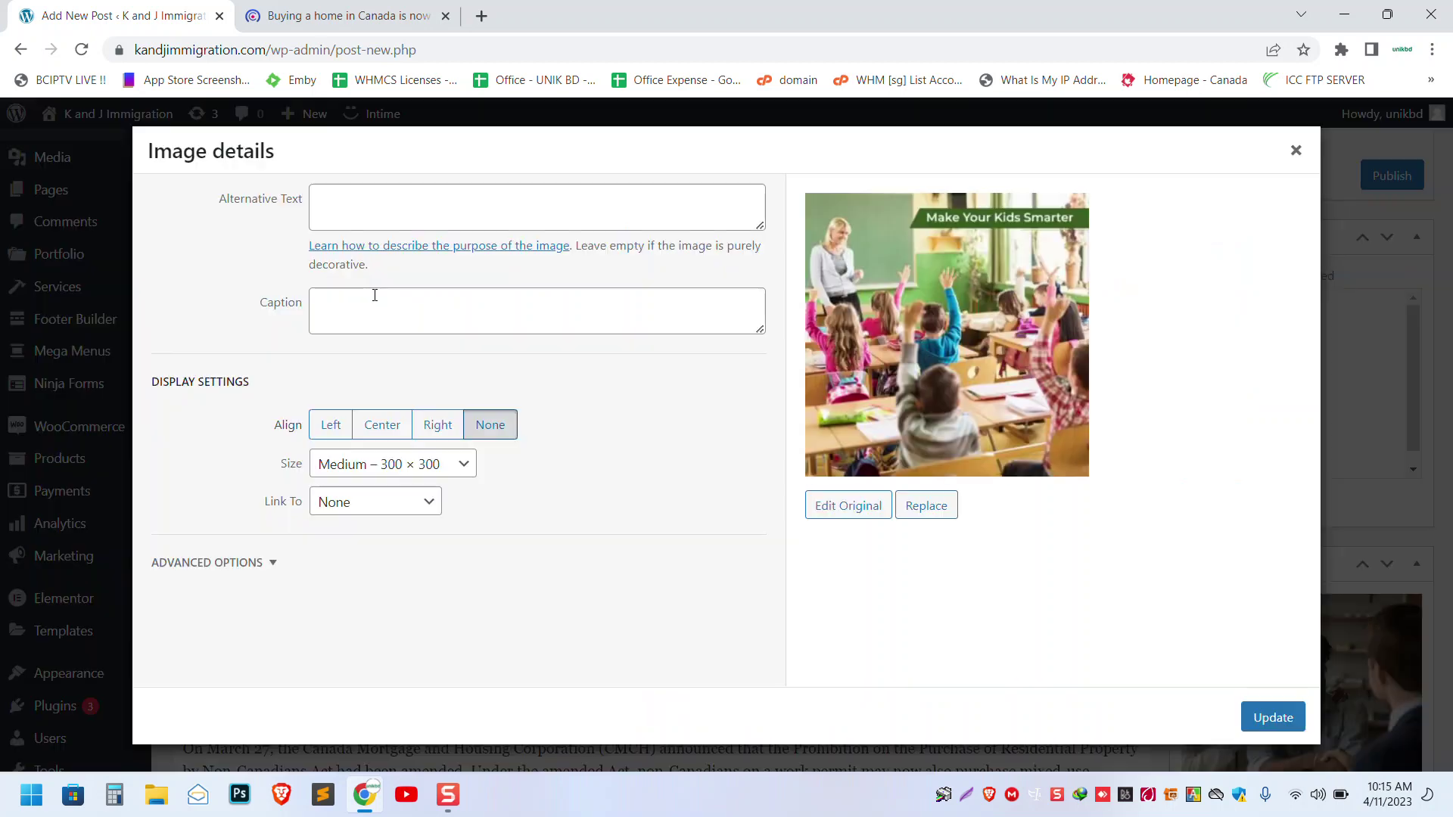
left_click(338, 470)
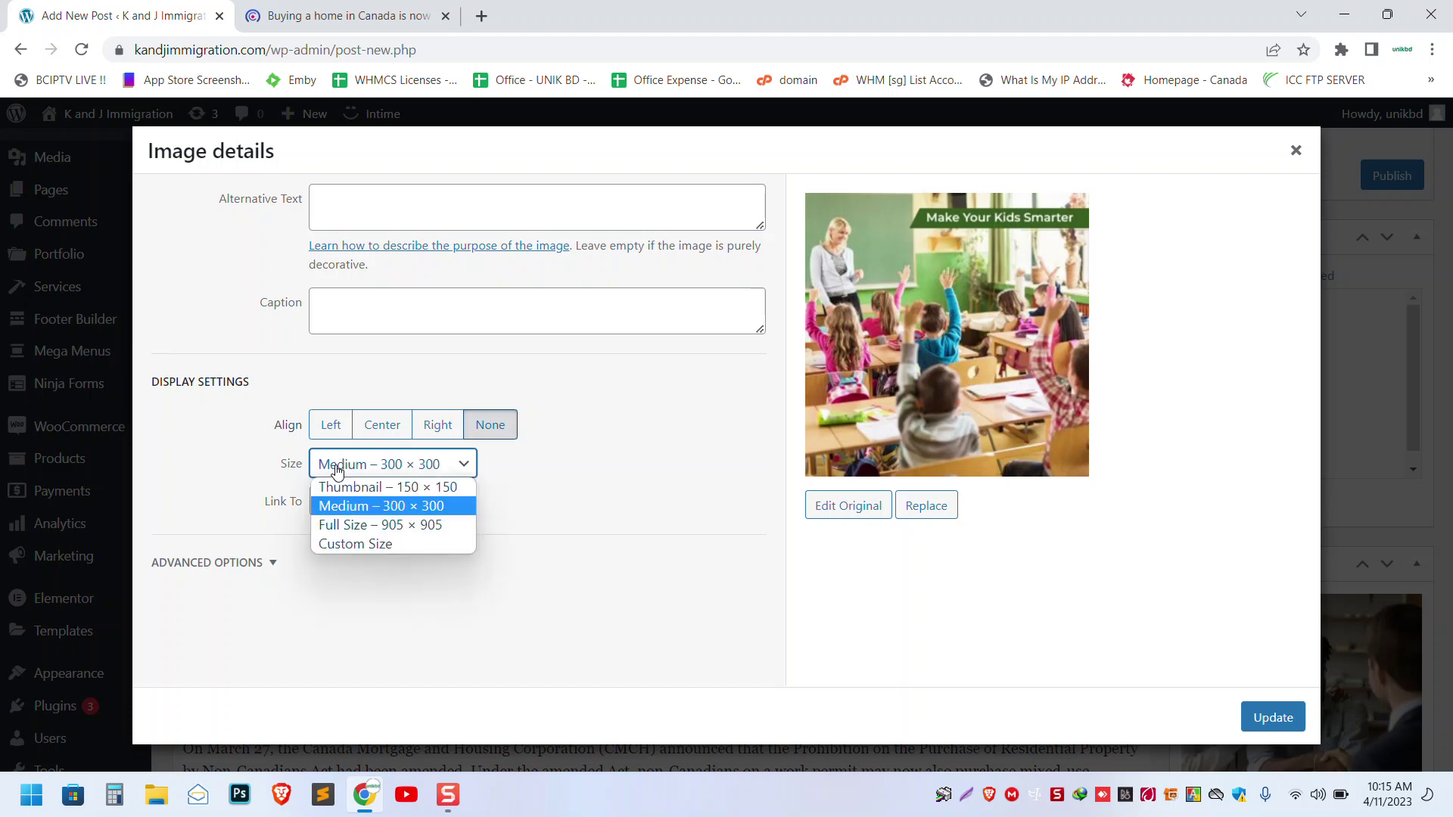
left_click(345, 525)
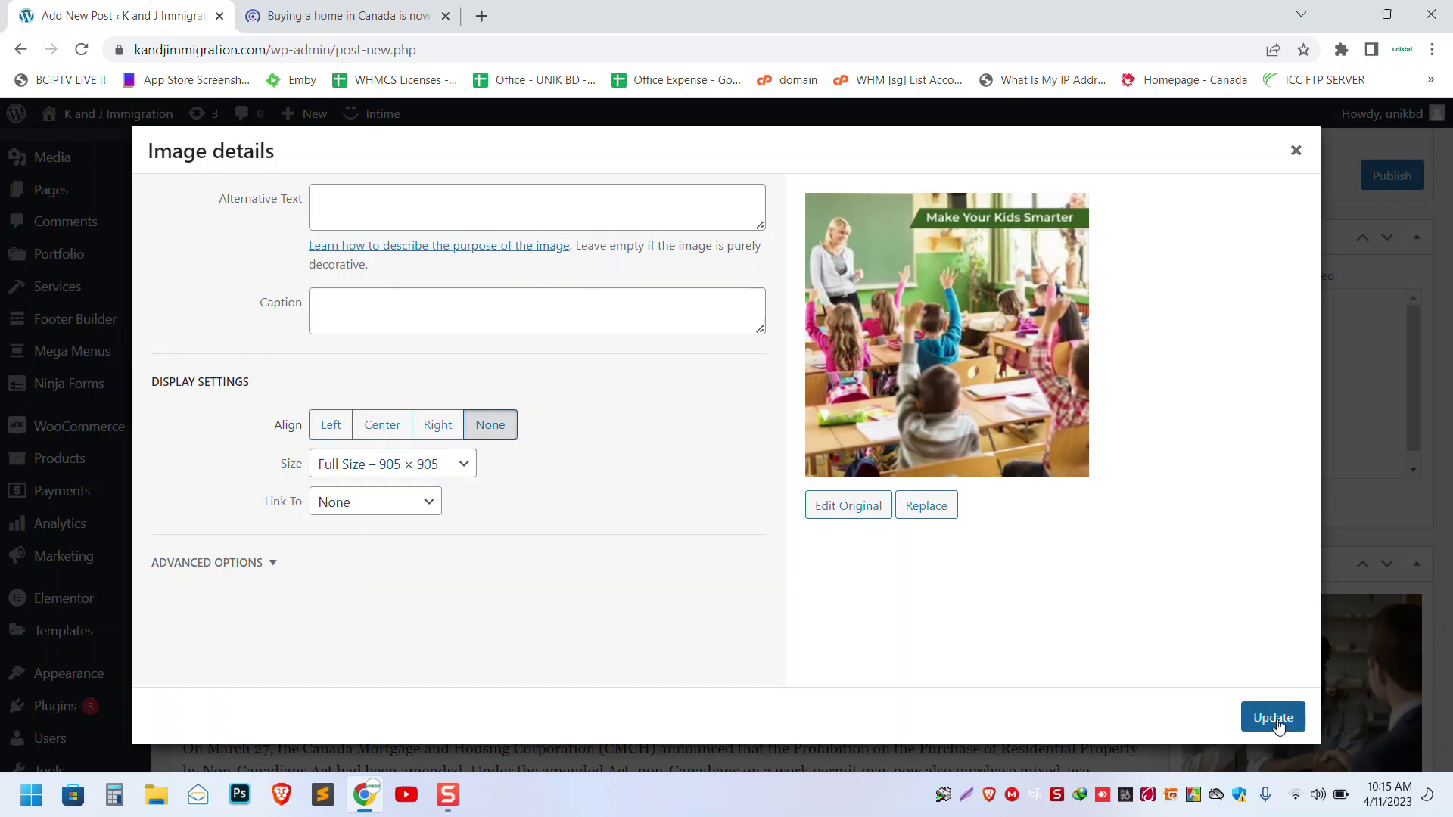
left_click(1278, 719)
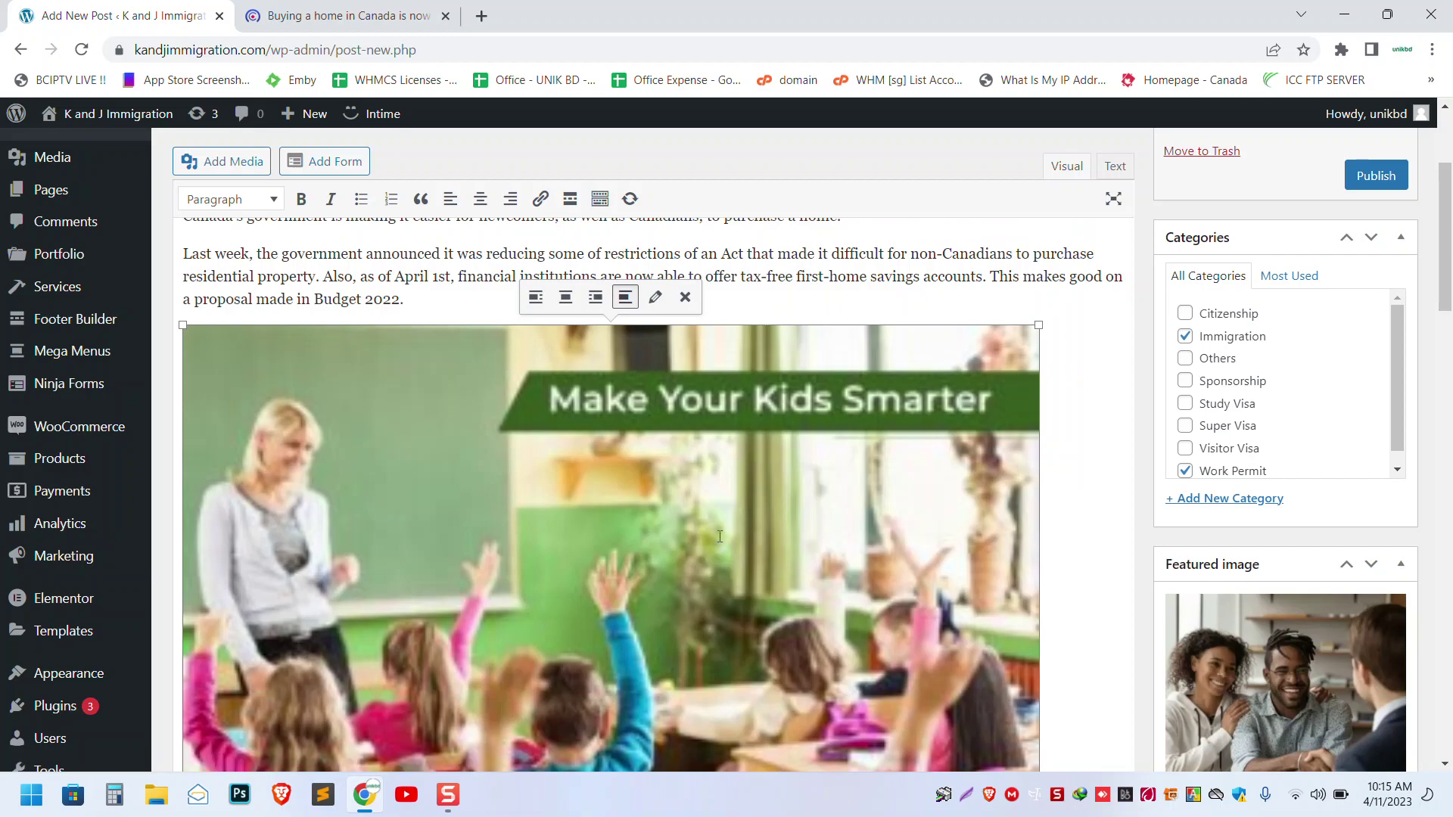
- Start an empty paragraph after the 'Proof of tax filings no longer necessary' heading
scroll(706, 518, "down", 5)
left_click(705, 518)
scroll(704, 516, "down", 5)
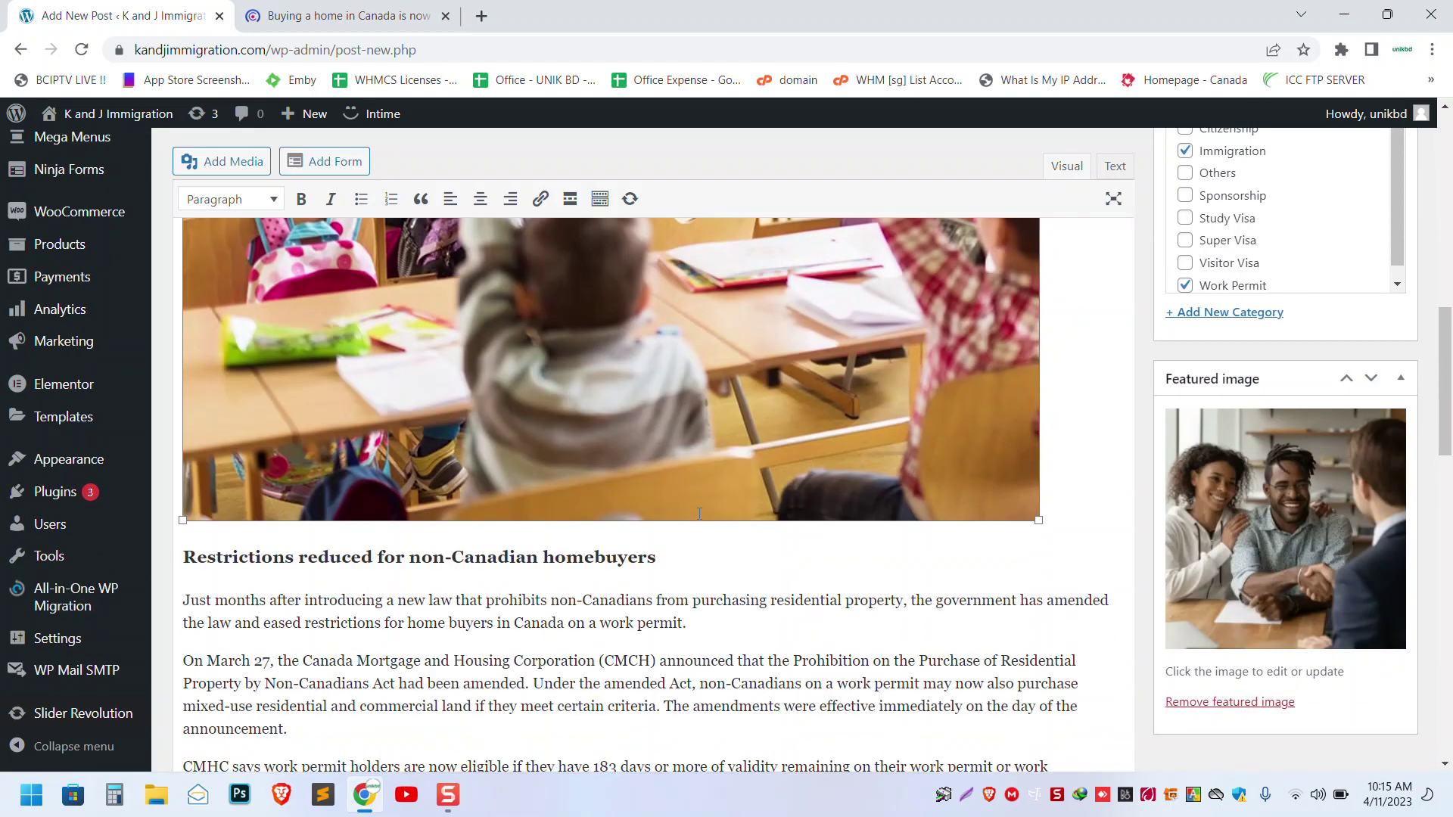
scroll(701, 515, "up", 8)
scroll(699, 514, "up", 5)
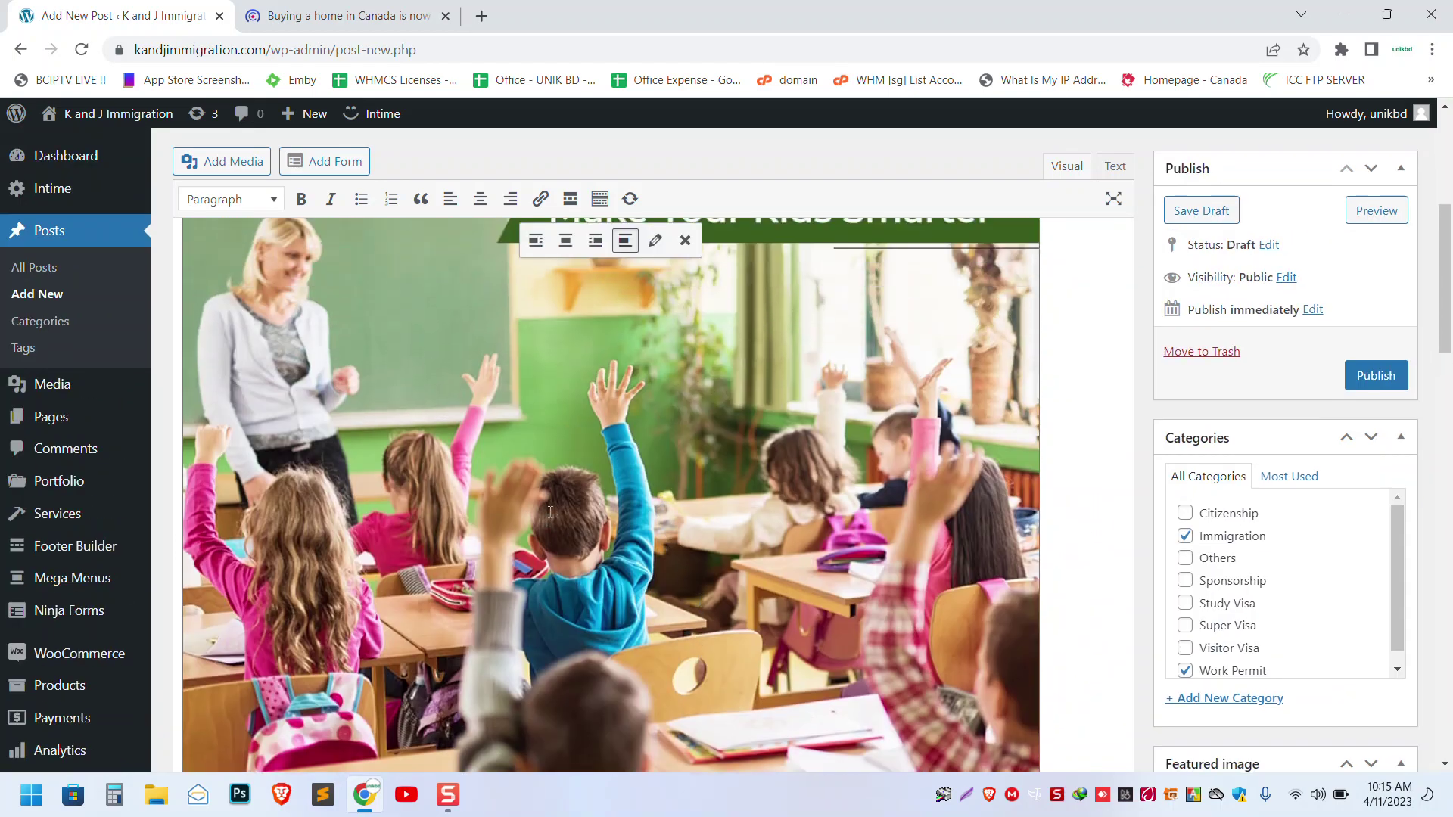
scroll(658, 508, "up", 3)
scroll(659, 508, "down", 5)
scroll(658, 509, "up", 5)
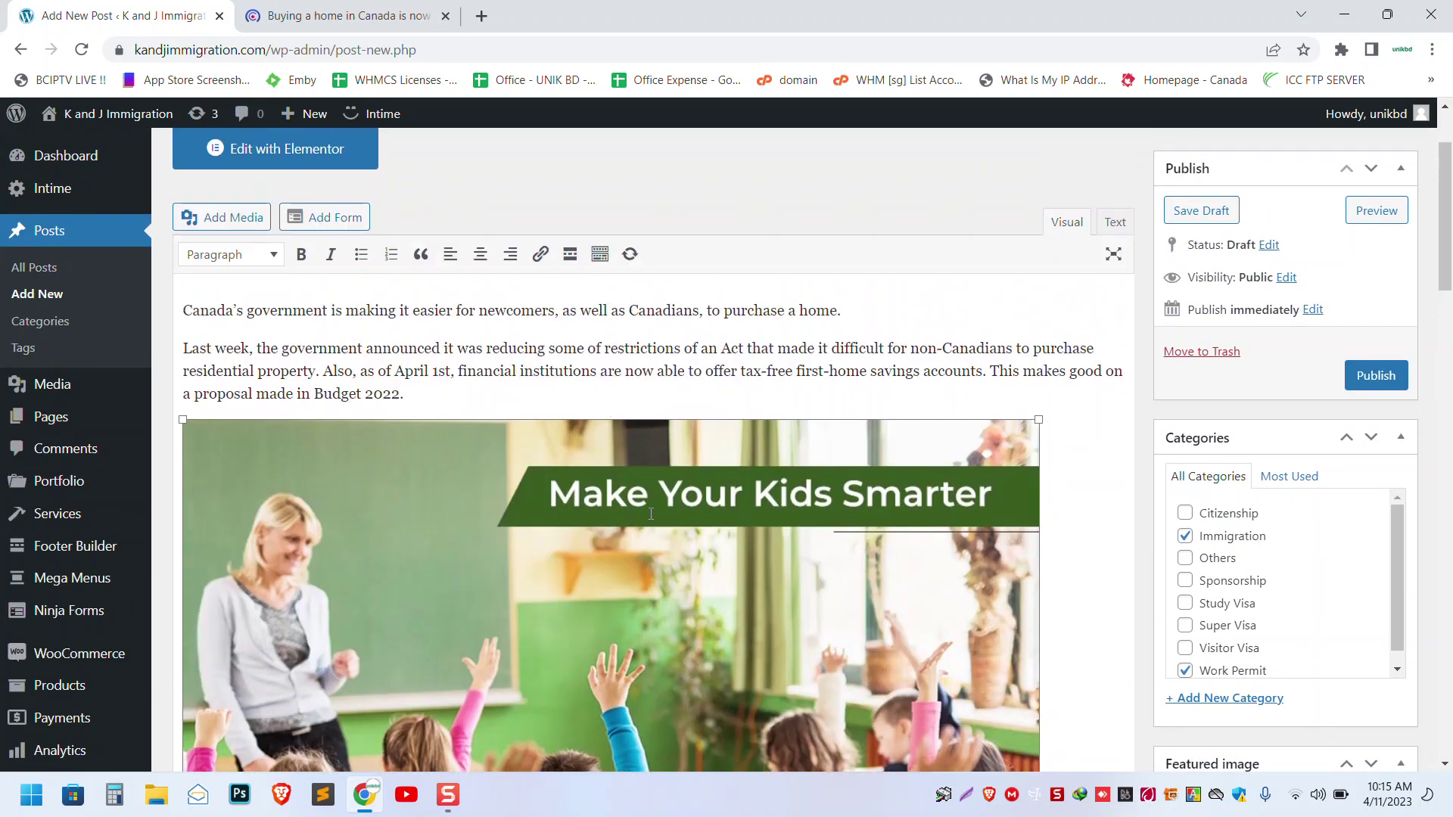
scroll(651, 514, "down", 8)
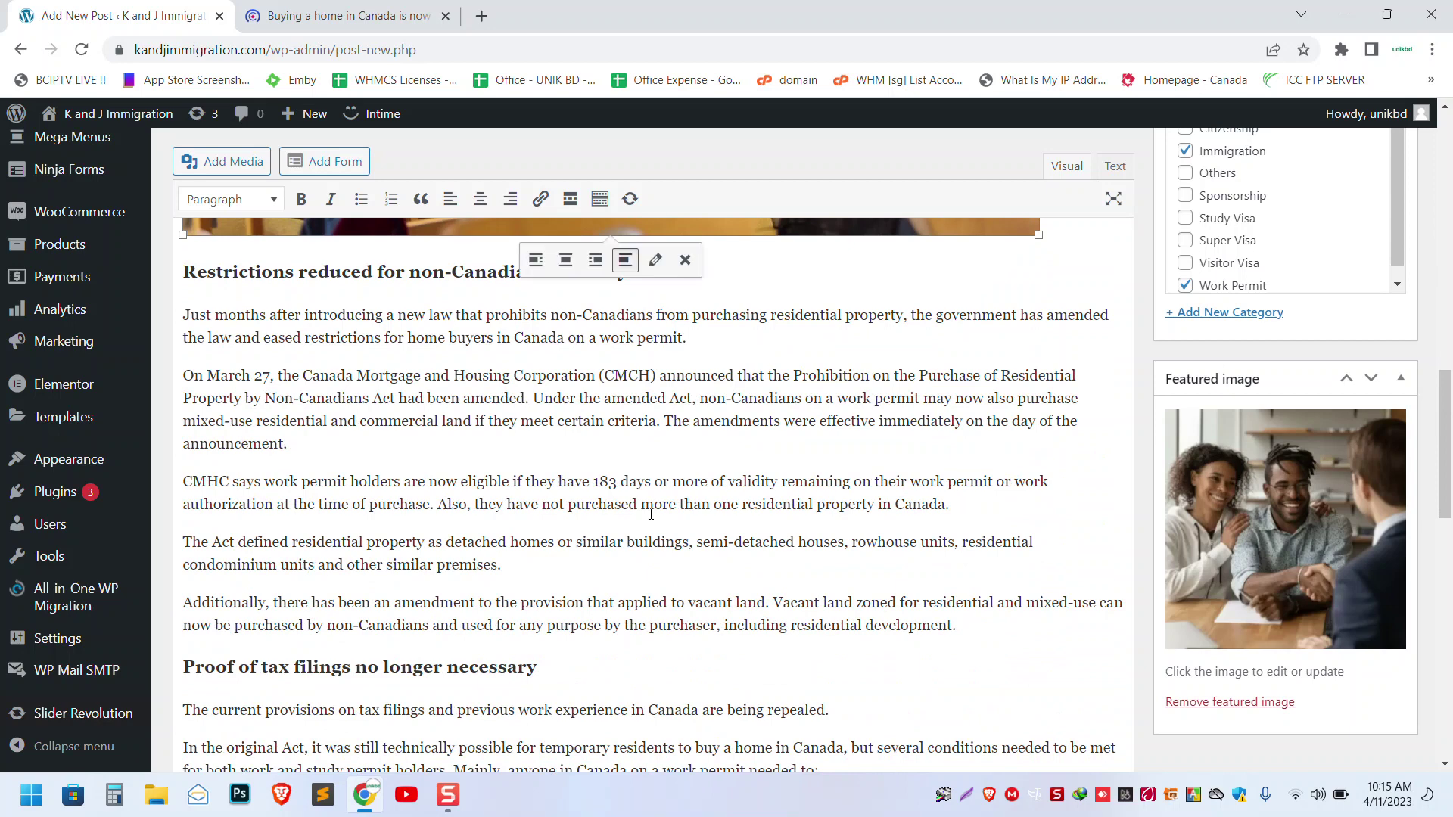
left_click(983, 636)
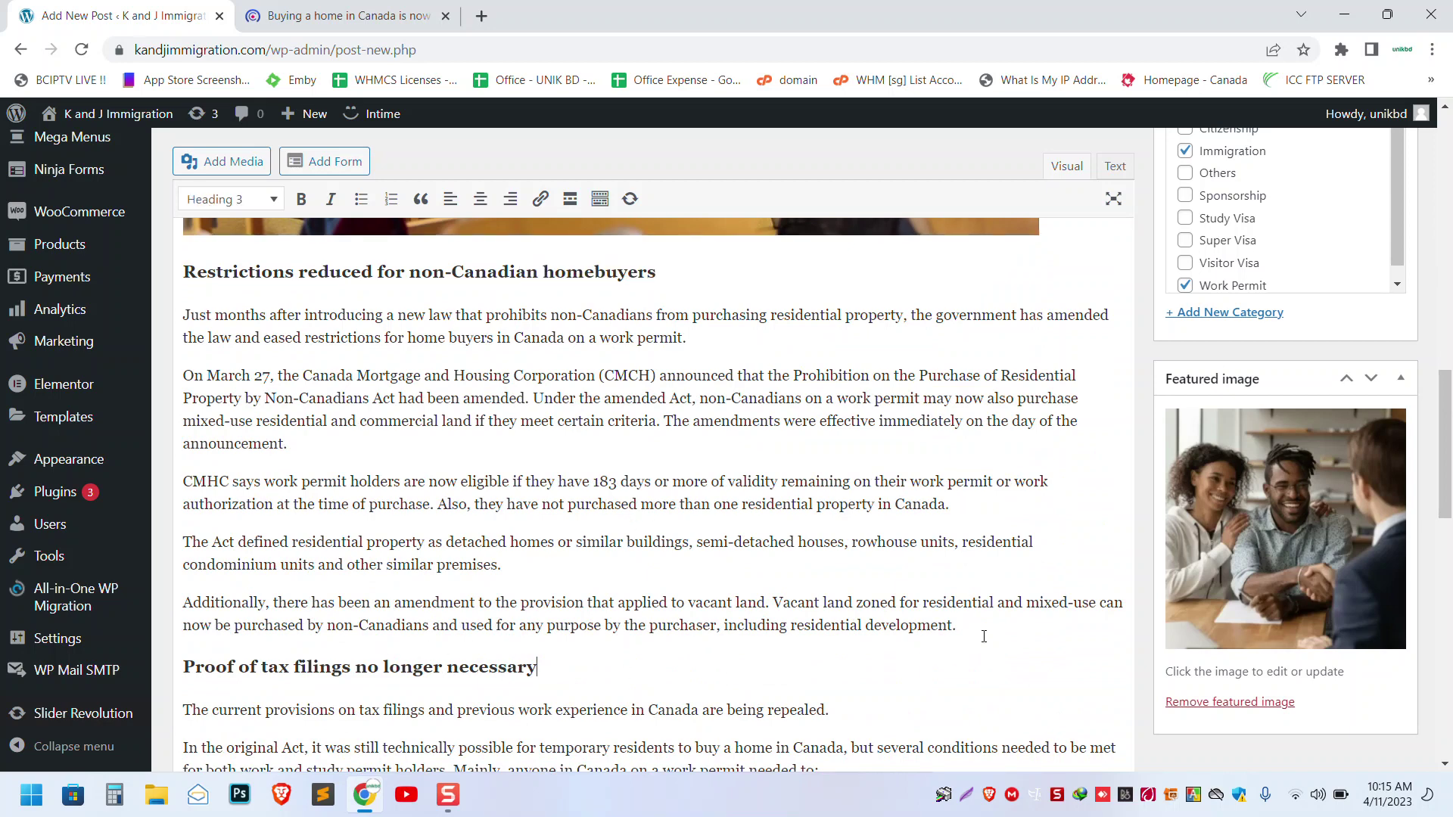
key("Return")
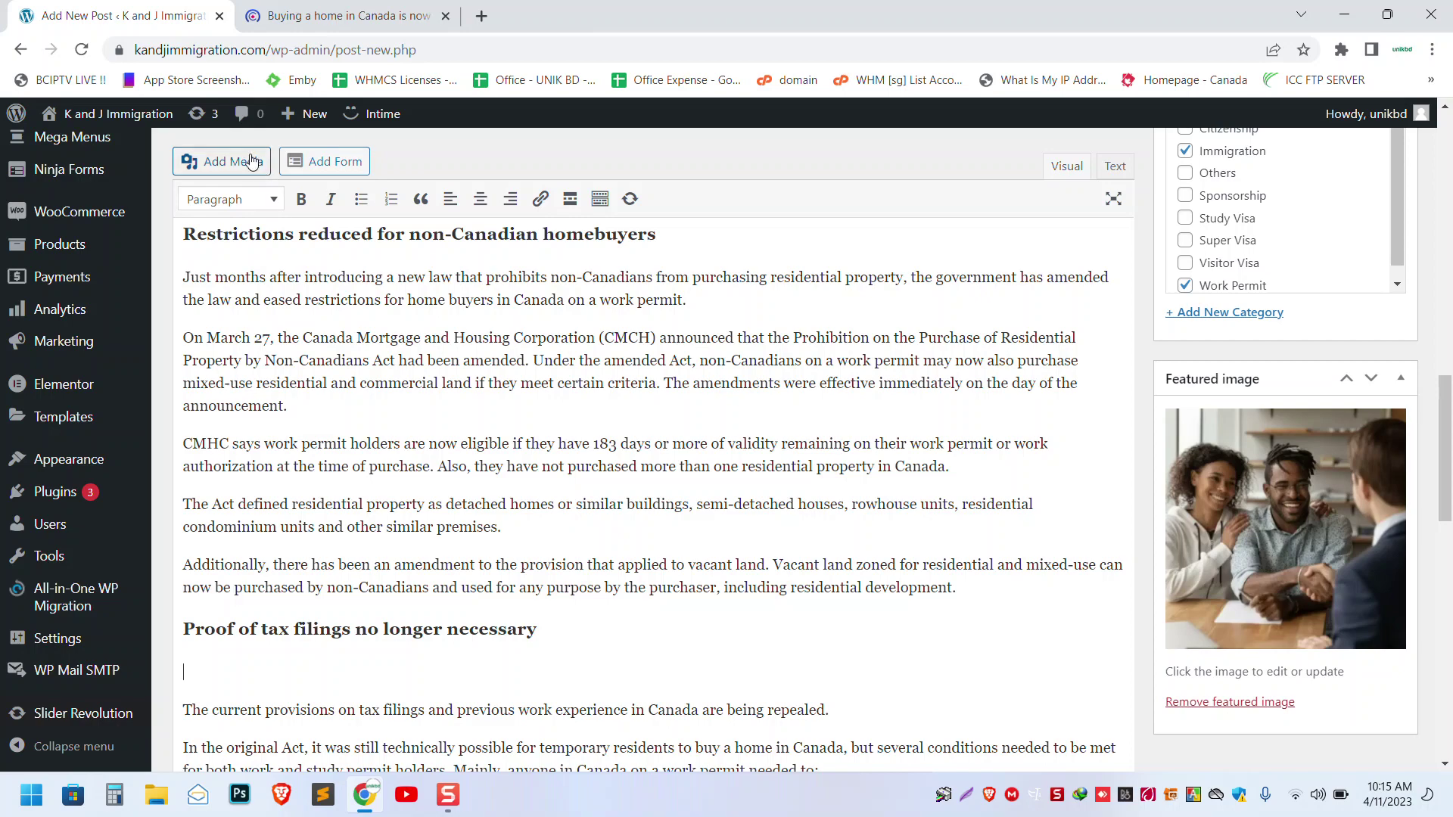
- Insert the office team group photo from the media library below the heading
left_click(252, 162)
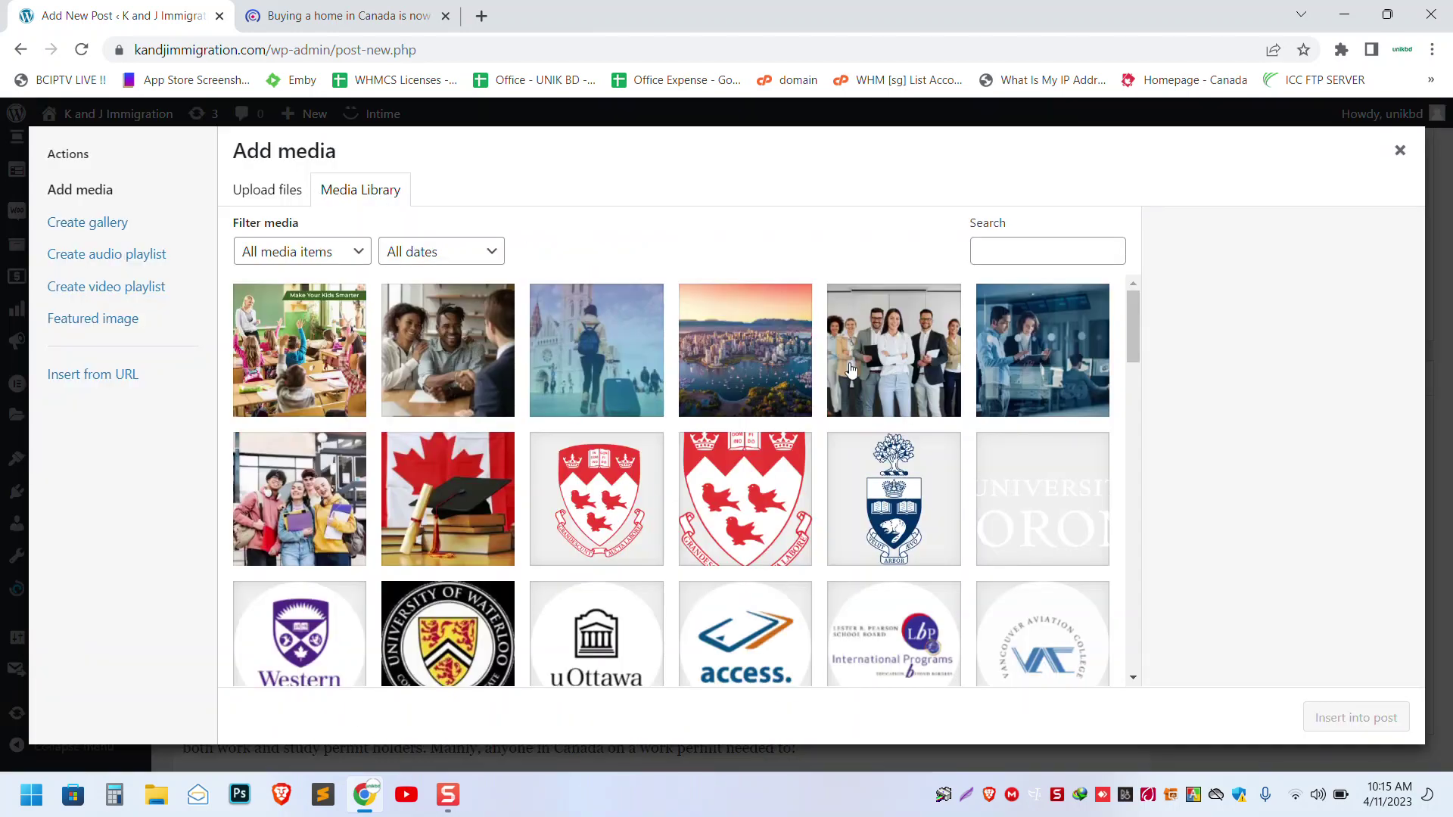
left_click(877, 355)
left_click(1348, 717)
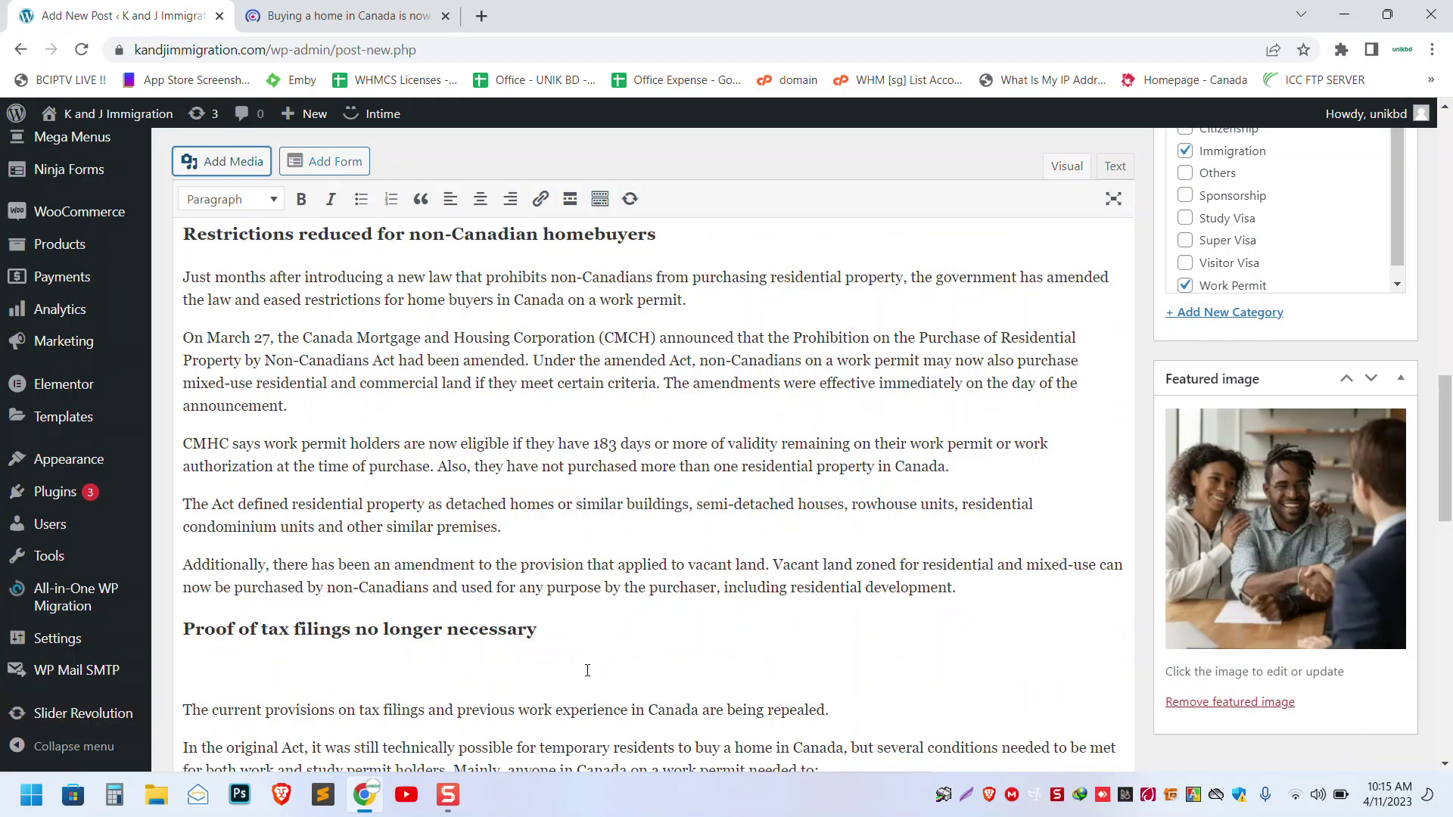
scroll(587, 670, "down", 5)
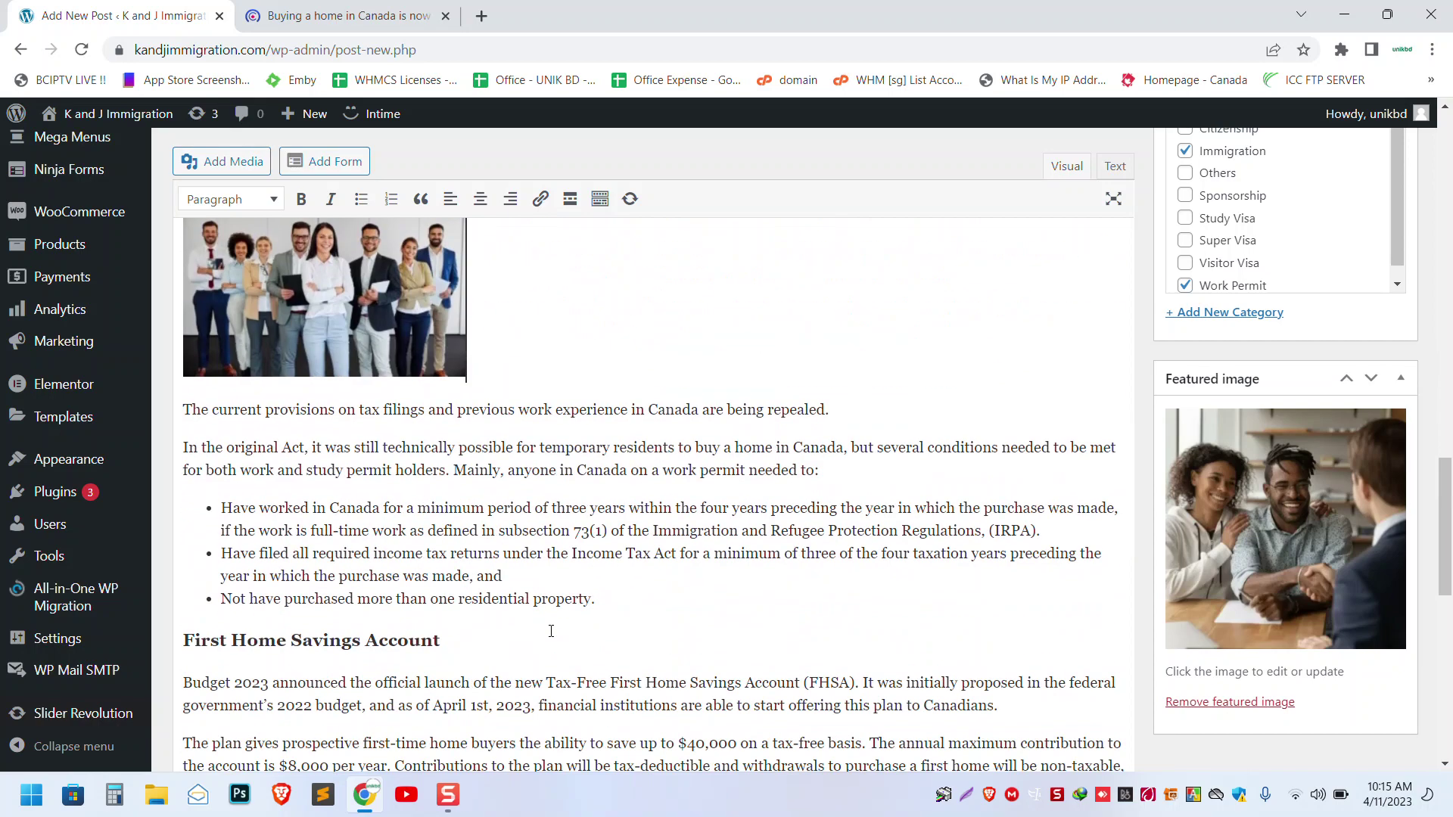
- Change the group photo's size to Full Size – 1200 × 800
left_click(408, 363)
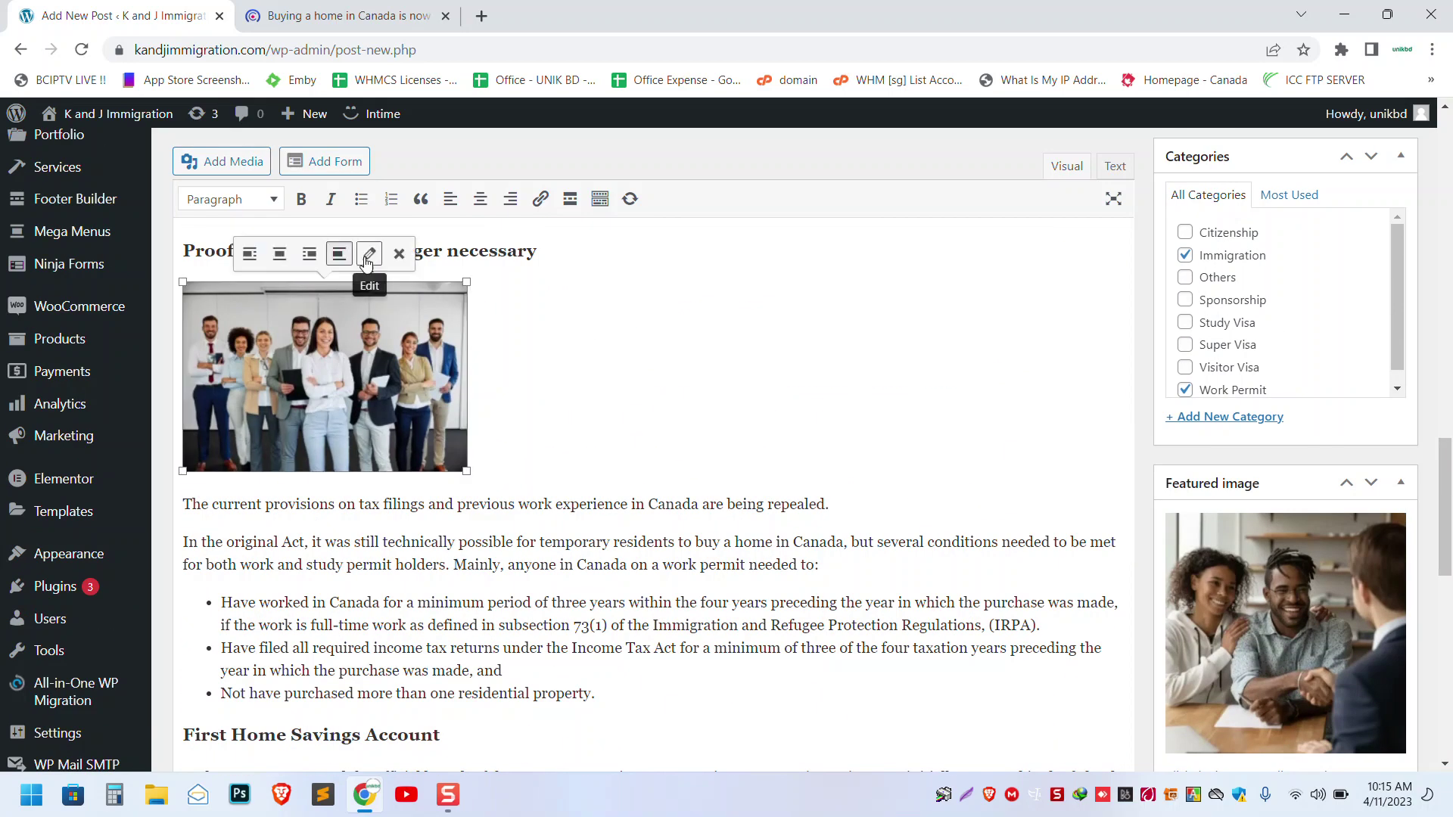
left_click(367, 262)
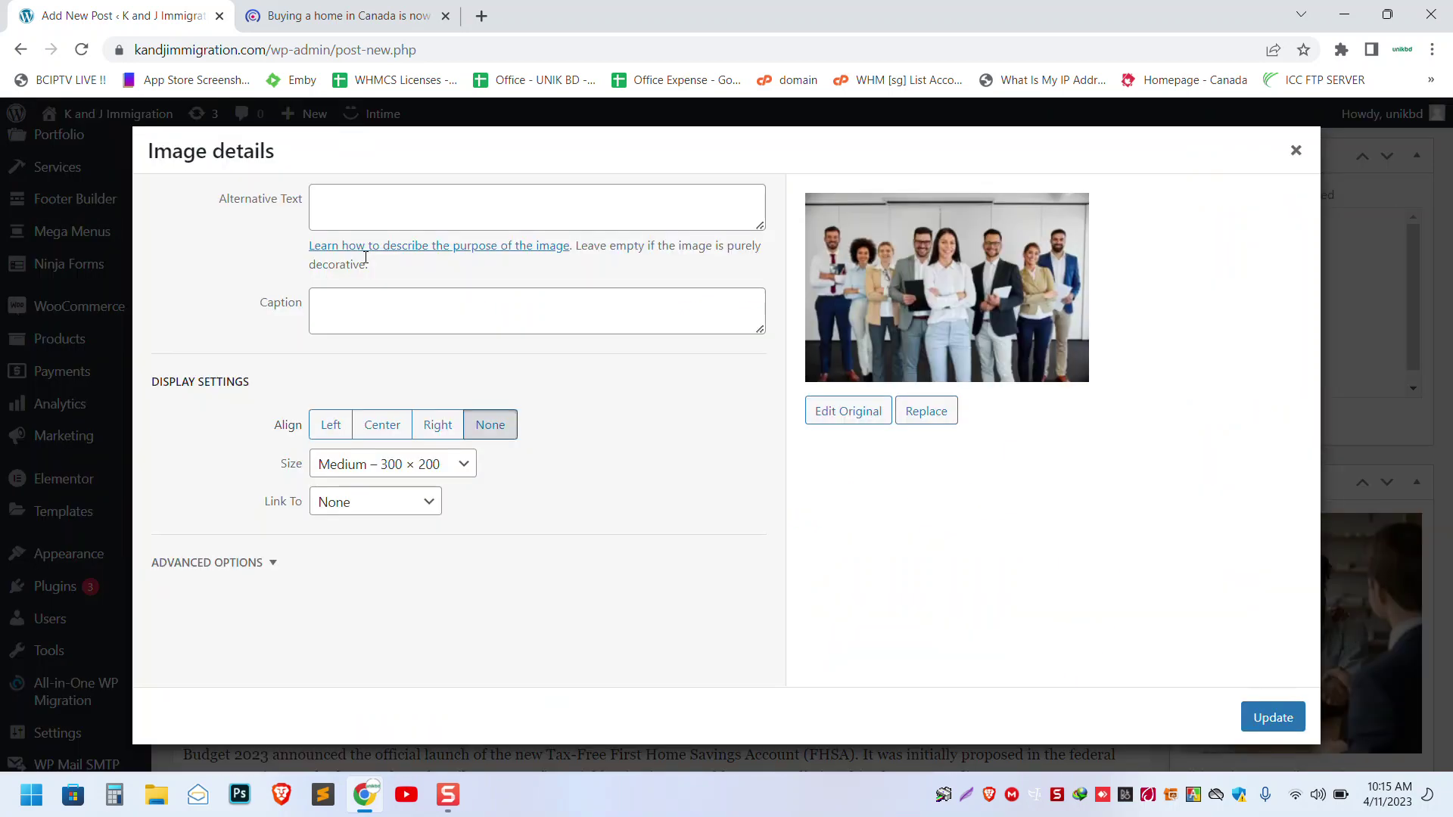
left_click(397, 466)
left_click(388, 545)
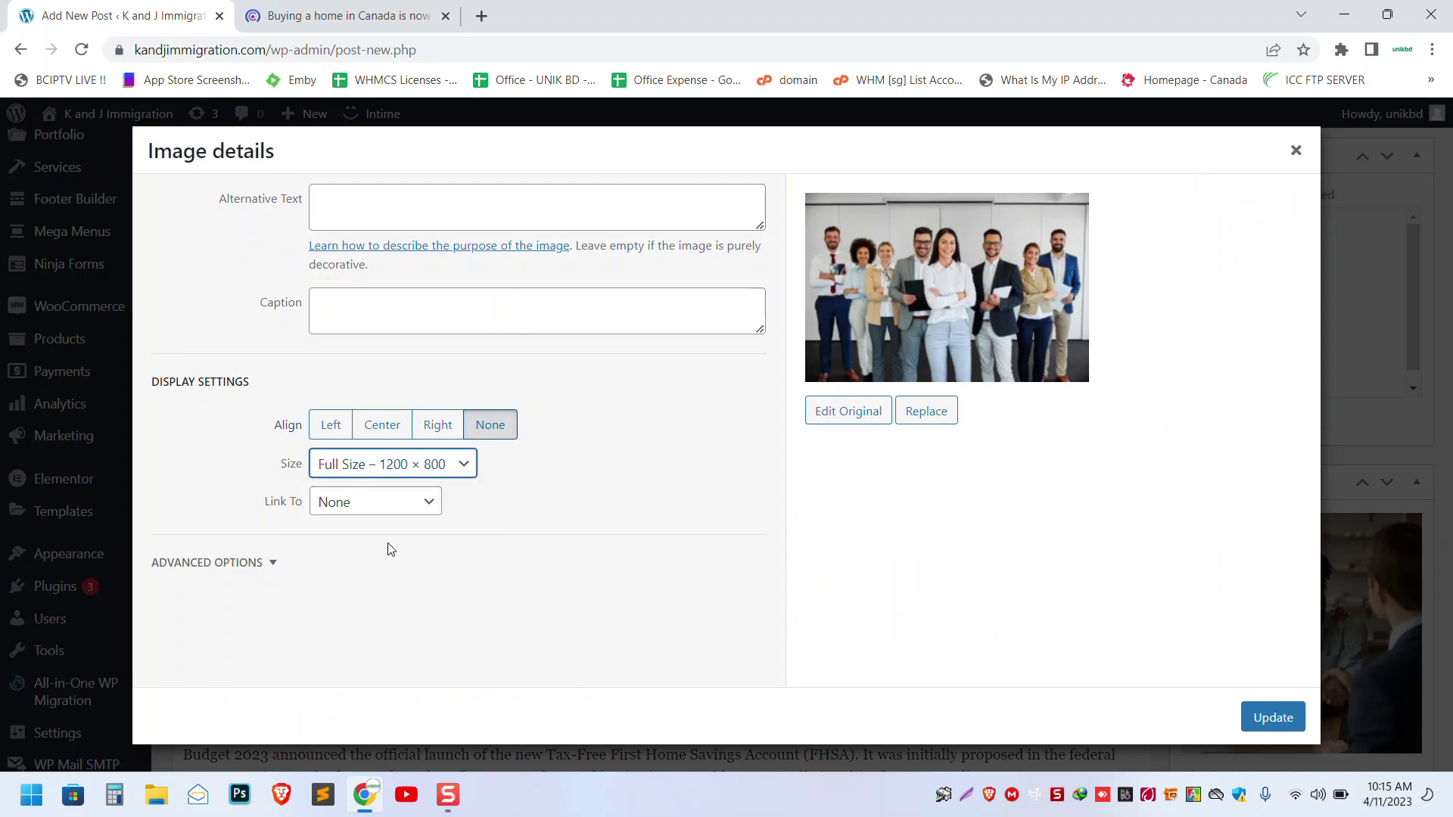
left_click(1272, 716)
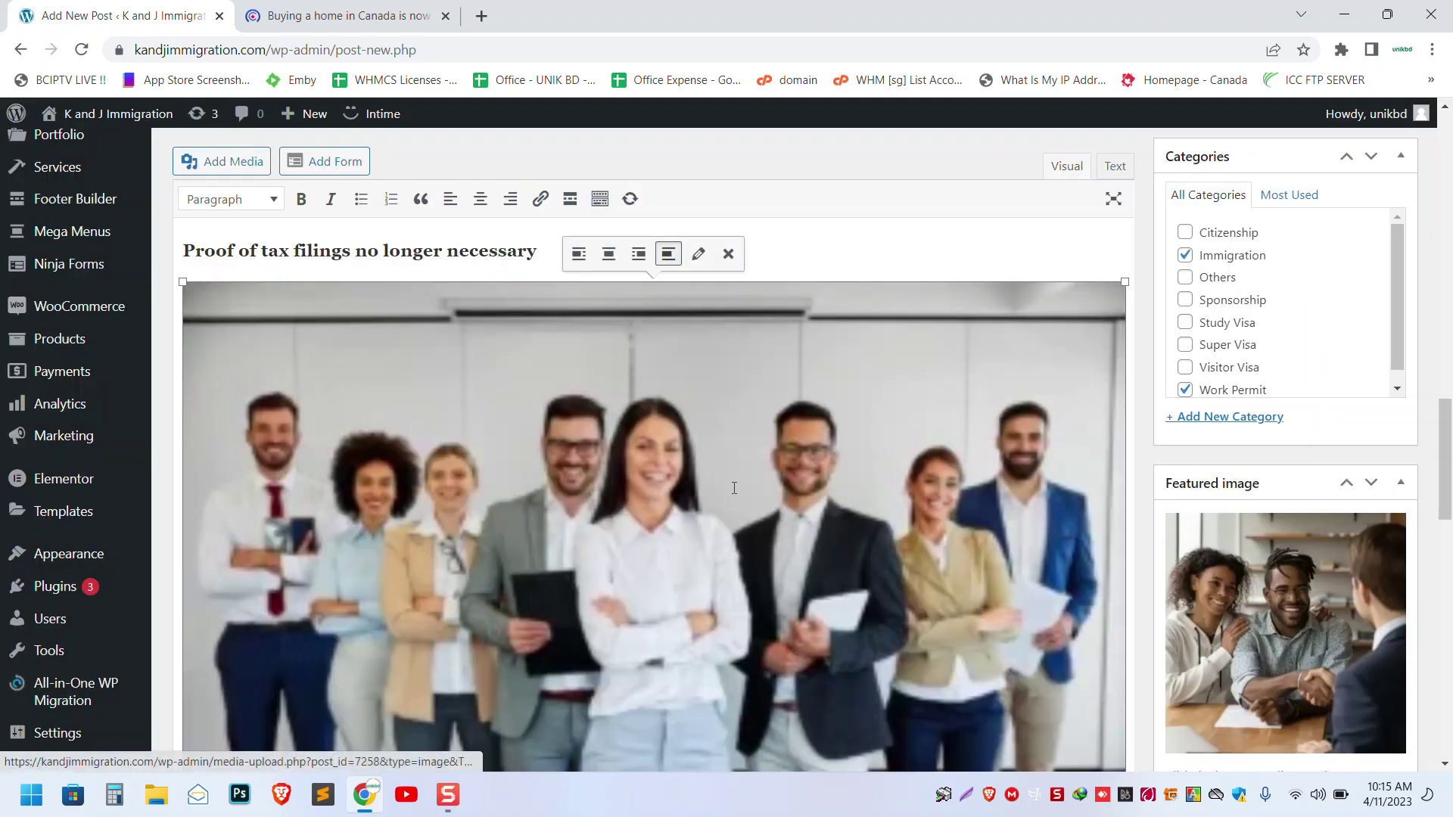
scroll(733, 486, "down", 1)
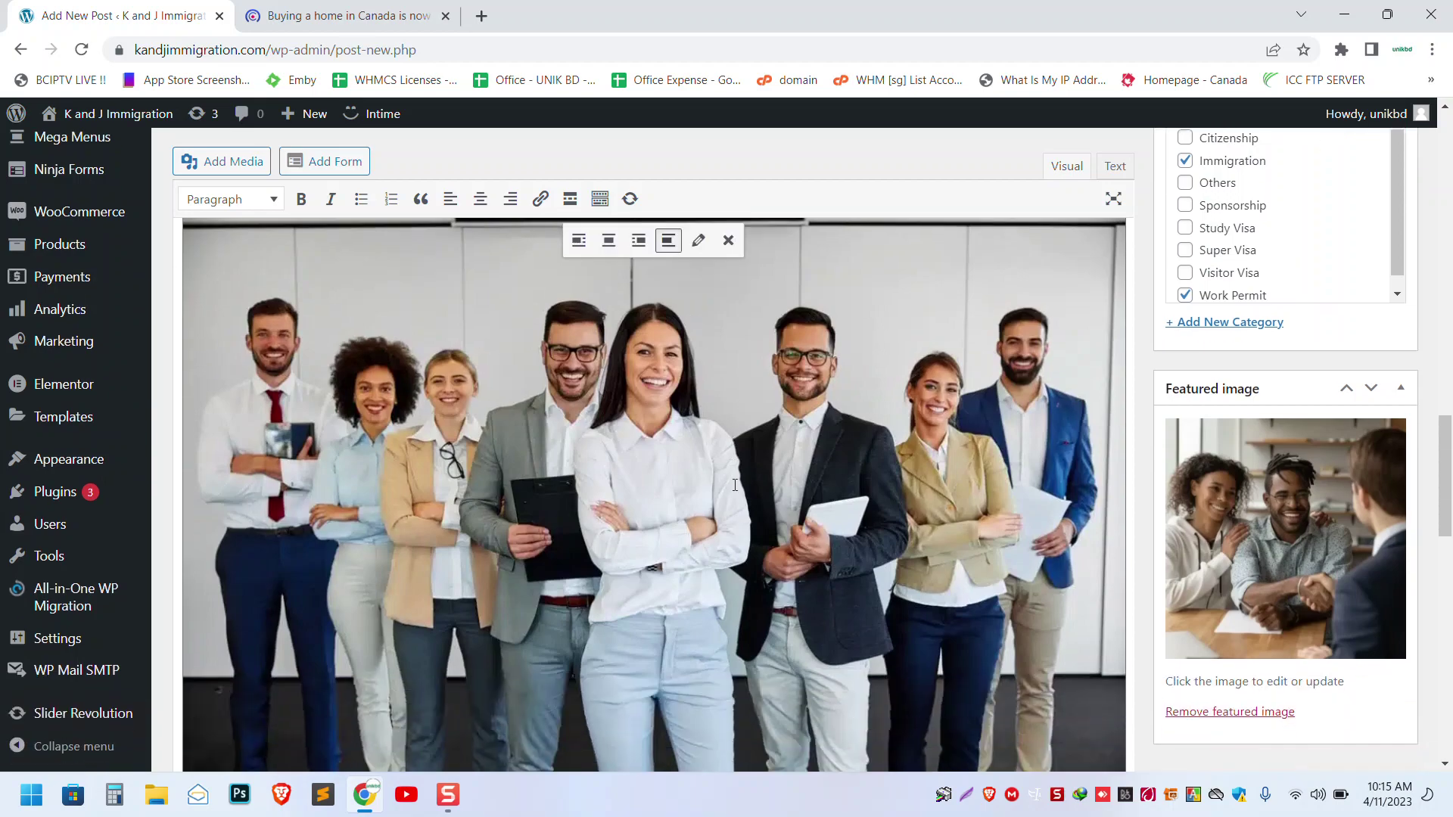
scroll(734, 485, "down", 4)
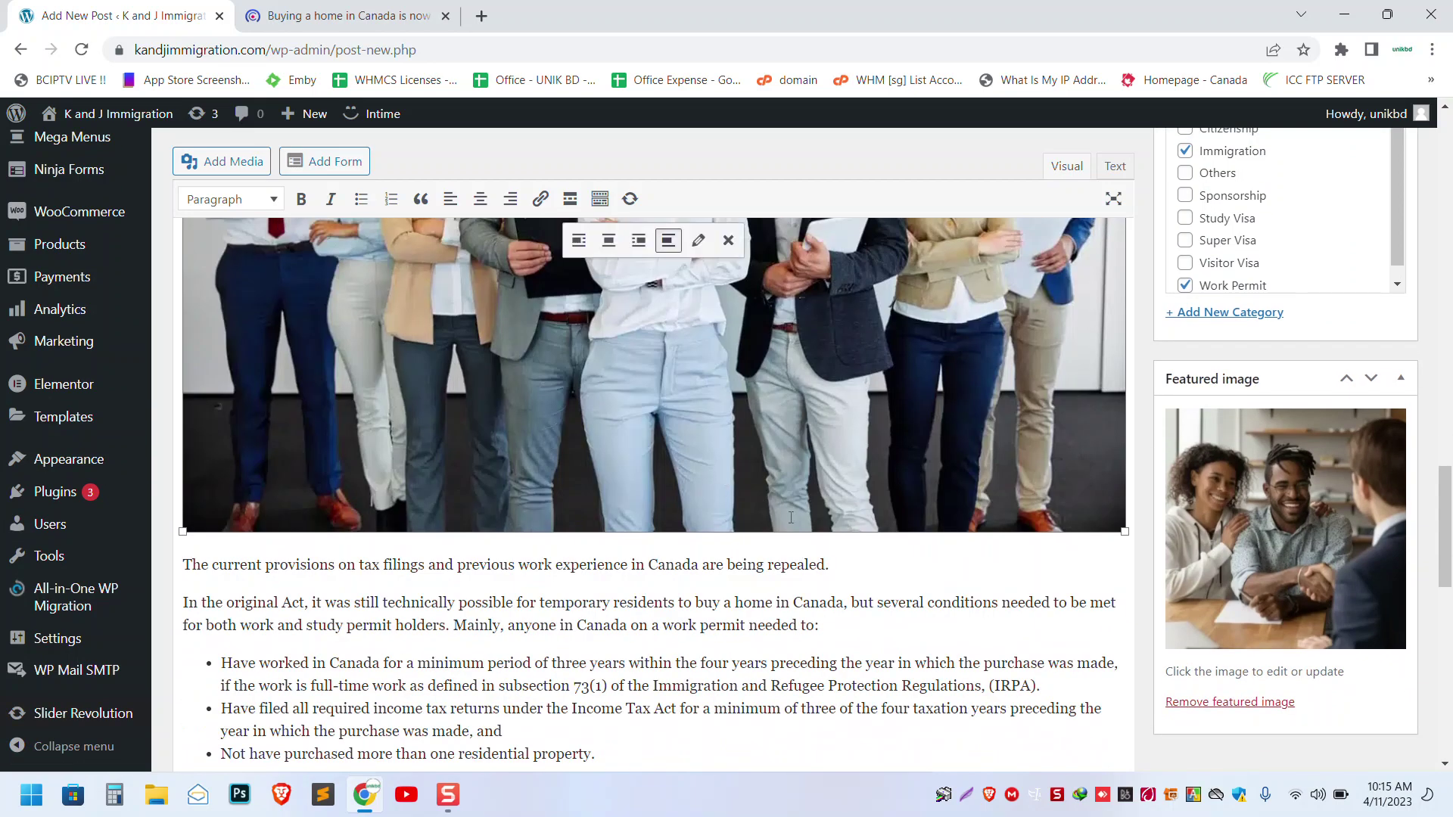
scroll(872, 505, "up", 9)
scroll(871, 505, "up", 5)
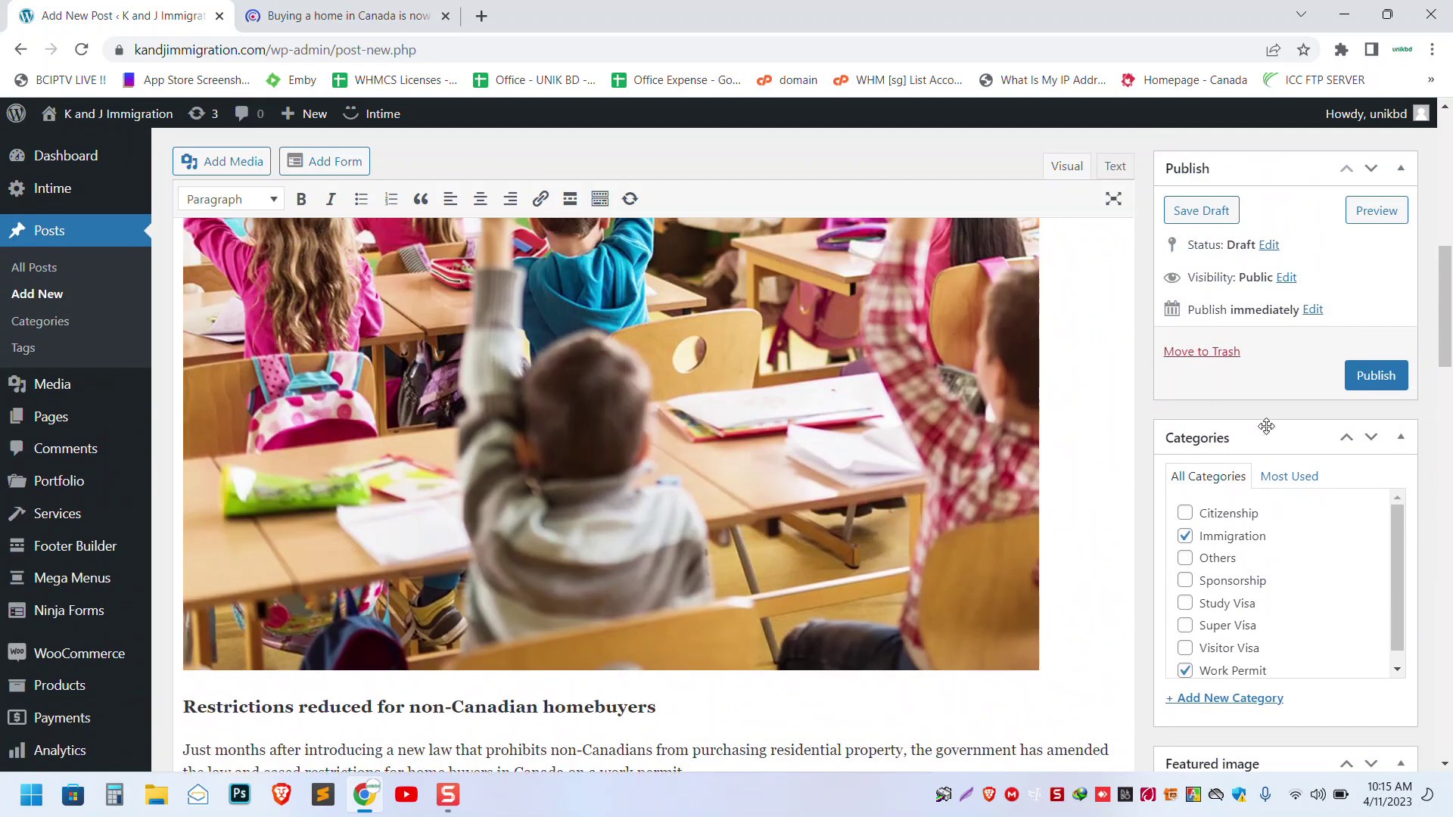
- Publish the post 'Buying a home in Canada is now easier for newcomers'
left_click(1375, 377)
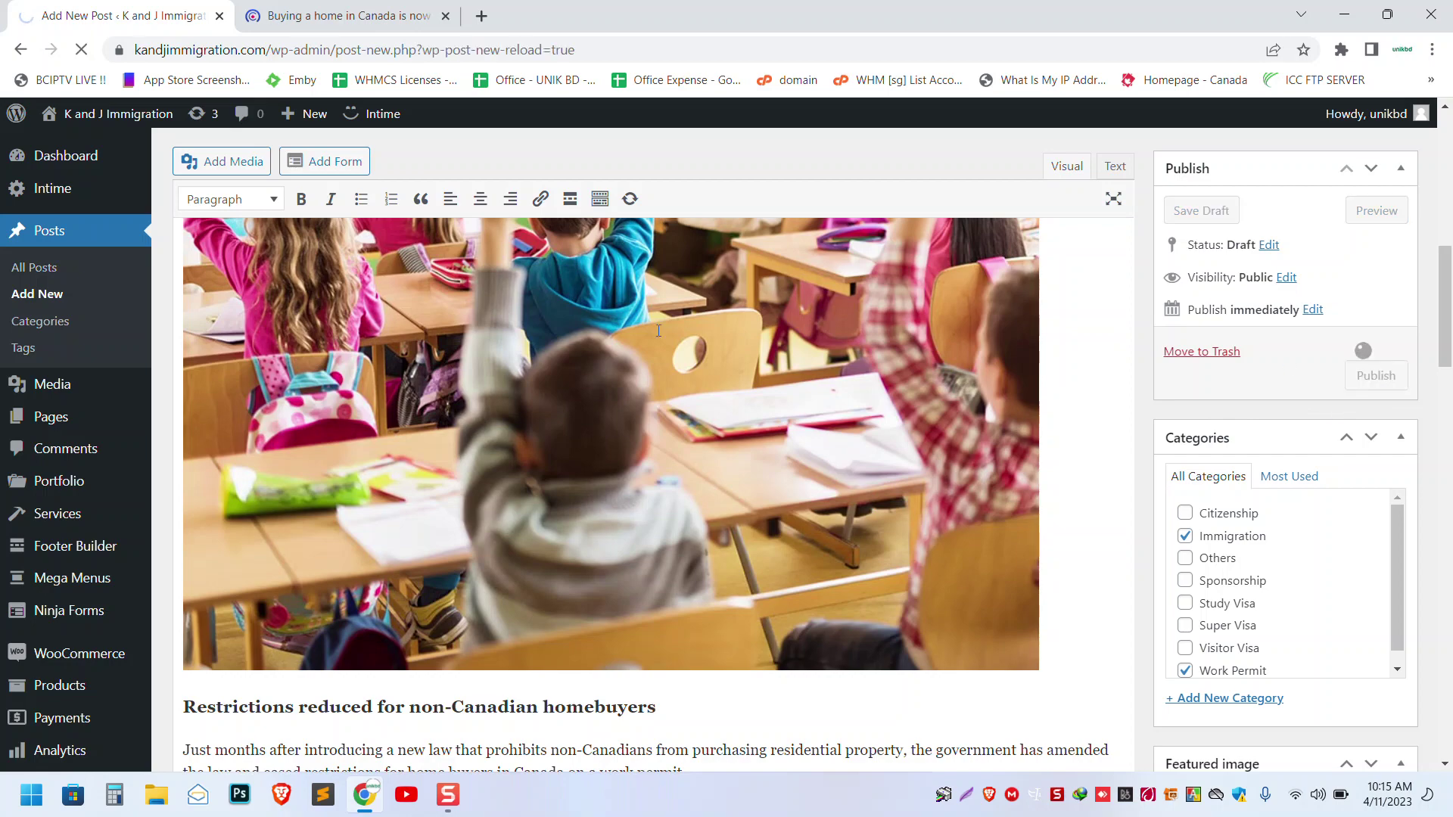
scroll(658, 331, "up", 6)
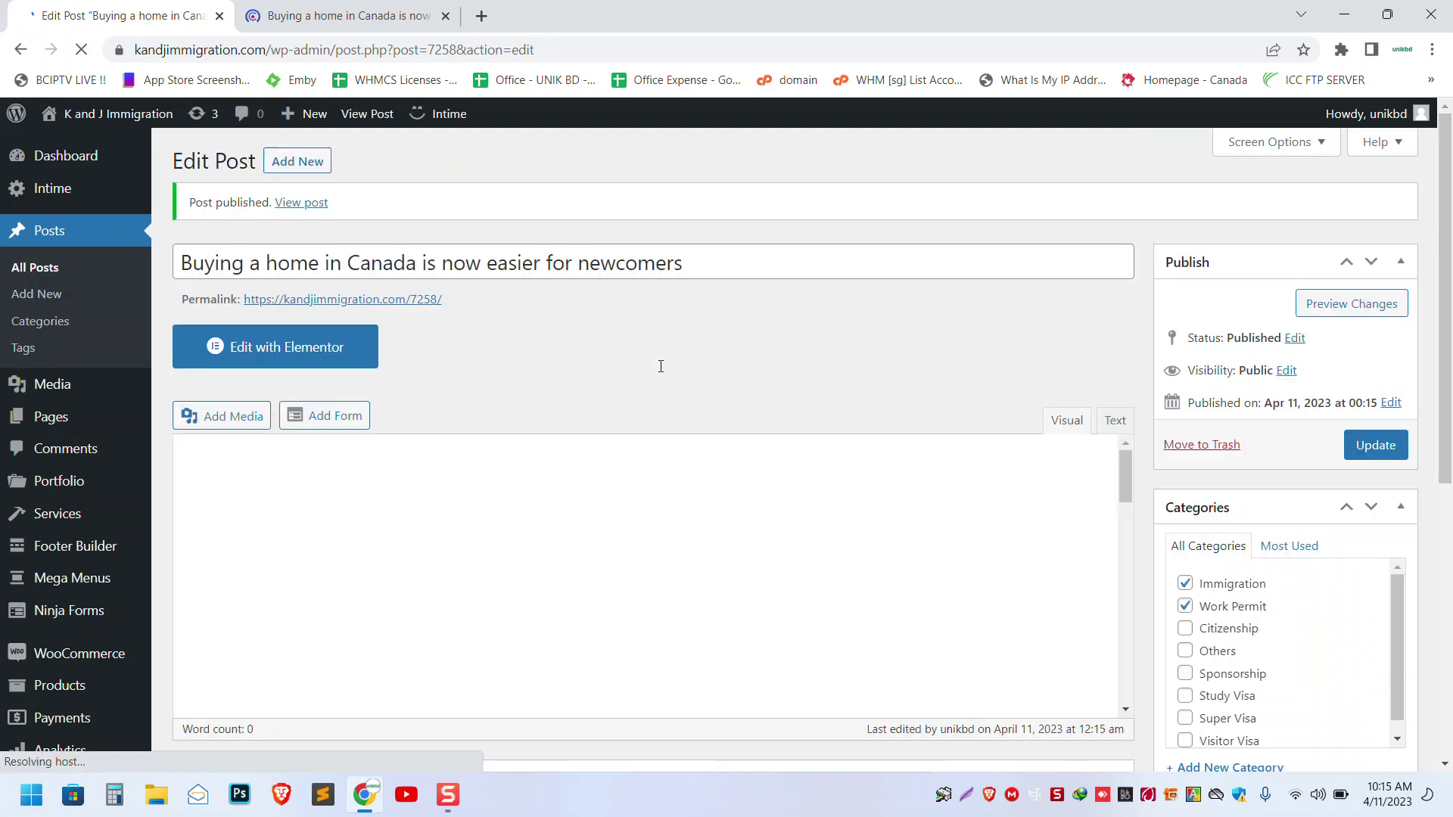
left_click_drag(231, 184, 189, 192)
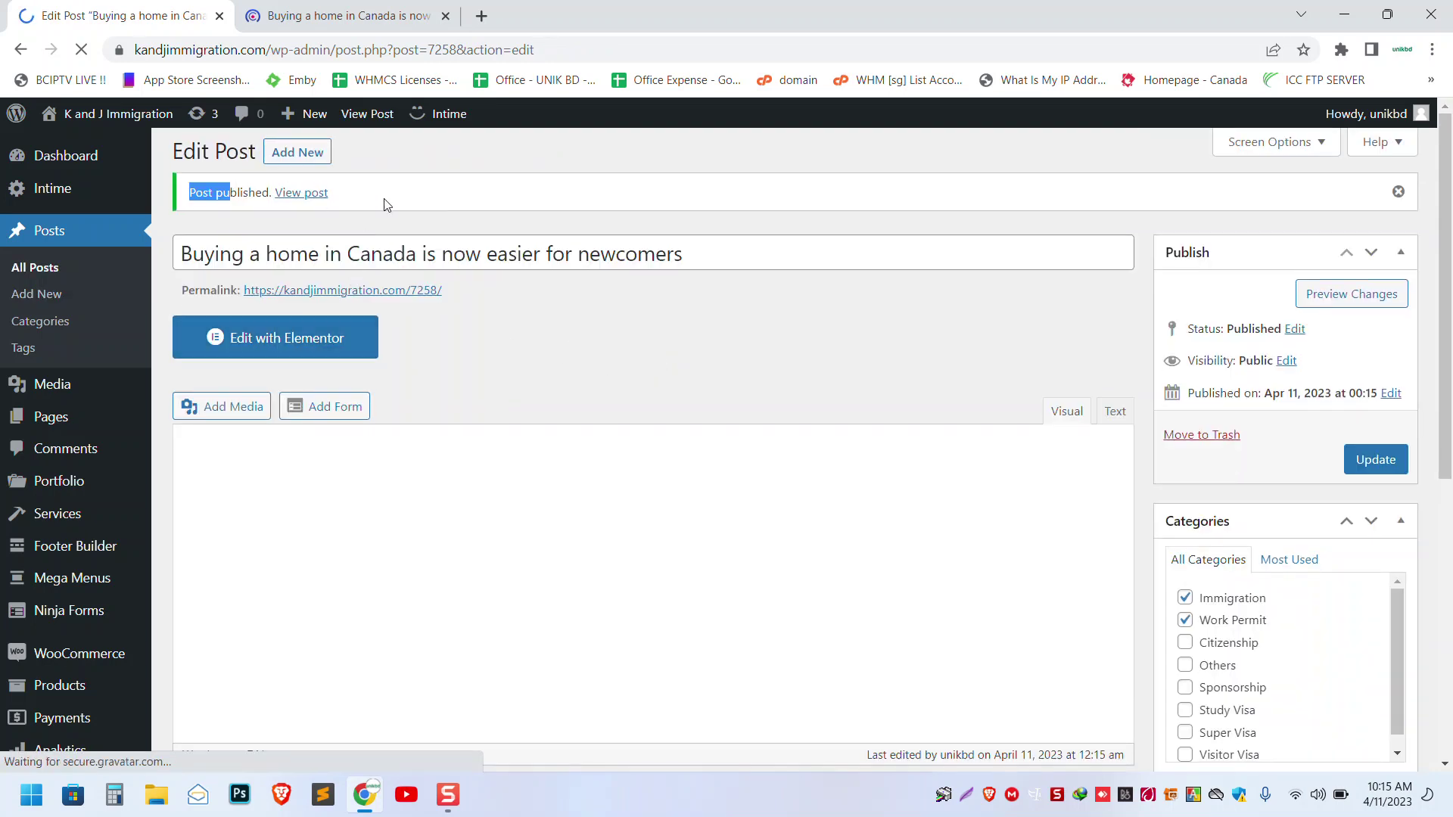
left_click(377, 205)
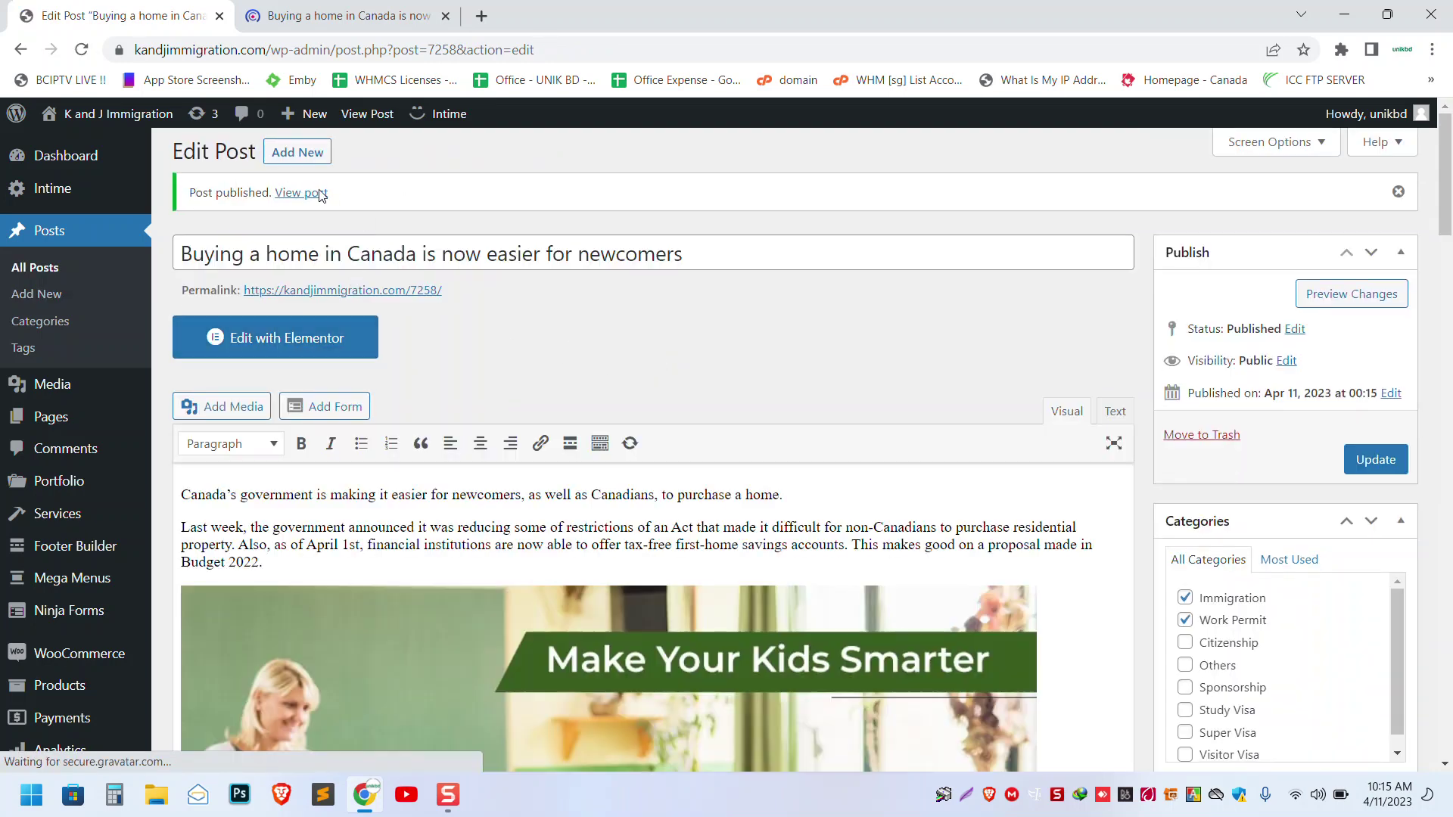
left_click(344, 15)
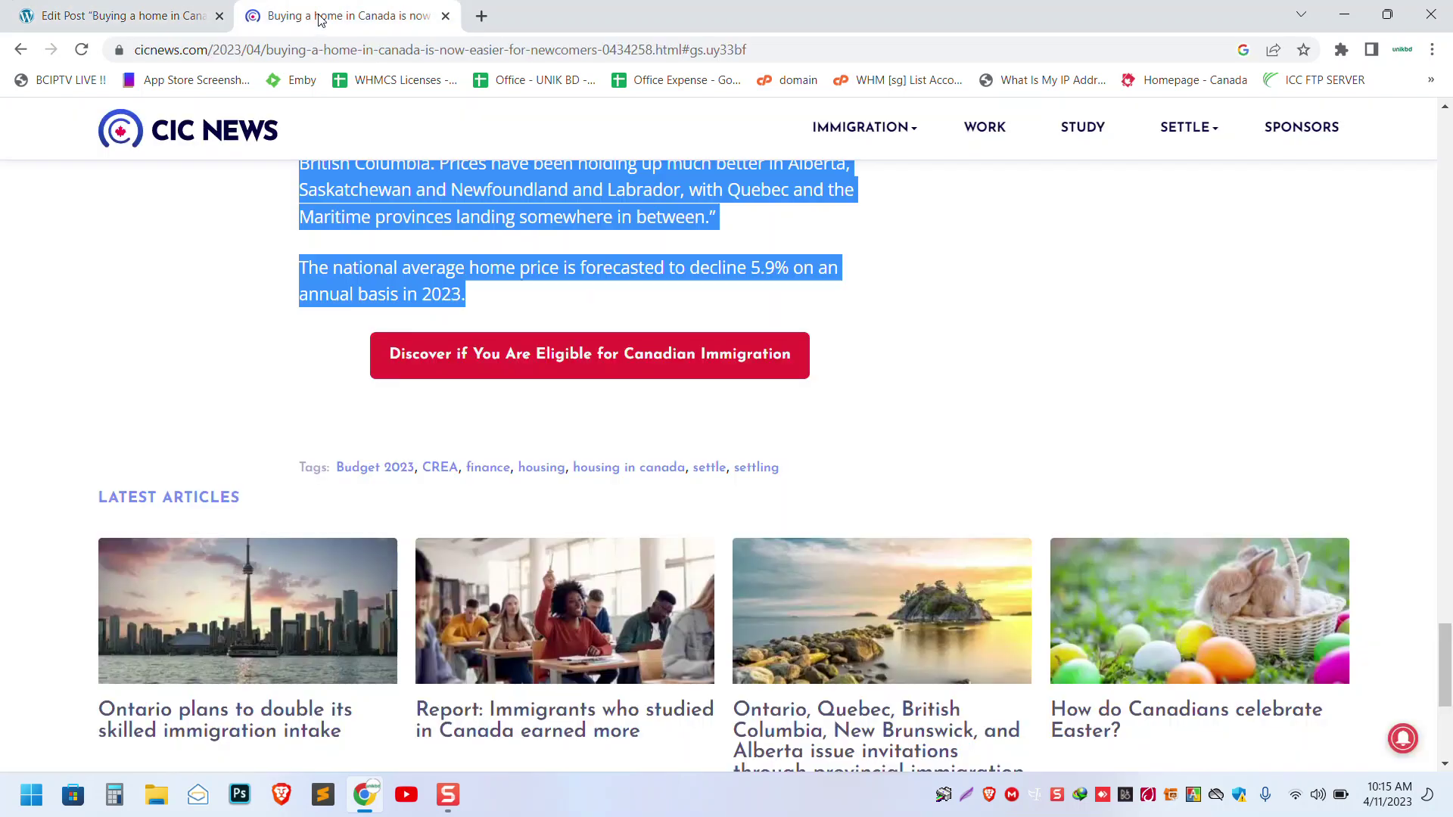
left_click(117, 16)
- Open the live K and J Immigration site in a new tab from the admin bar's Visit Site link
mouse_move(106, 114)
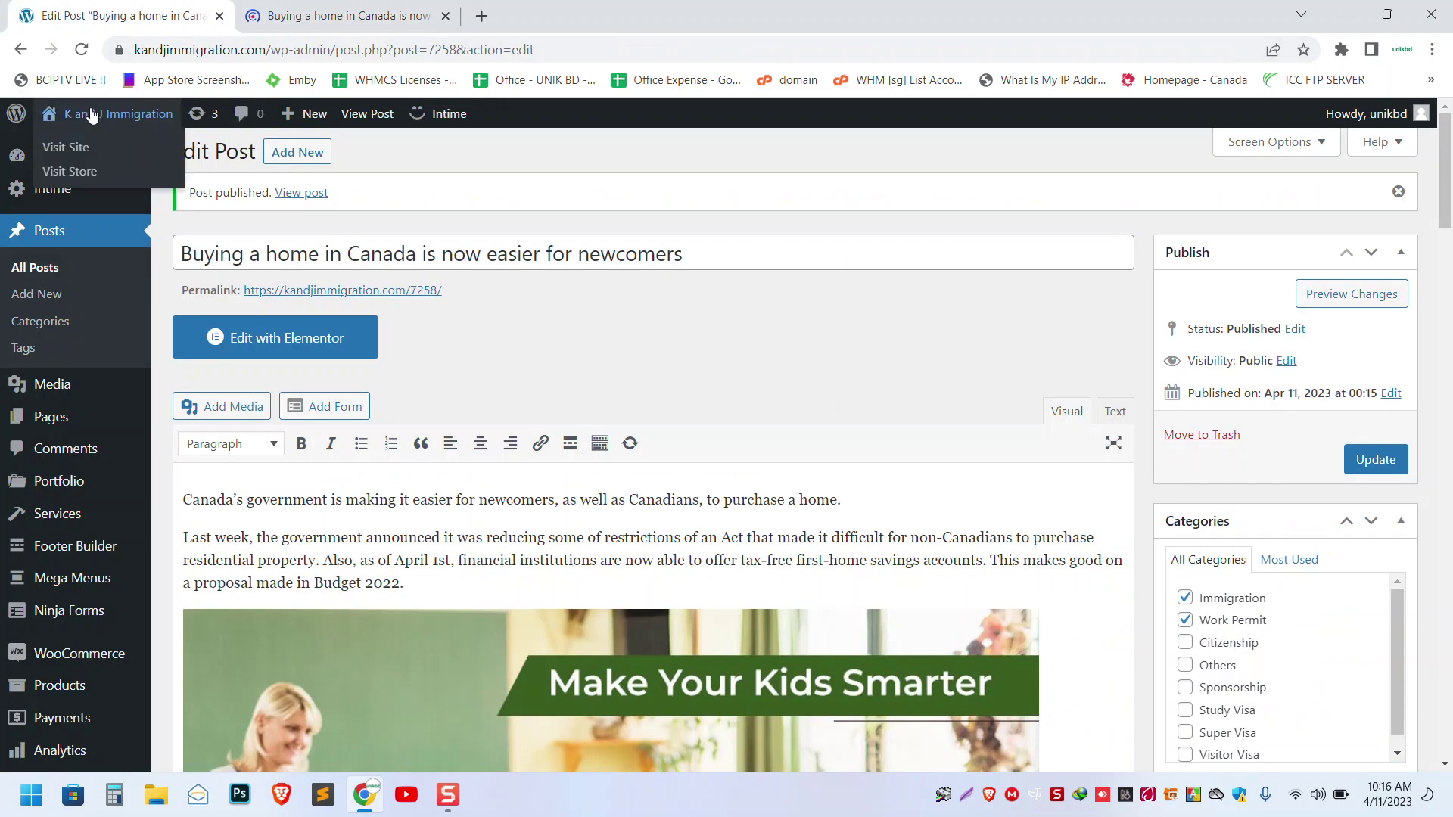
right_click(74, 143)
left_click(106, 159)
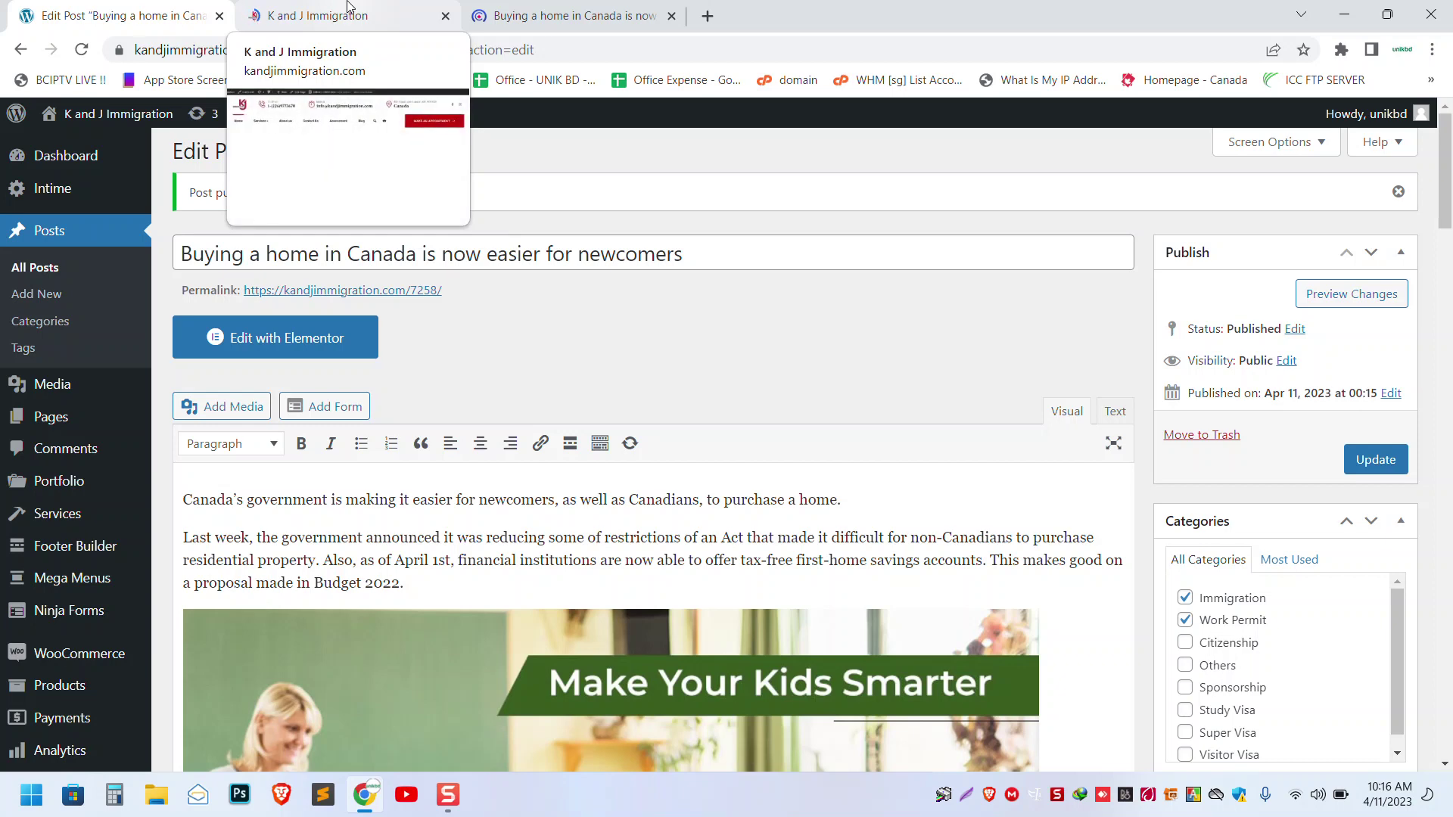
left_click(347, 12)
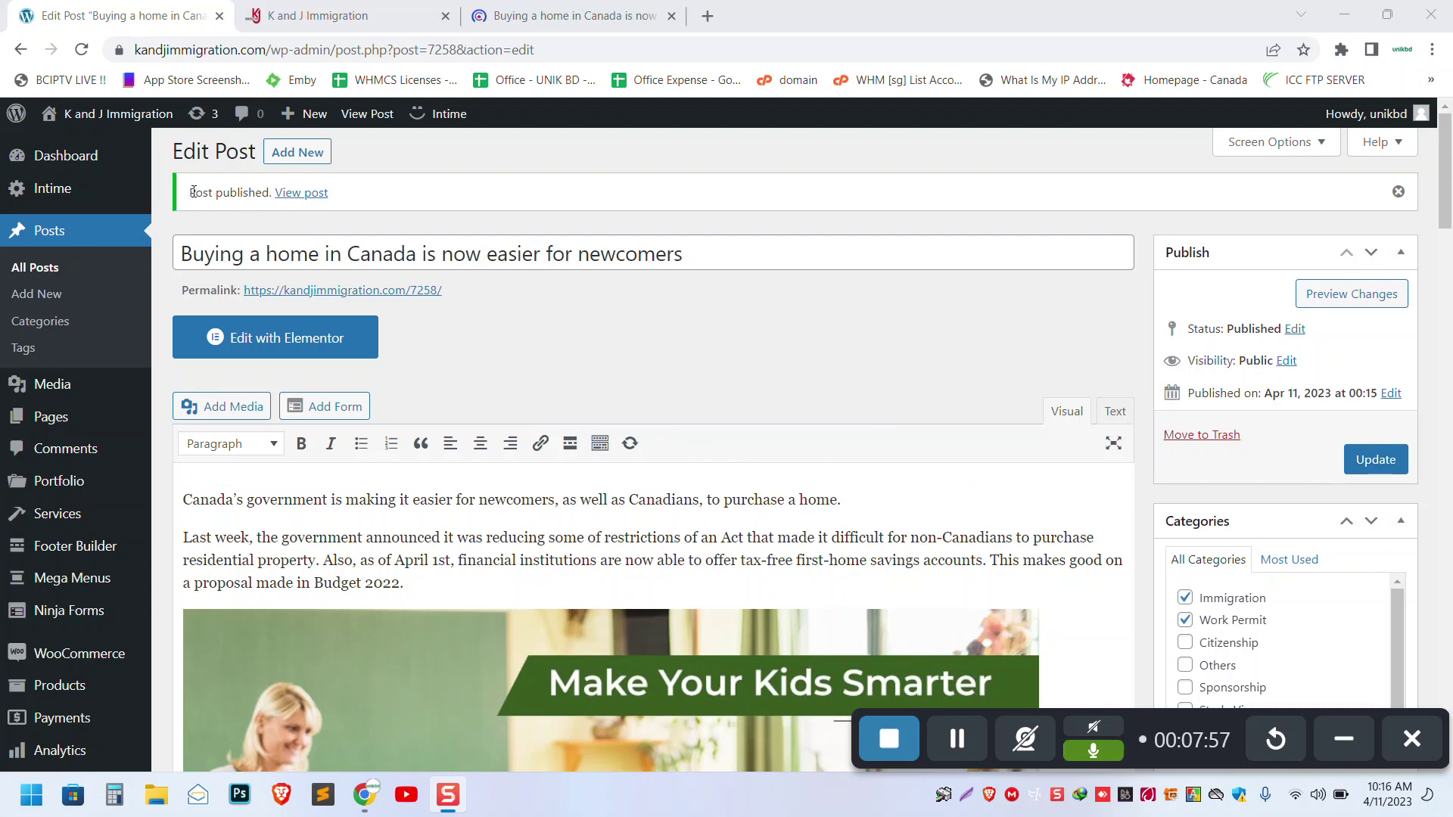
- On the K and J Immigration homepage, find Latest Immigration News and open 'Buying a home in Canada is now easier for newcomers'
left_click(357, 17)
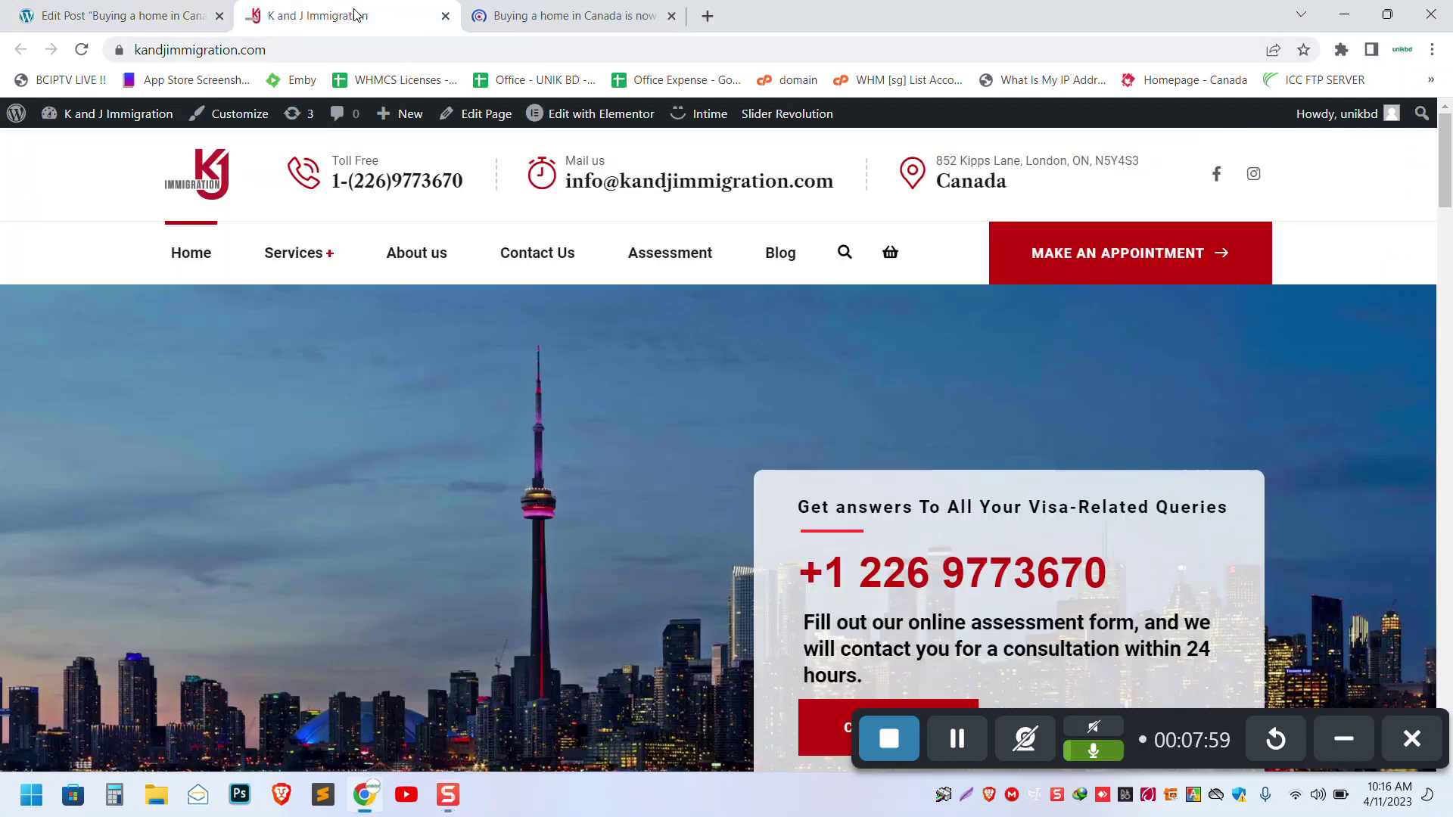
scroll(460, 291, "down", 5)
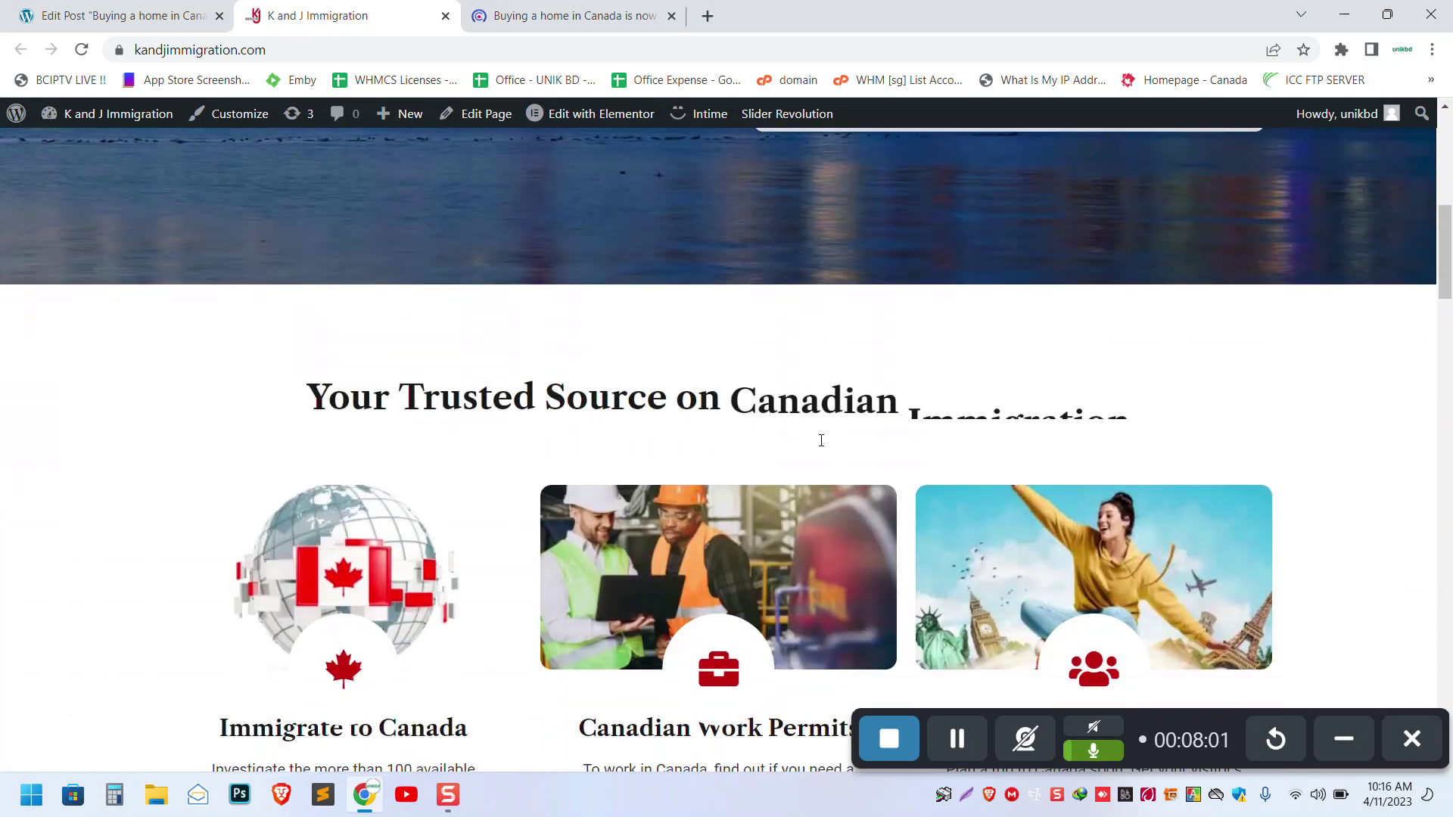
left_click(1338, 738)
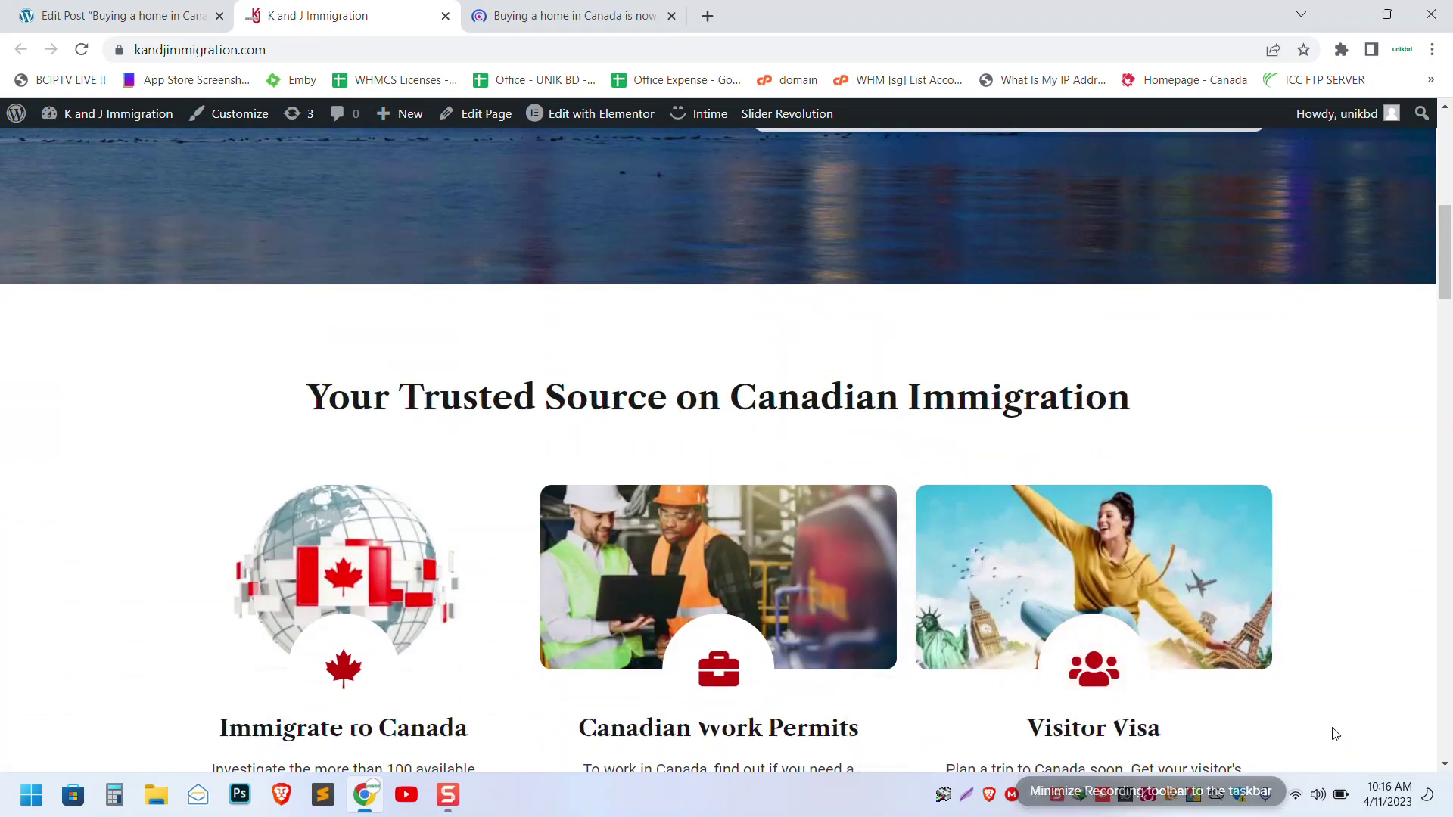
scroll(668, 475, "down", 15)
scroll(668, 475, "down", 6)
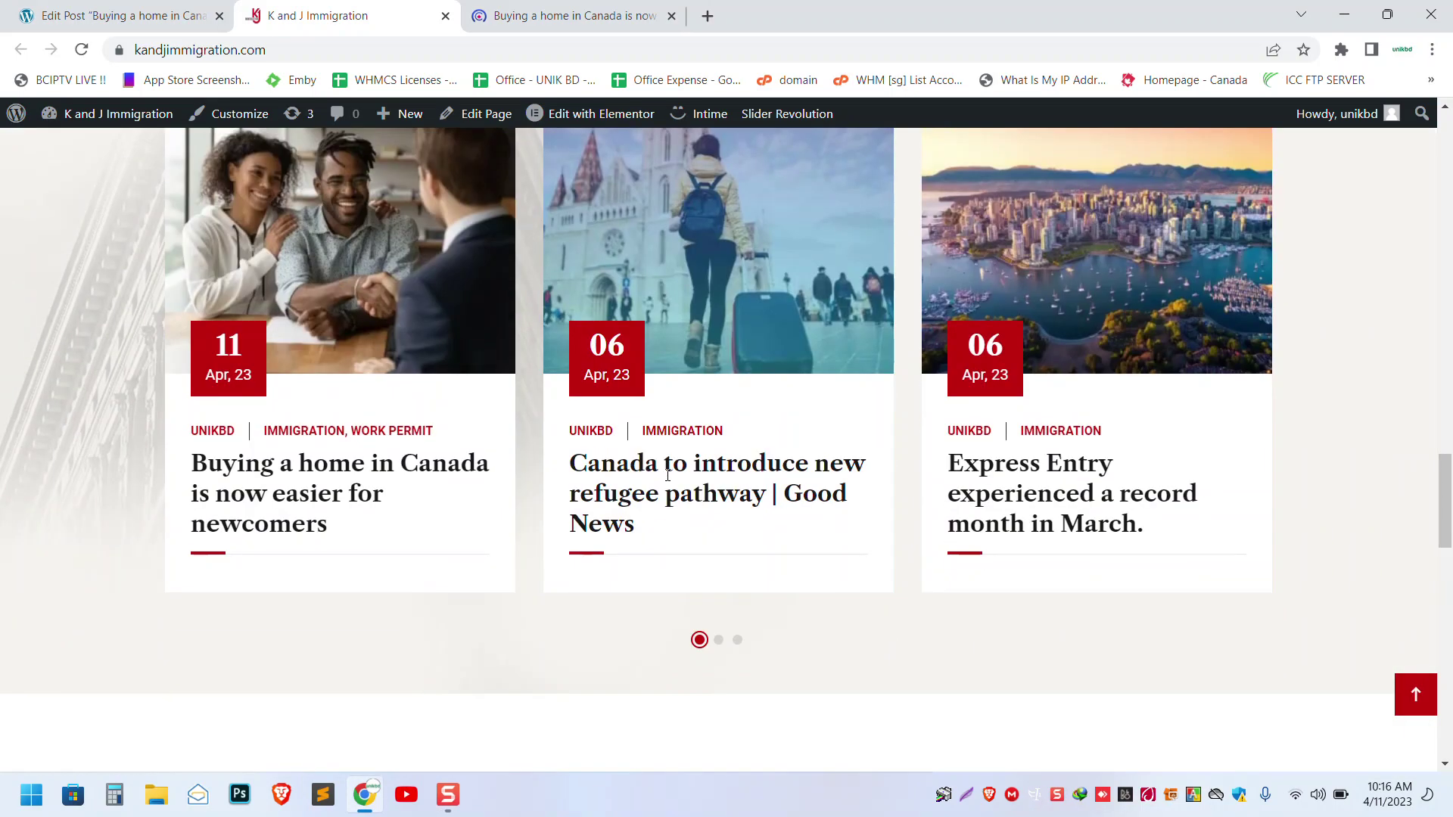
scroll(367, 479, "up", 3)
scroll(367, 479, "down", 1)
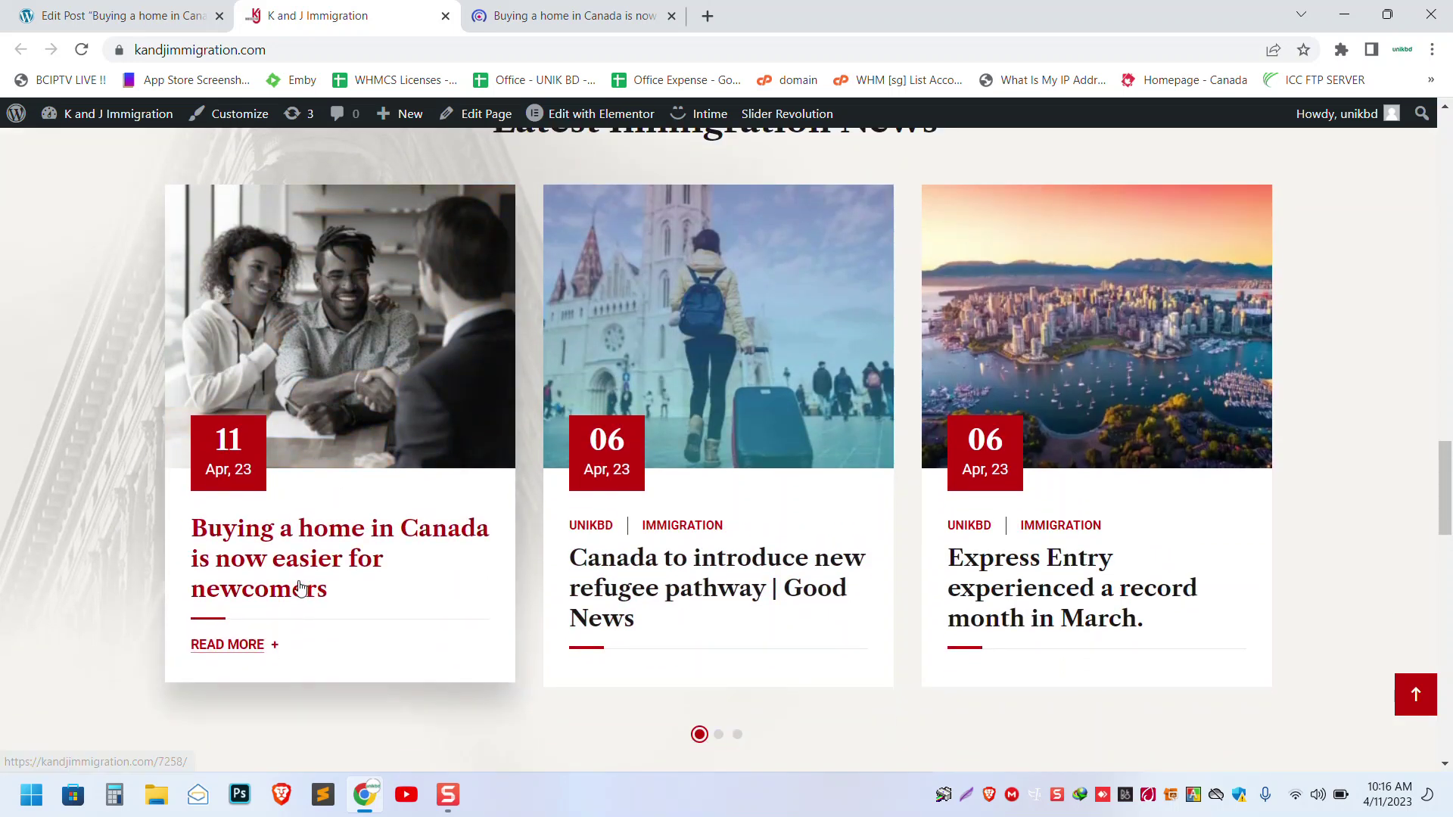
left_click(322, 560)
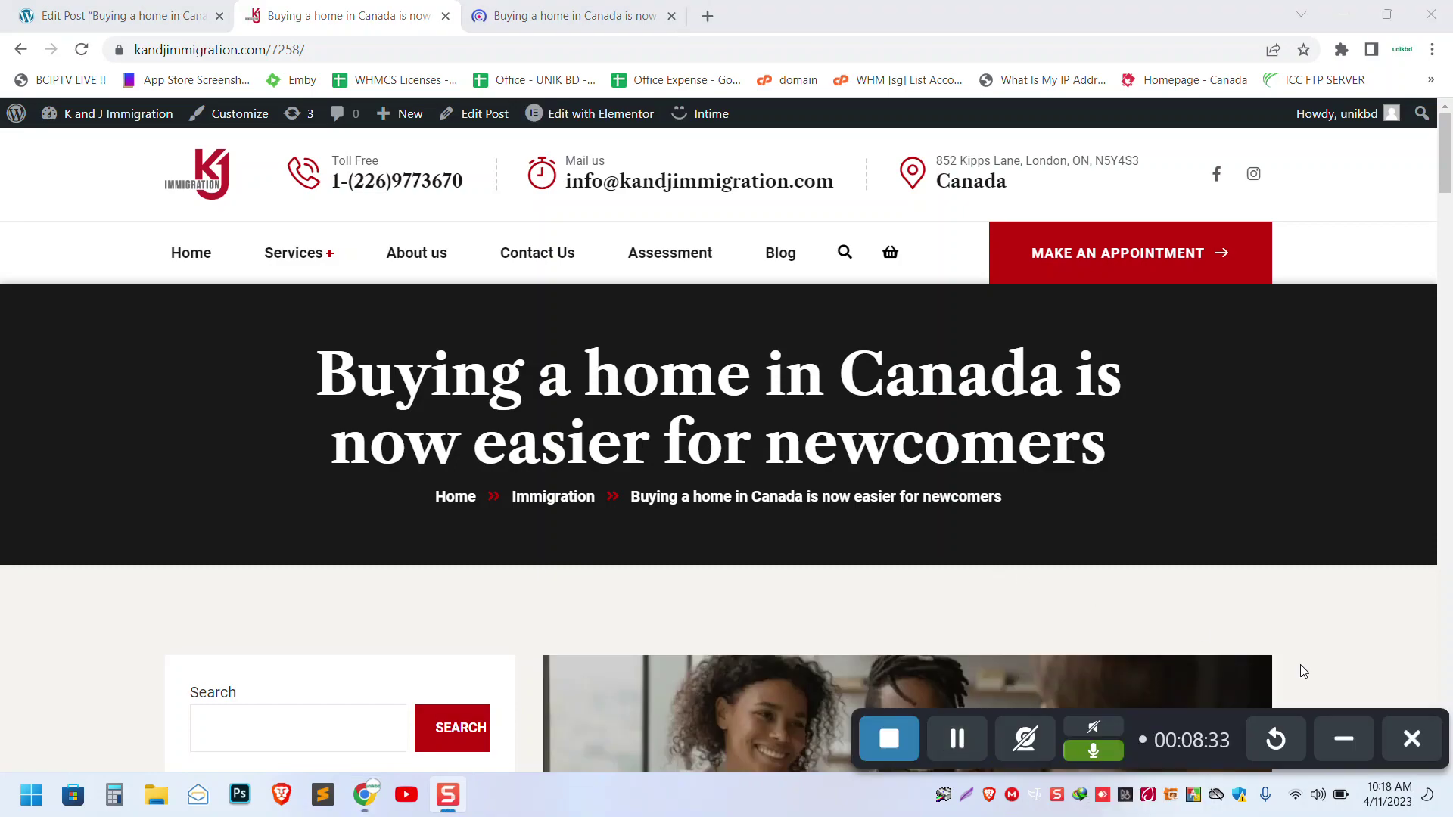
- Scroll through the live 'Buying a home in Canada' article, then return home via the K and J logo
left_click(1344, 739)
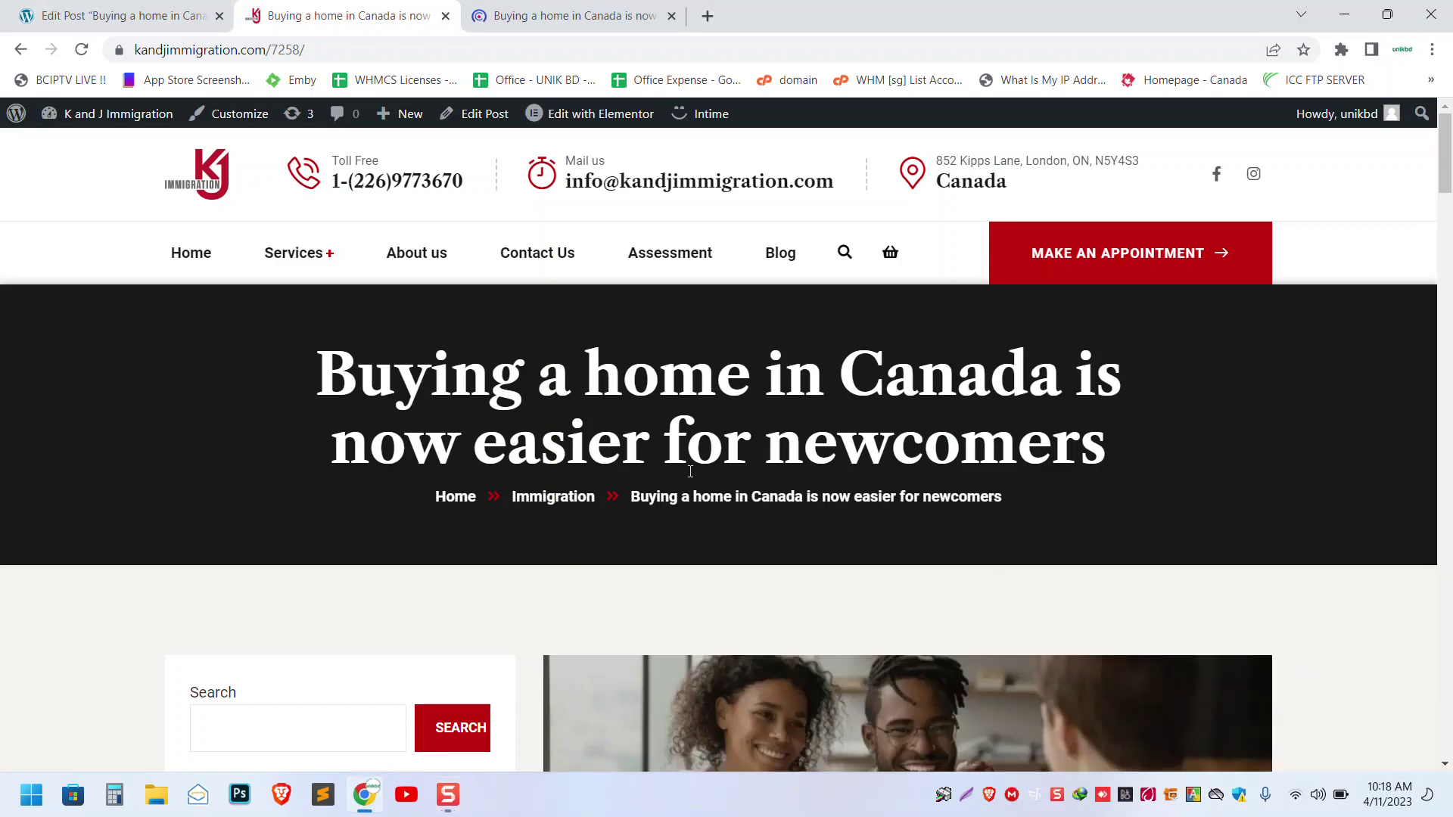
scroll(688, 469, "down", 5)
scroll(689, 469, "up", 5)
scroll(651, 386, "down", 5)
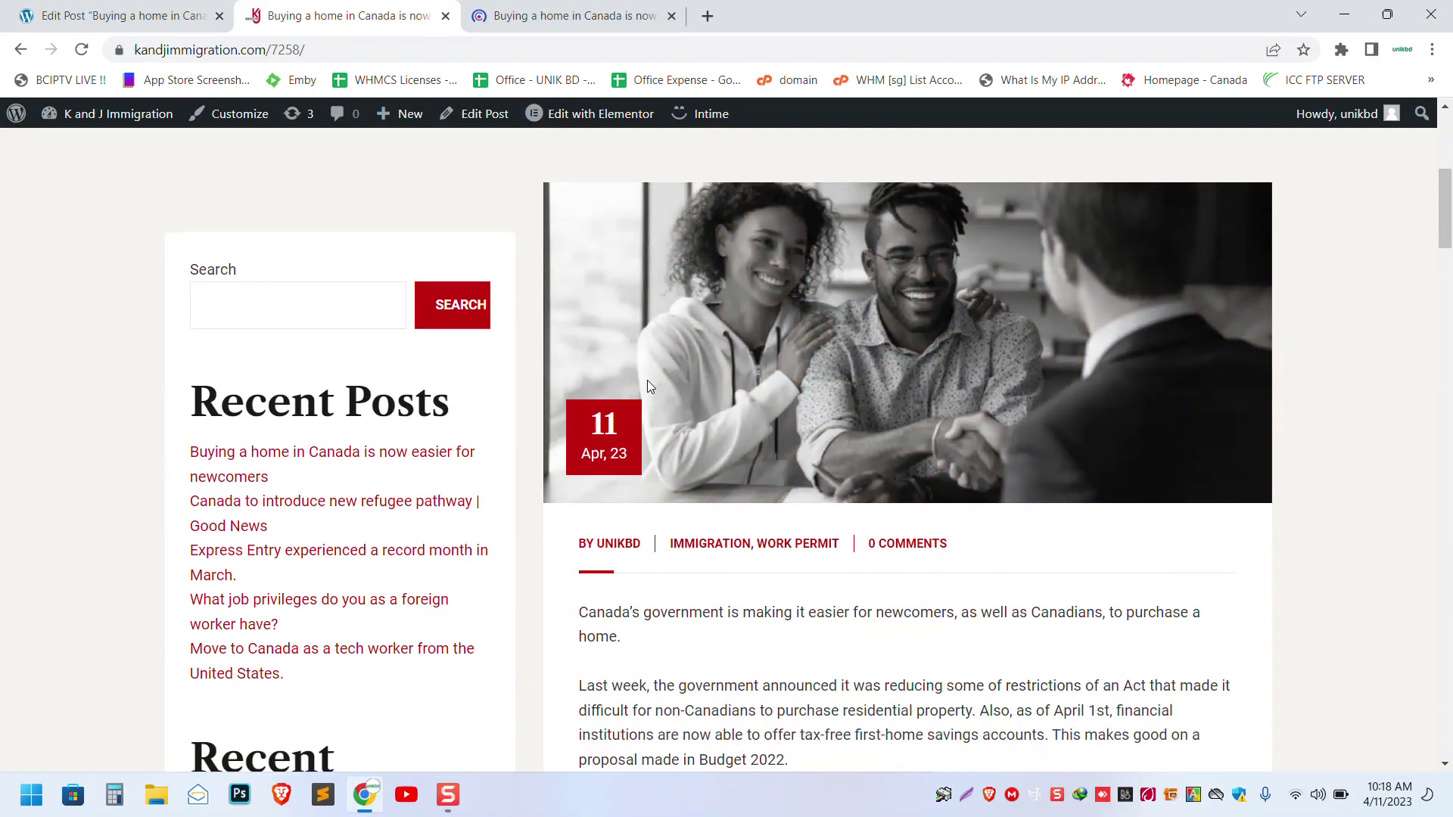
scroll(1354, 476, "up", 2)
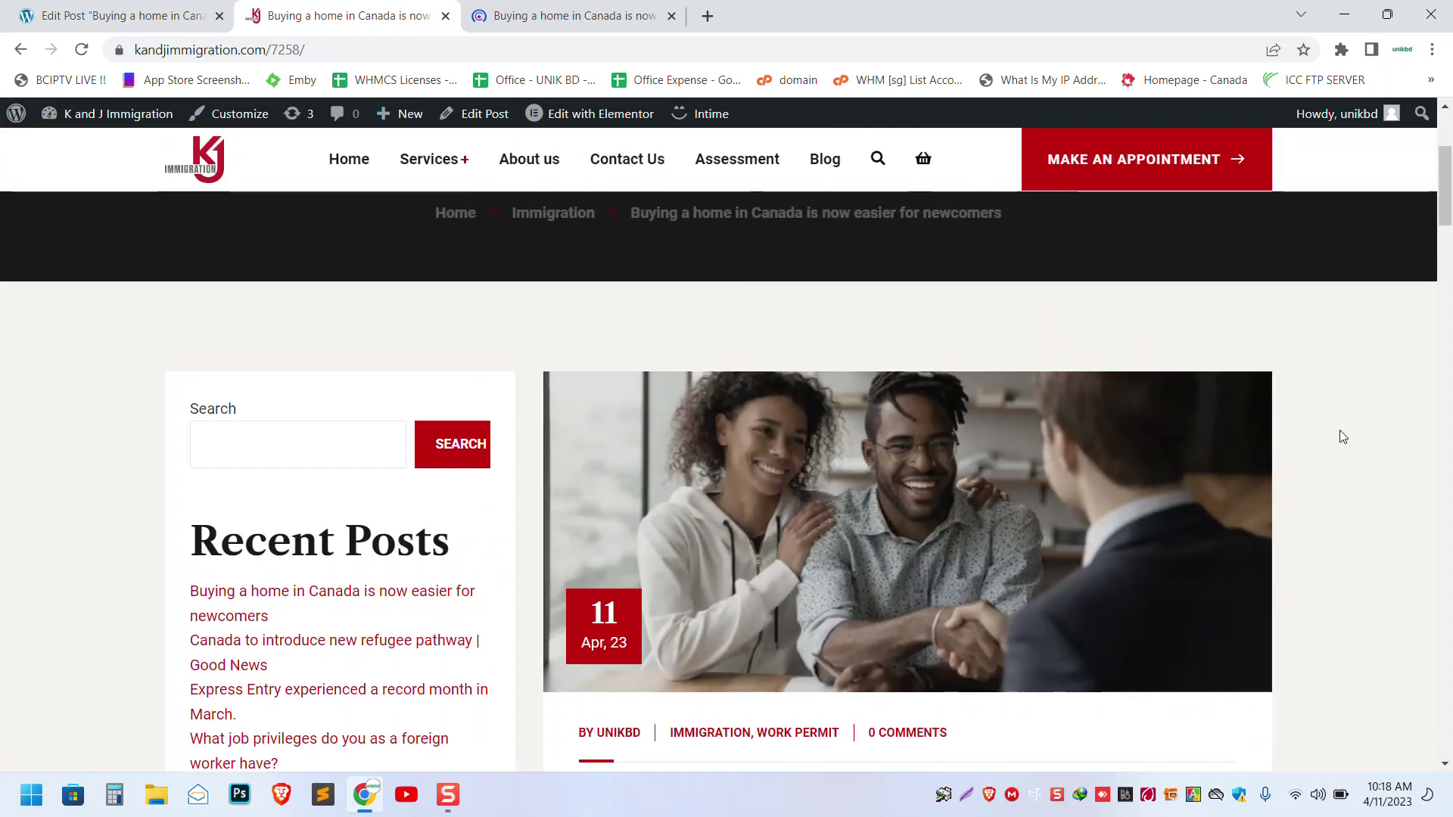
scroll(1342, 437, "down", 6)
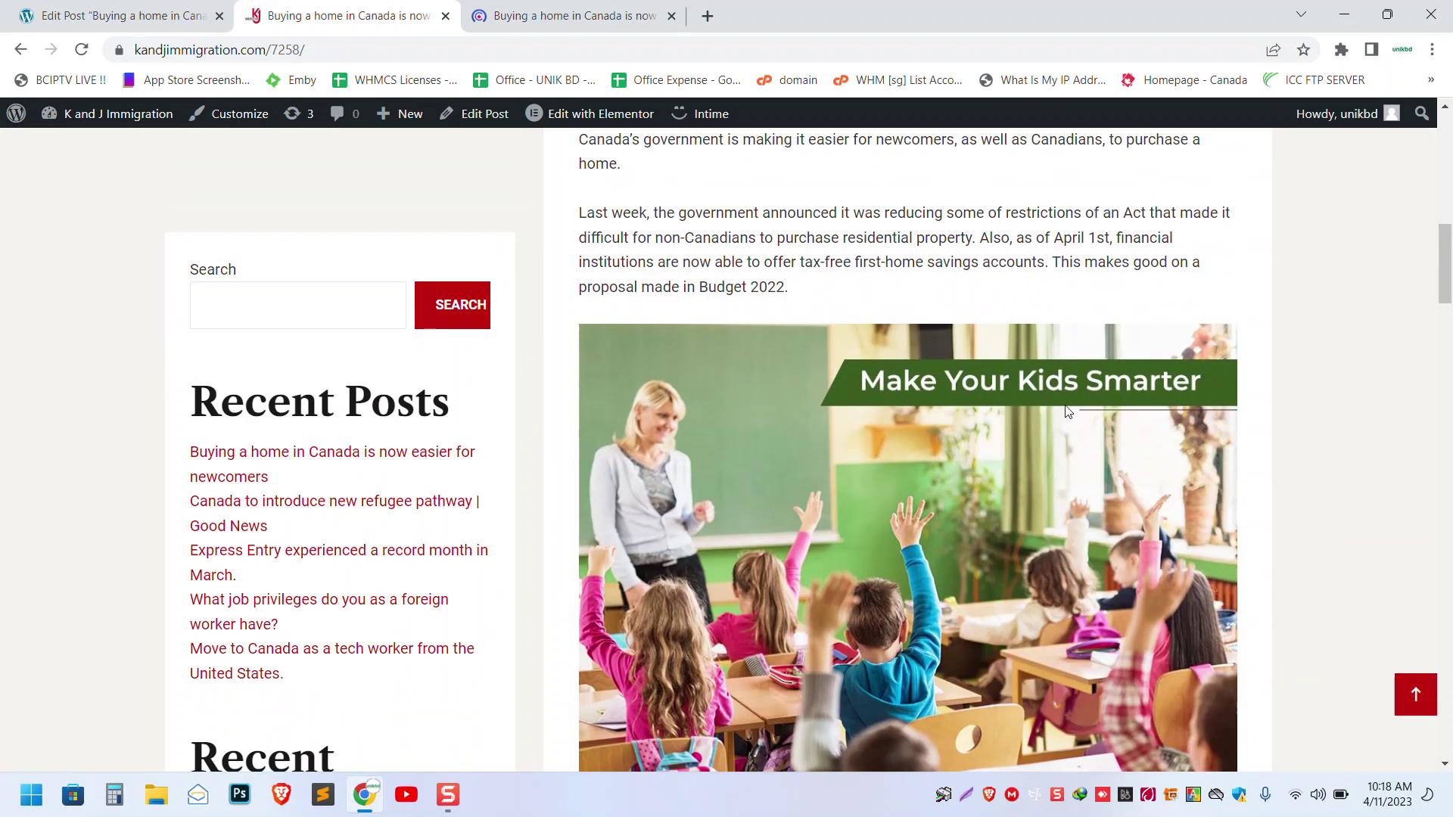
scroll(1022, 454, "down", 1)
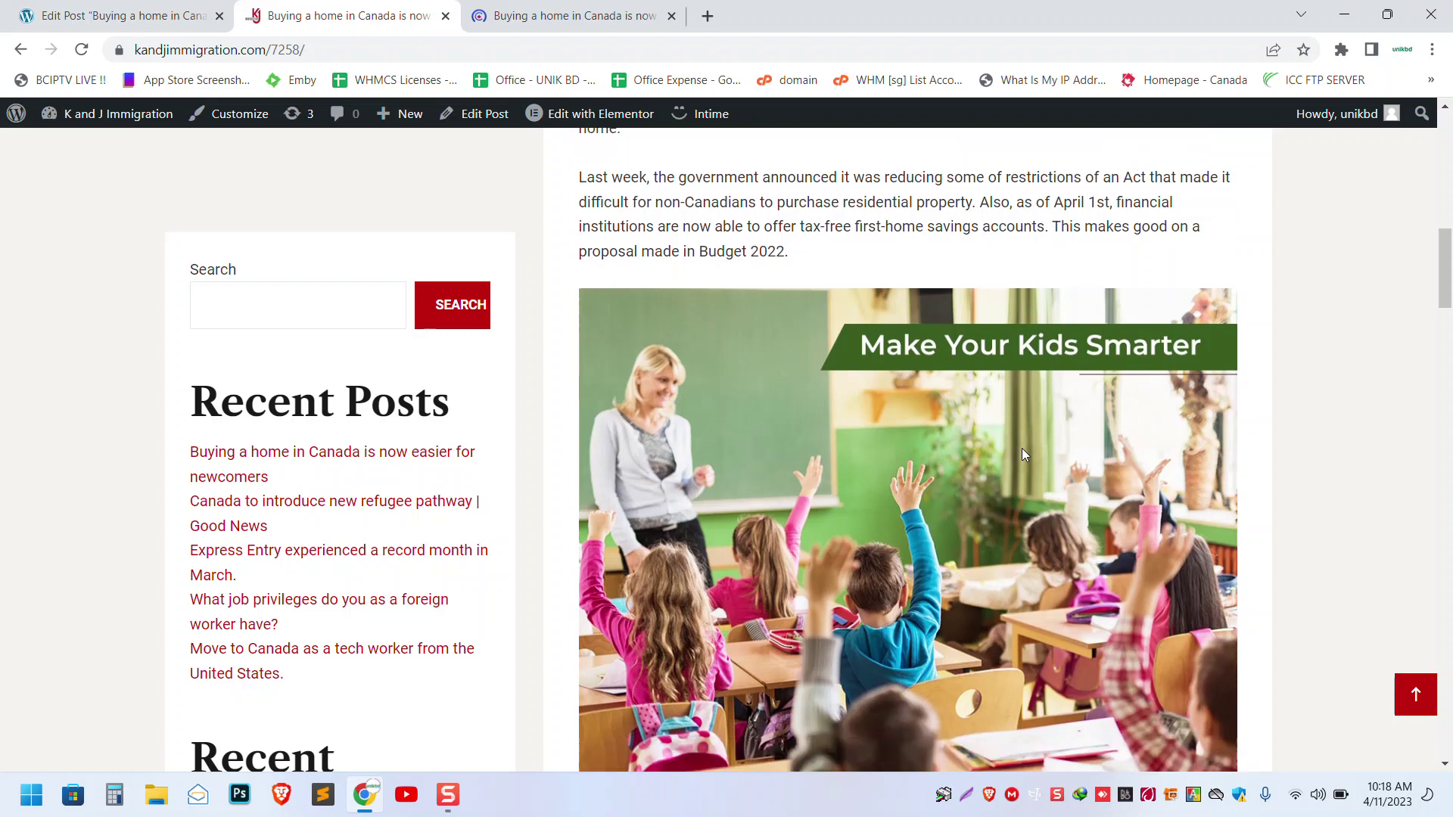
scroll(1021, 448, "up", 7)
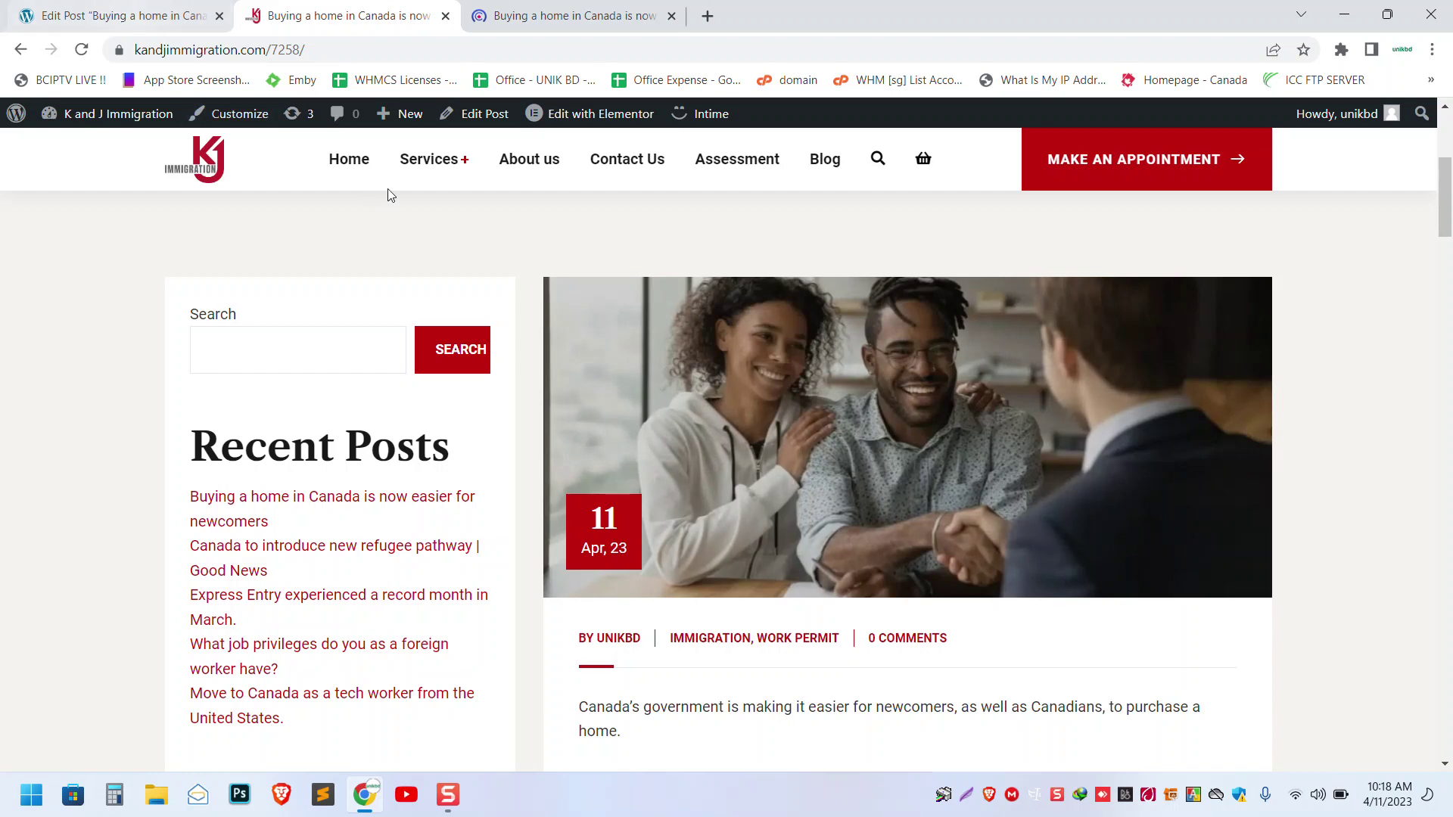
left_click(224, 161)
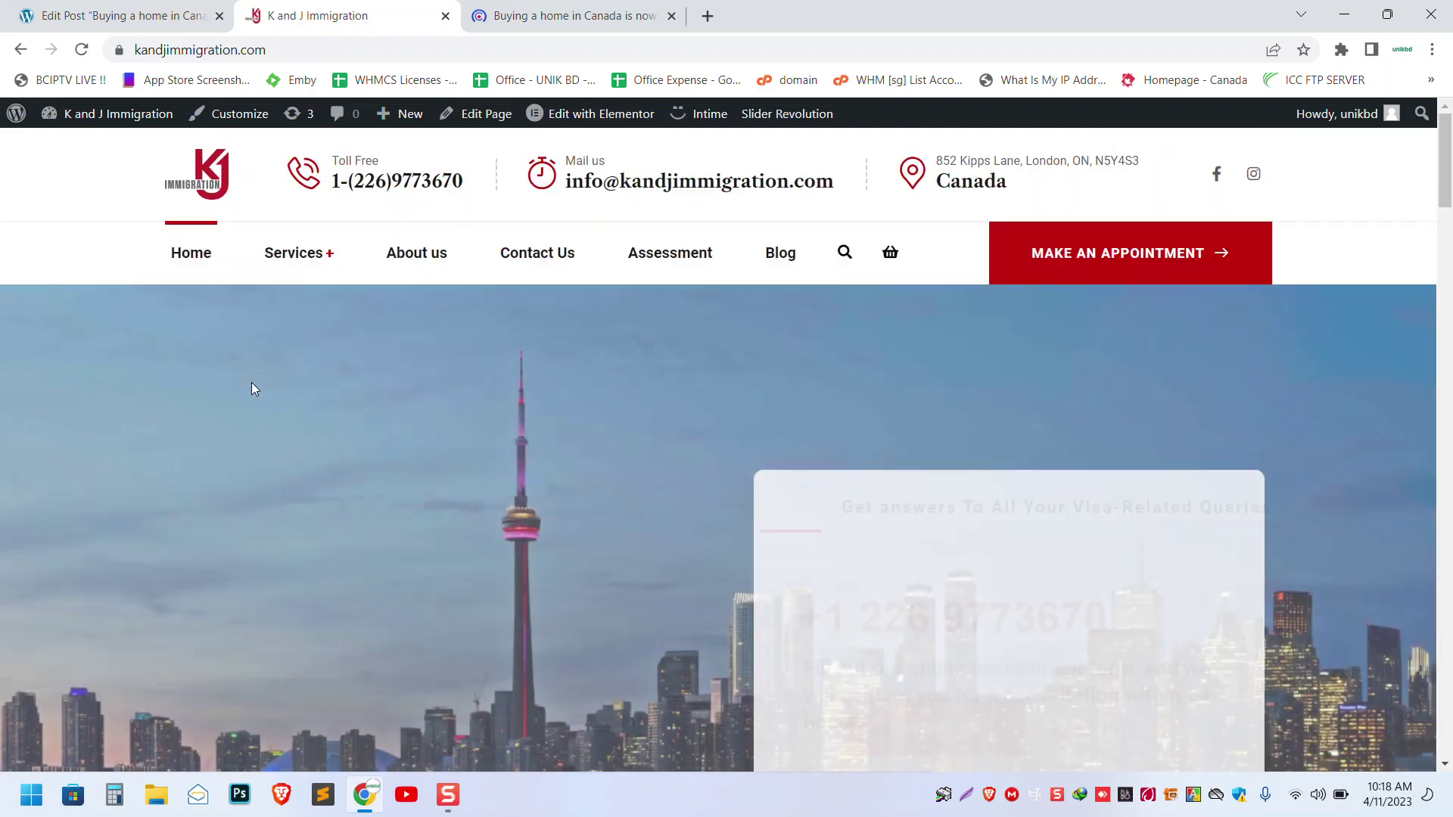
- From the Edit Post tab, go to Slider Revolution in the admin sidebar
scroll(252, 383, "down", 1)
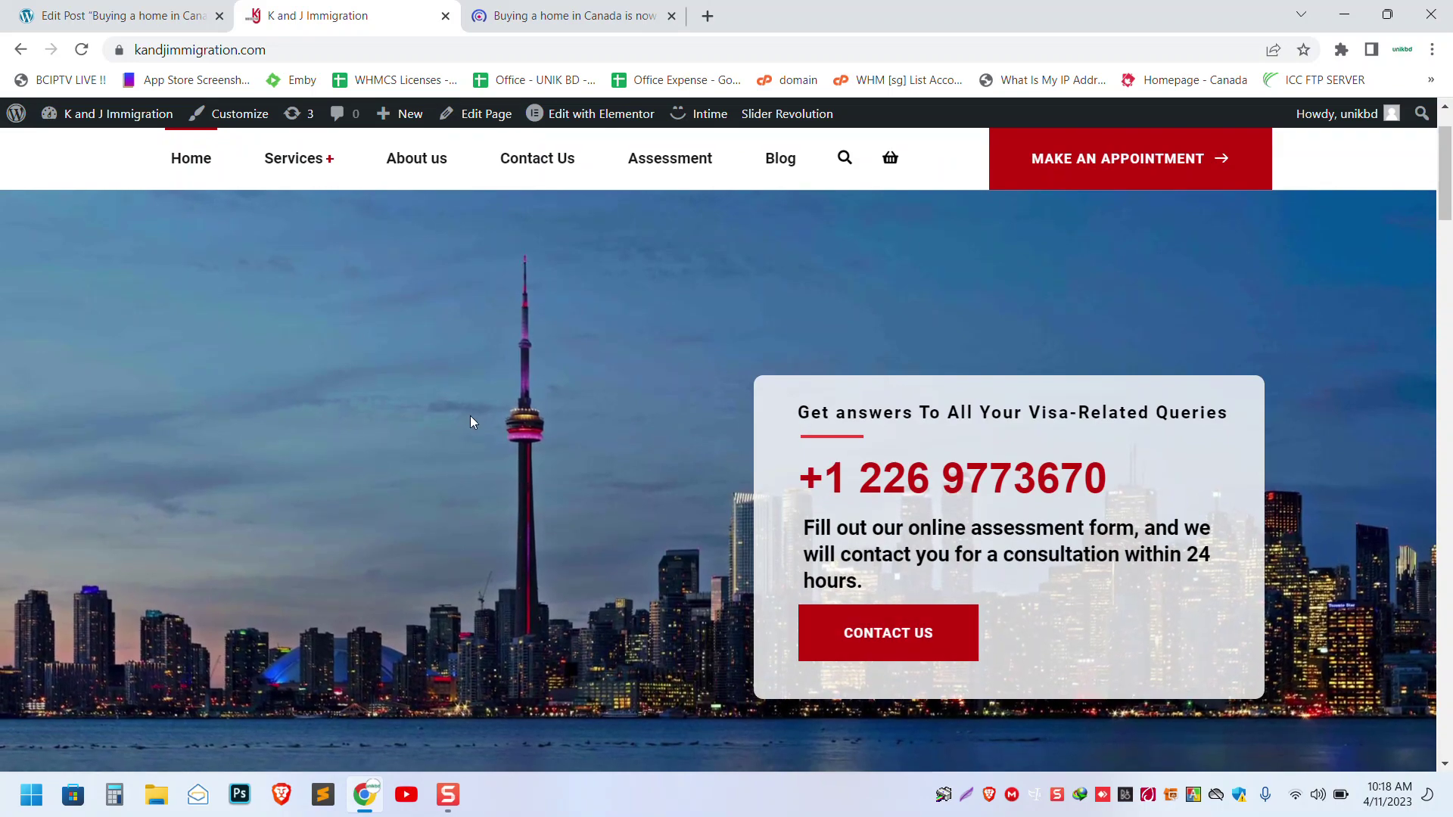
left_click(151, 16)
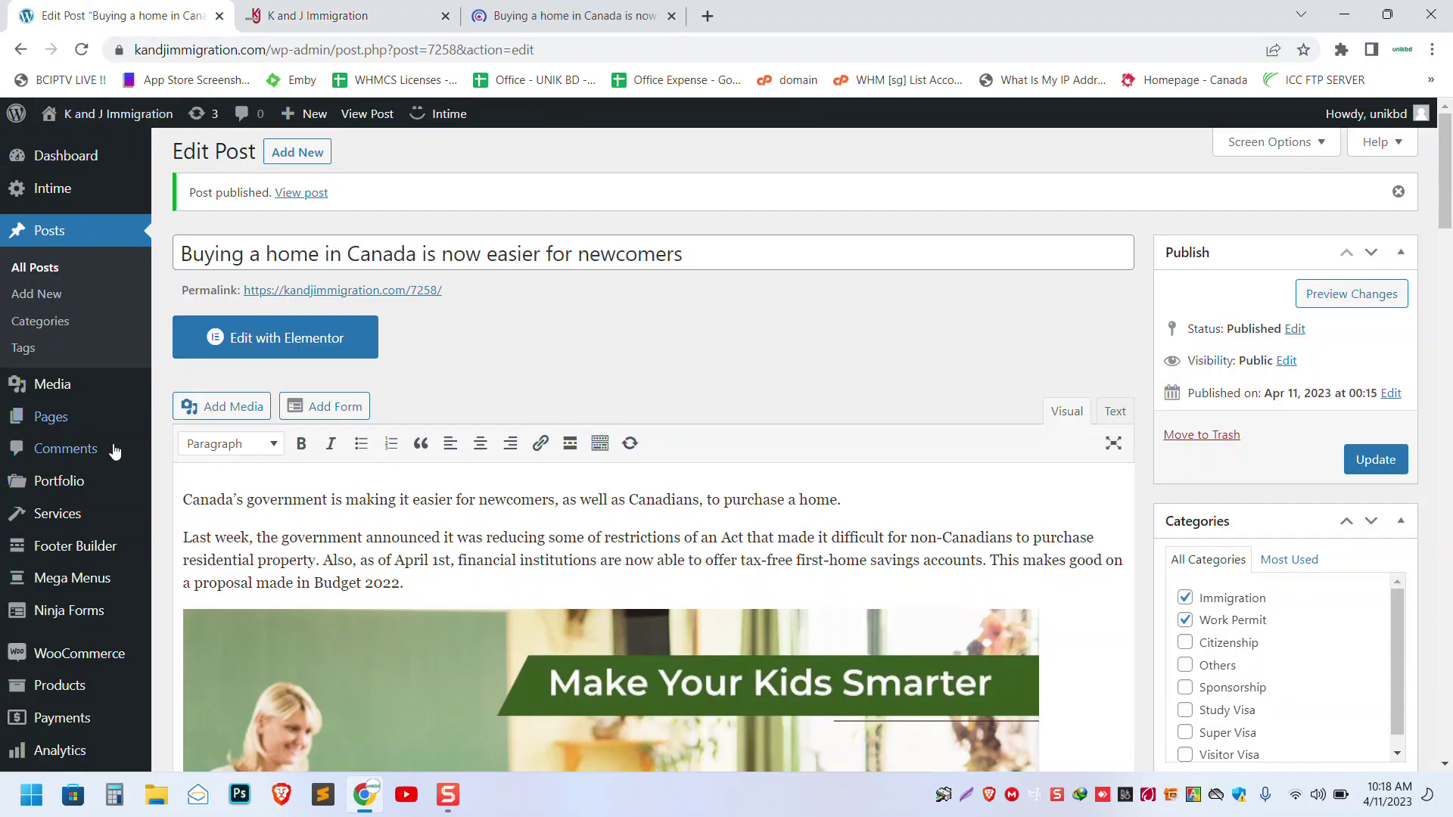
scroll(106, 446, "down", 5)
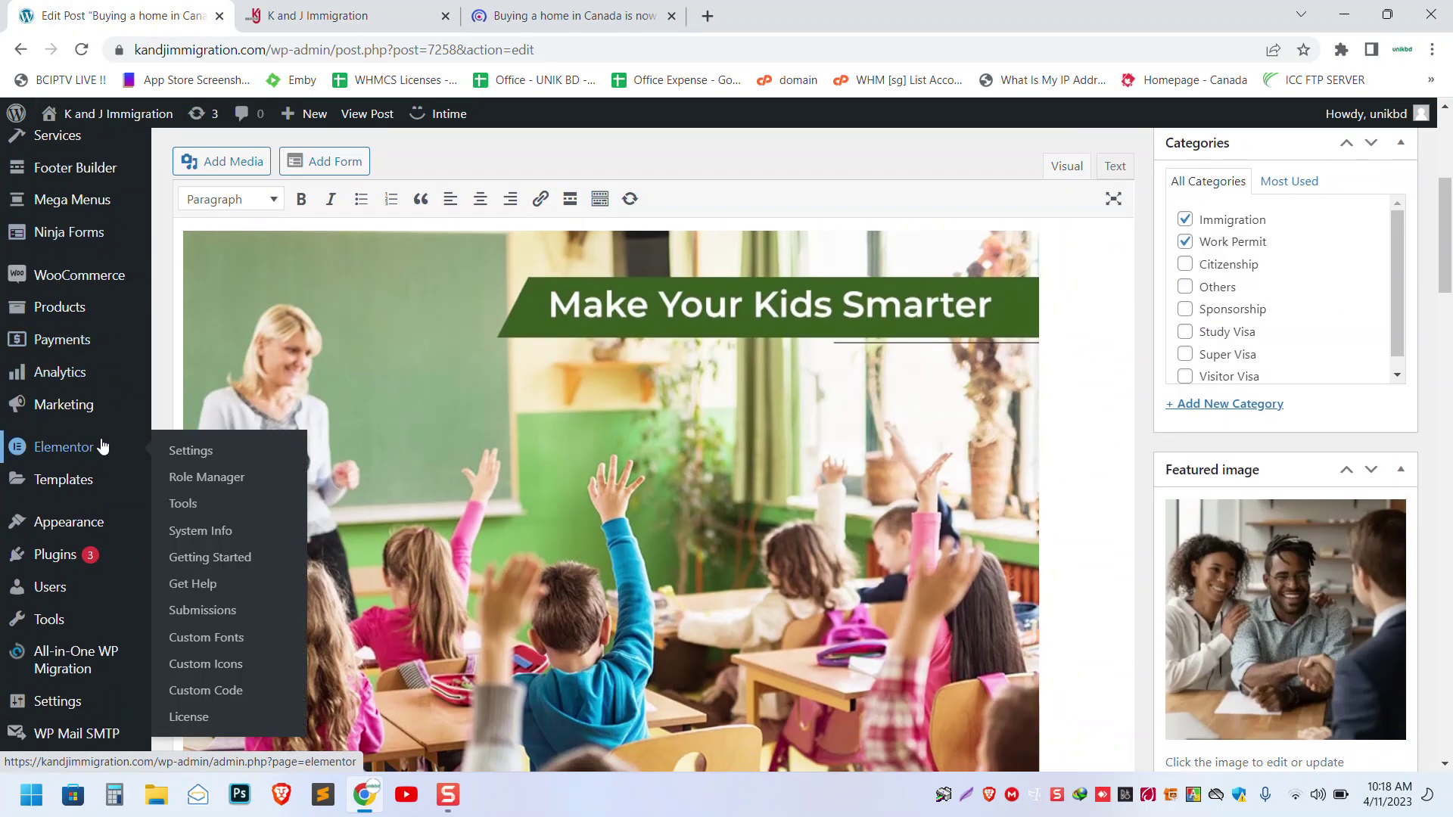
scroll(99, 448, "down", 4)
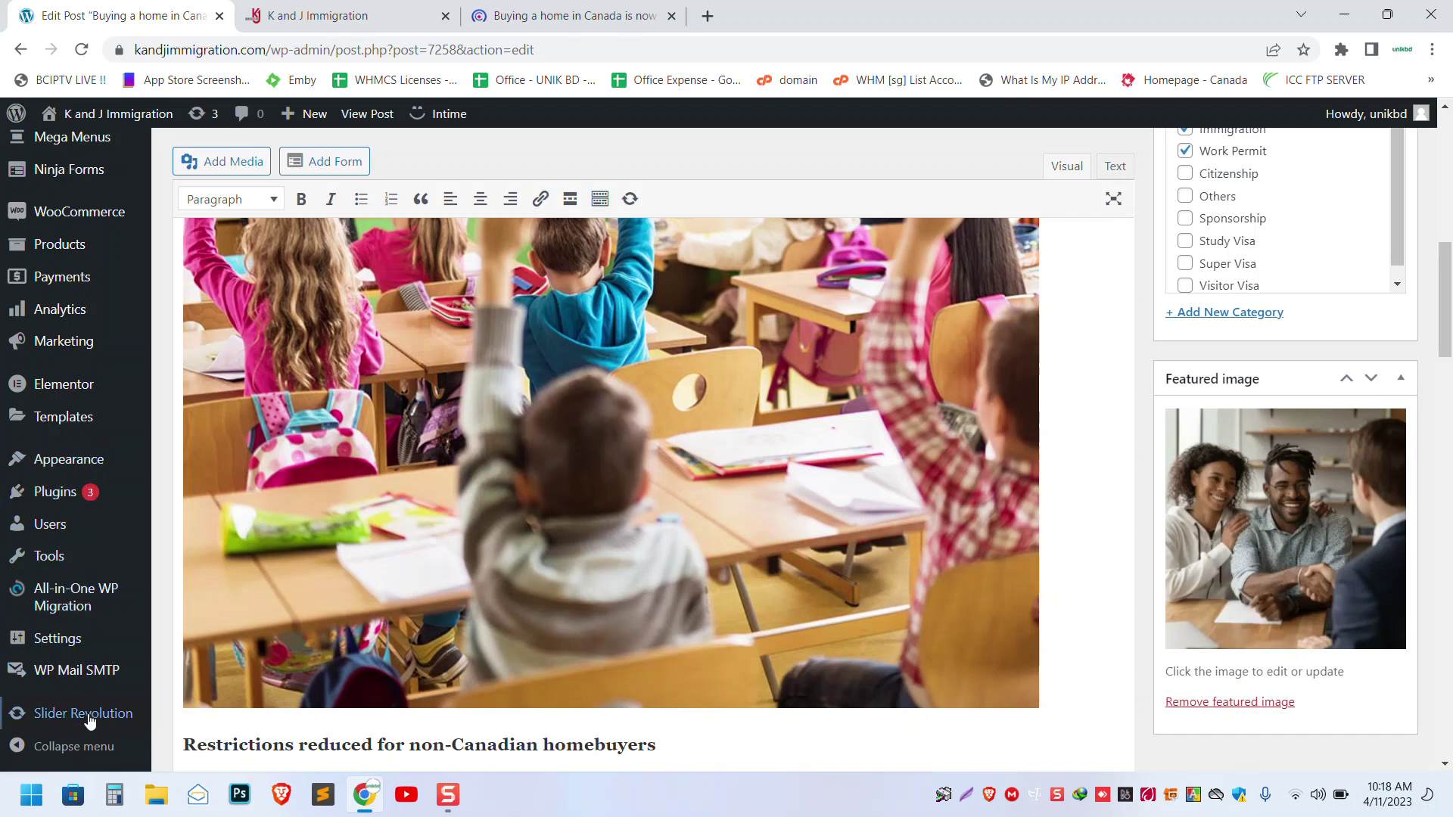
mouse_move(83, 725)
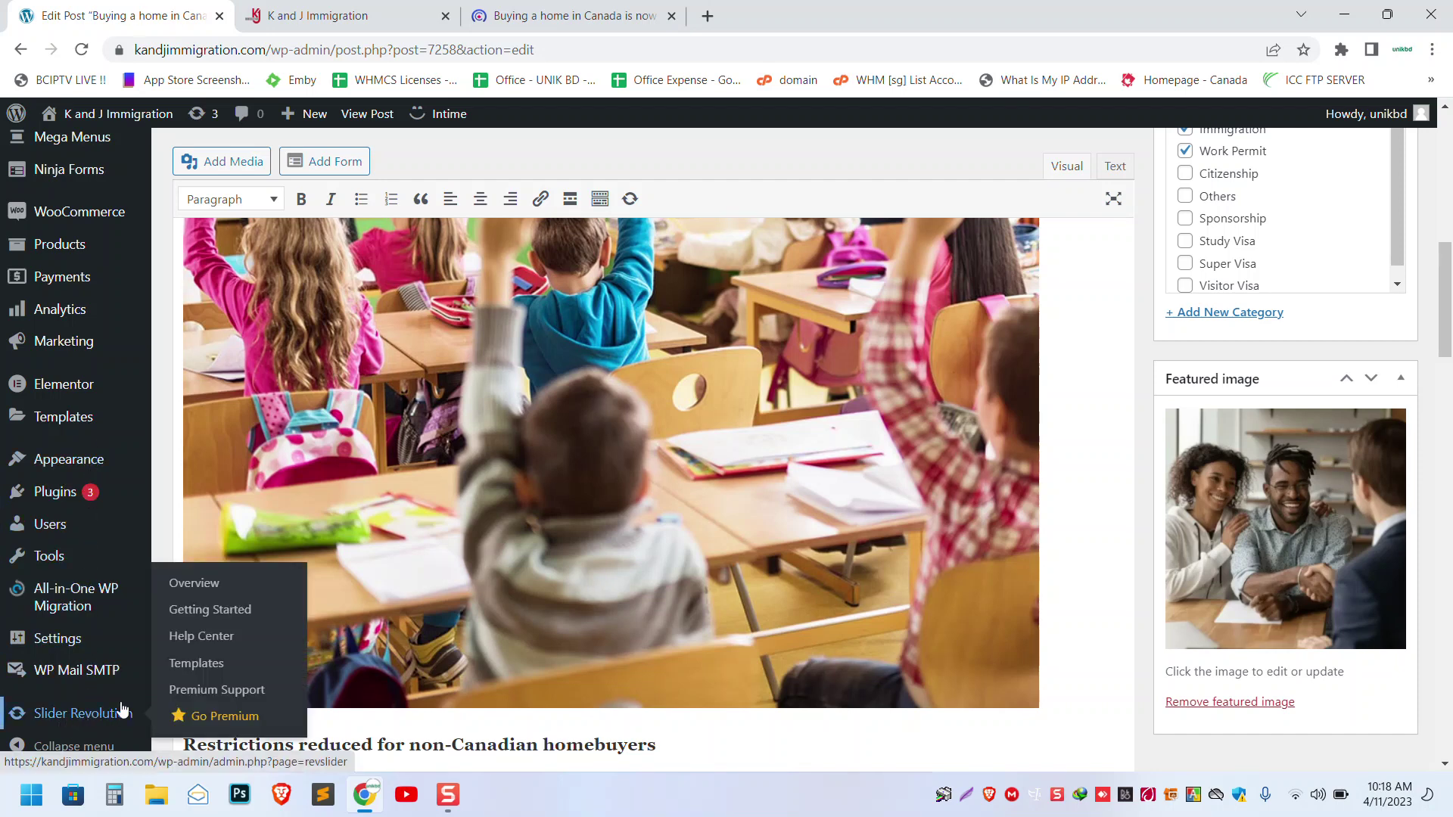
left_click(86, 721)
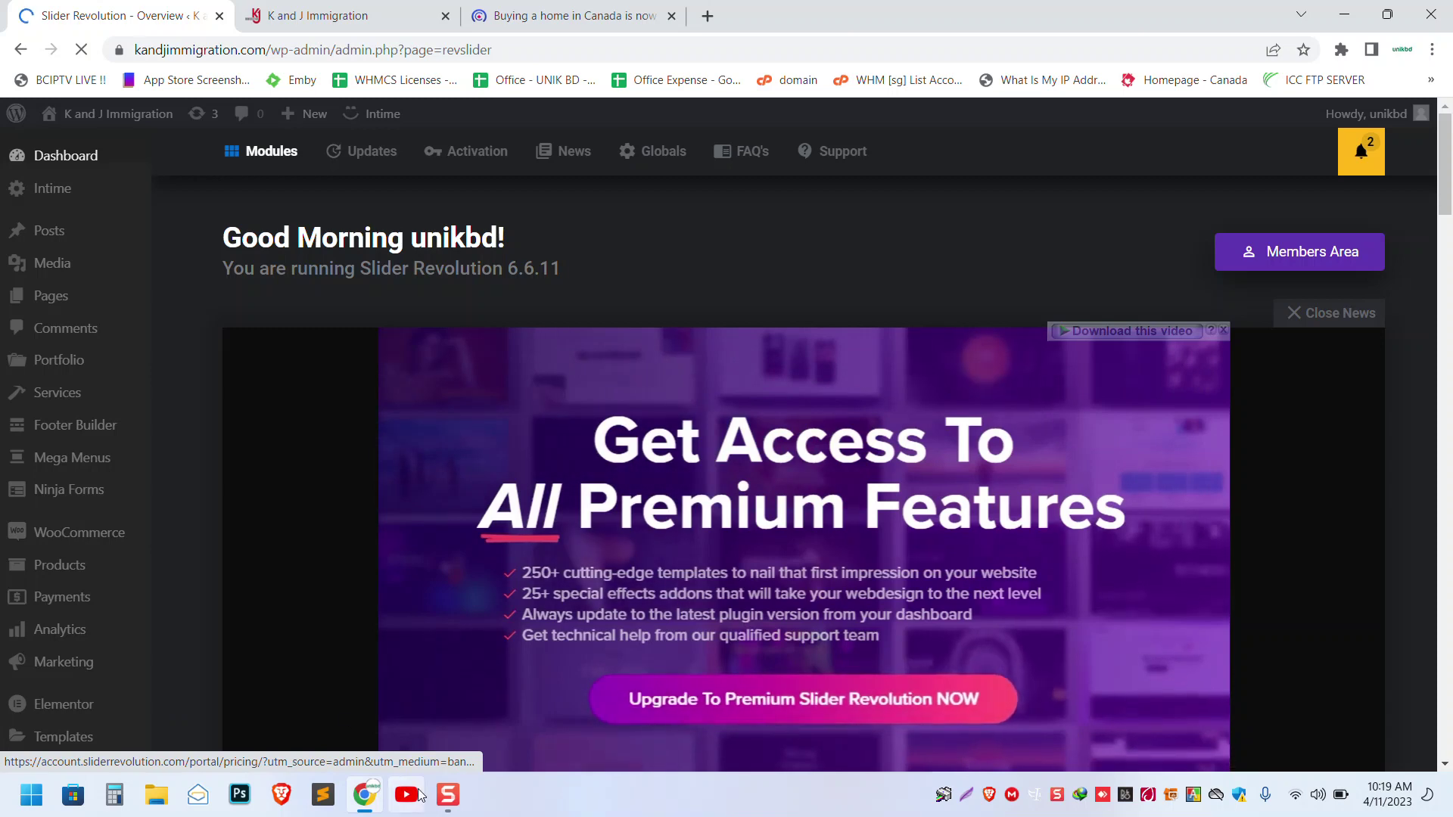
- Return to the Slider Revolution dashboard and dismiss the promotional News video
left_click(448, 794)
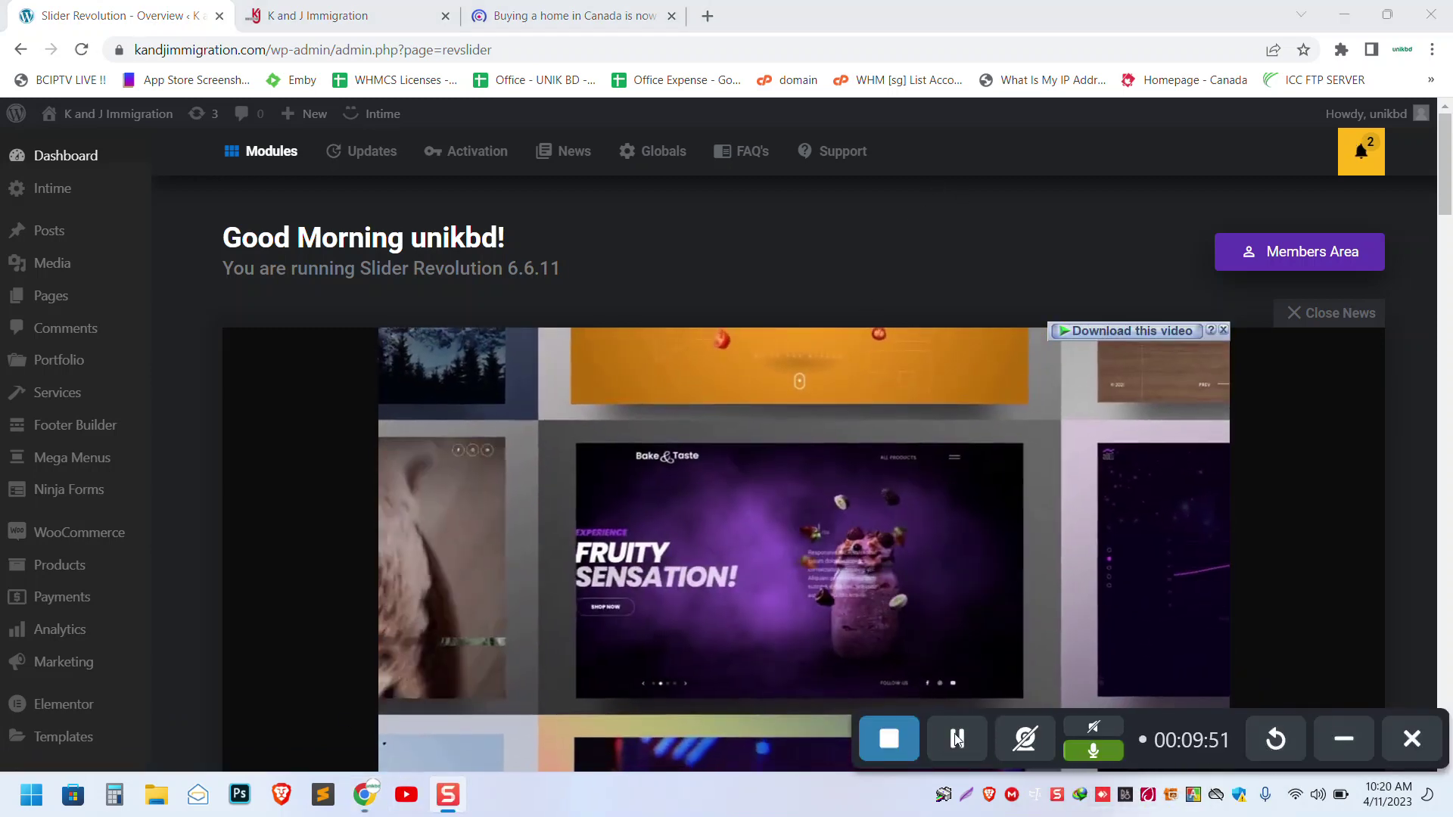
key("ctrl+t")
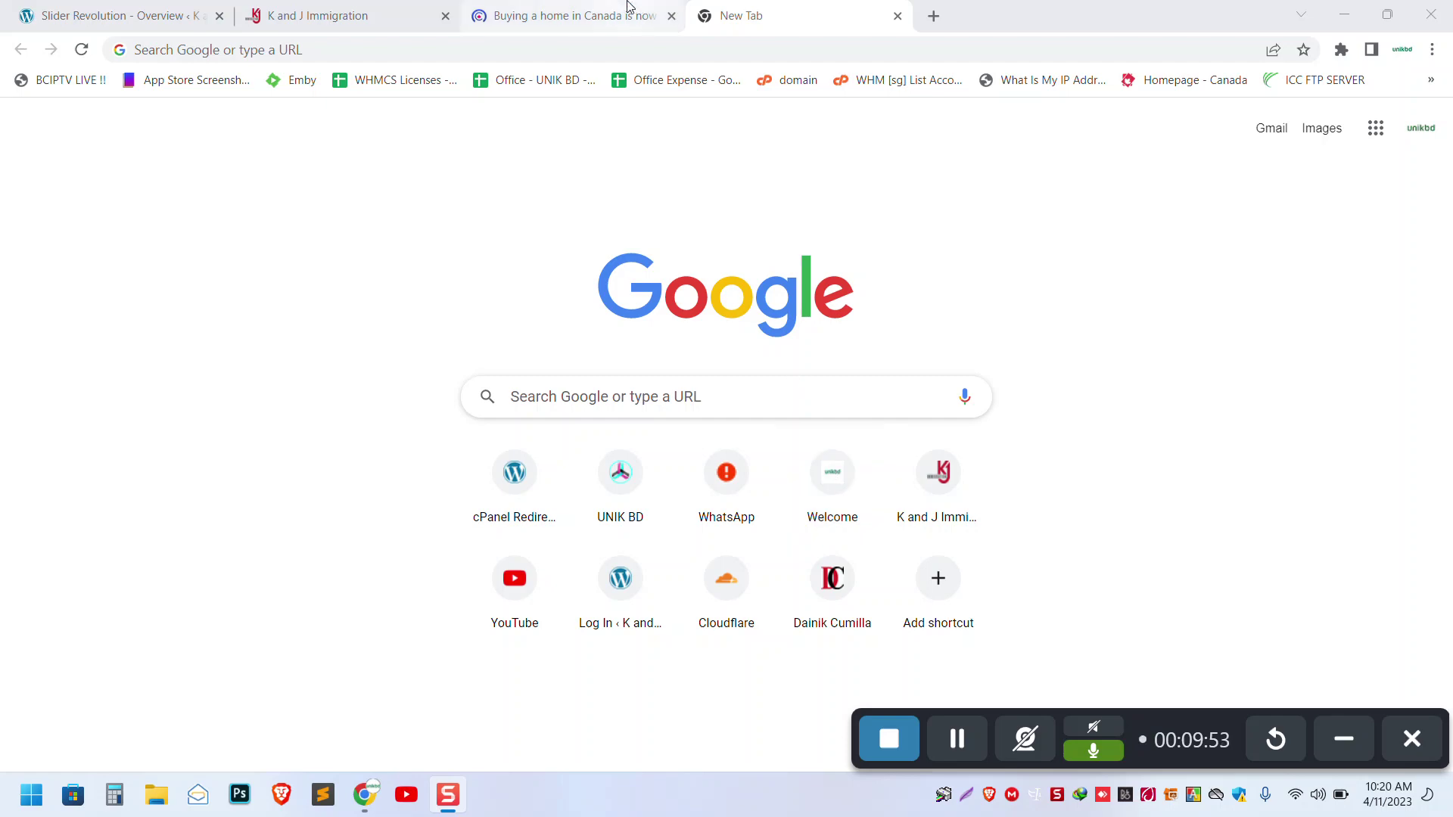
left_click(627, 6)
left_click(326, 17)
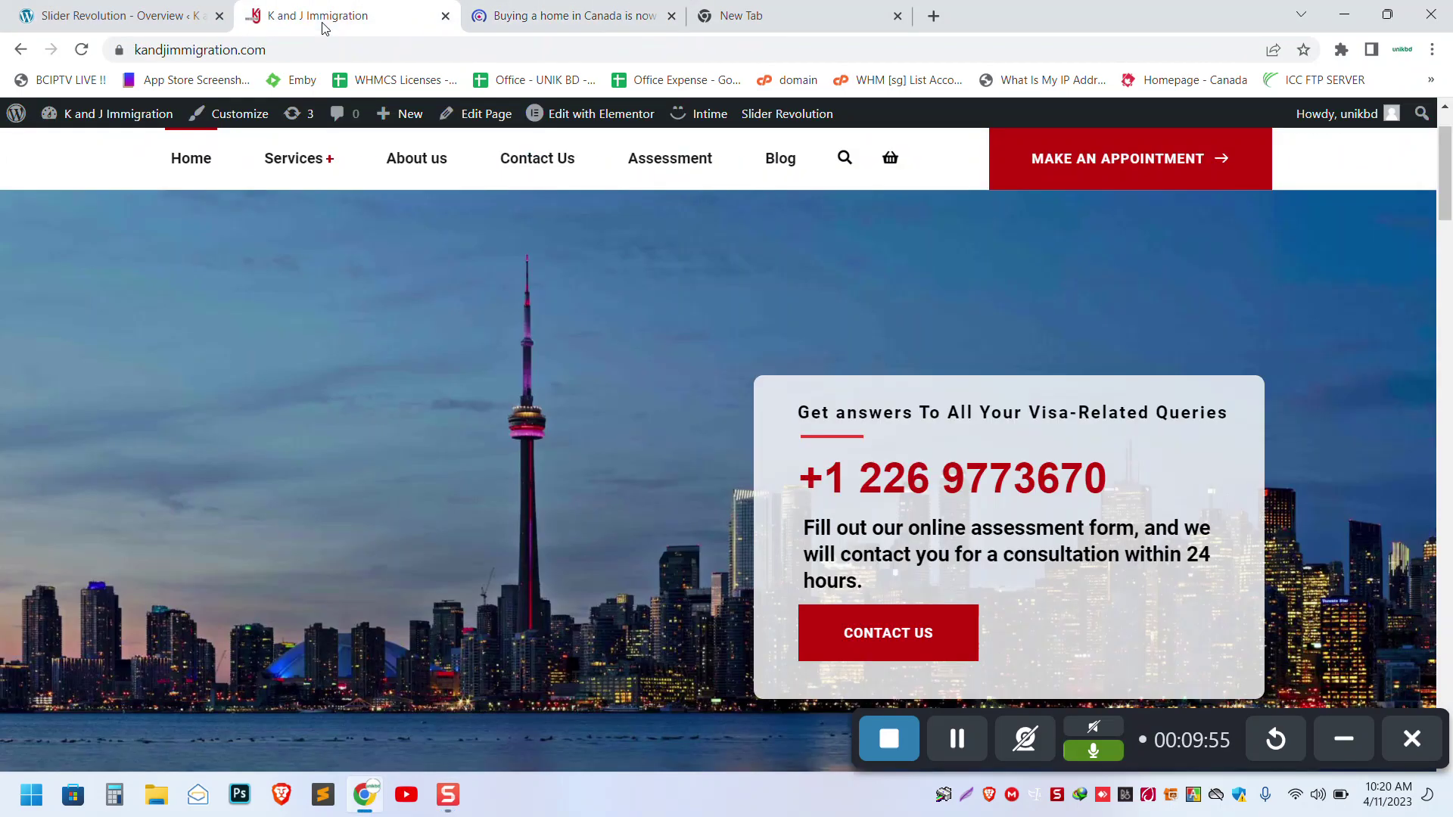
left_click(168, 6)
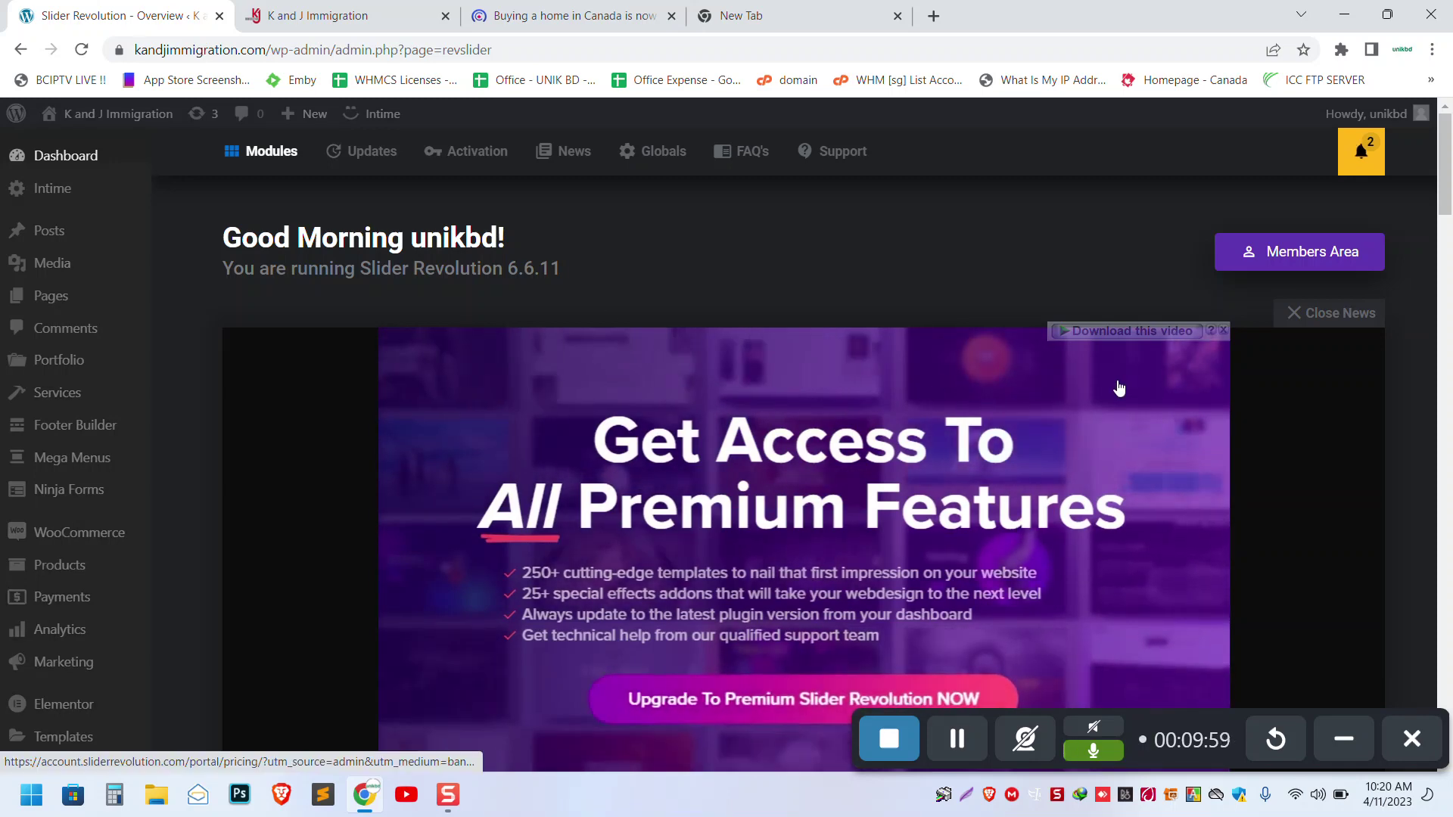
left_click(1340, 737)
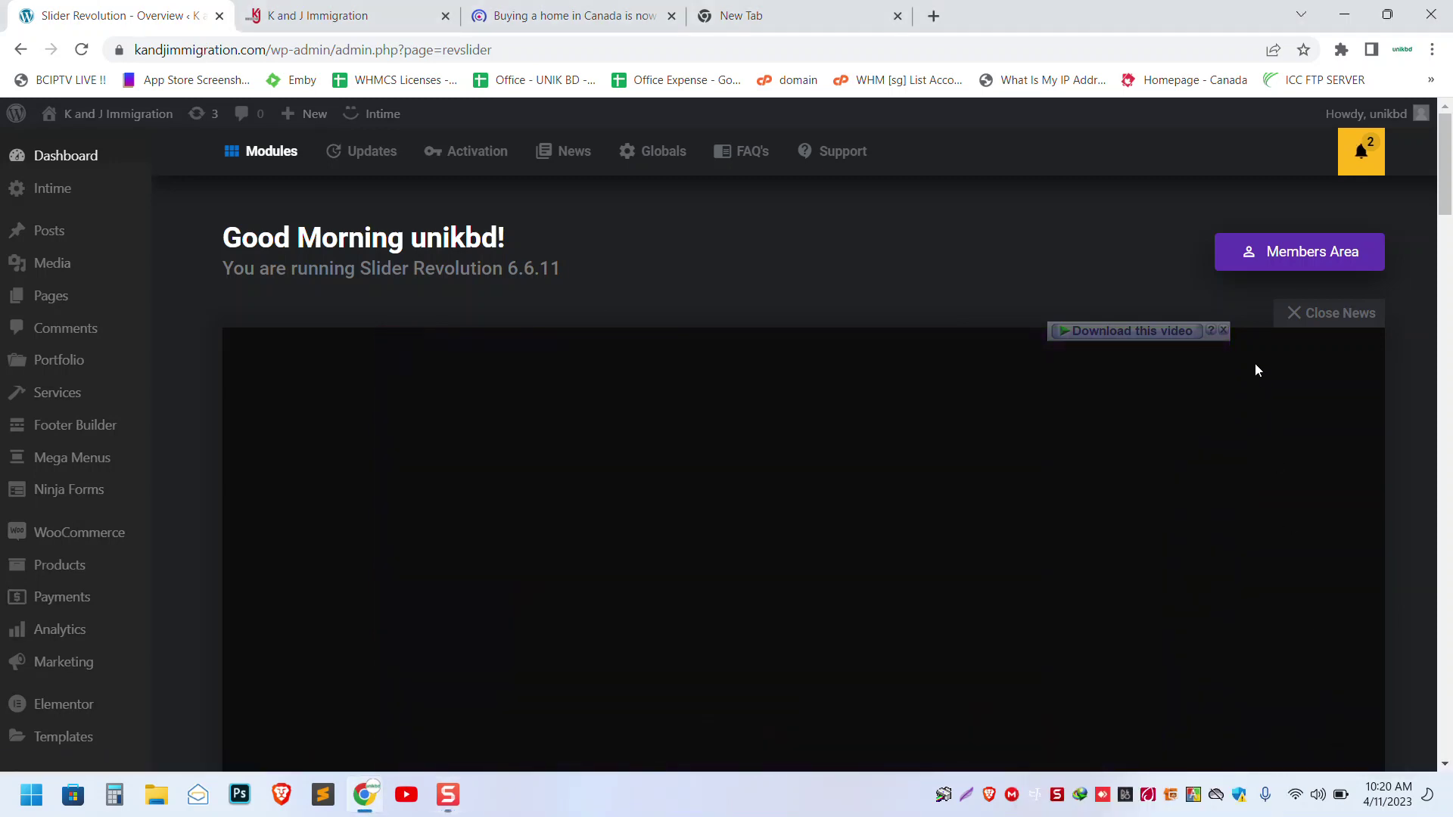
left_click(1314, 313)
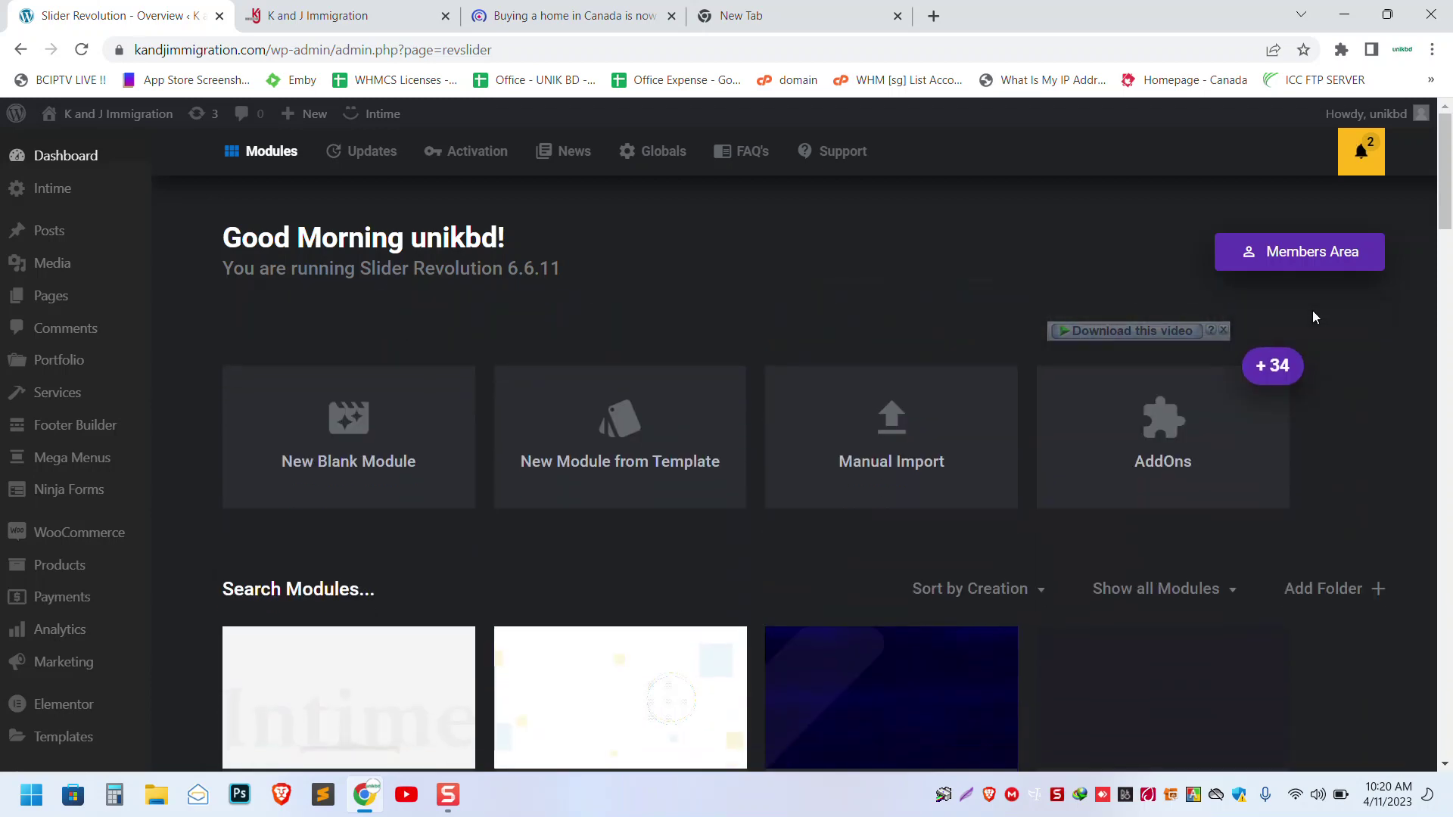
- Open the Business 1 module from page 2 of the slider modules list
scroll(1256, 312, "down", 7)
scroll(943, 312, "up", 3)
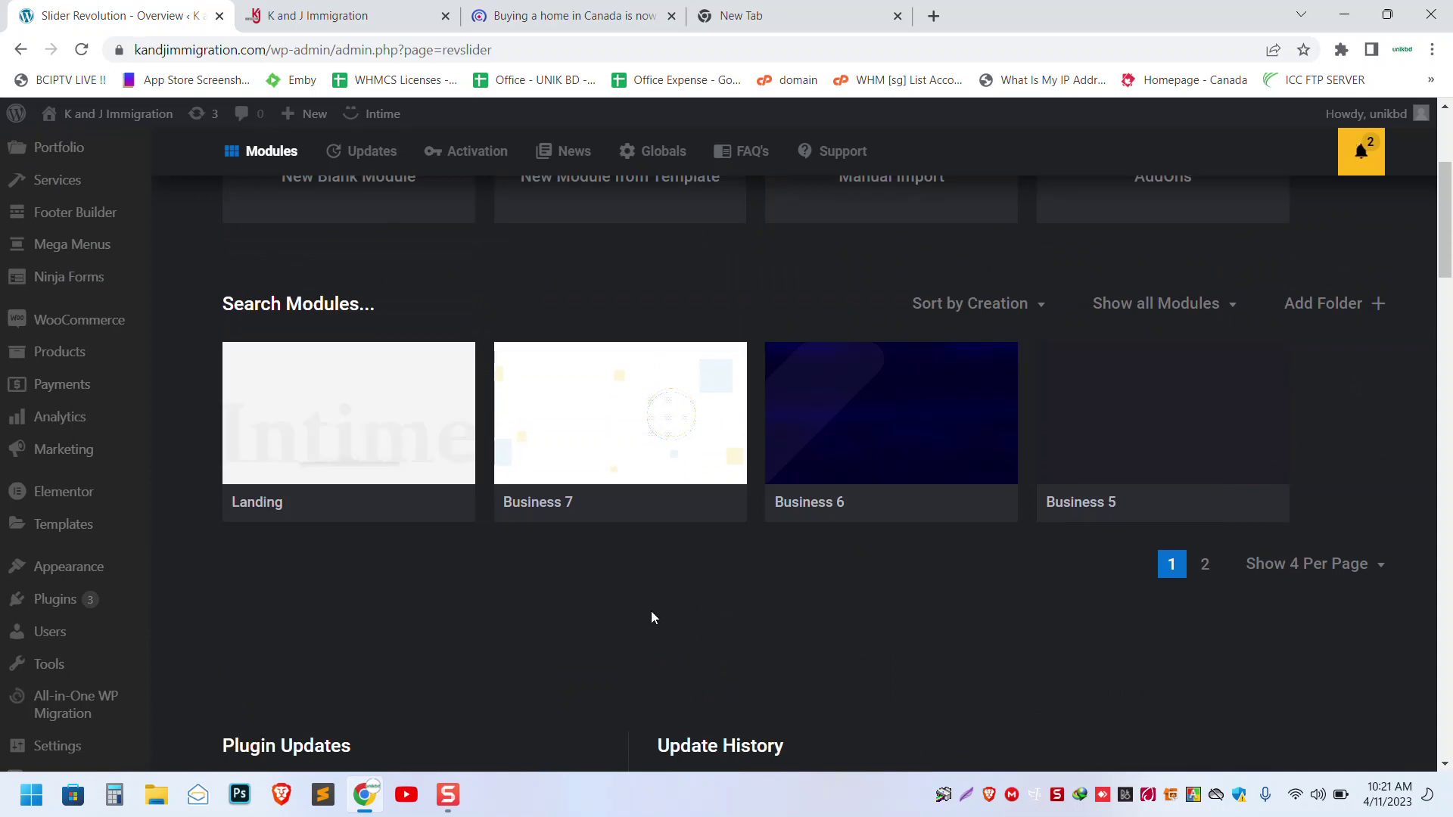
left_click(1204, 566)
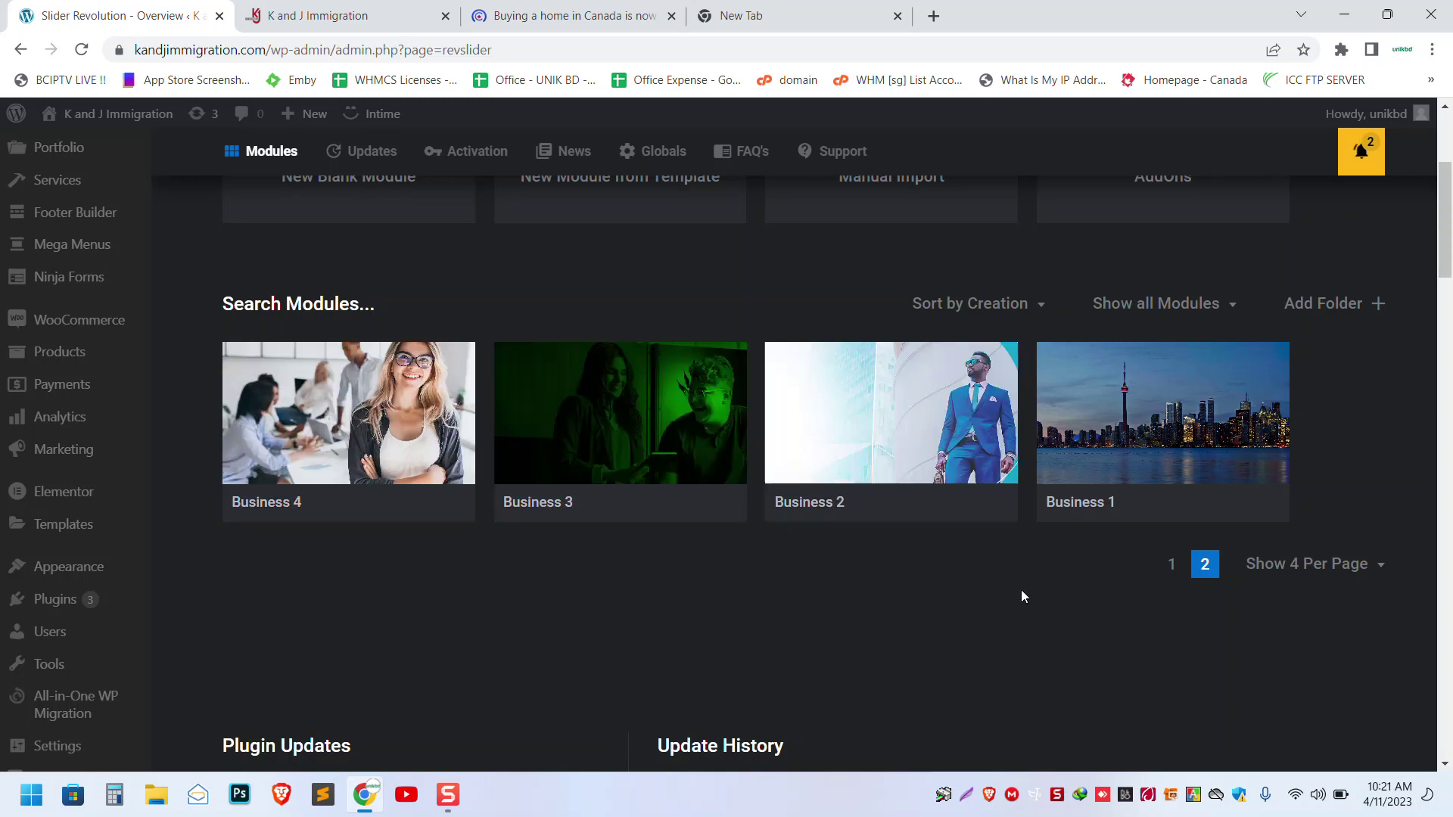
mouse_move(1137, 426)
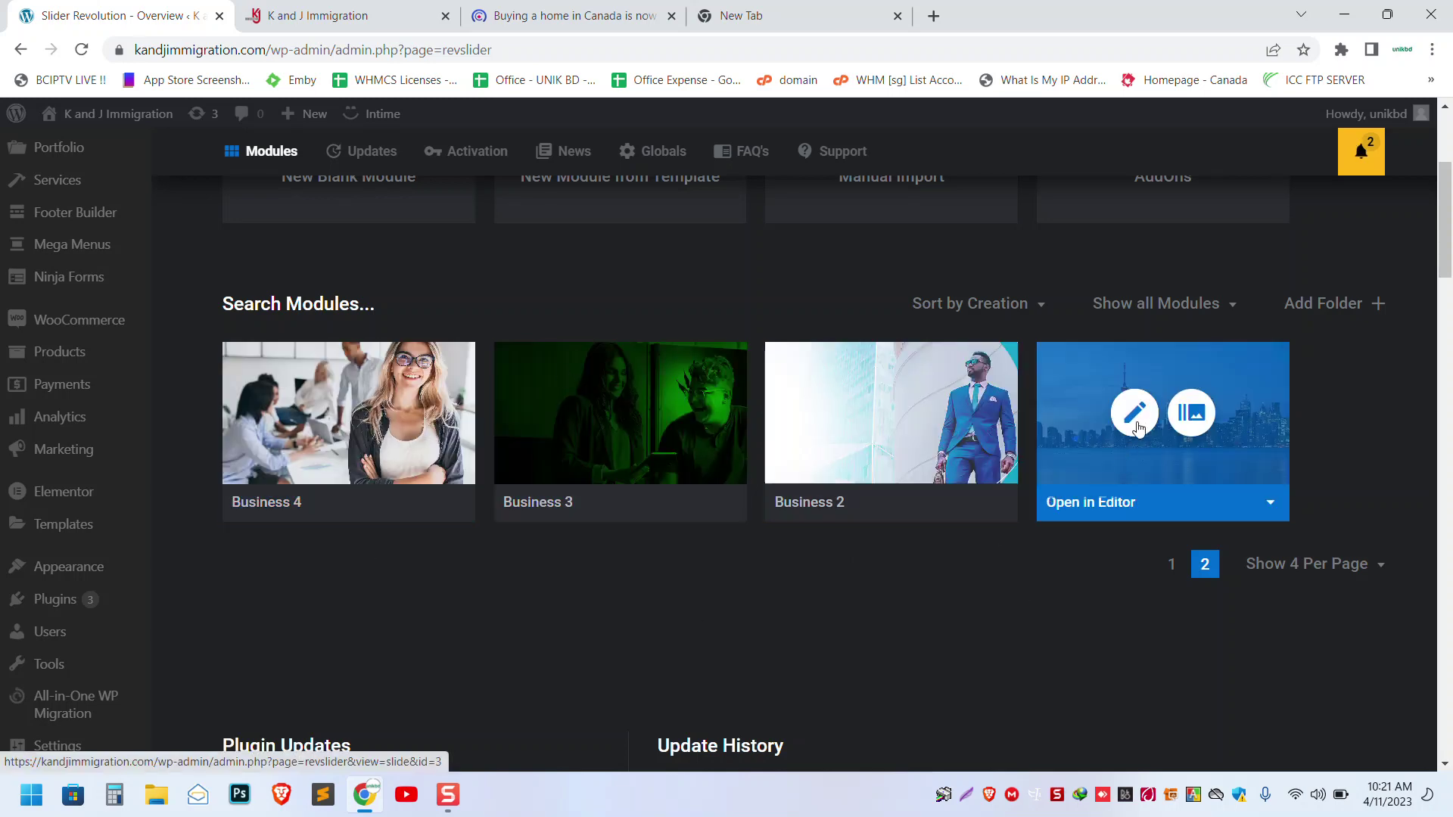
left_click(1135, 414)
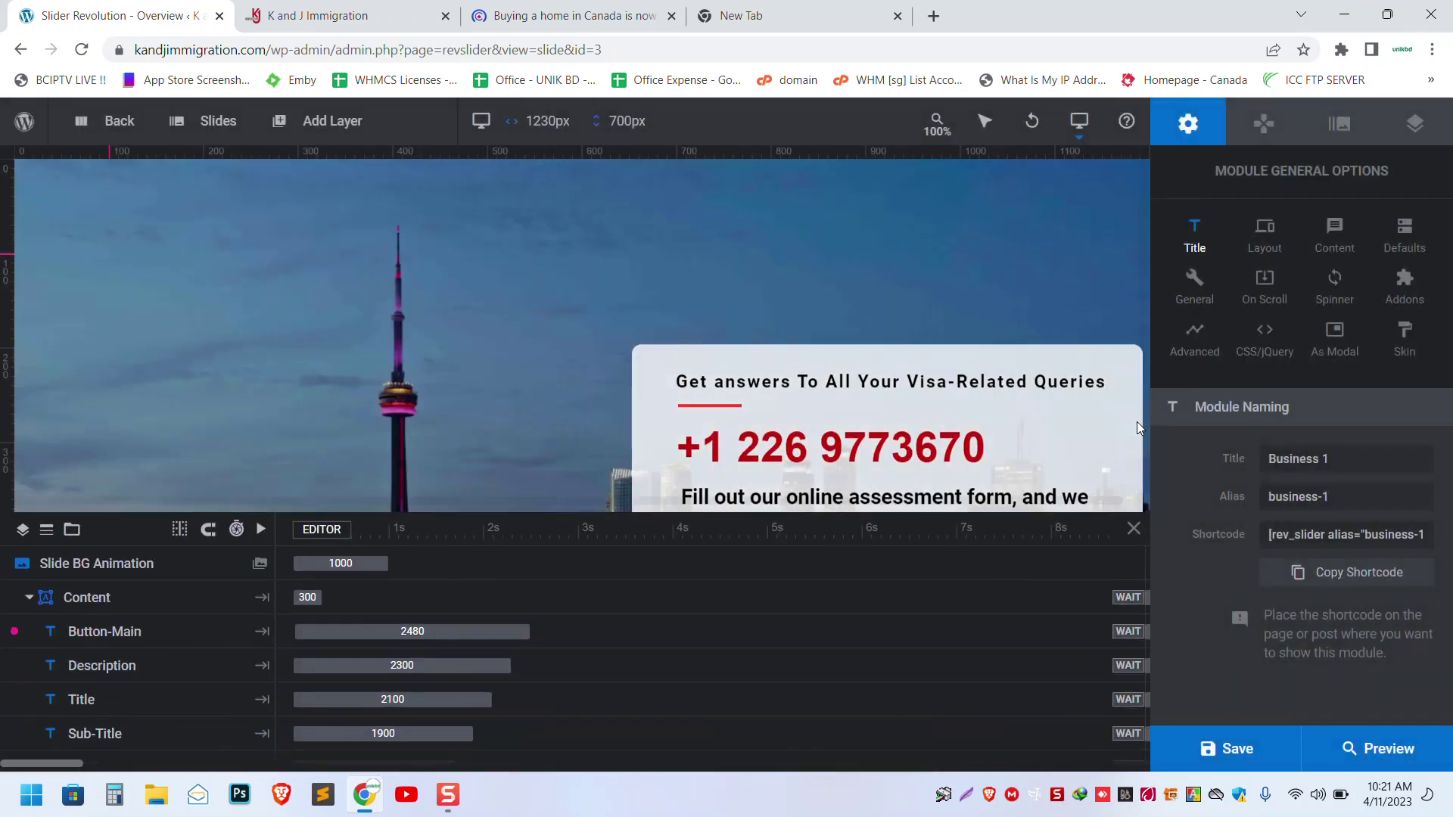
- Show the Slide Options for Business 1, where Background Source is set to Image
scroll(566, 328, "down", 2)
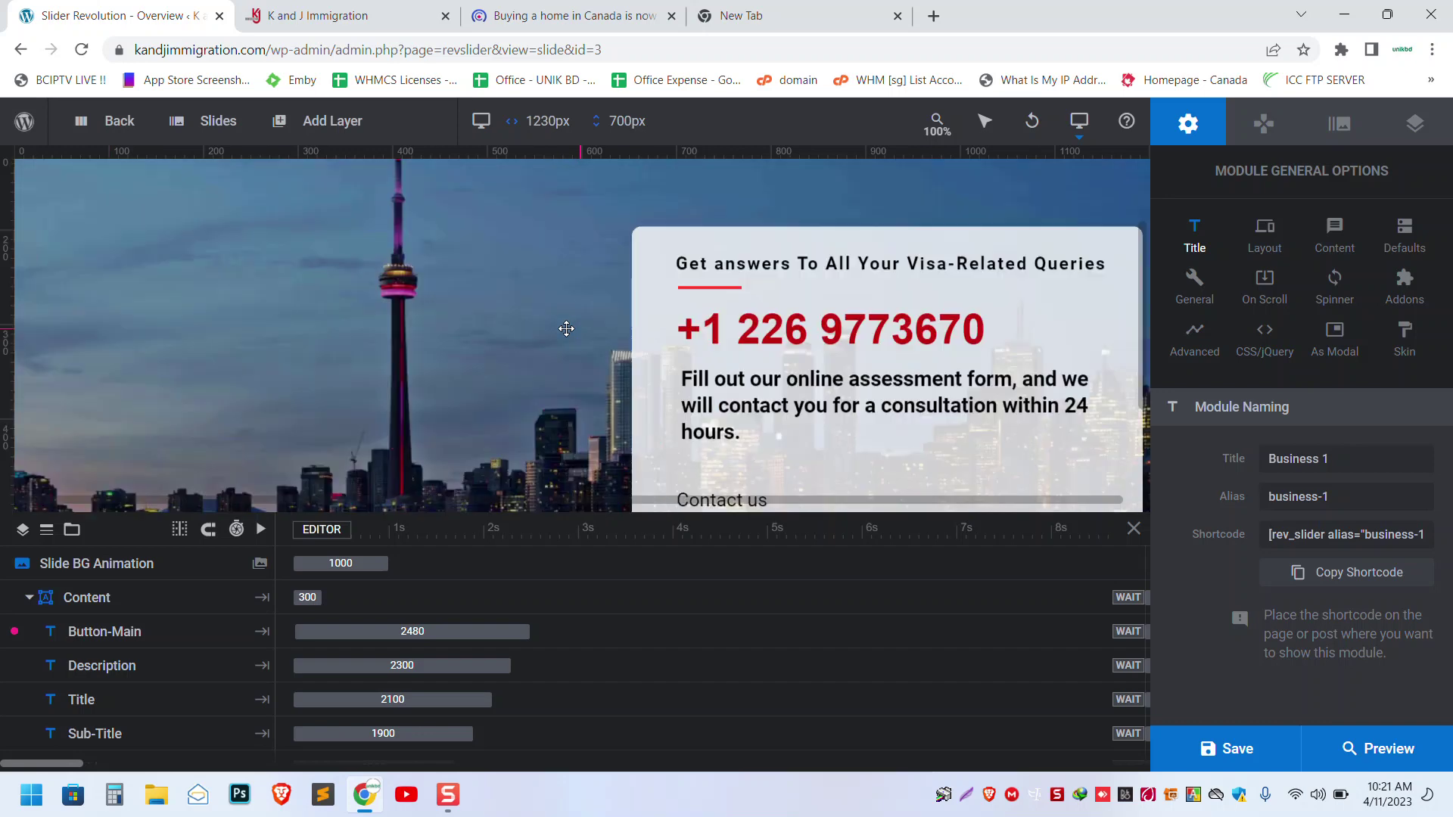
scroll(566, 328, "down", 2)
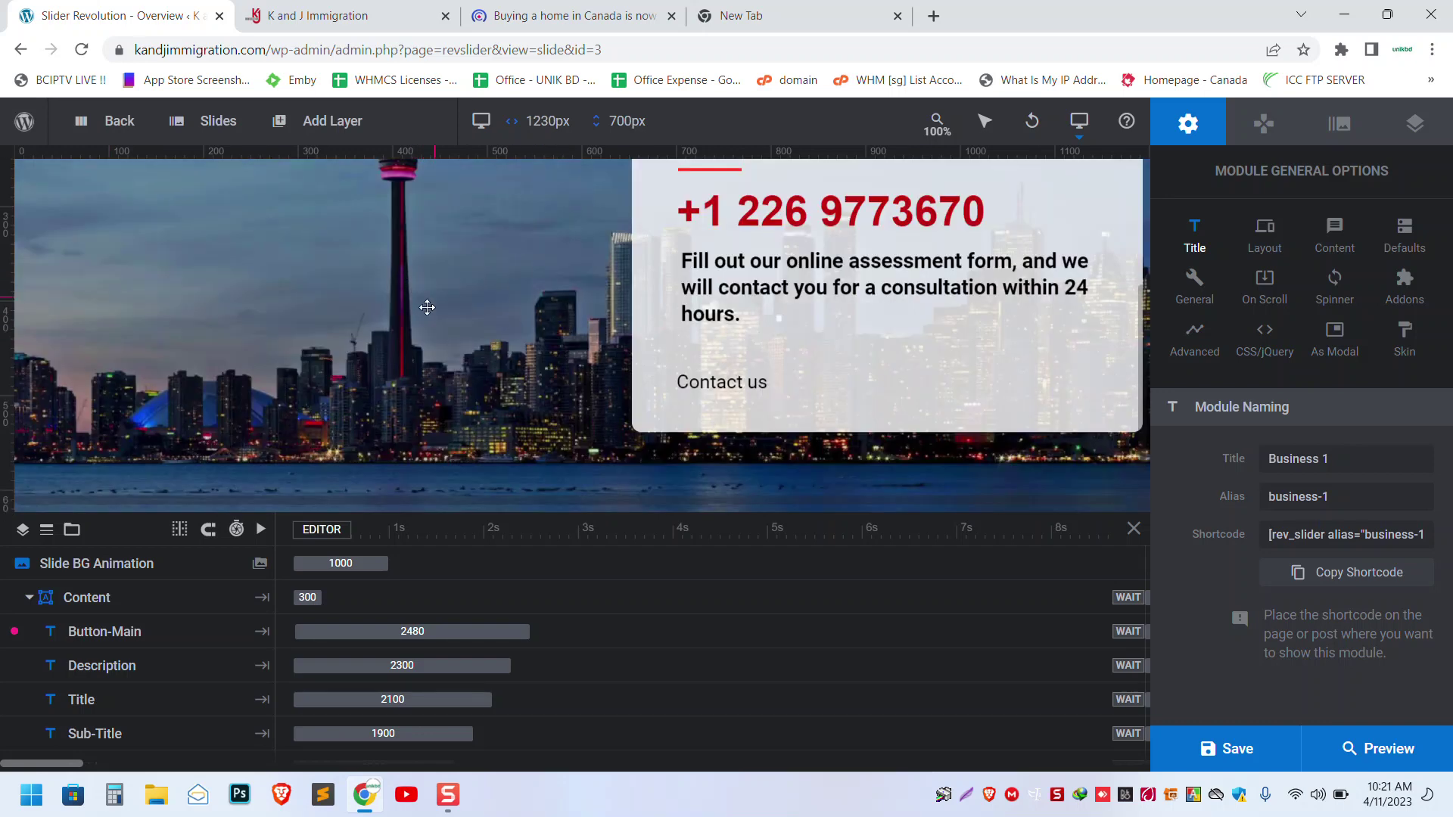
scroll(399, 318, "up", 2)
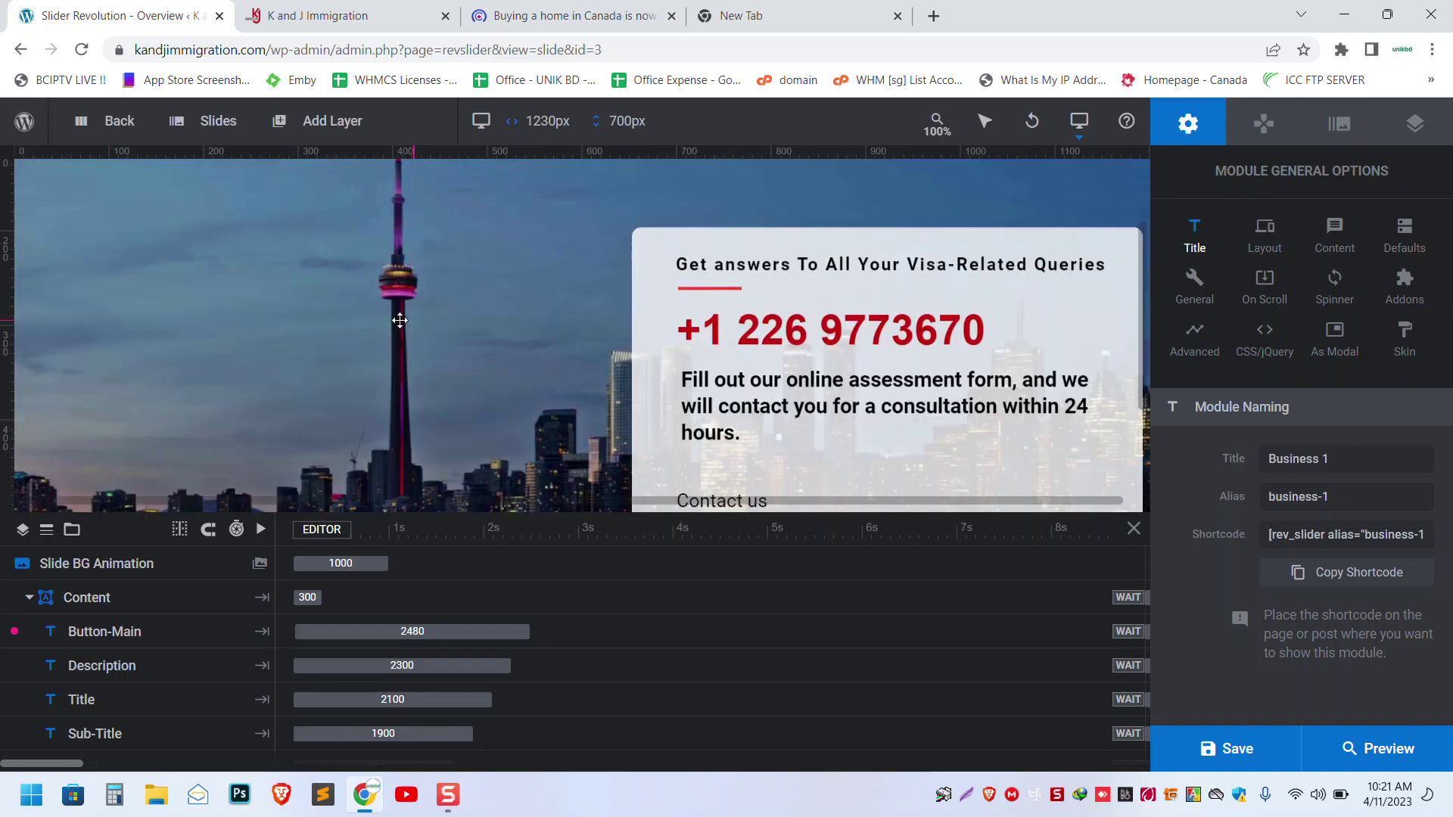
left_click(1332, 126)
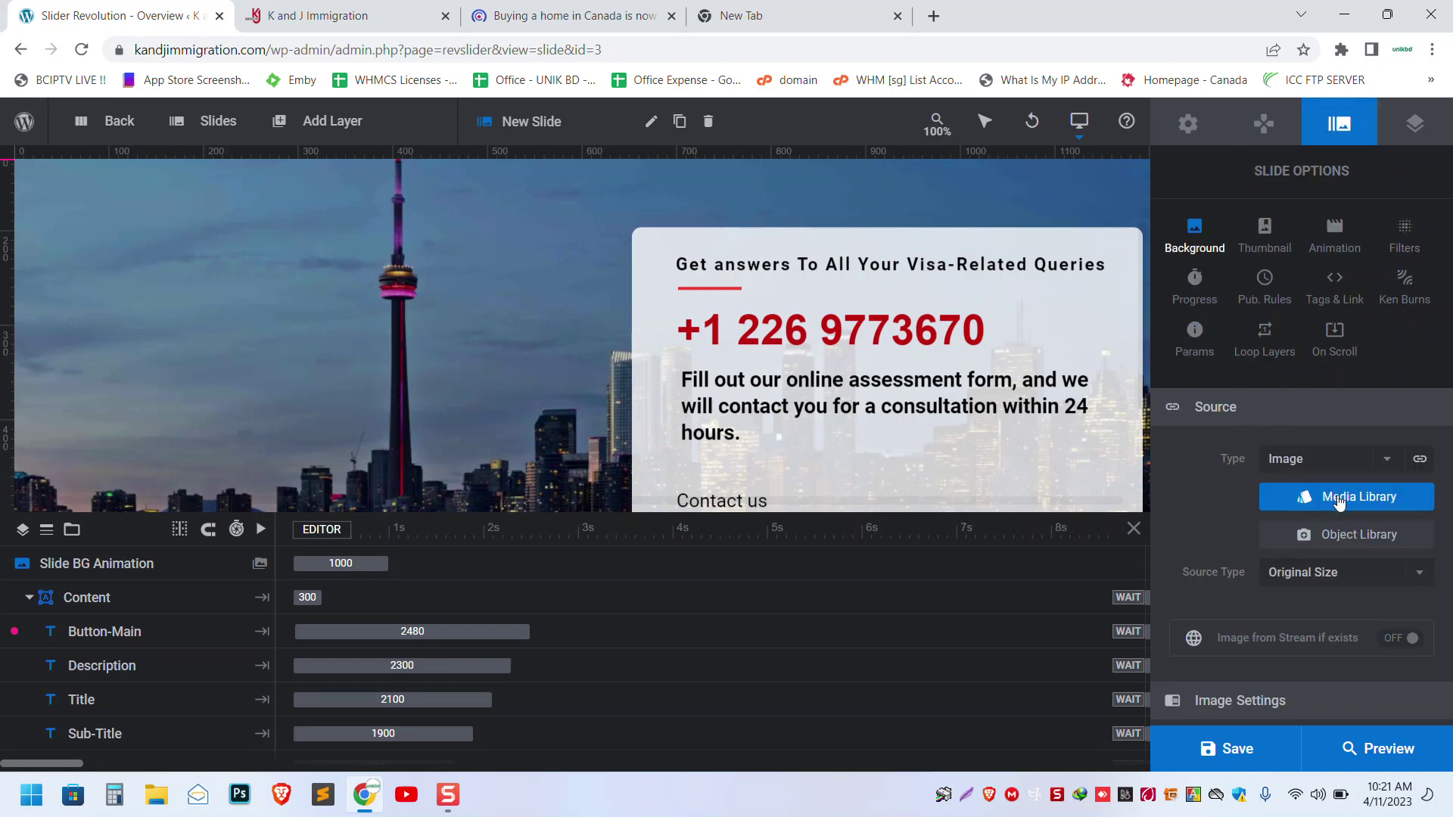
scroll(1329, 499, "down", 2)
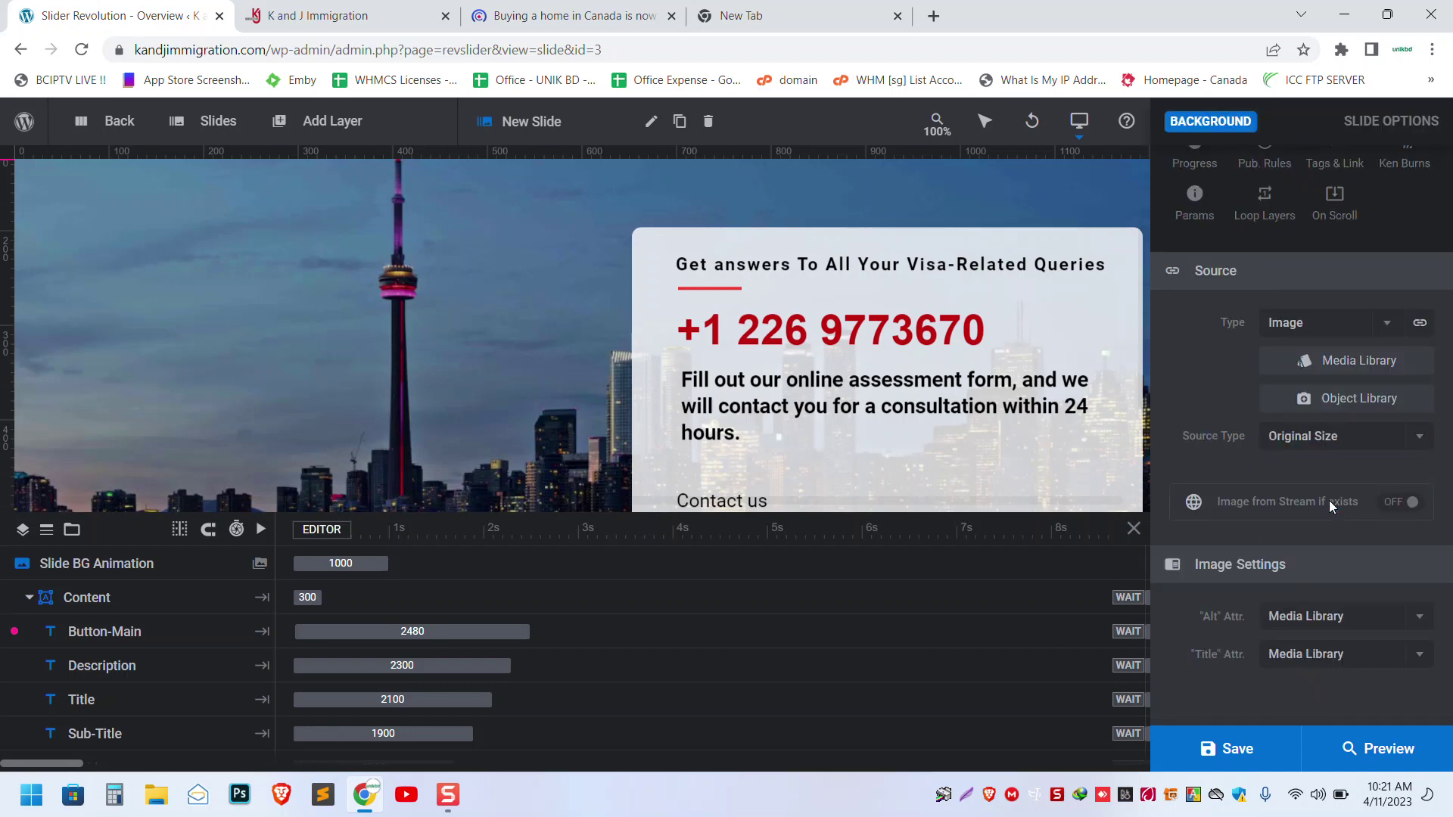
scroll(1328, 501, "up", 2)
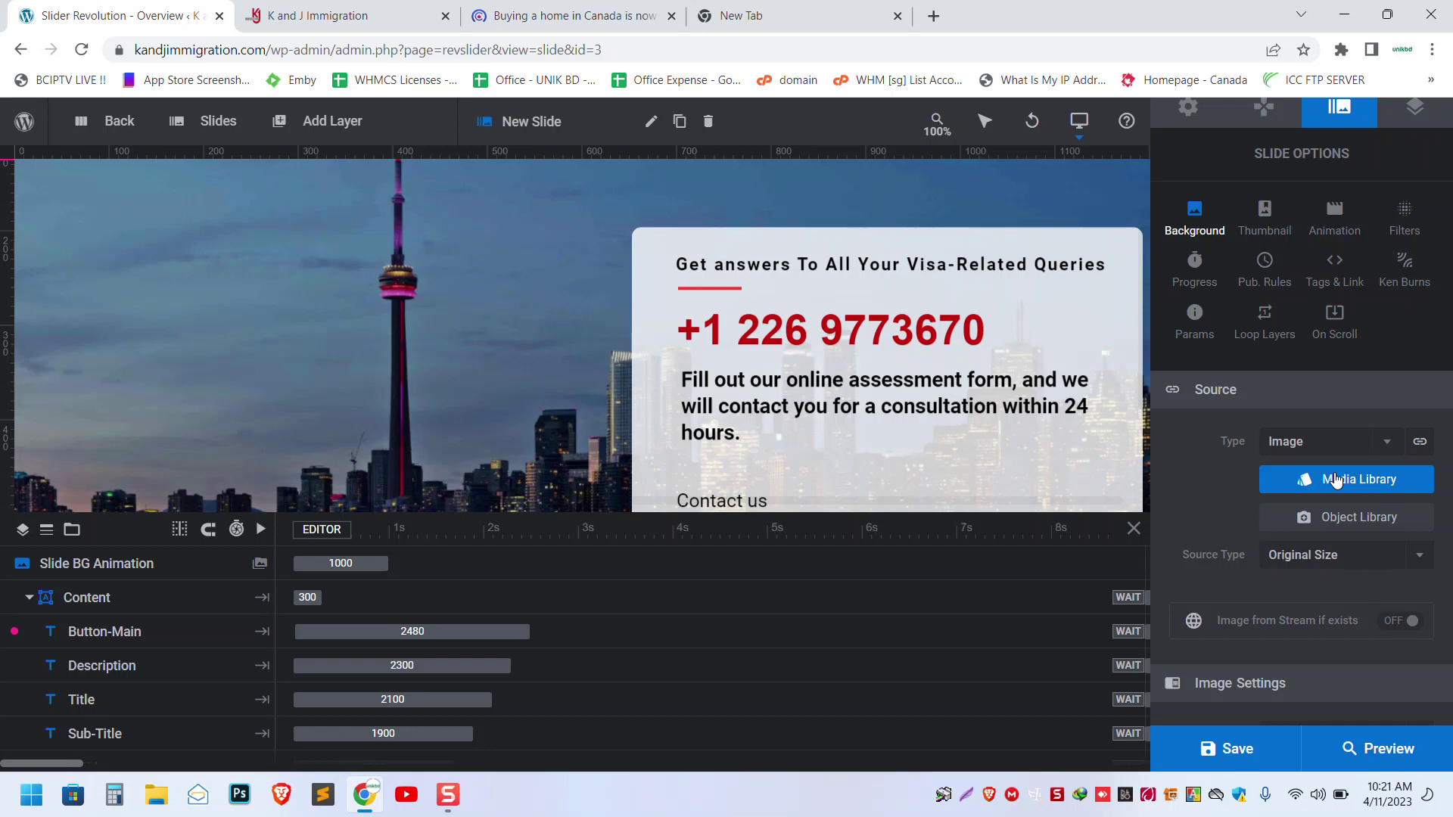
left_click(1335, 482)
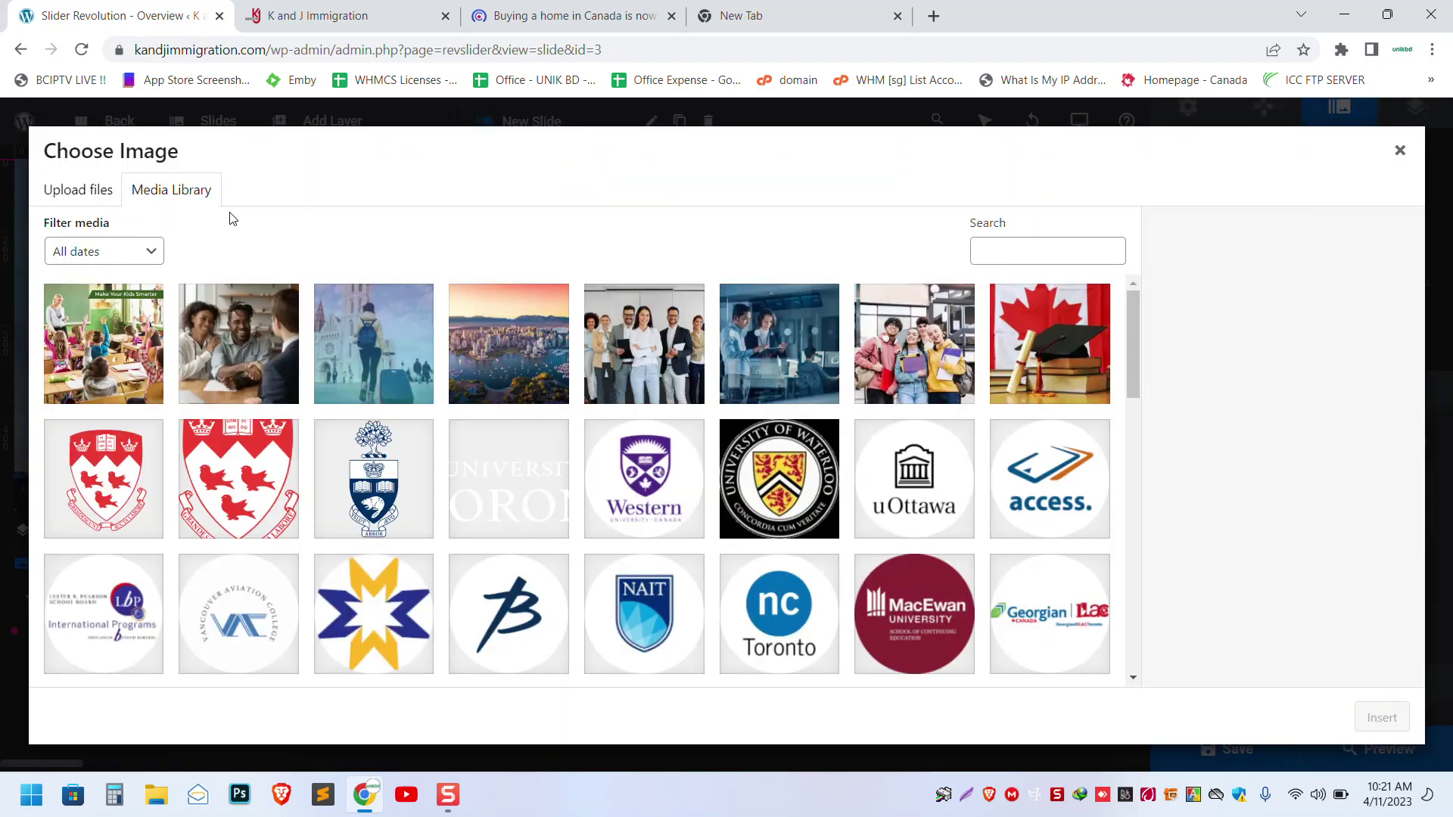
left_click(505, 334)
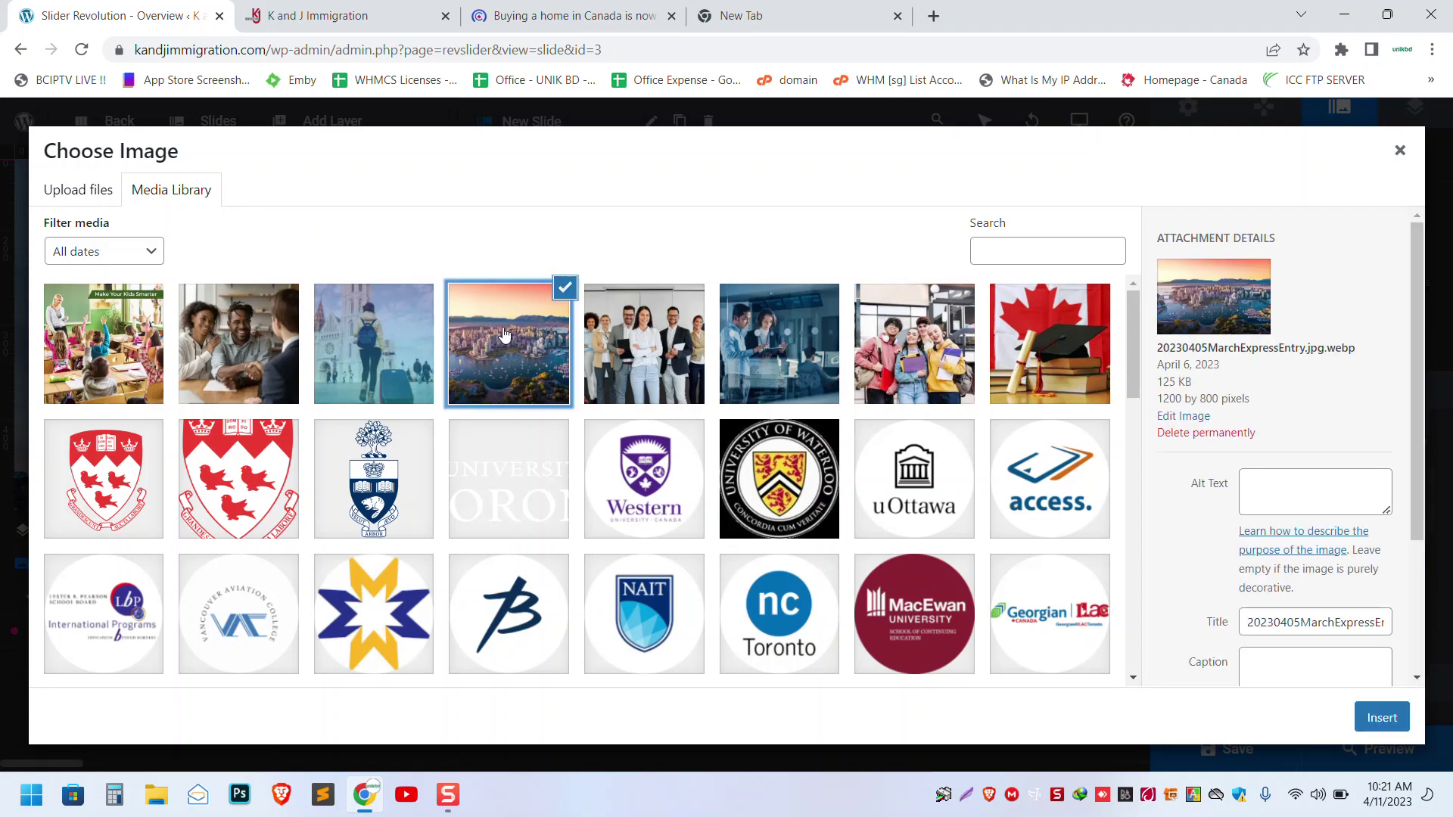
left_click(1368, 716)
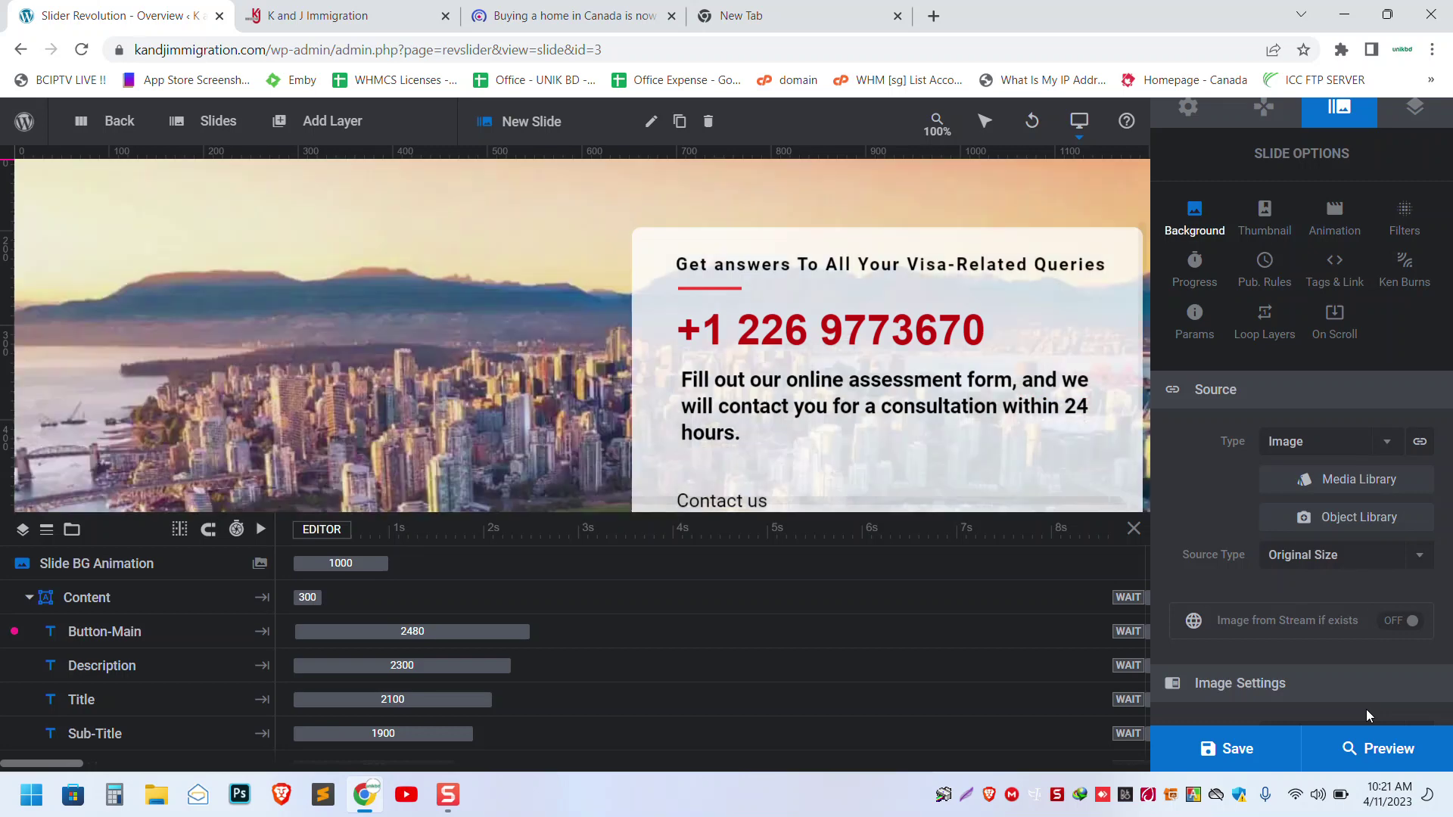
scroll(595, 338, "up", 2)
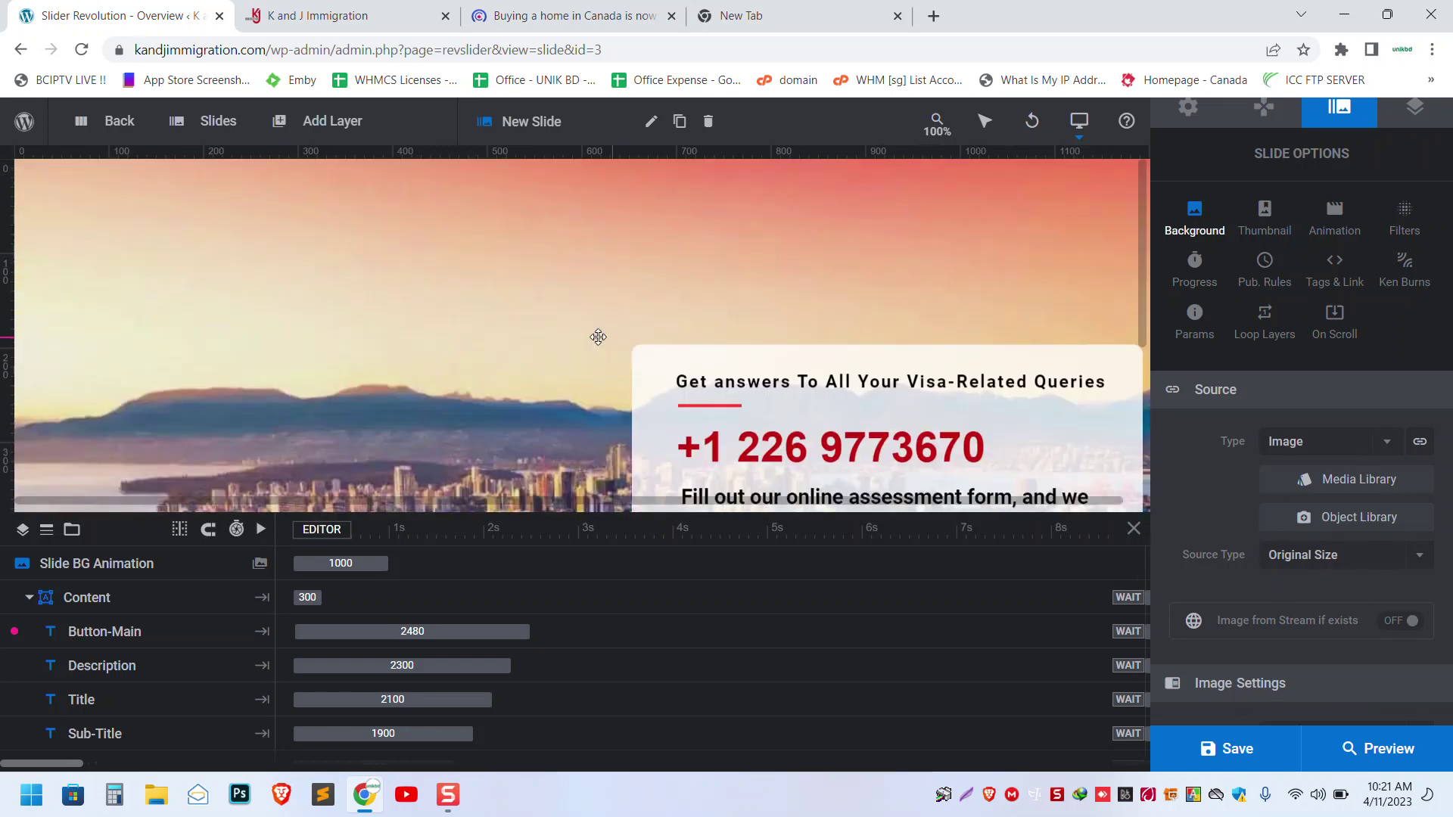
scroll(594, 338, "down", 4)
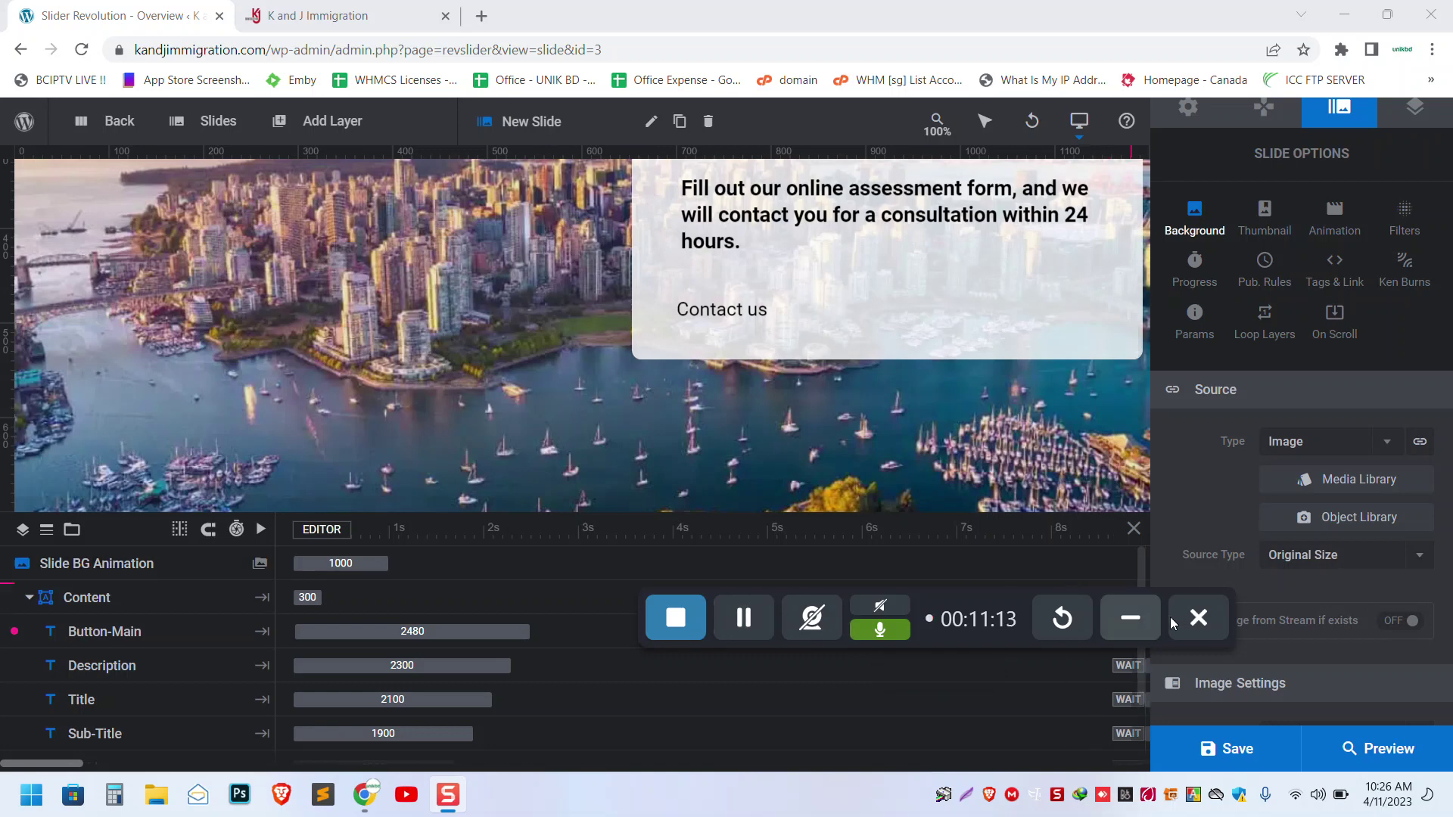
left_click(1130, 618)
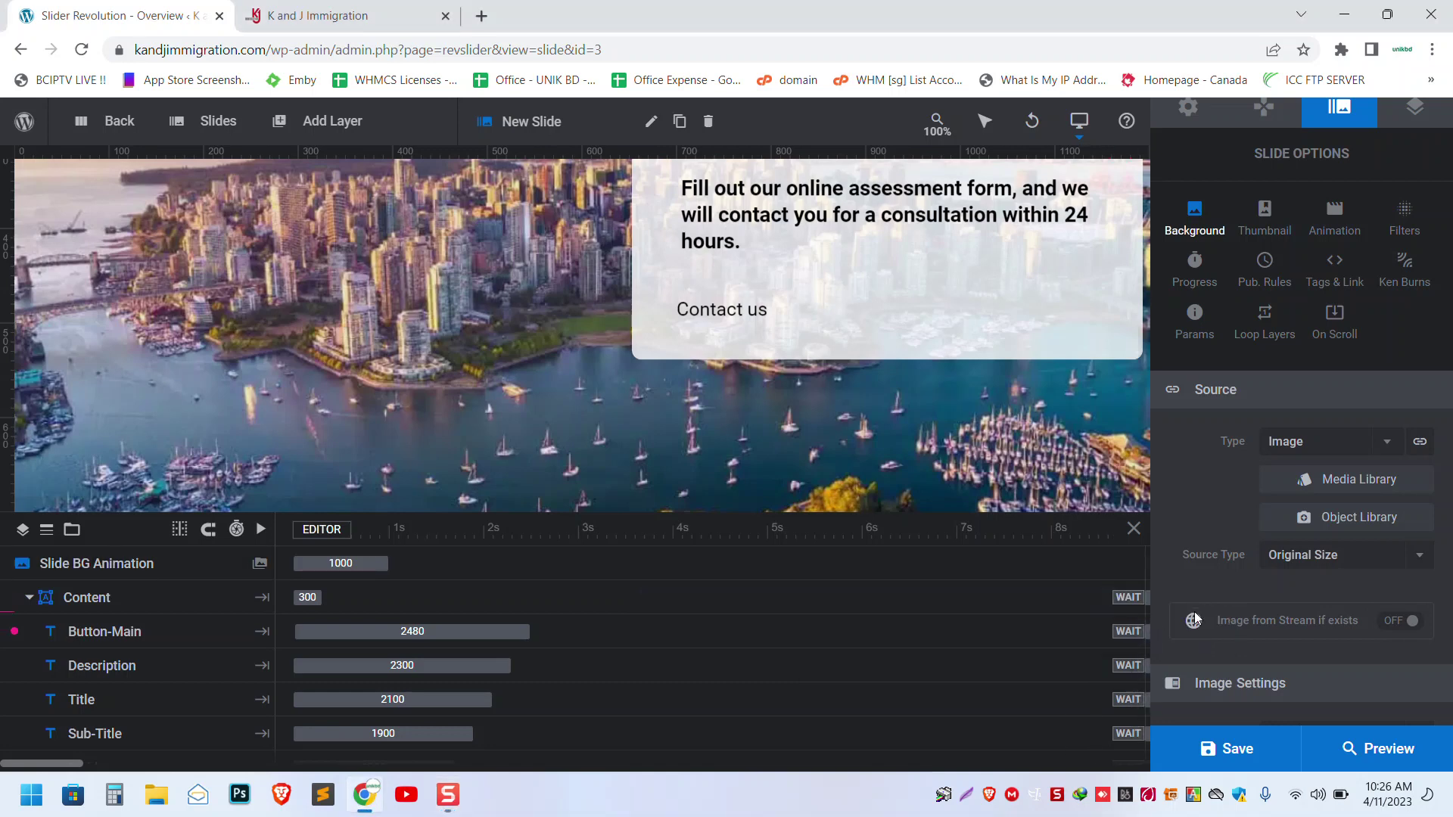
- Upload pexels-pnw-production-8997725.jpg from Quick access through the Media Library's Upload files tab
left_click(1357, 482)
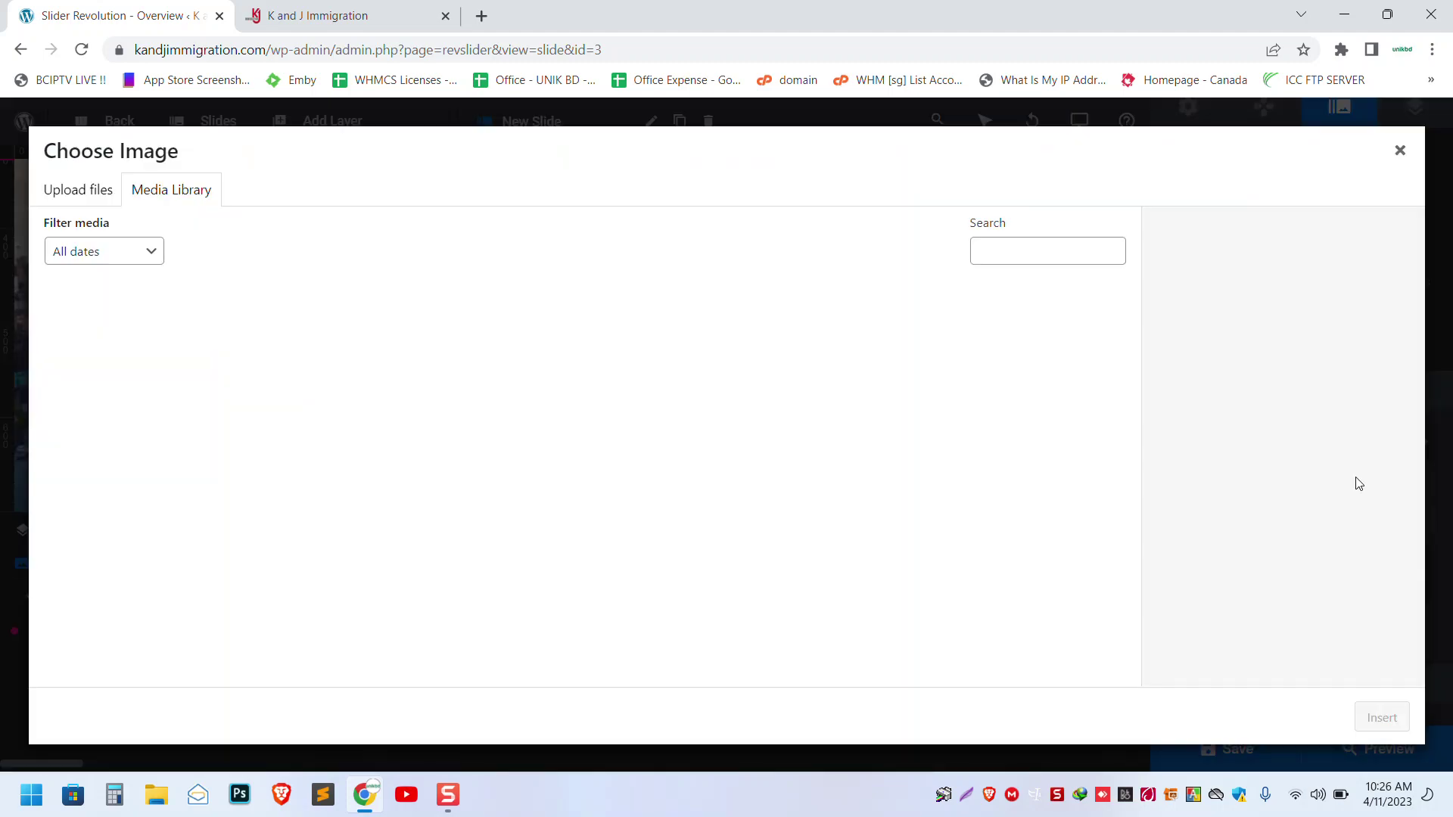
left_click(102, 191)
left_click(761, 442)
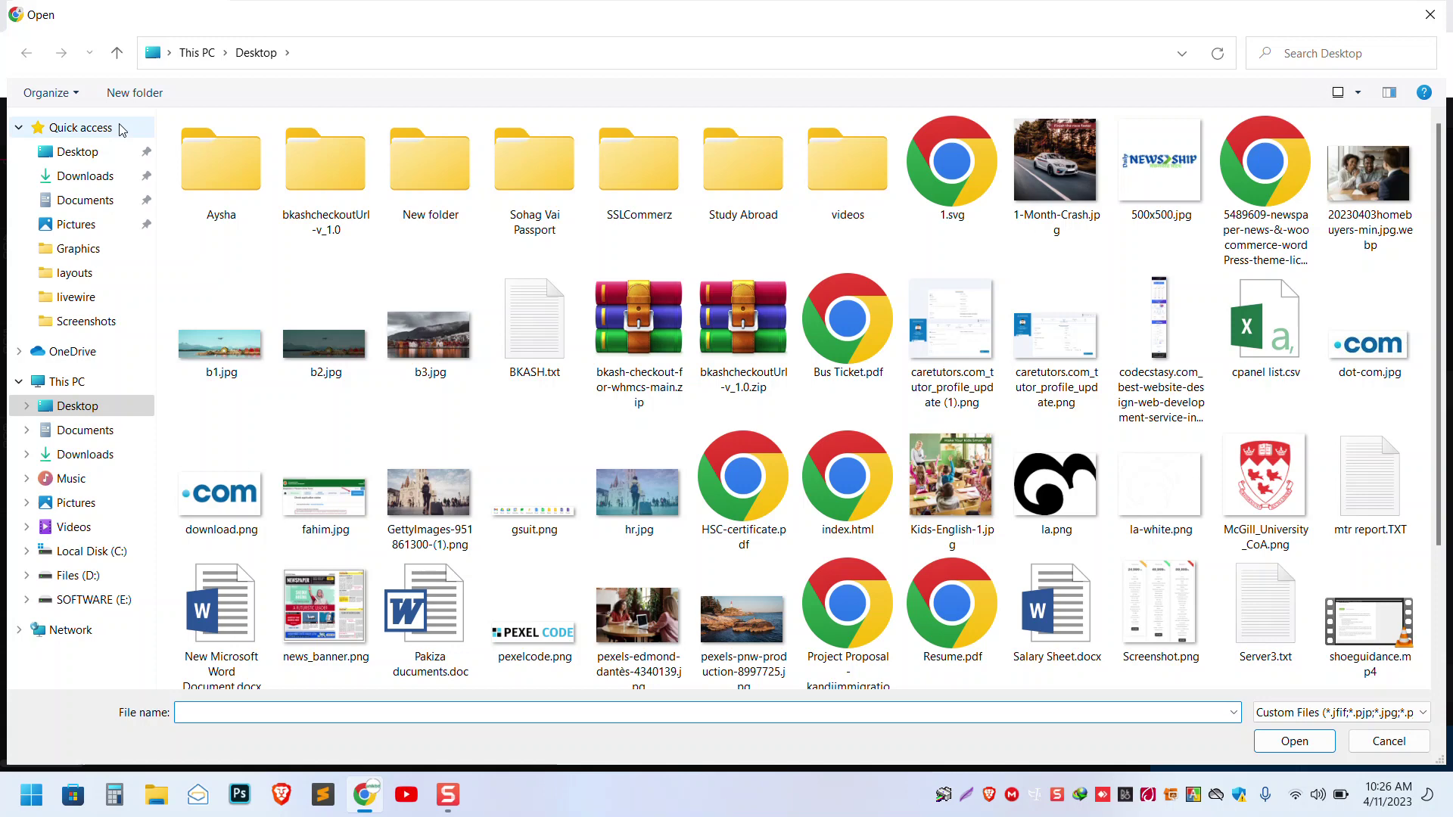
left_click(80, 127)
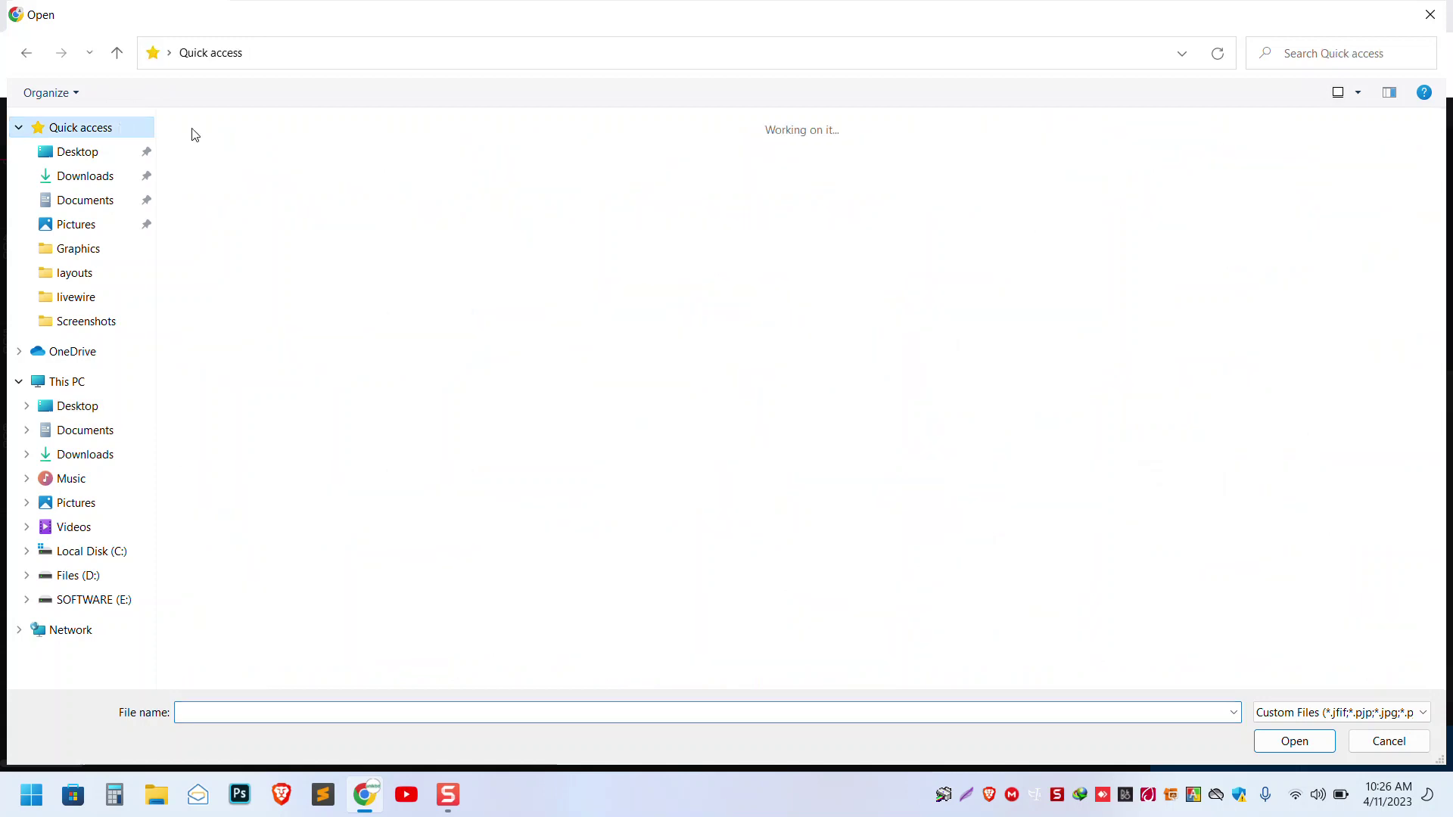
double_click(252, 327)
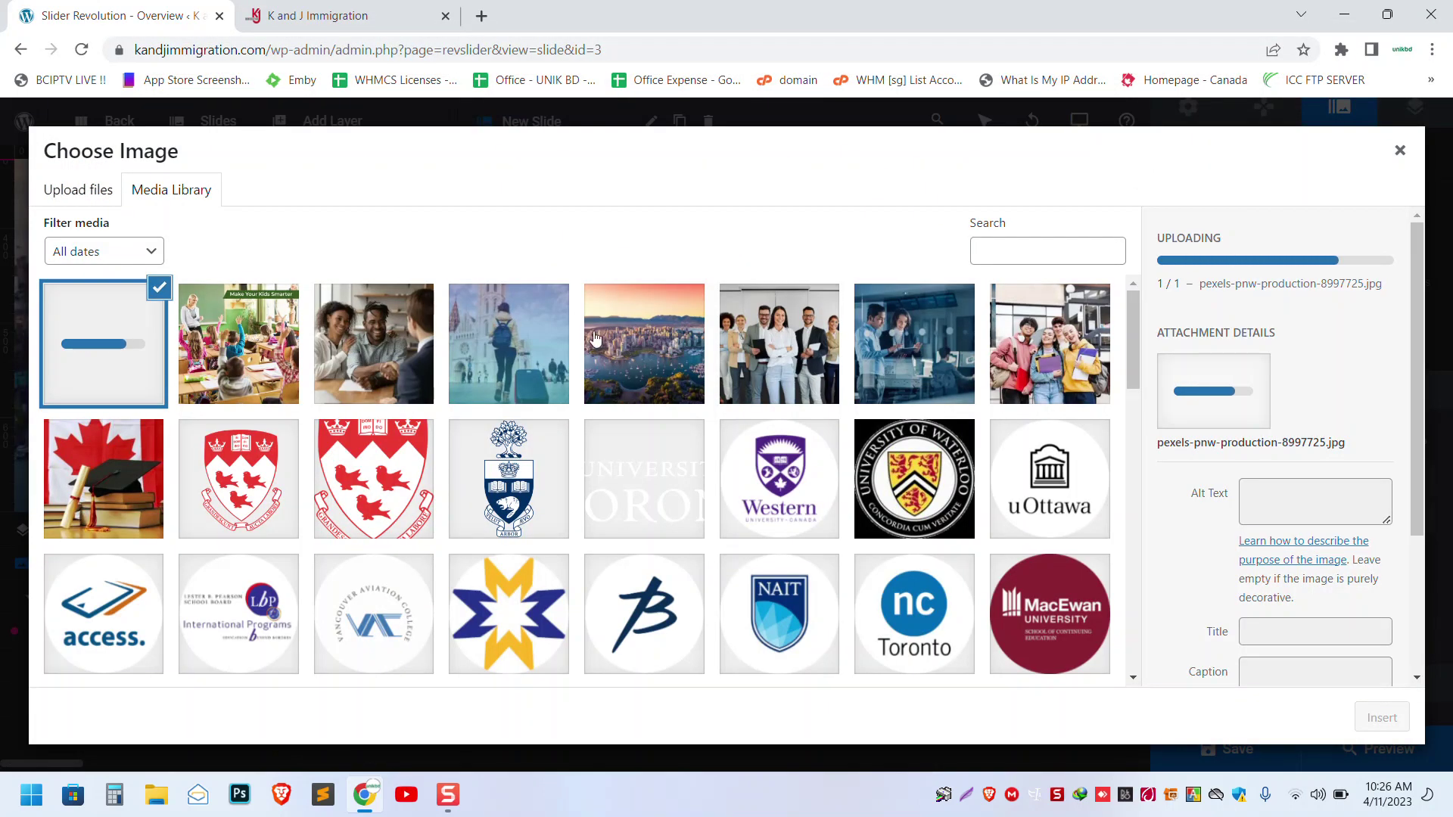
scroll(1264, 463, "down", 3)
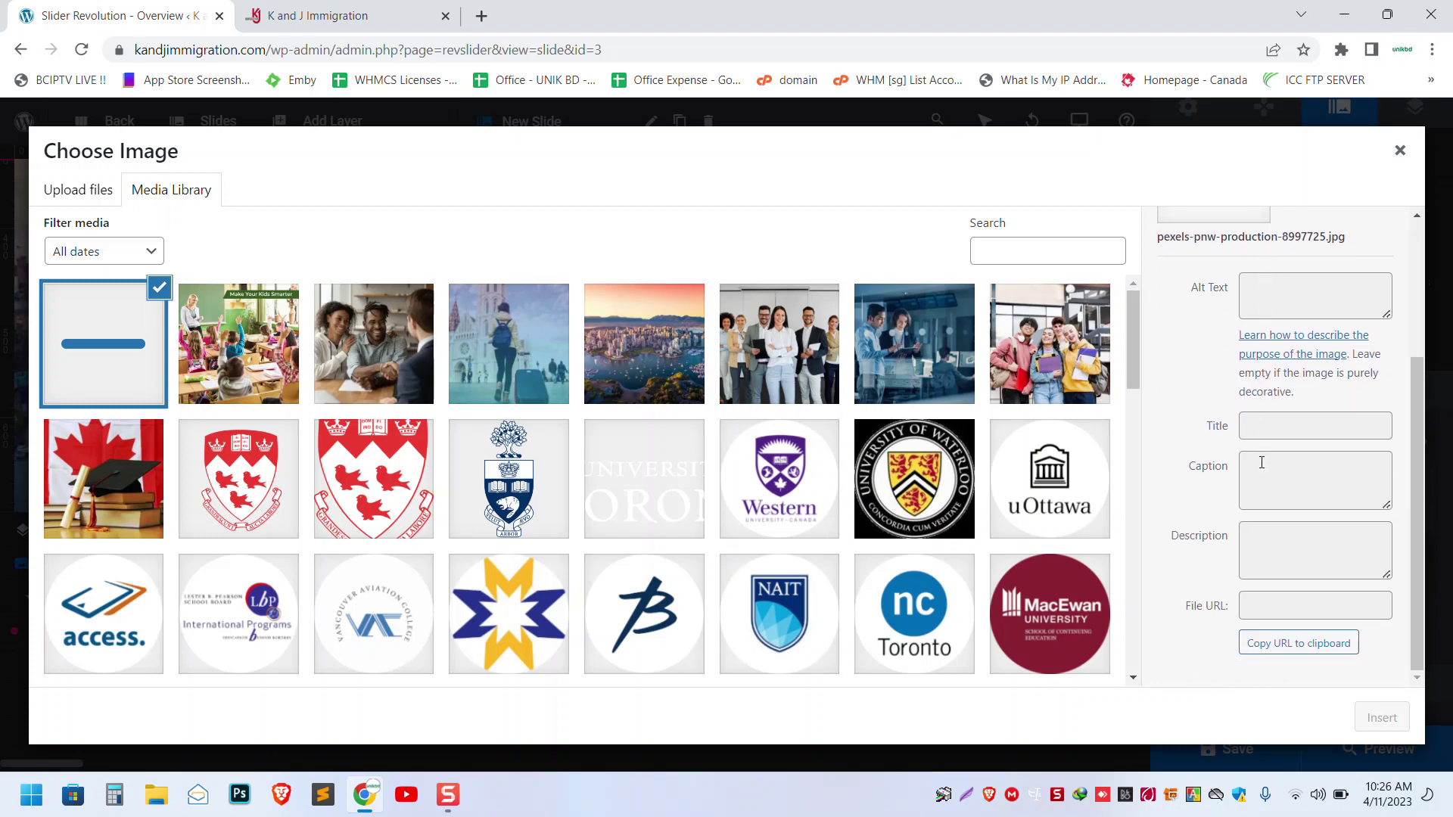
scroll(1216, 422, "up", 3)
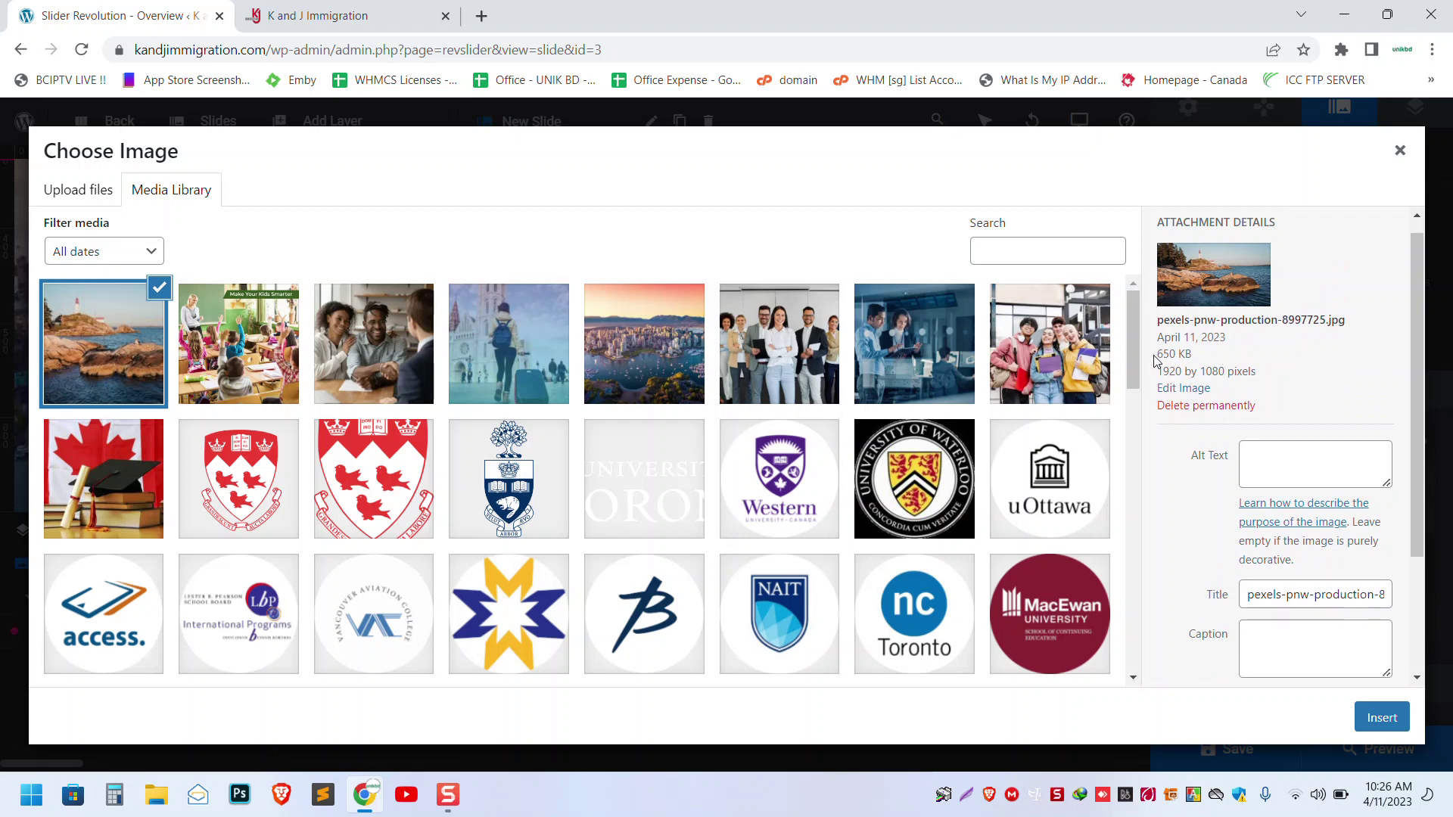
left_click_drag(1159, 361, 1180, 355)
- Insert the uploaded photo as the Business 1 slide background, review the canvas, and save
left_click(1383, 717)
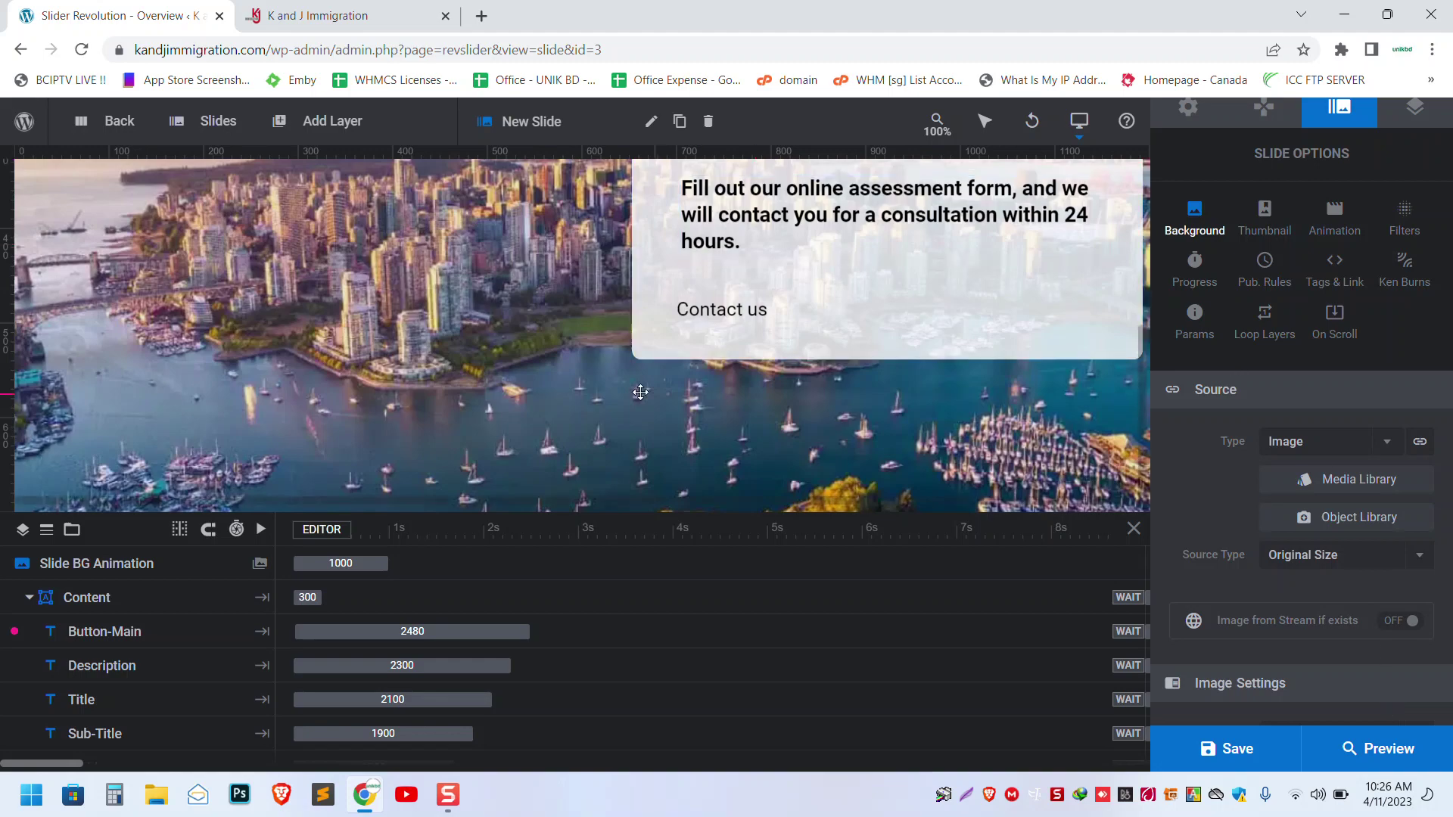
scroll(531, 424, "up", 4)
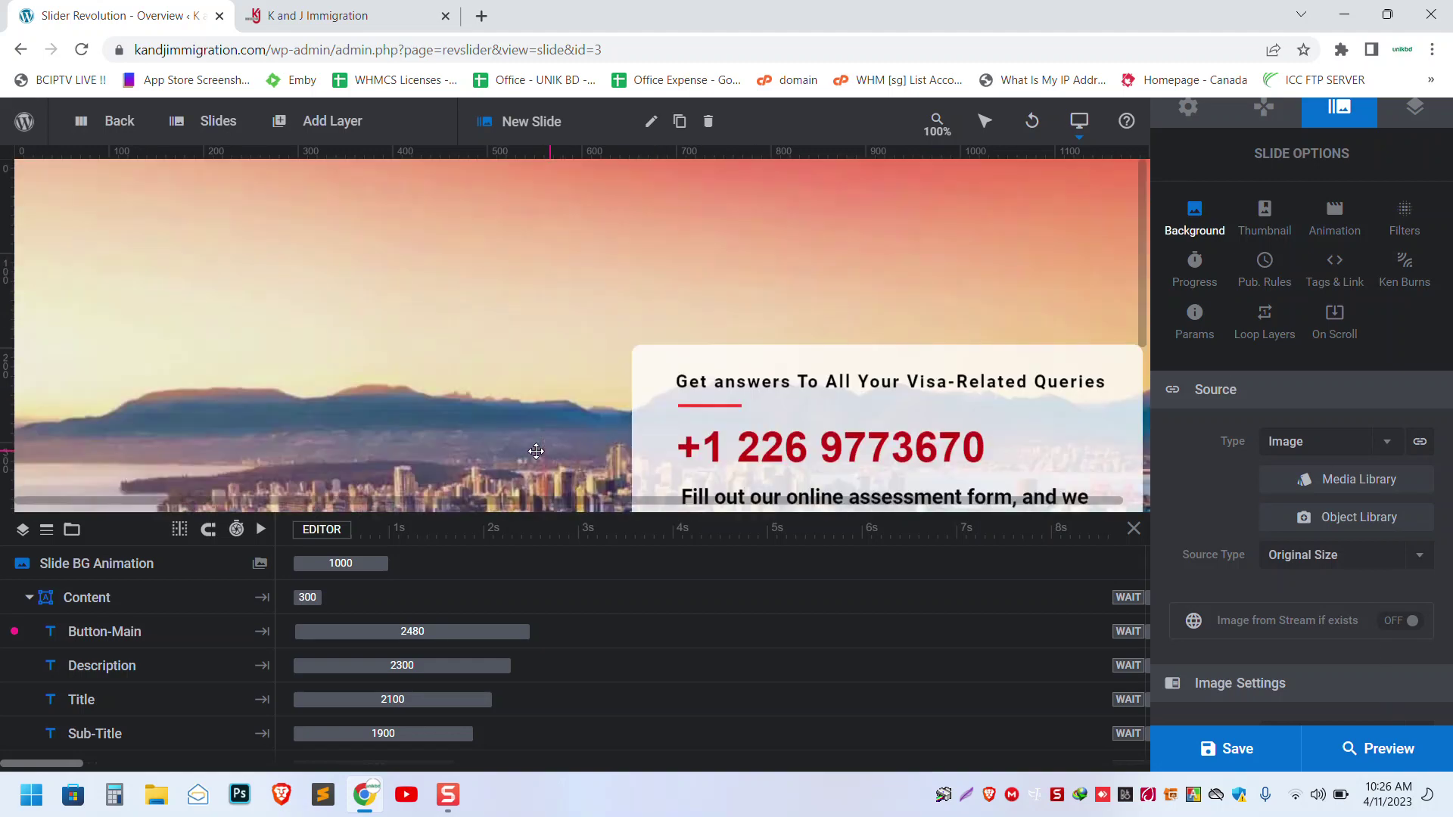
scroll(530, 422, "down", 4)
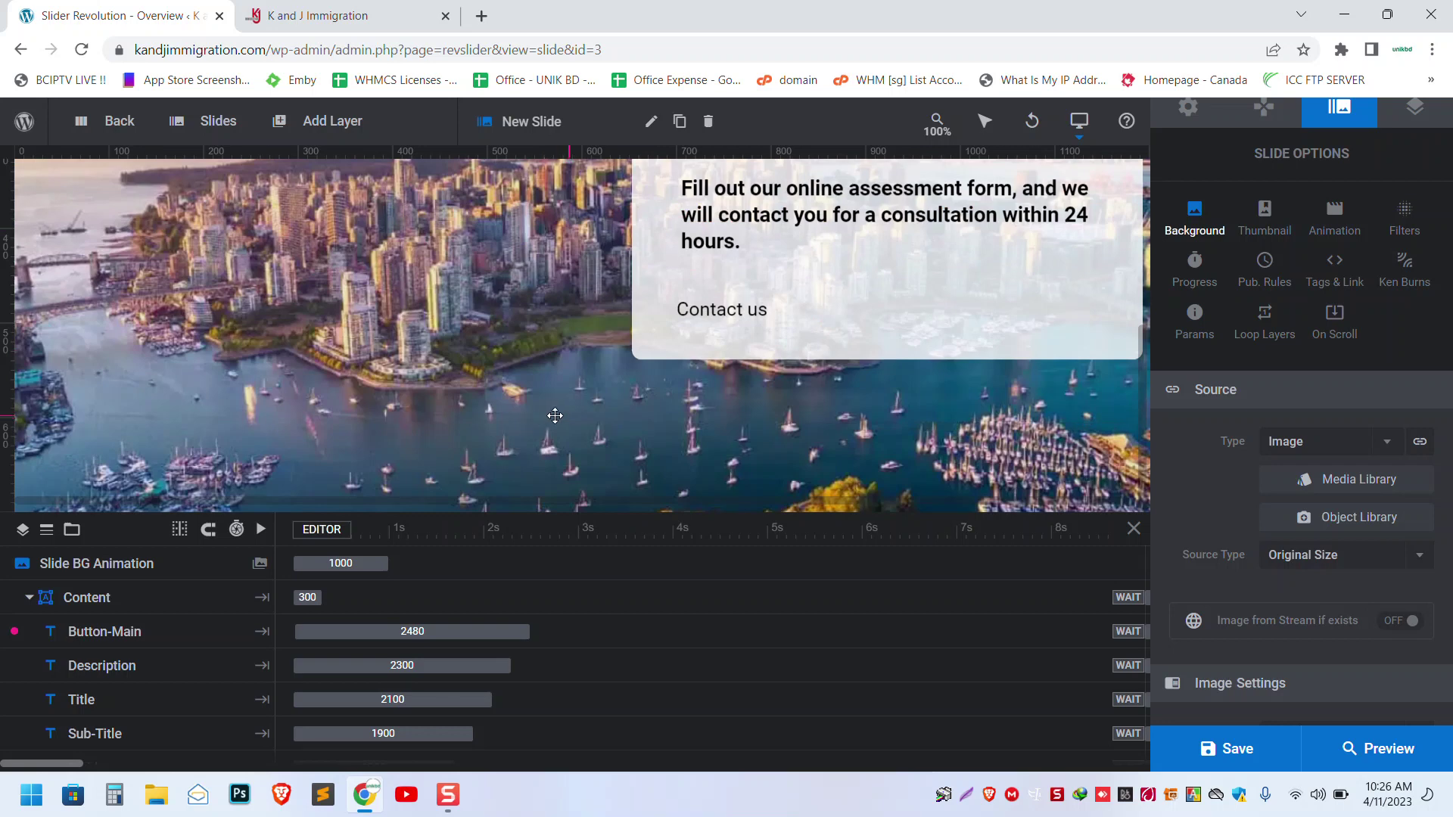
left_click(571, 600)
scroll(488, 369, "up", 2)
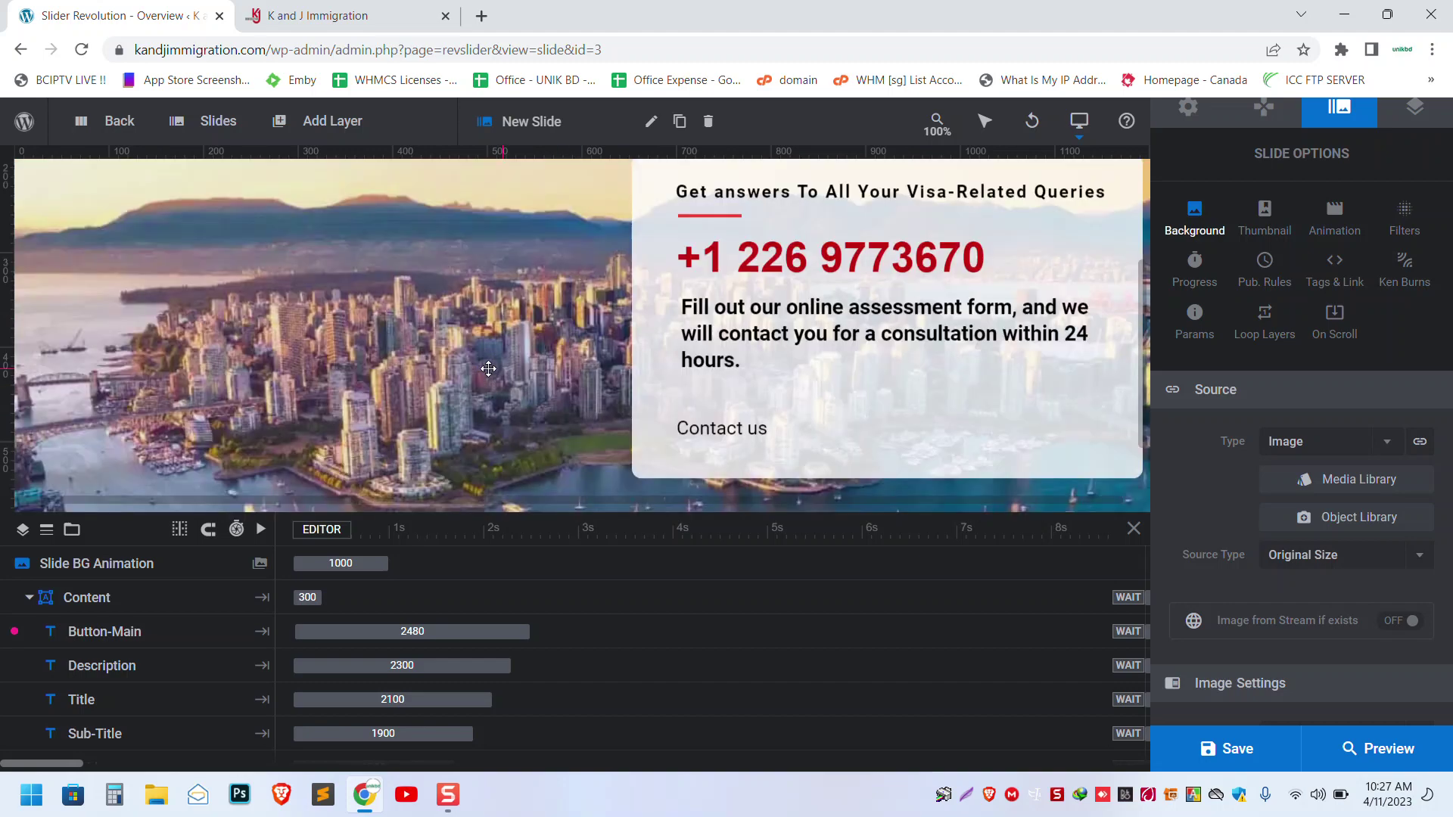
scroll(488, 369, "down", 2)
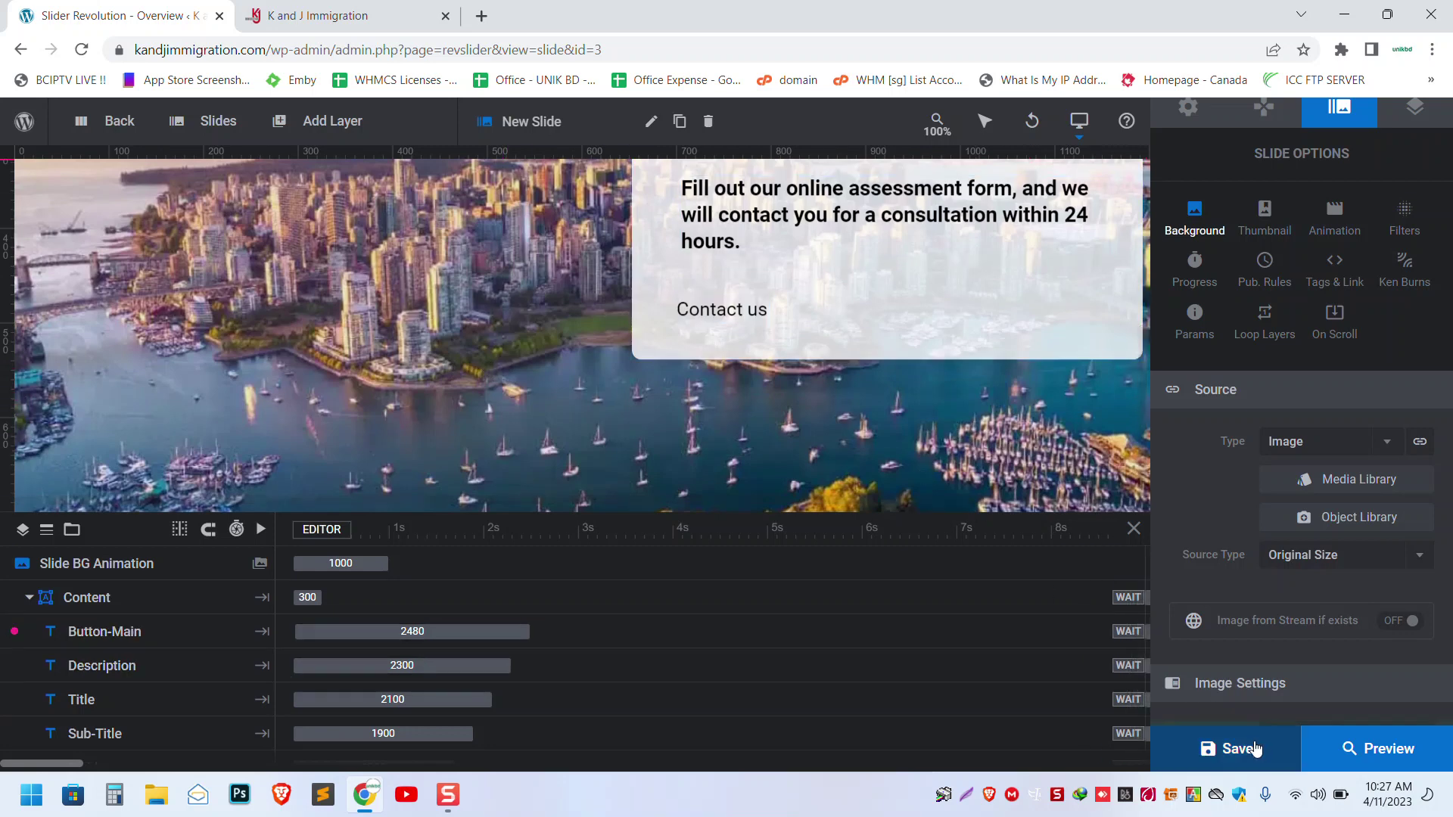
mouse_move(1259, 766)
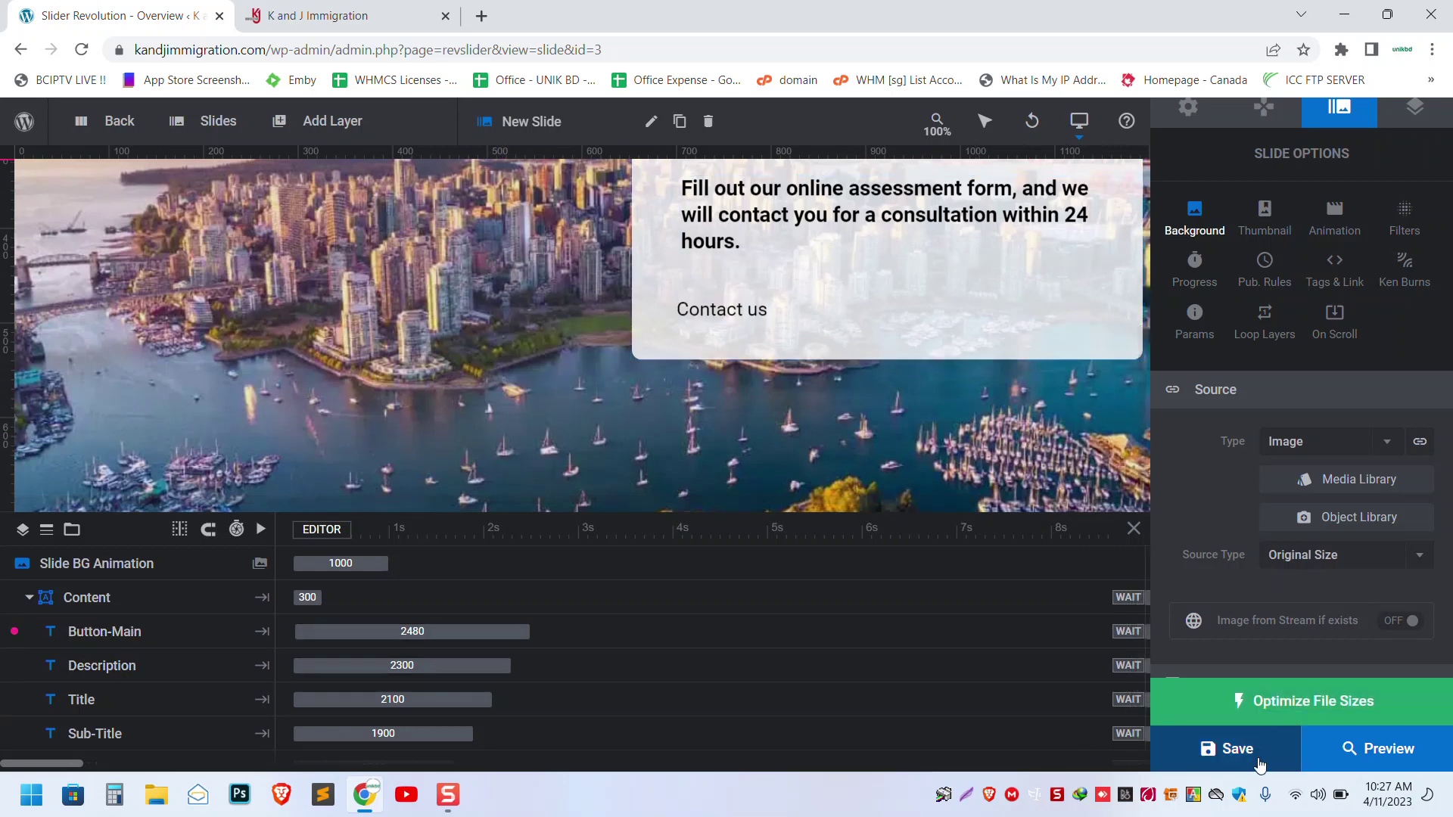
left_click(1236, 749)
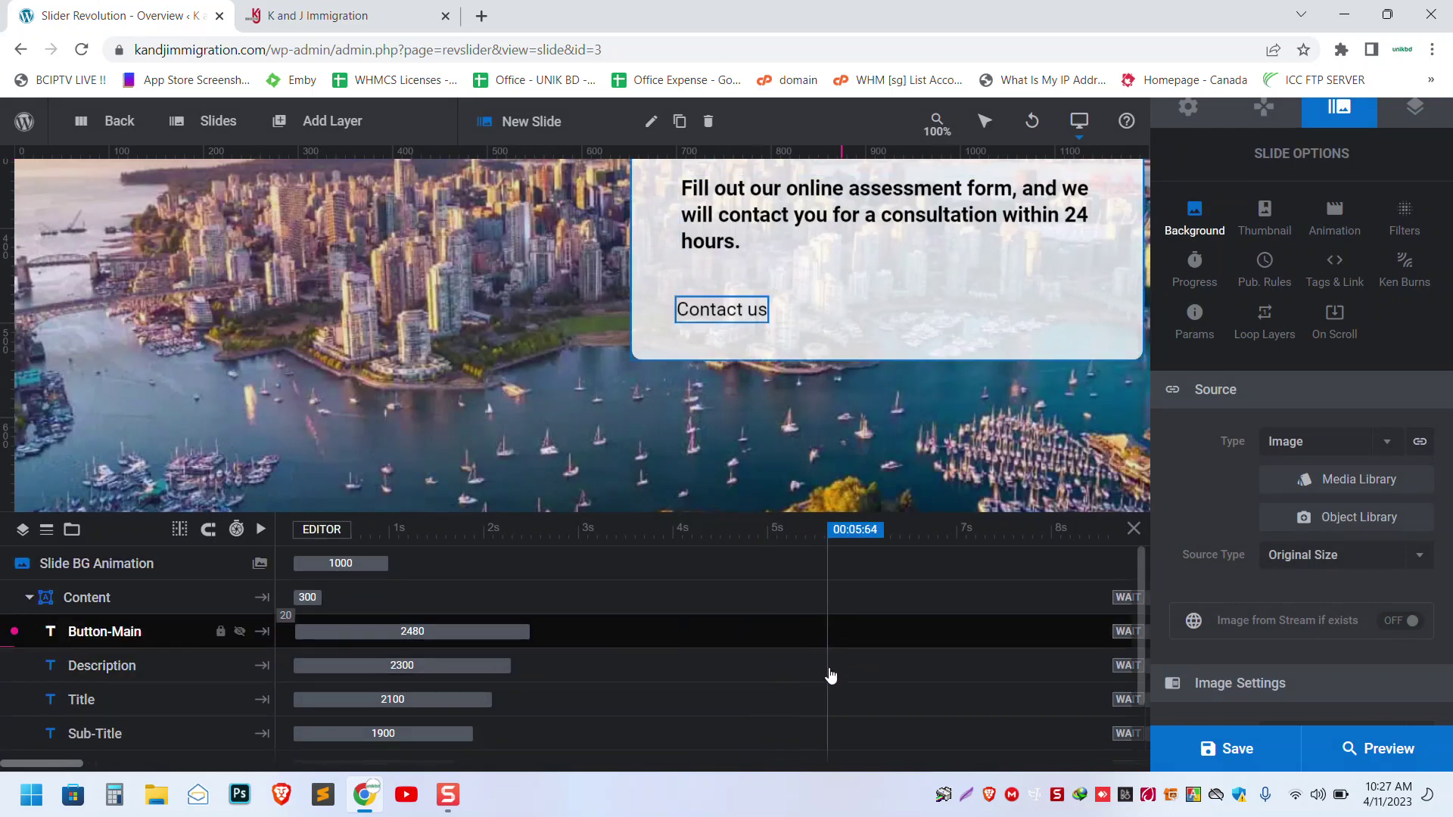
- Reload the live homepage to see the lighthouse coastline slider, then return to the Slider Revolution tab
left_click(333, 16)
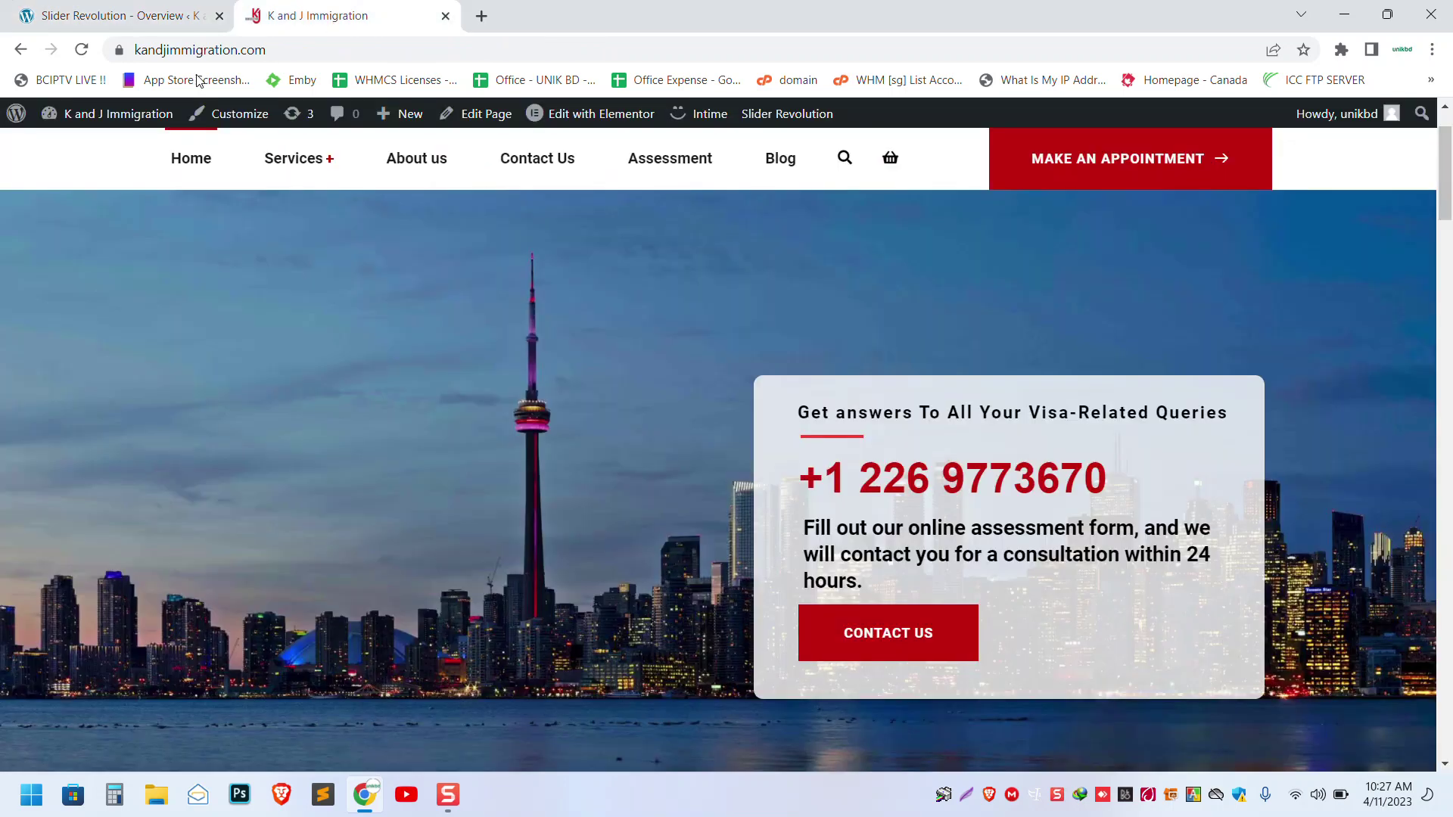
left_click(84, 51)
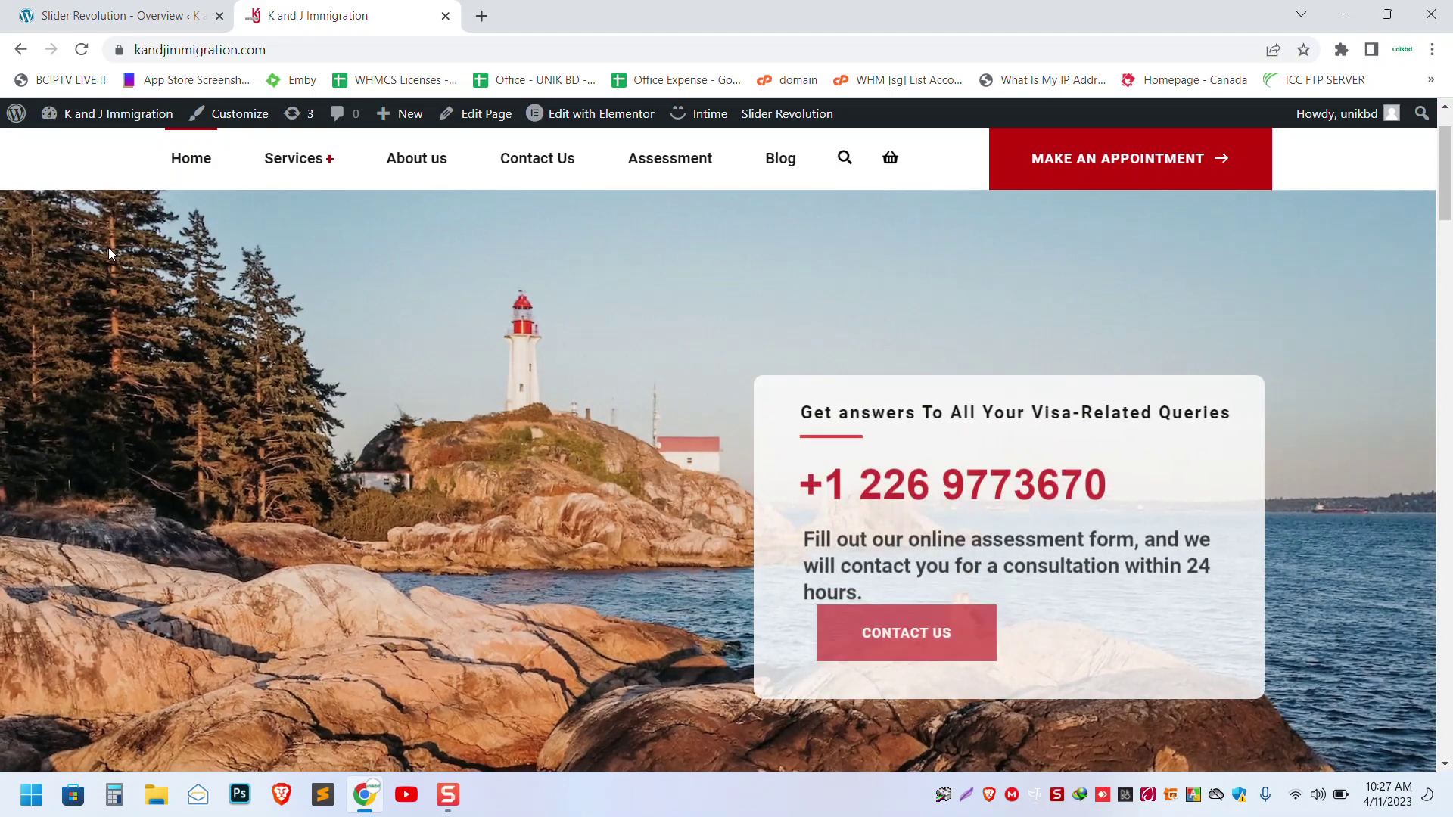
scroll(301, 404, "down", 3)
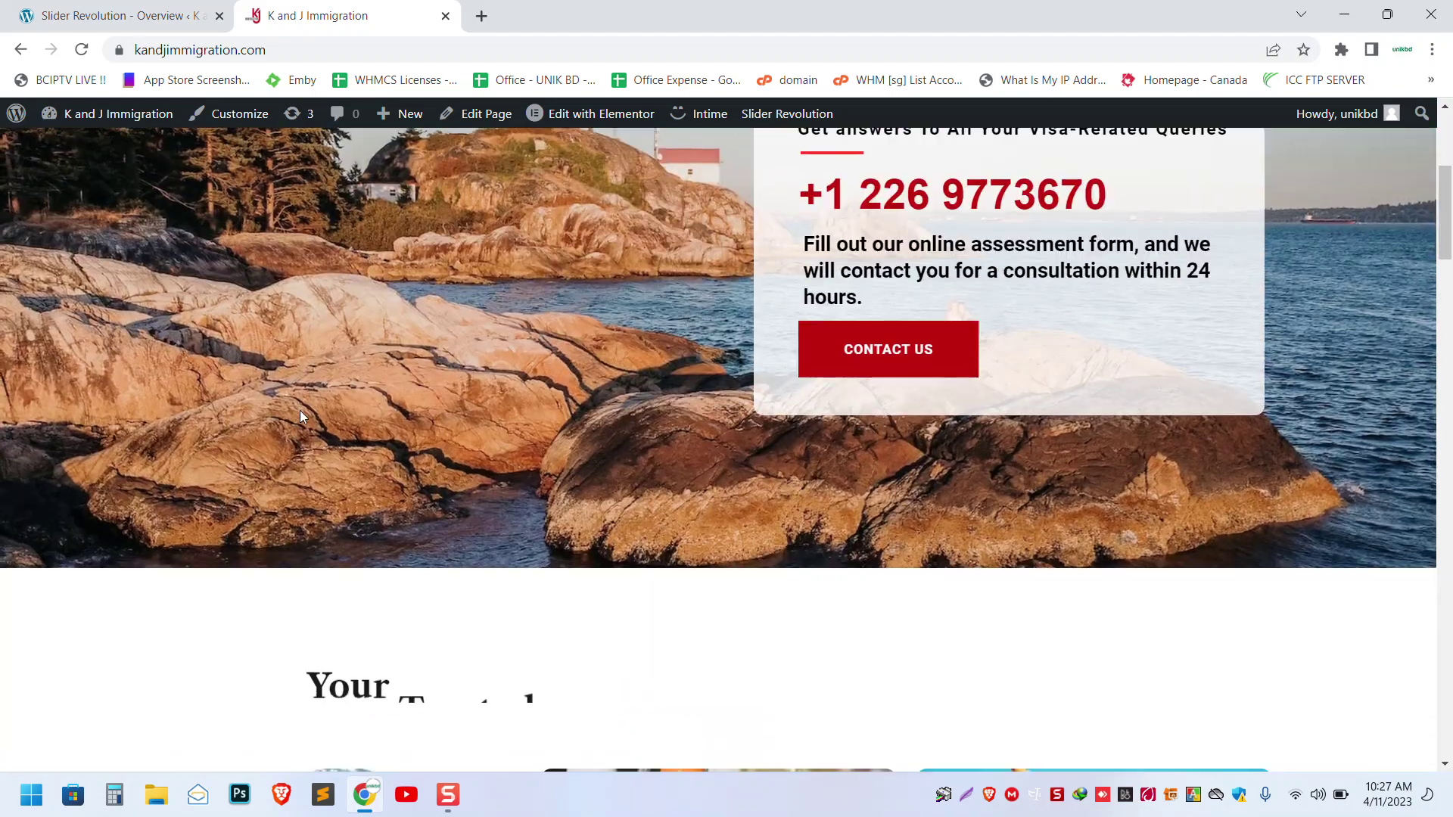
scroll(300, 410, "up", 3)
scroll(505, 430, "down", 1)
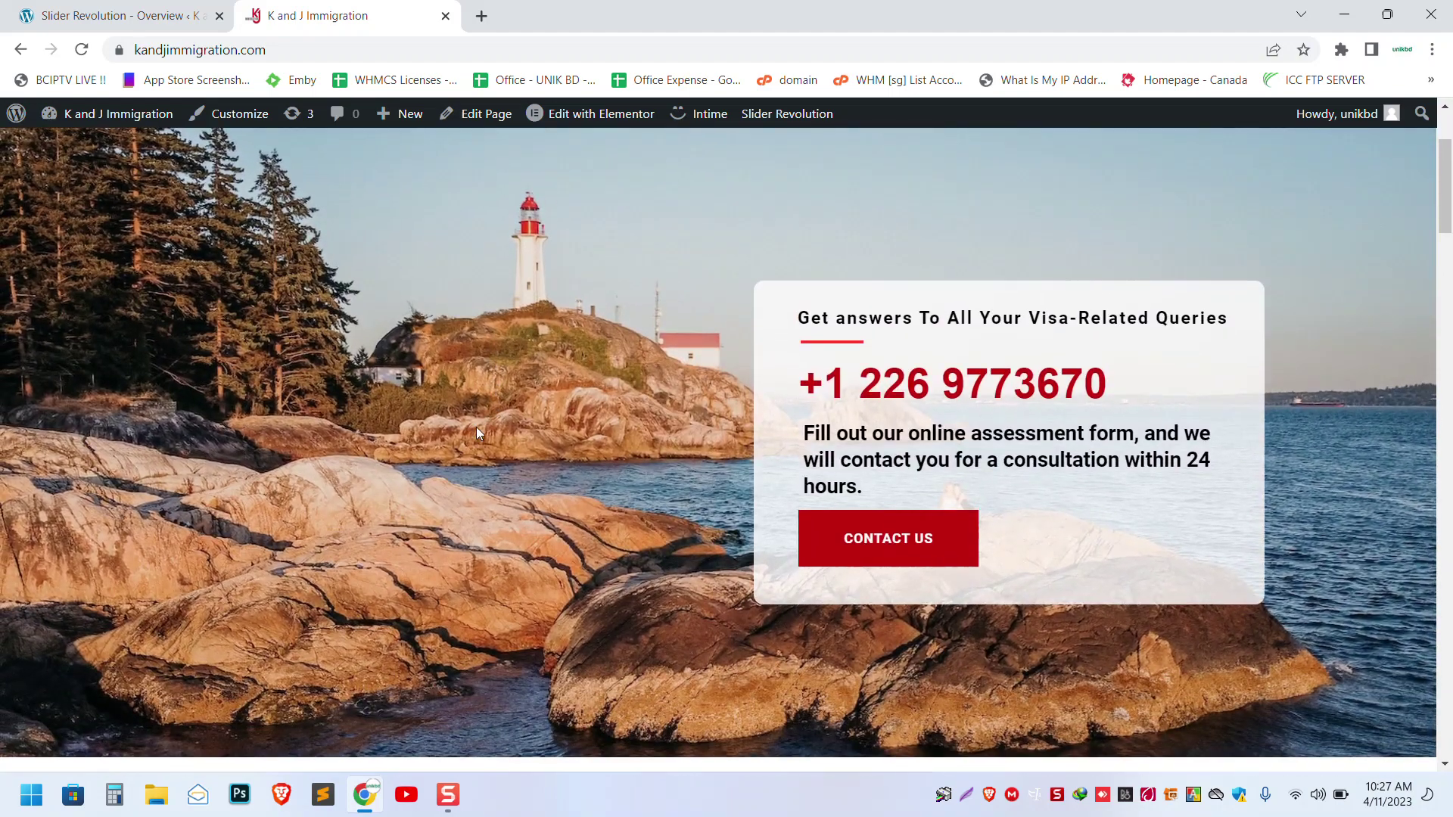
scroll(454, 426, "up", 1)
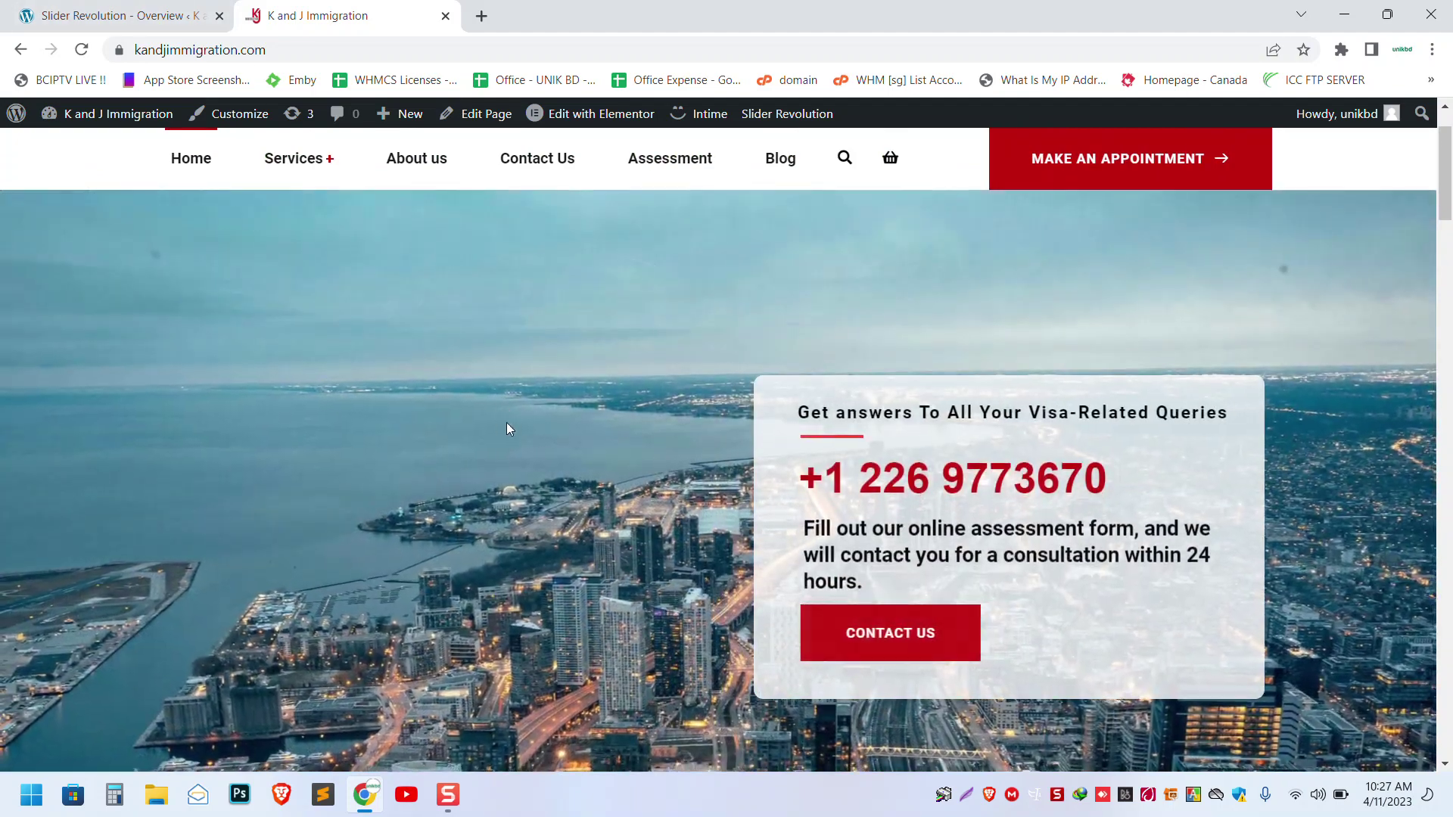
left_click(134, 8)
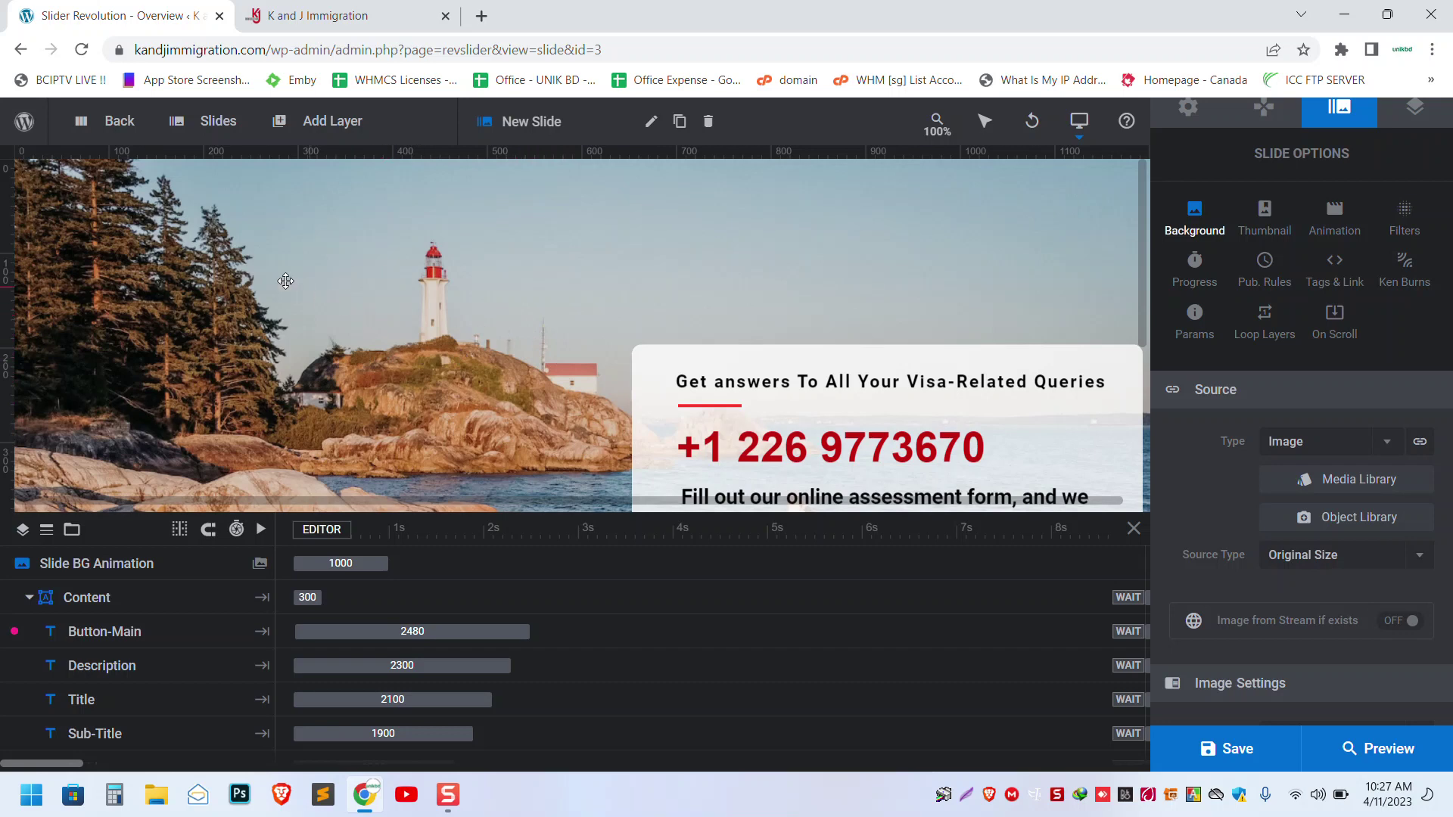
mouse_move(215, 131)
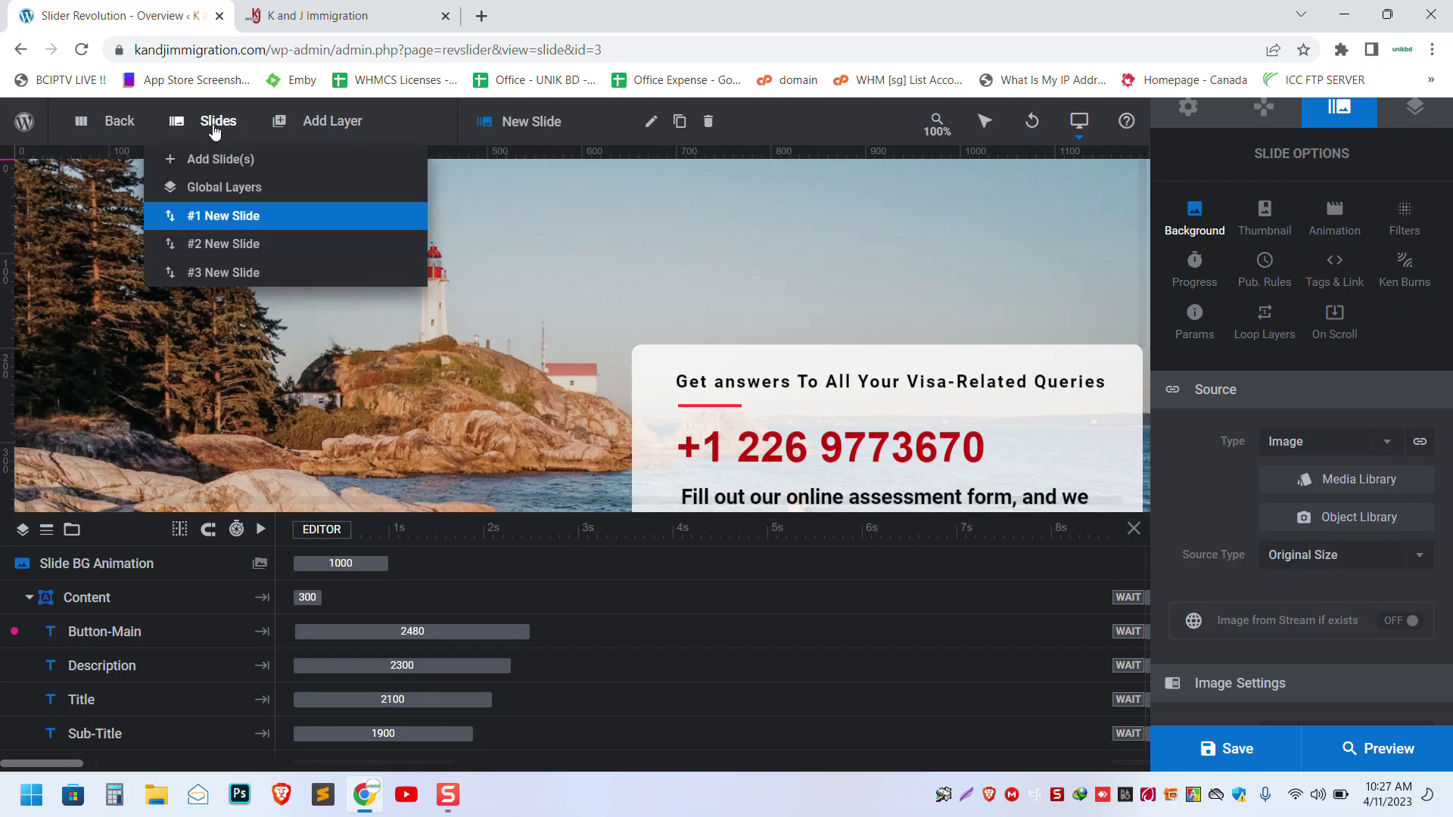
mouse_move(243, 228)
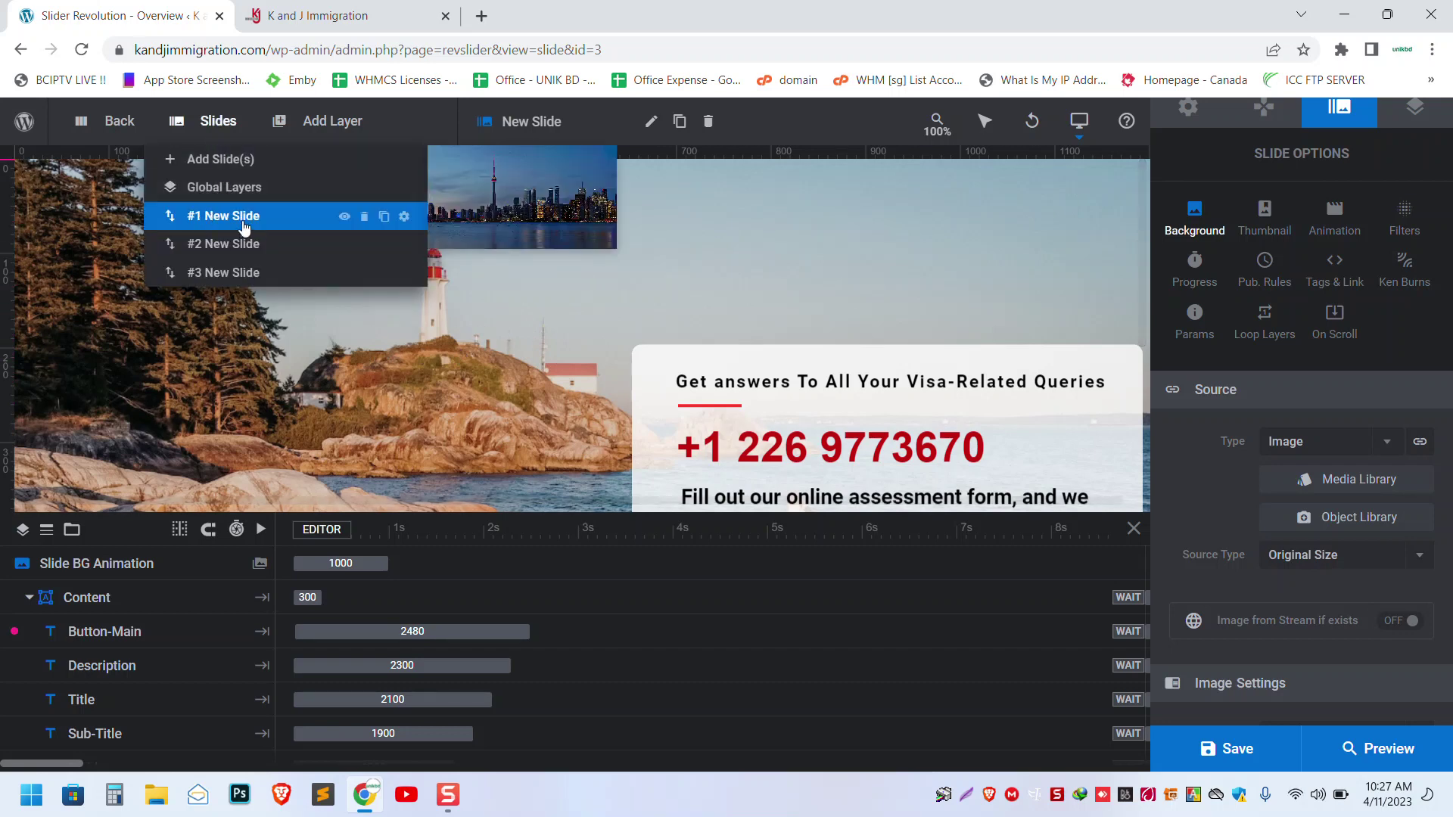
mouse_move(246, 255)
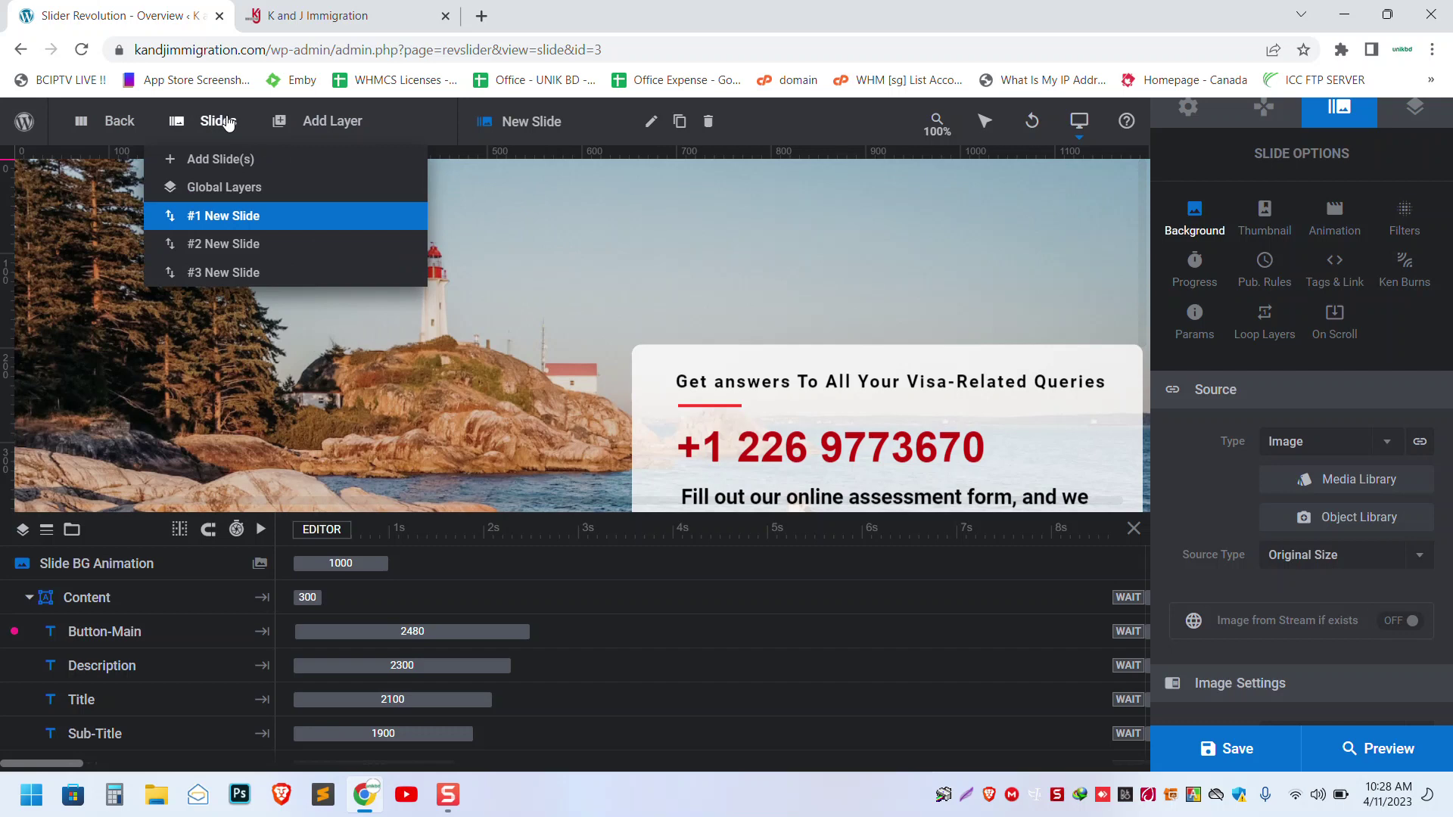
mouse_move(233, 163)
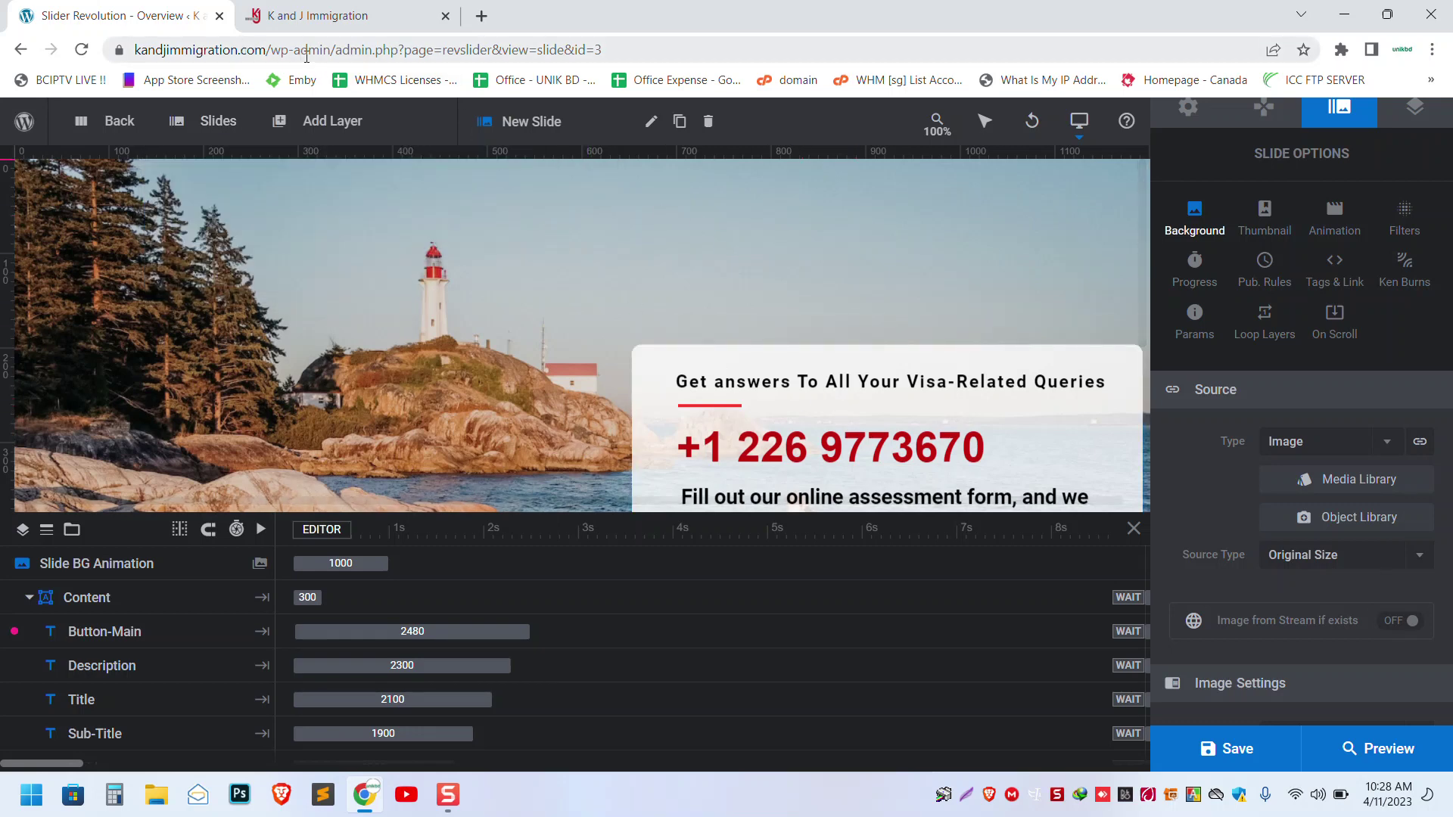
left_click_drag(335, 51, 645, 52)
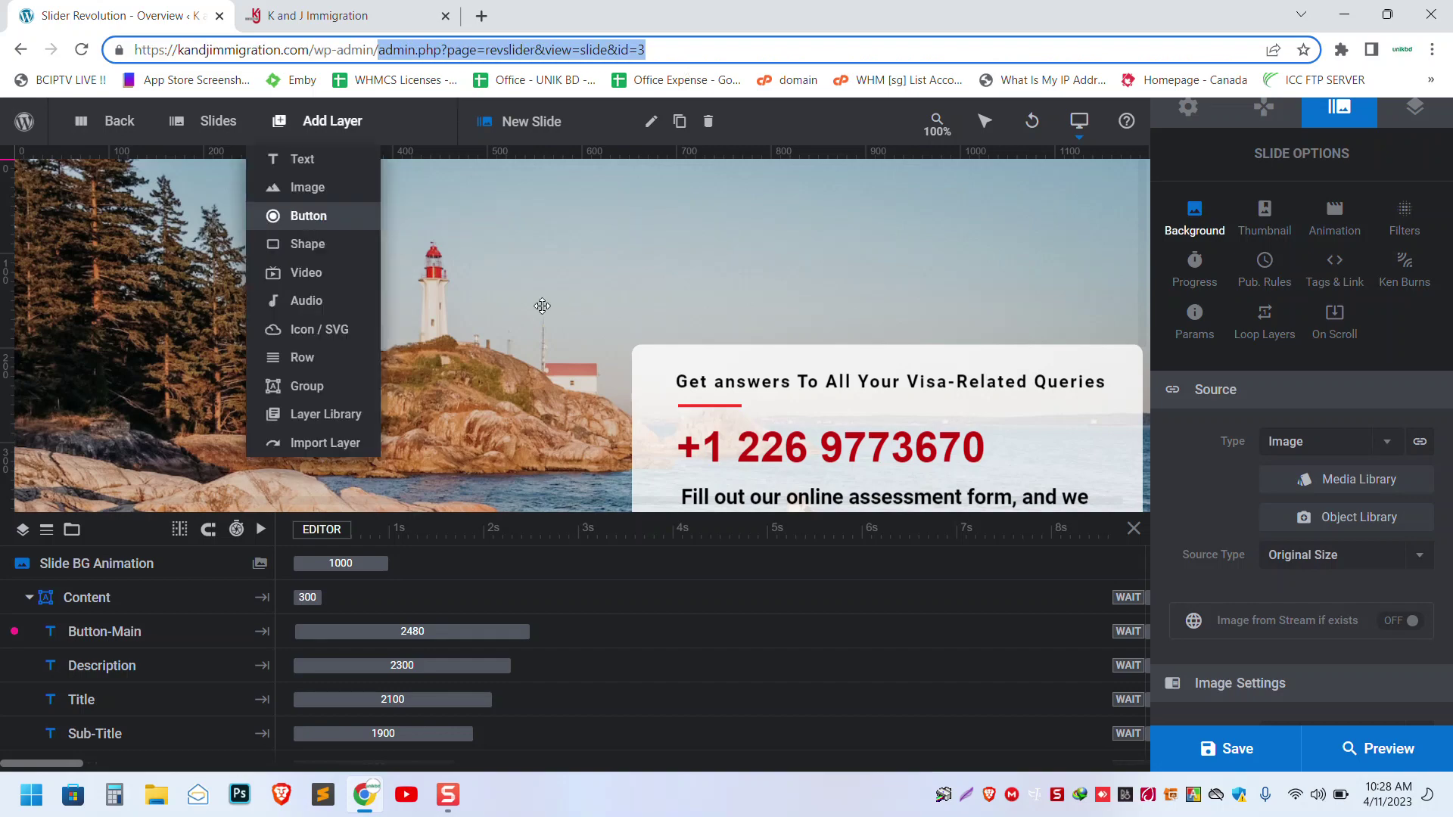
- Load wp-admin in the editor tab, then scroll the live homepage toward Edit with Elementor
key("BackSpace")
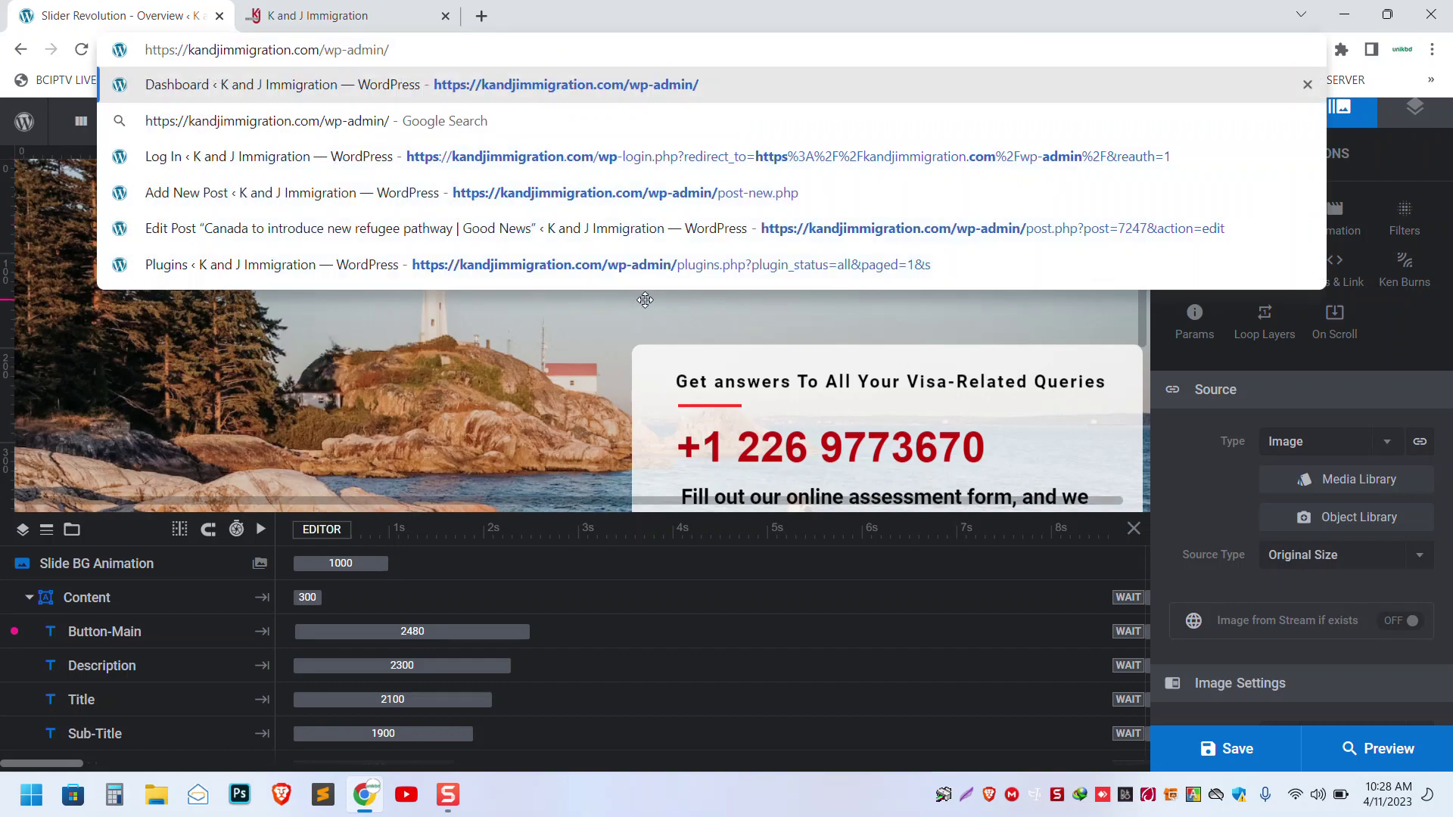
key("Return")
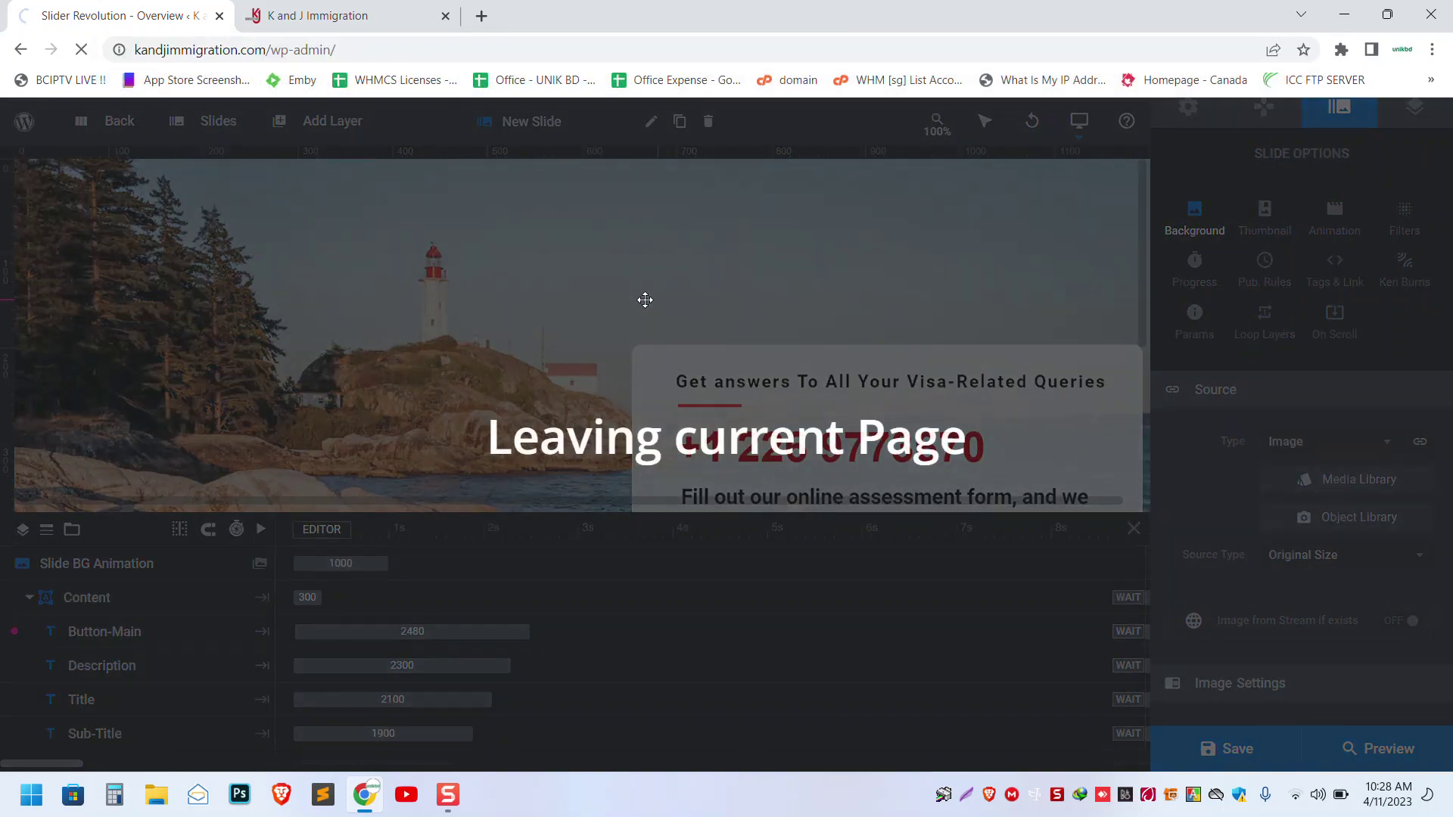
left_click(326, 15)
scroll(711, 530, "down", 5)
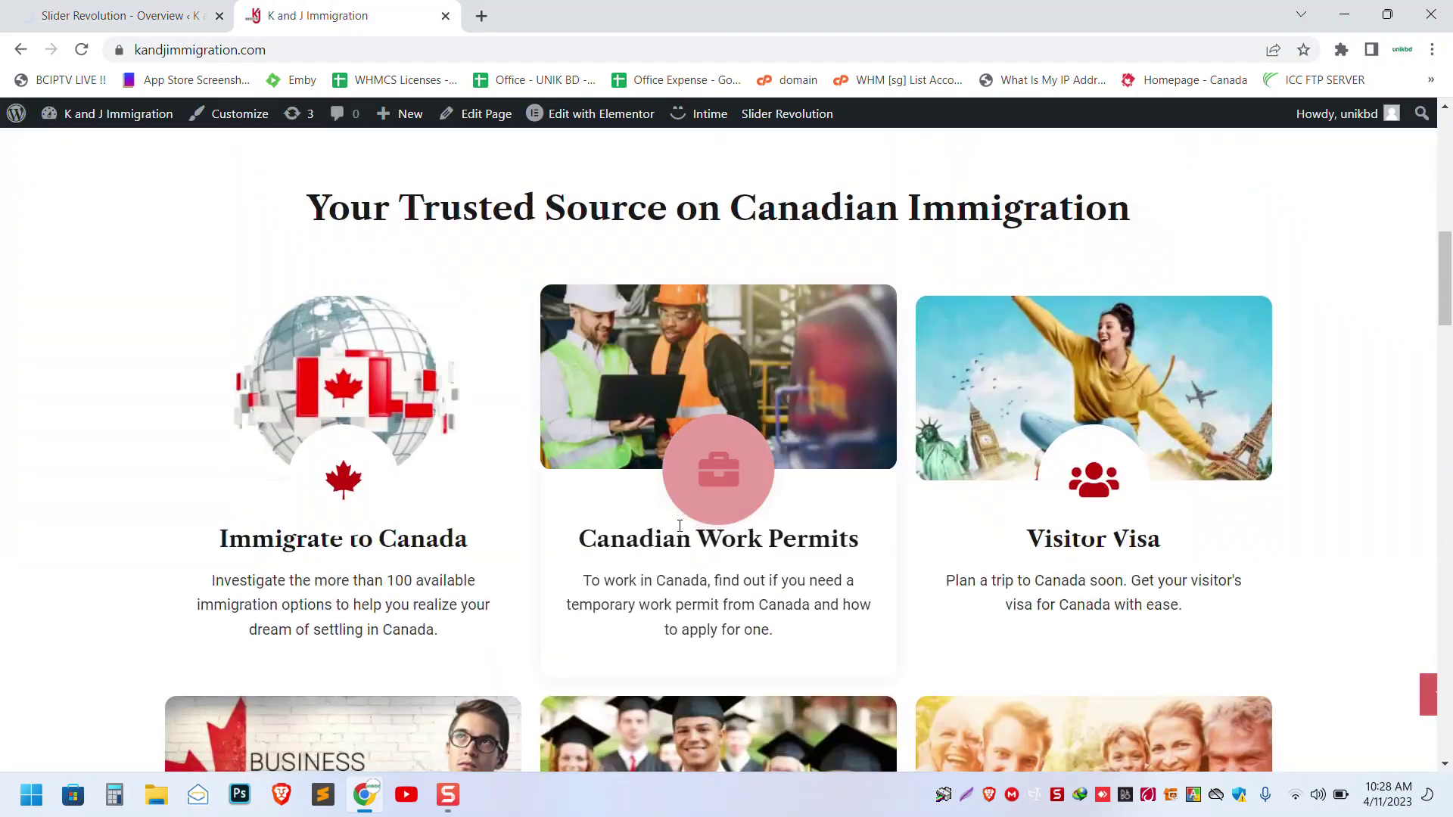
scroll(680, 525, "down", 10)
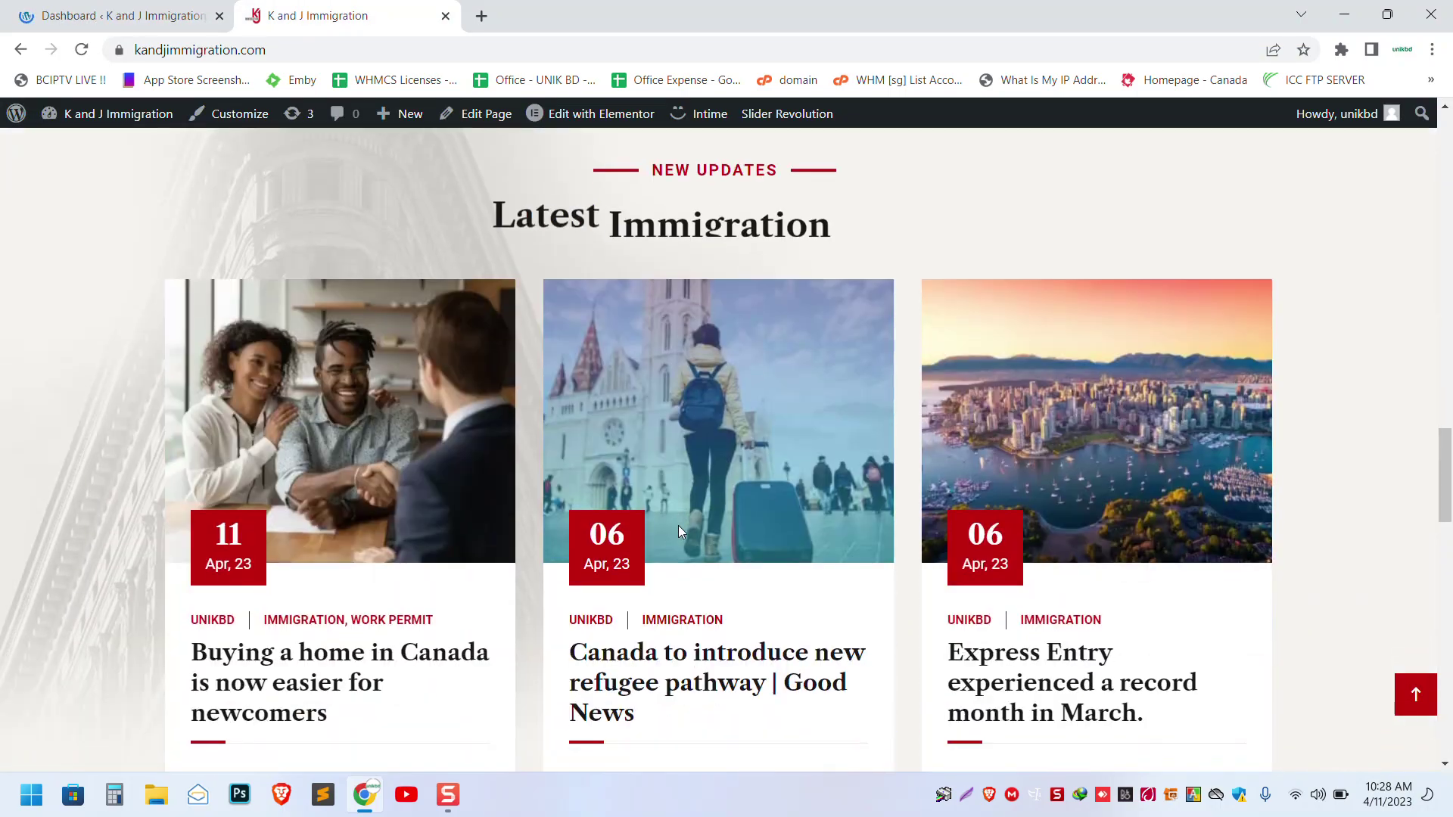
scroll(678, 525, "down", 10)
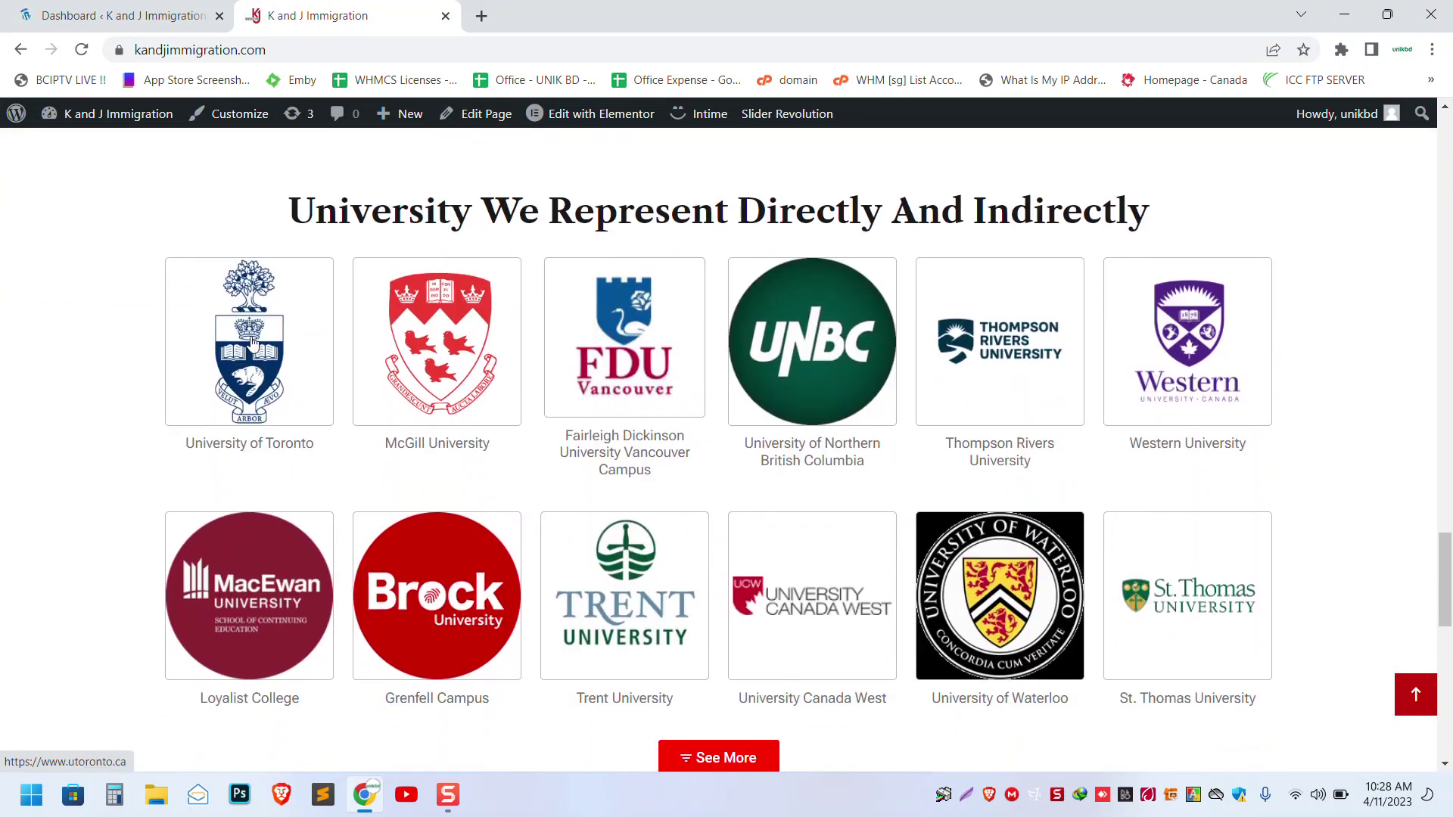
left_click_drag(1446, 563, 1447, 573)
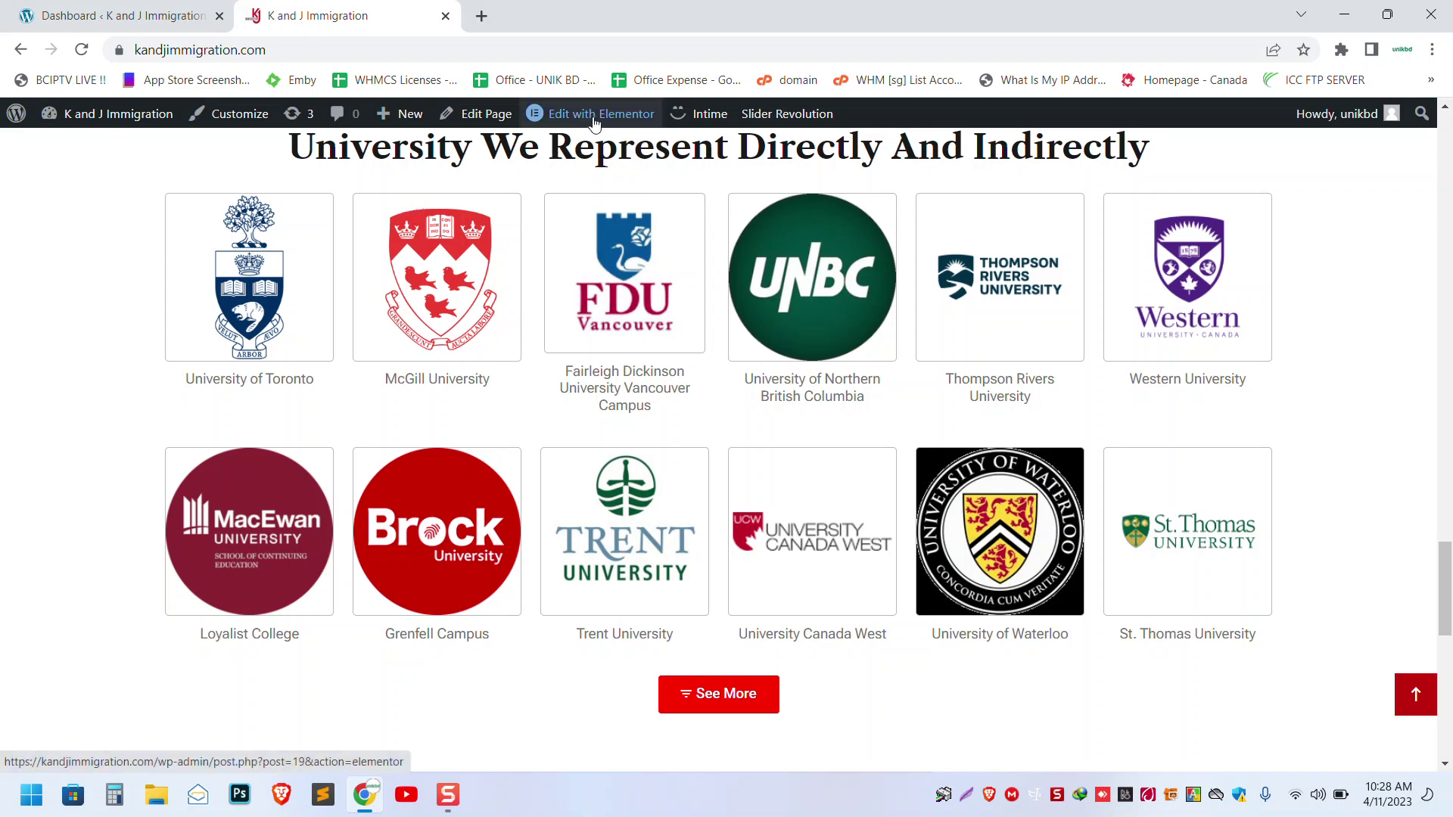
mouse_move(631, 117)
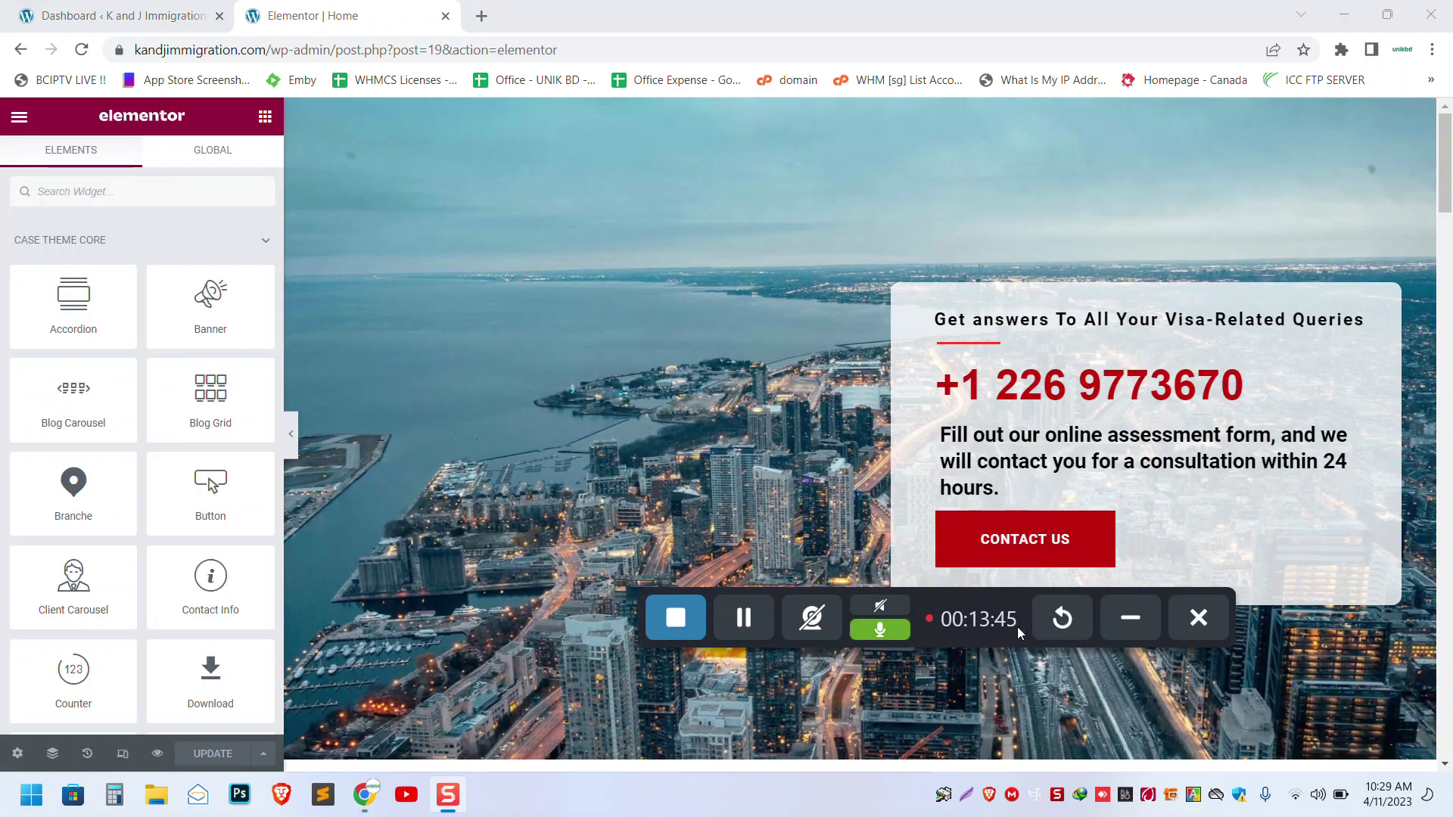
- Scroll past the hero and select the 'Your Trusted Source on Canadian Immigration' heading for editing
left_click(1119, 625)
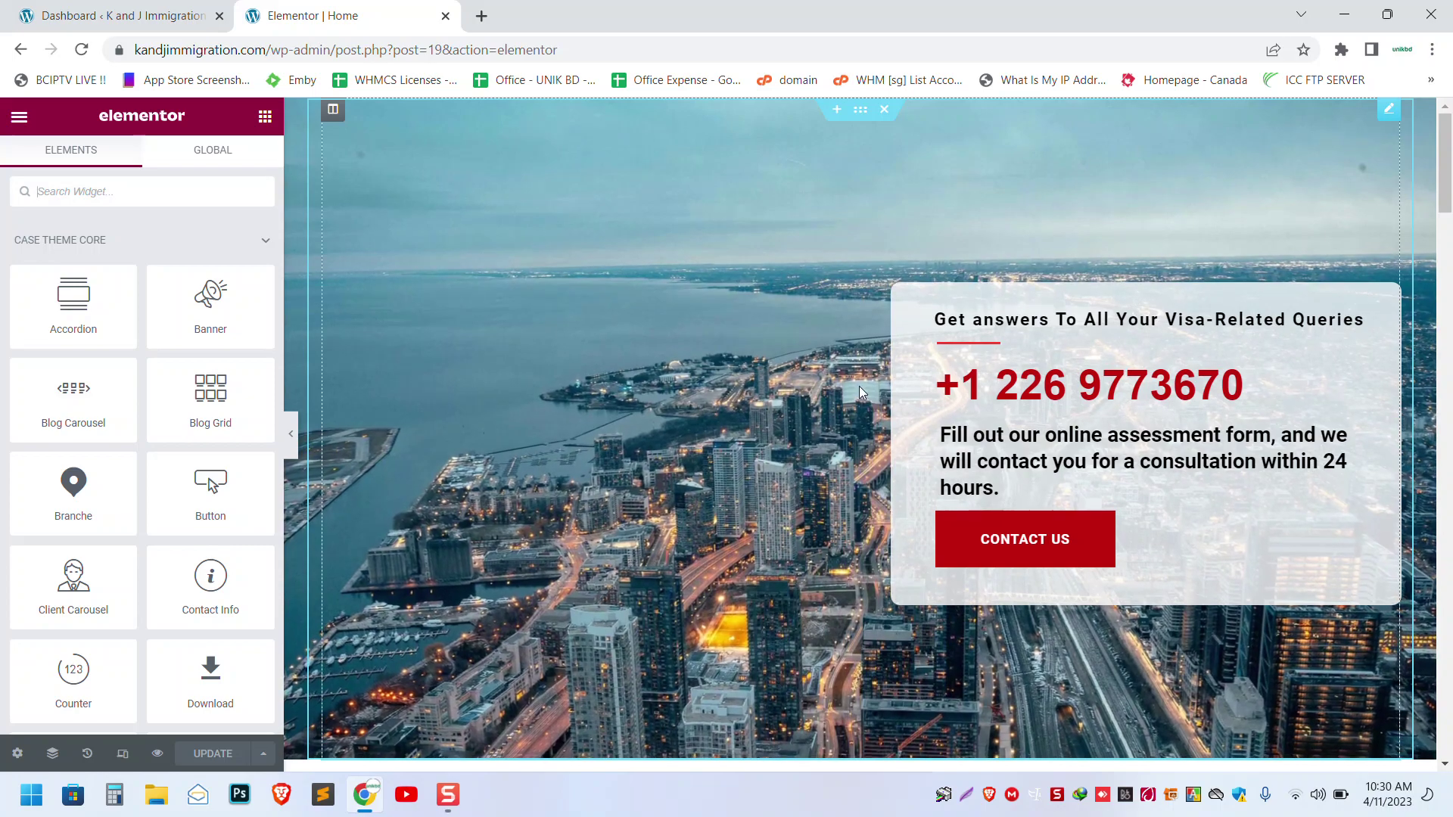
scroll(860, 386, "down", 5)
scroll(860, 385, "up", 5)
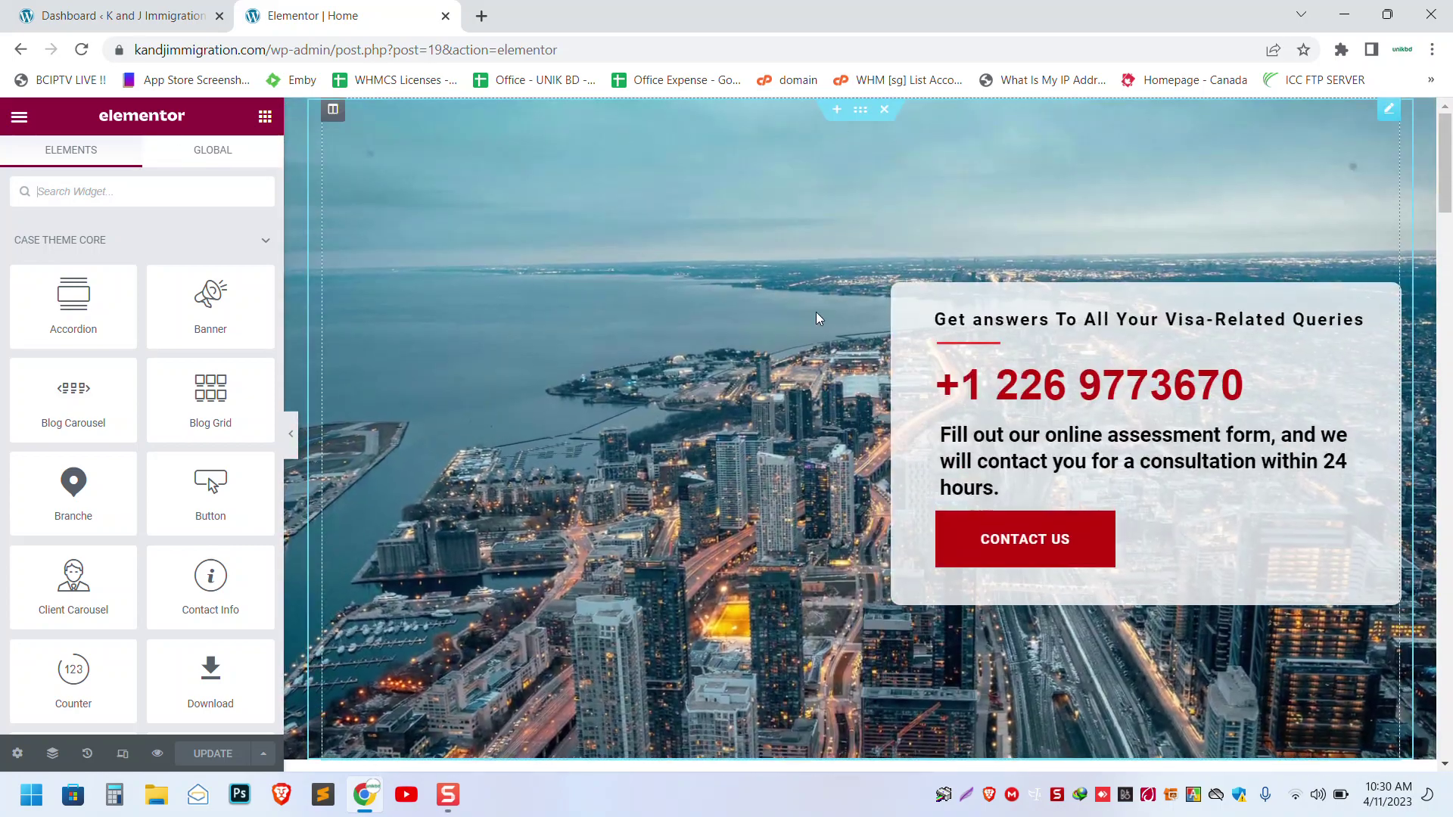
scroll(816, 312, "down", 1)
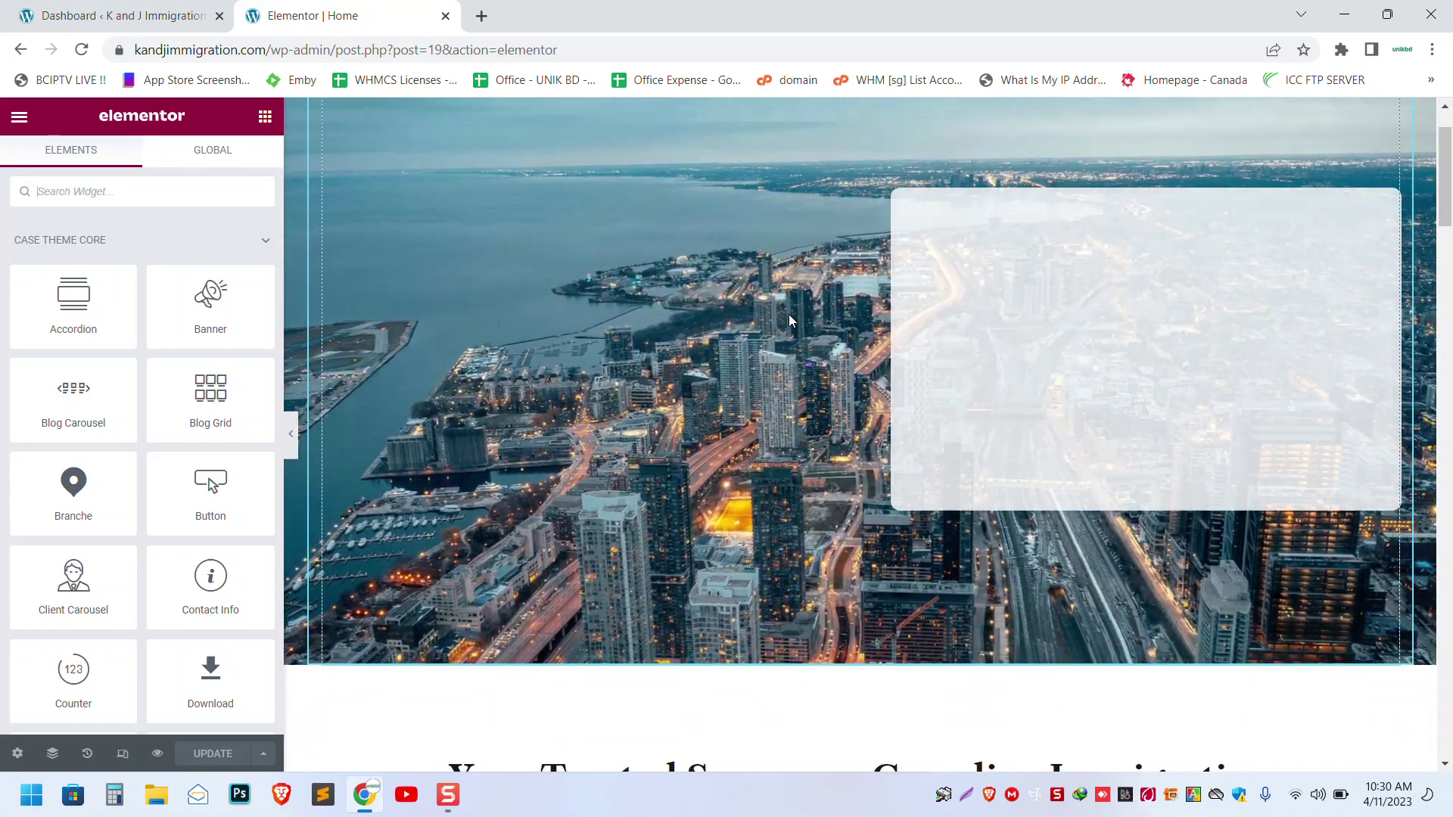
scroll(789, 315, "up", 1)
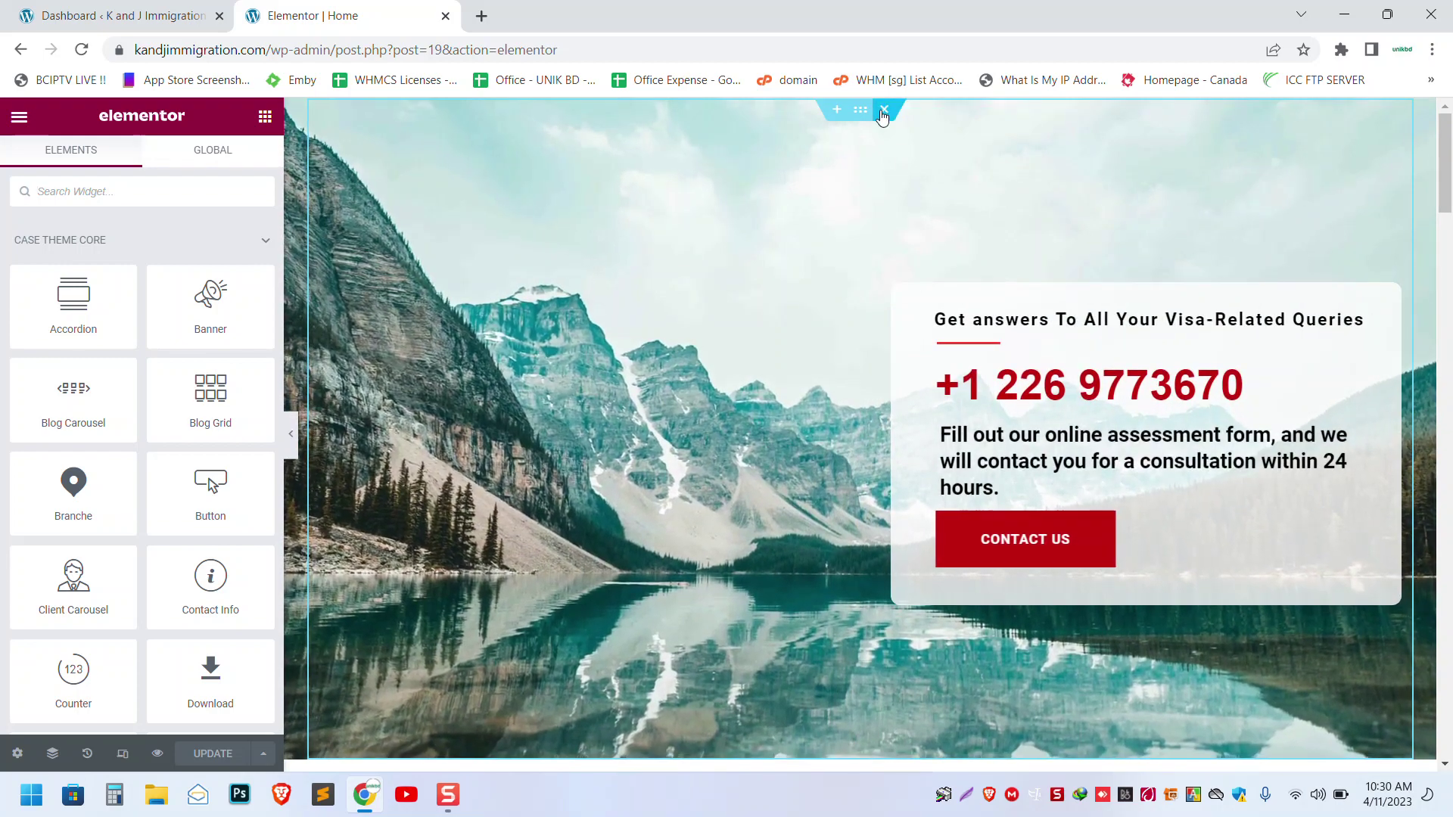
scroll(793, 267, "down", 6)
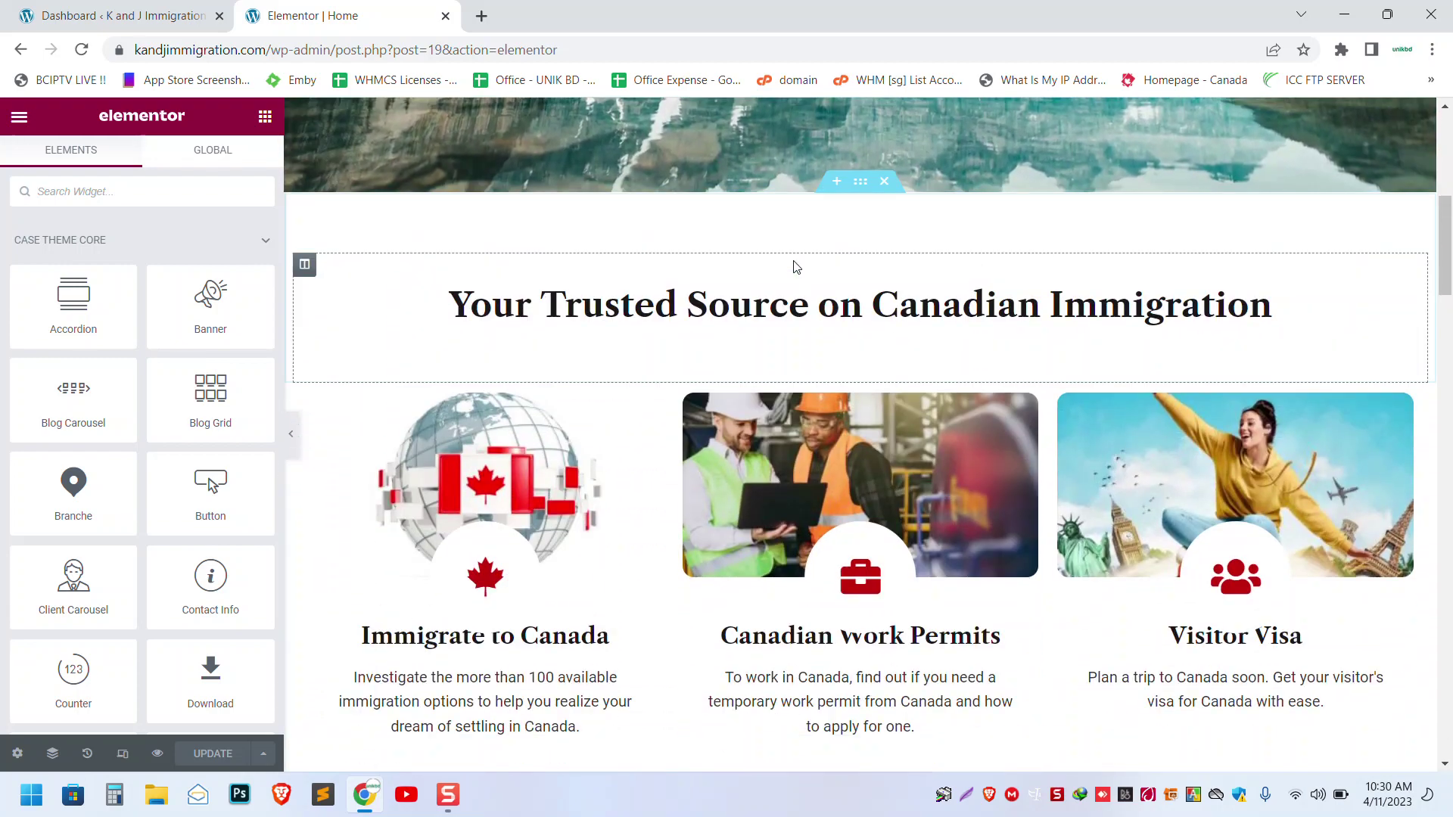
left_click(1205, 321)
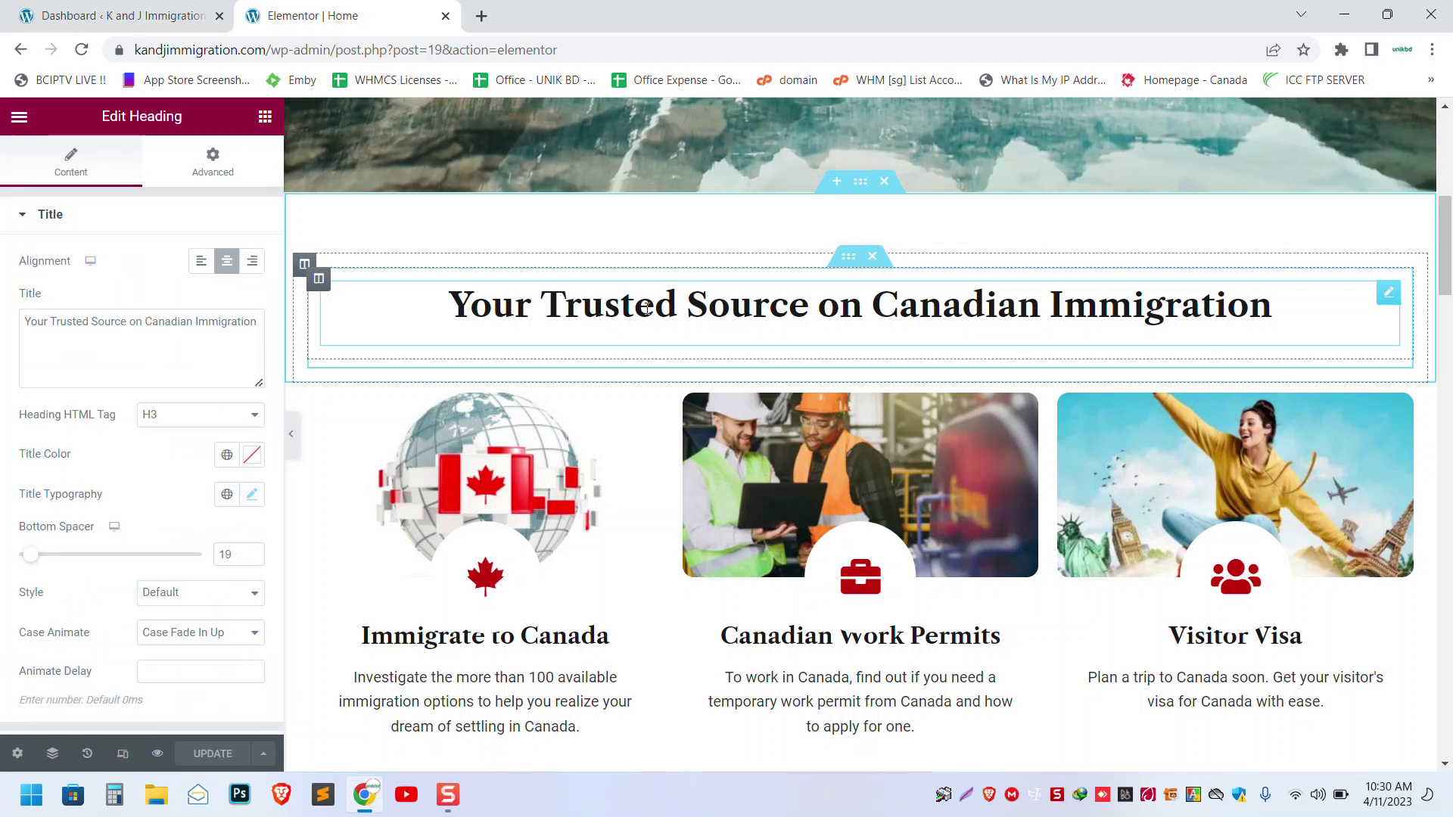
- Select 'Immigration' in the heading title, then review the Immigrate to Canada box's image and description
left_click(216, 321)
double_click(215, 321)
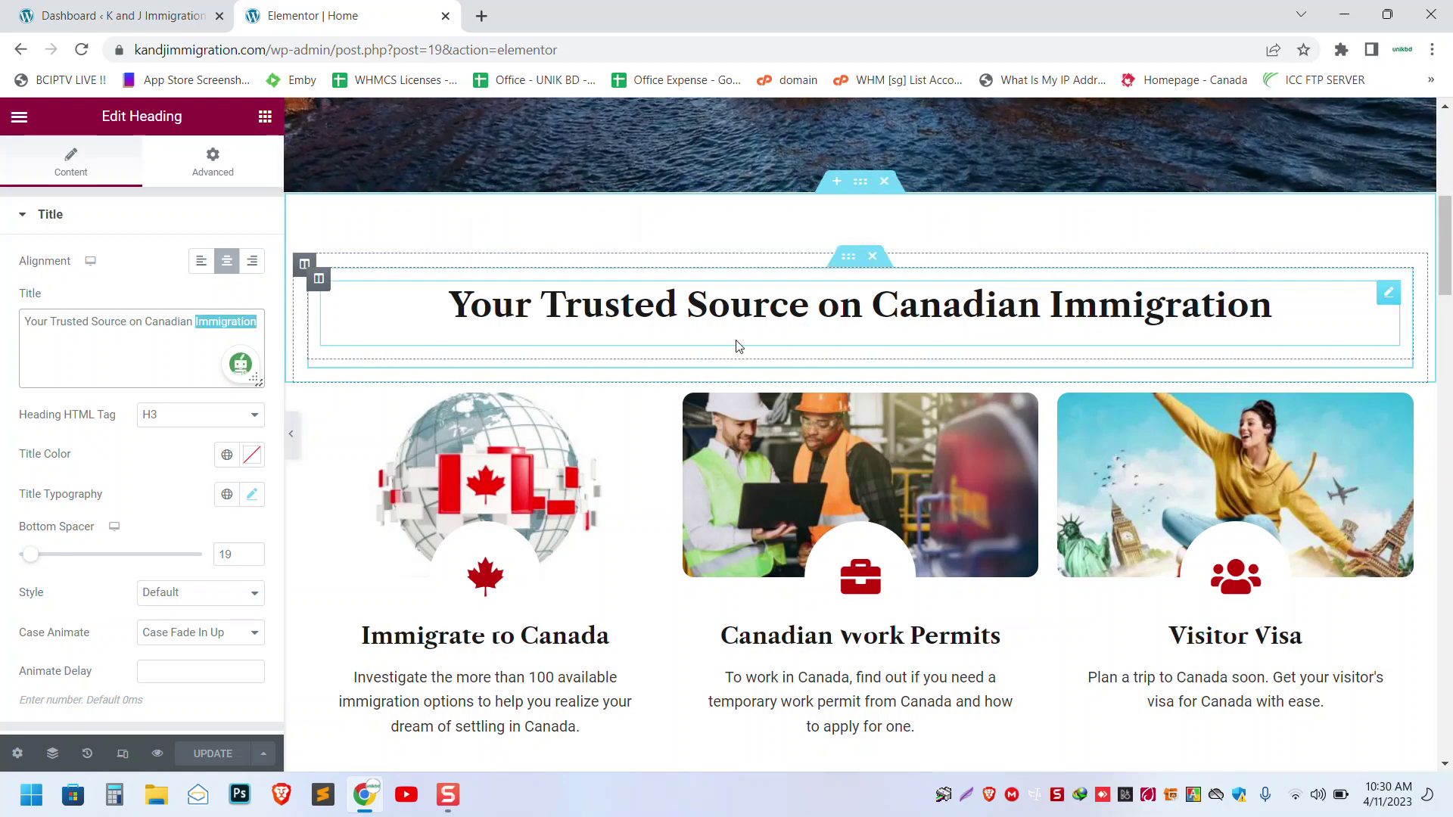
scroll(738, 346, "down", 3)
left_click(572, 363)
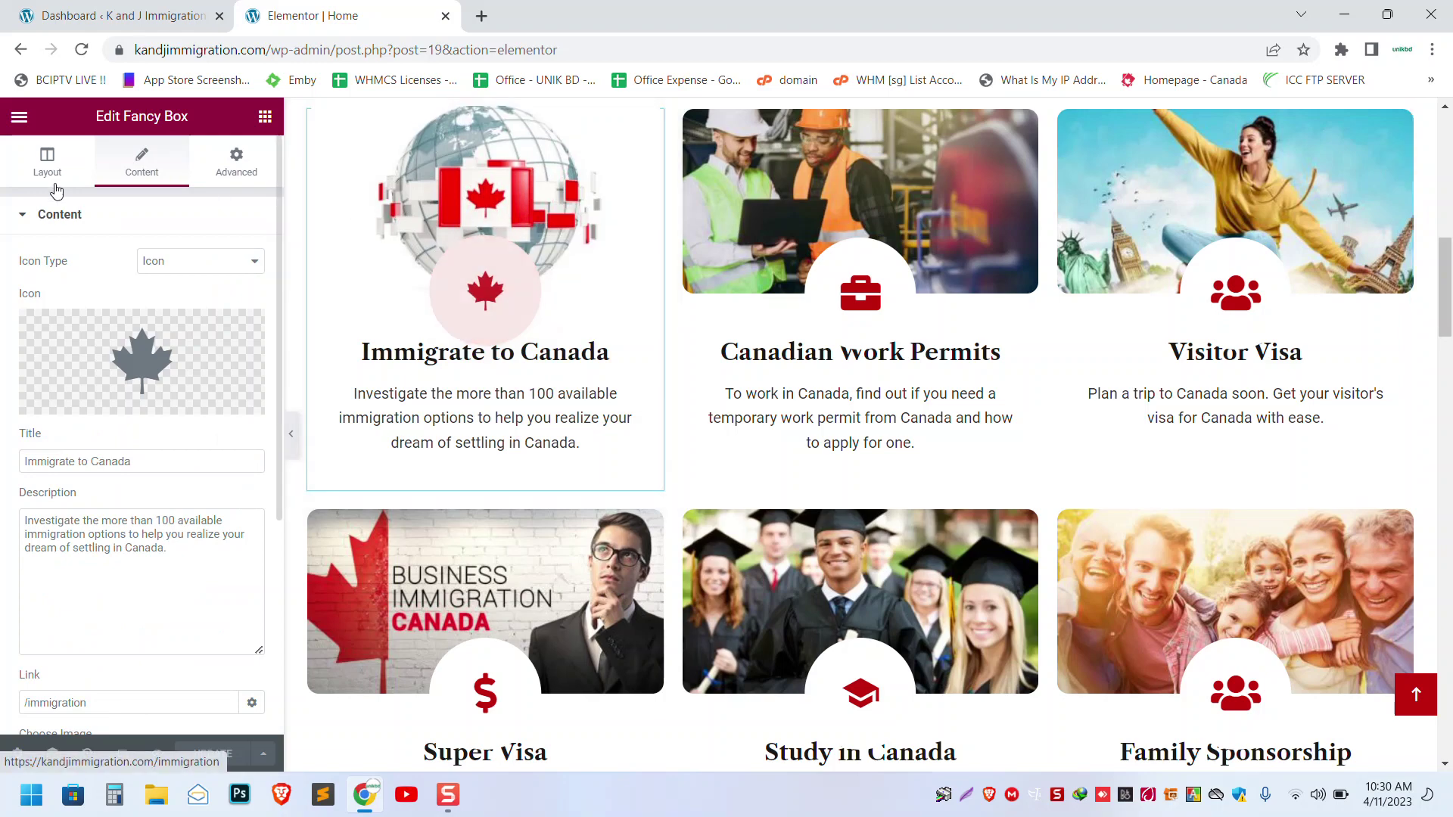
scroll(158, 321, "down", 4)
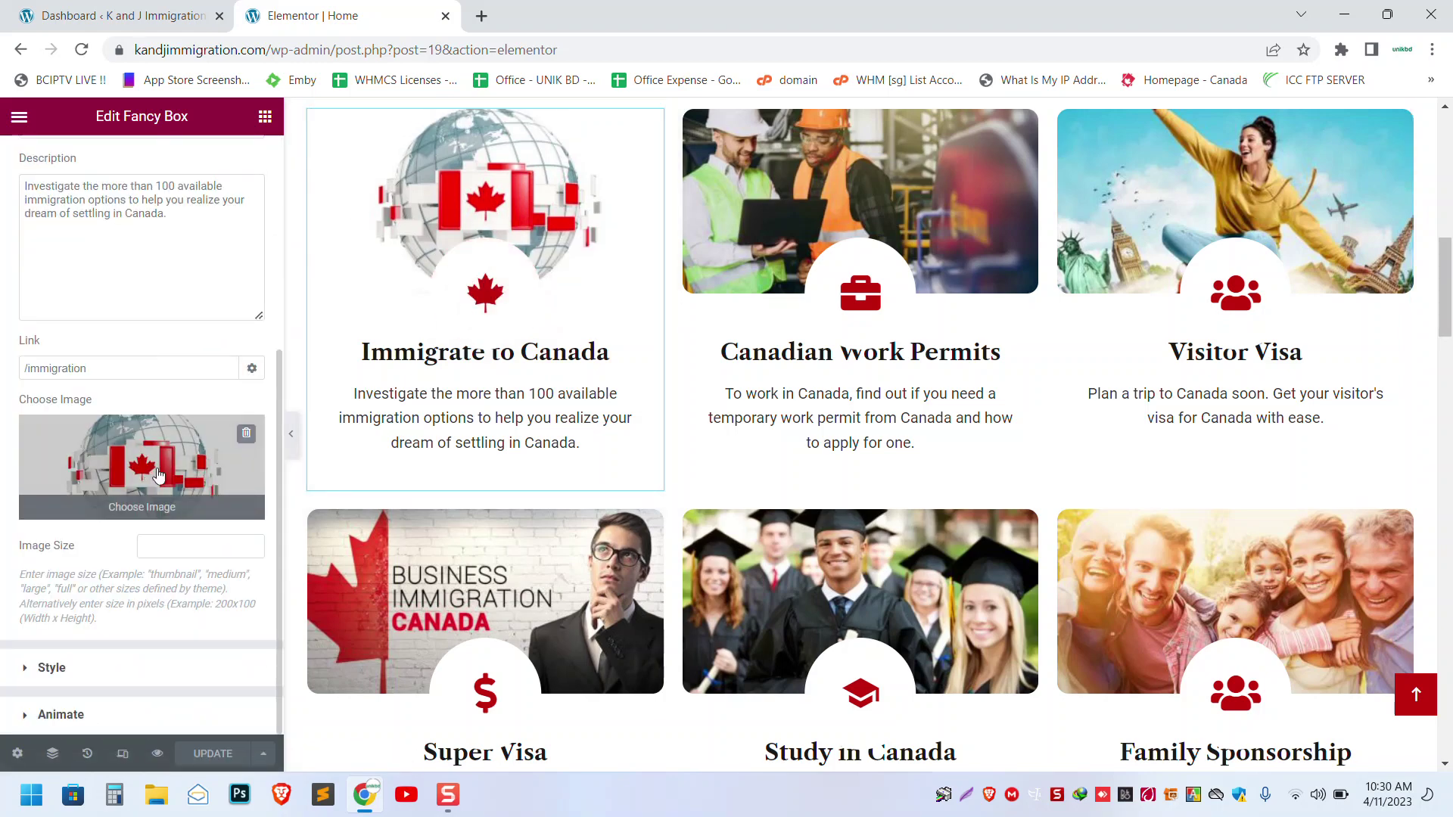
mouse_move(124, 516)
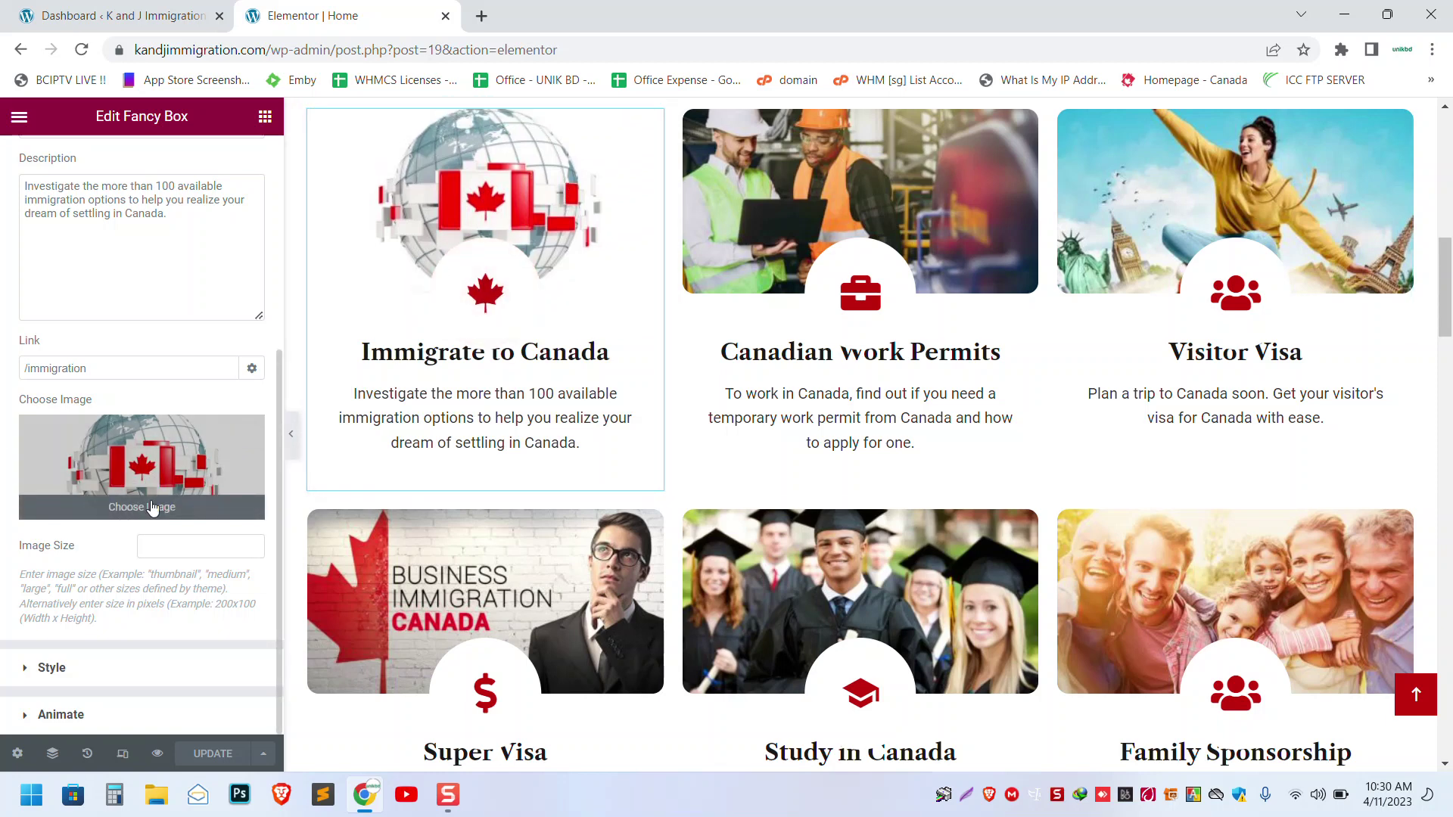
left_click(480, 393)
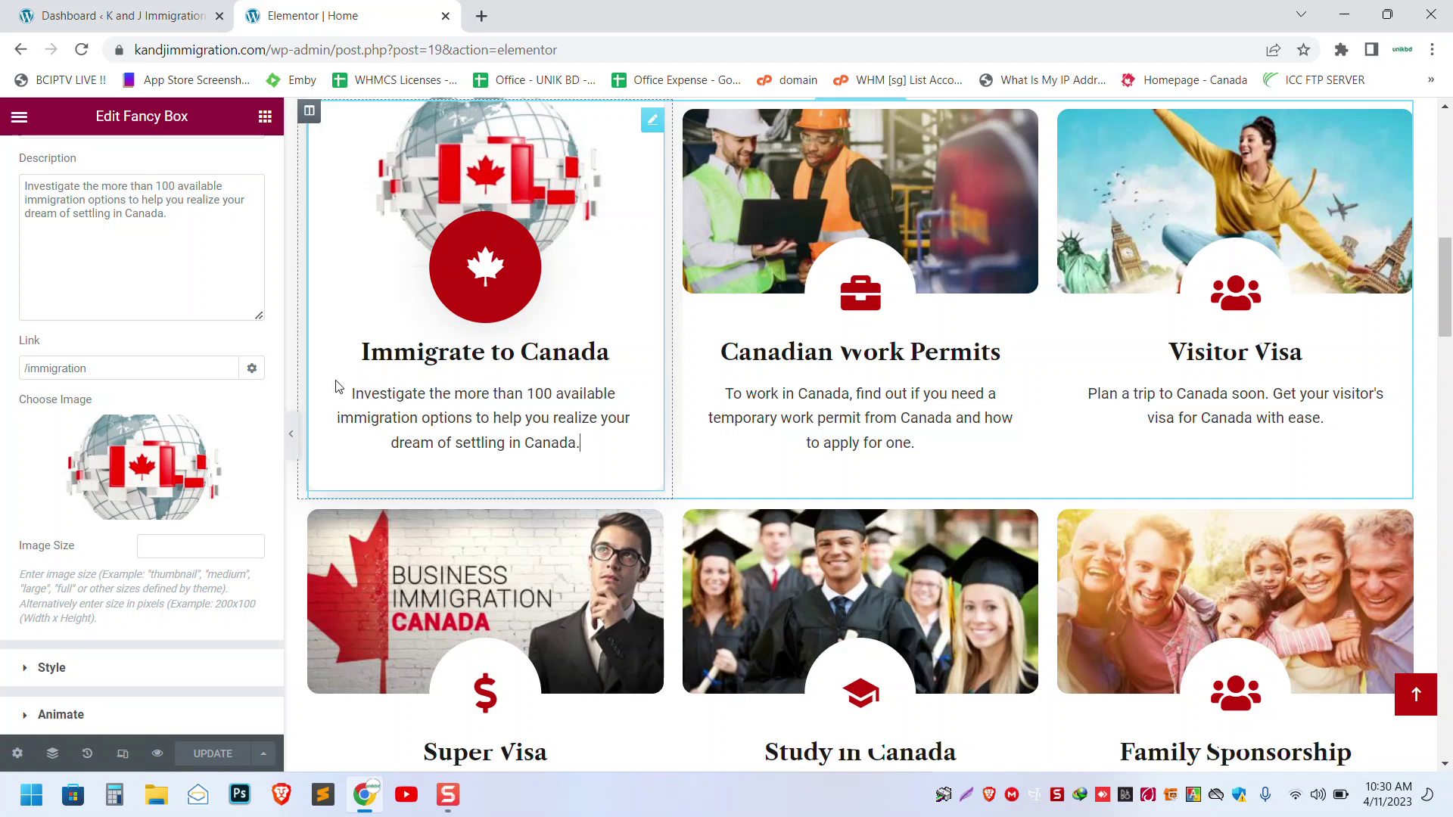
- Bring up the Canadian Work Permits box and look over its /work-permit link and description
scroll(338, 387, "up", 2)
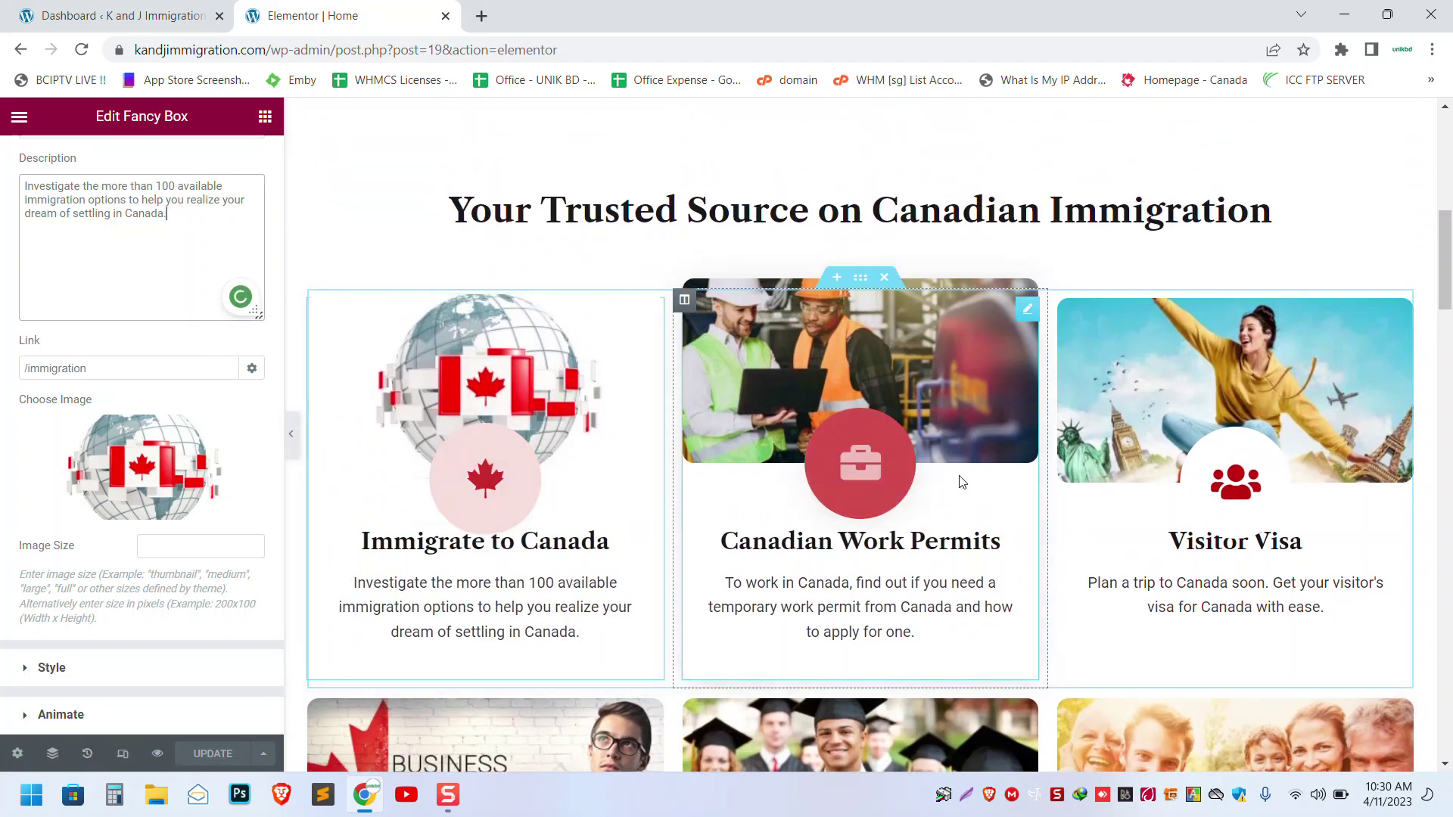
scroll(832, 469, "down", 1)
left_click(783, 448)
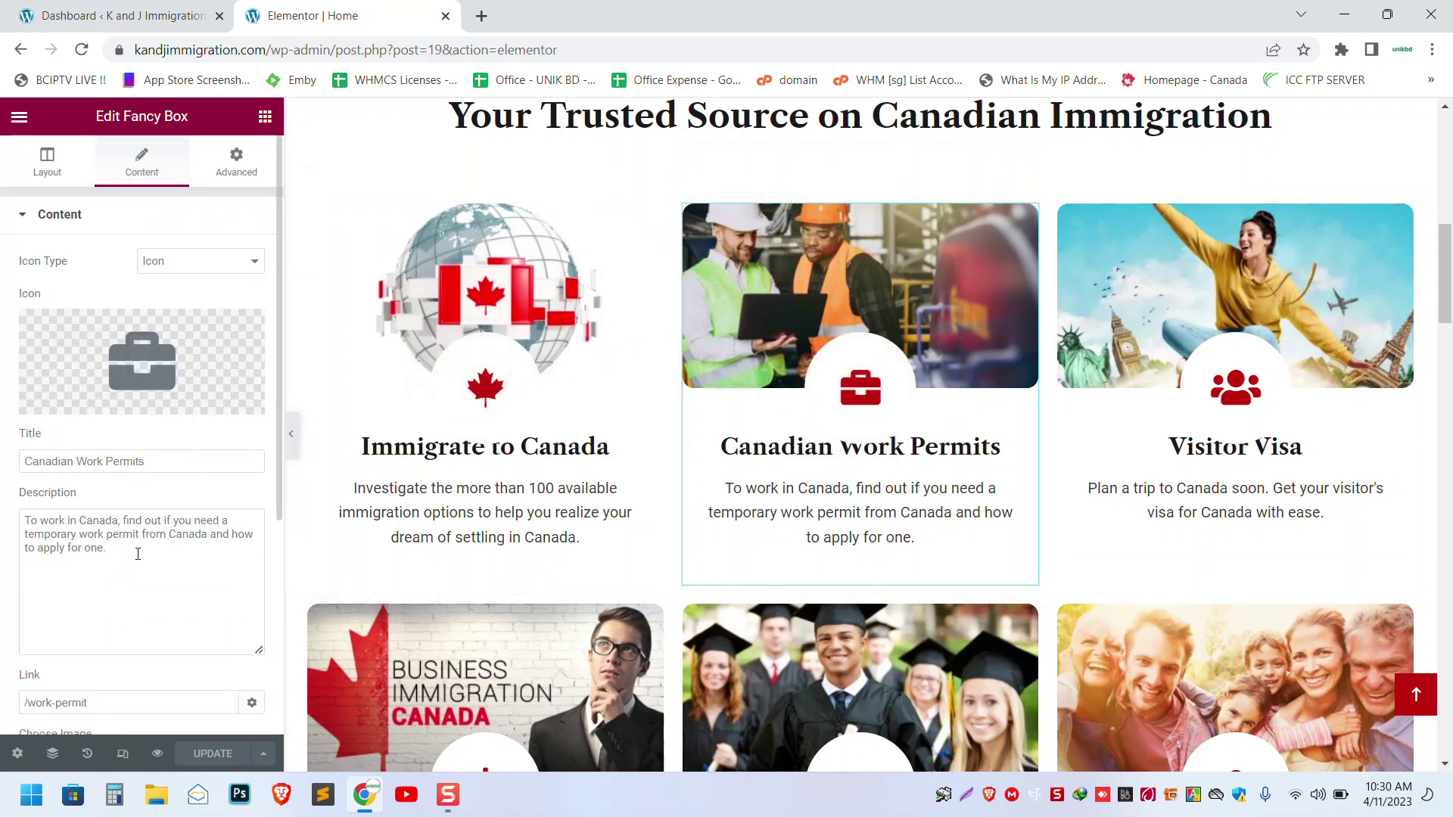
scroll(1031, 457, "down", 10)
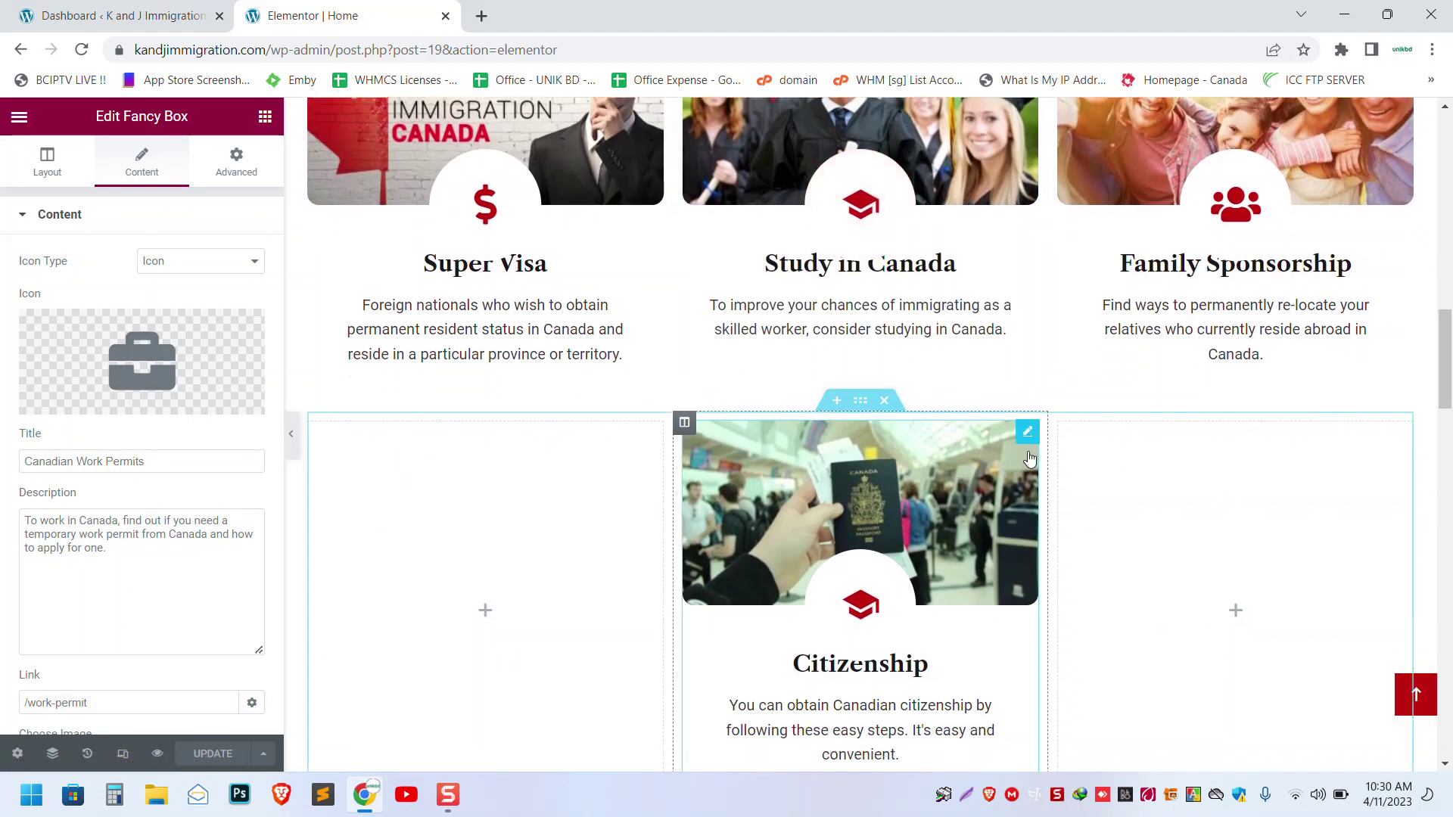
scroll(1031, 457, "down", 1)
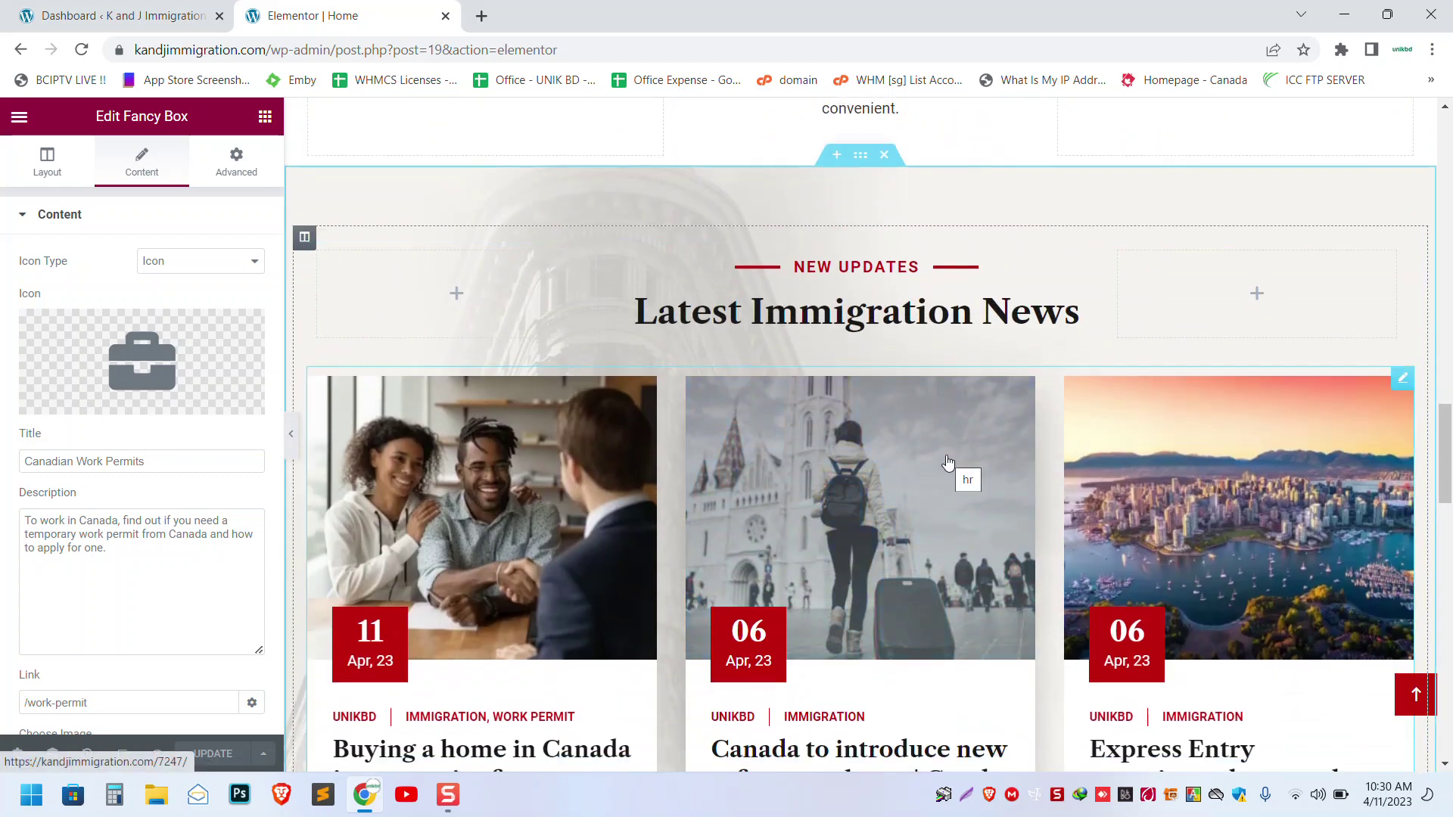
- Change 'News' to 'Posts' in the Latest Immigration News heading's title
left_click(842, 272)
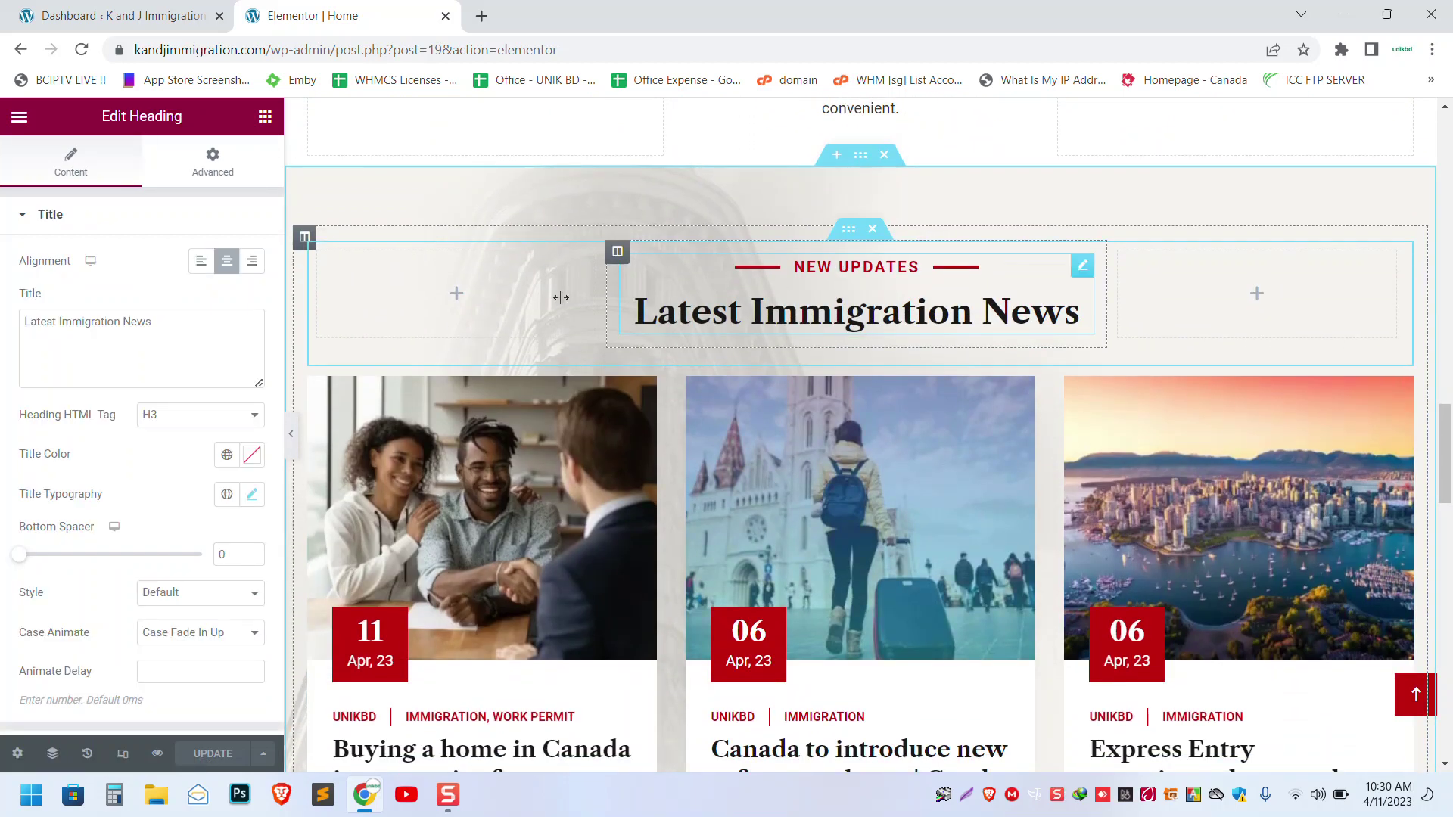
left_click(211, 335)
scroll(810, 321, "down", 3)
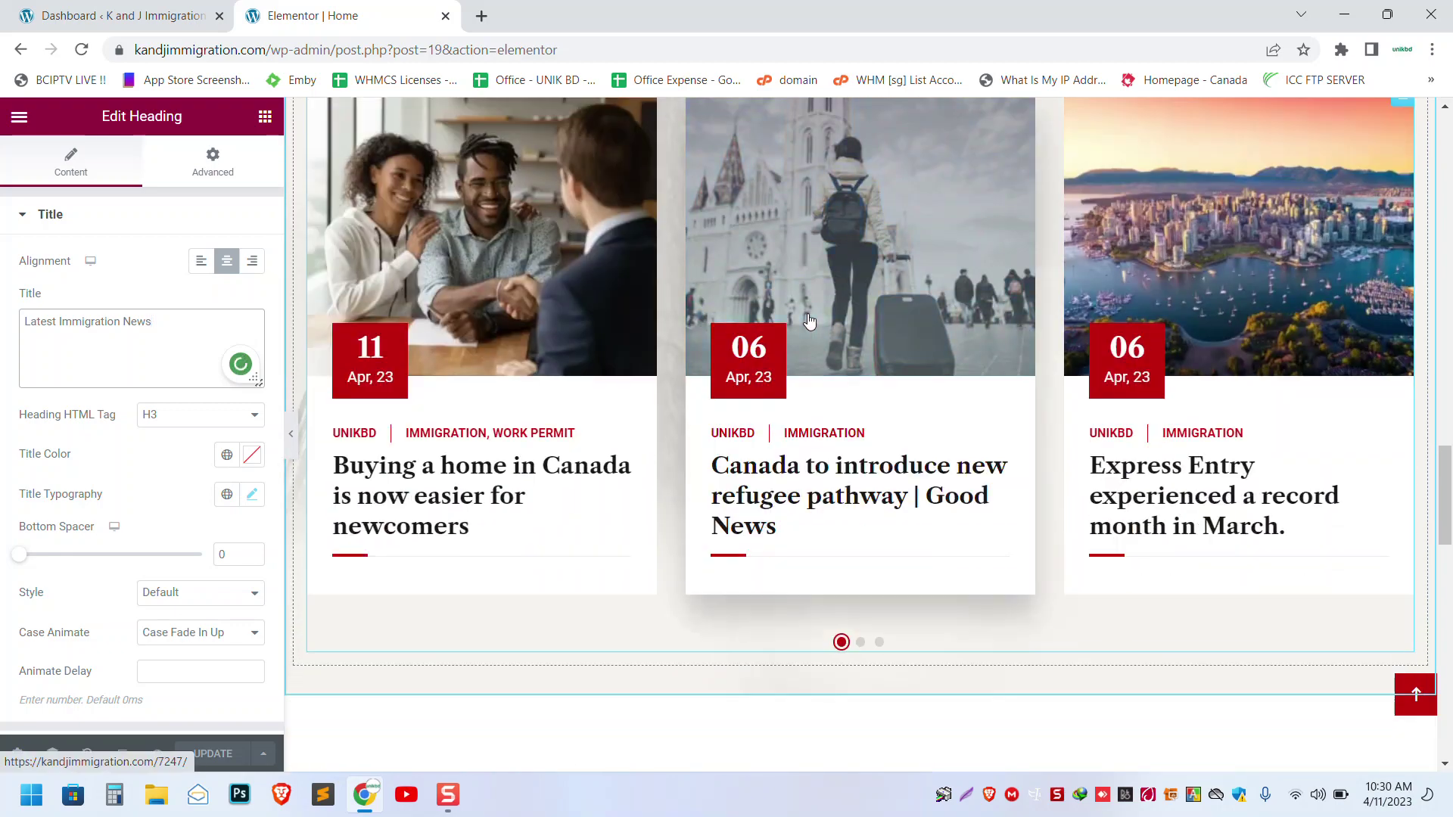
scroll(810, 322, "up", 2)
scroll(810, 322, "up", 1)
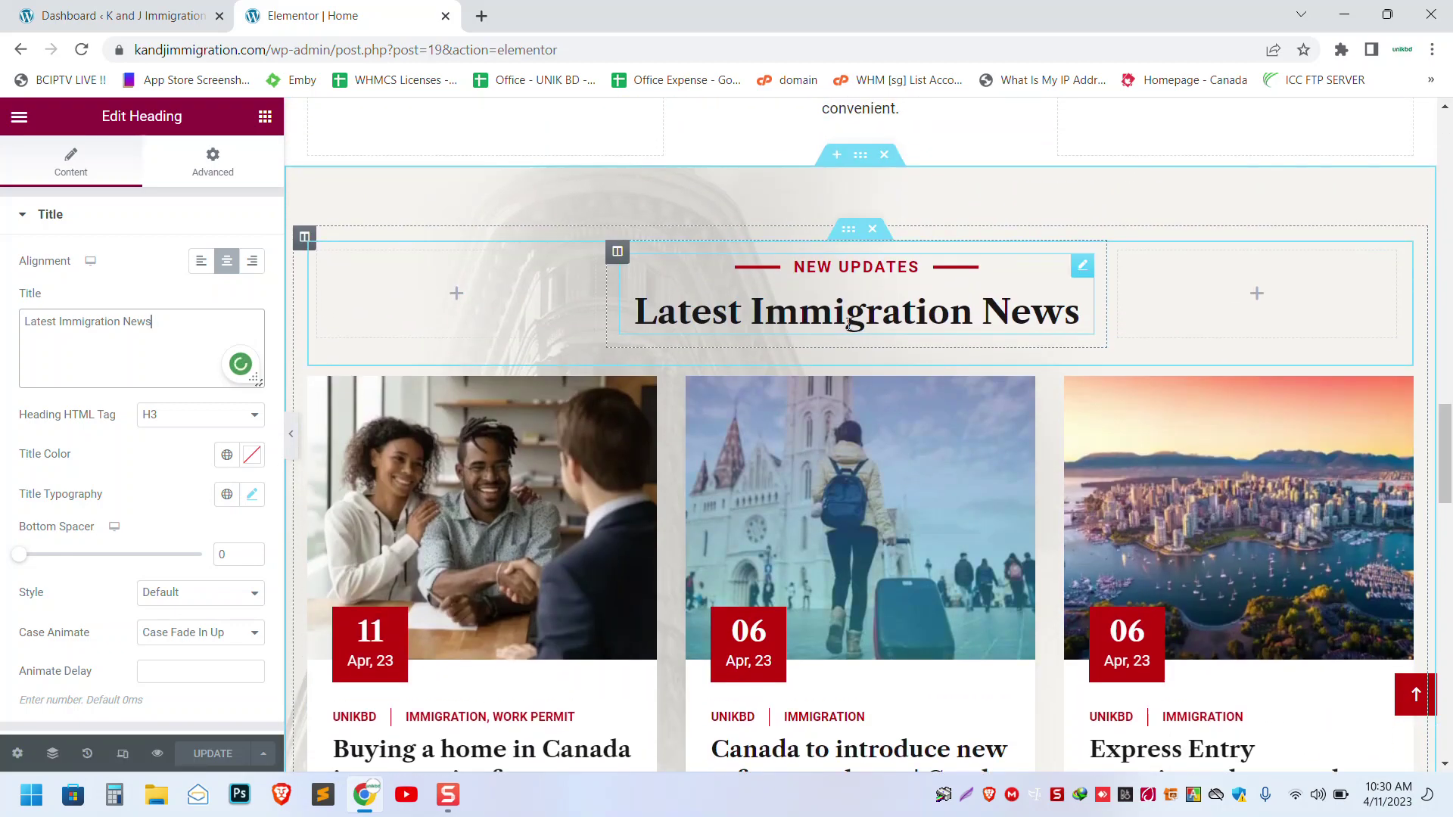
double_click(147, 322)
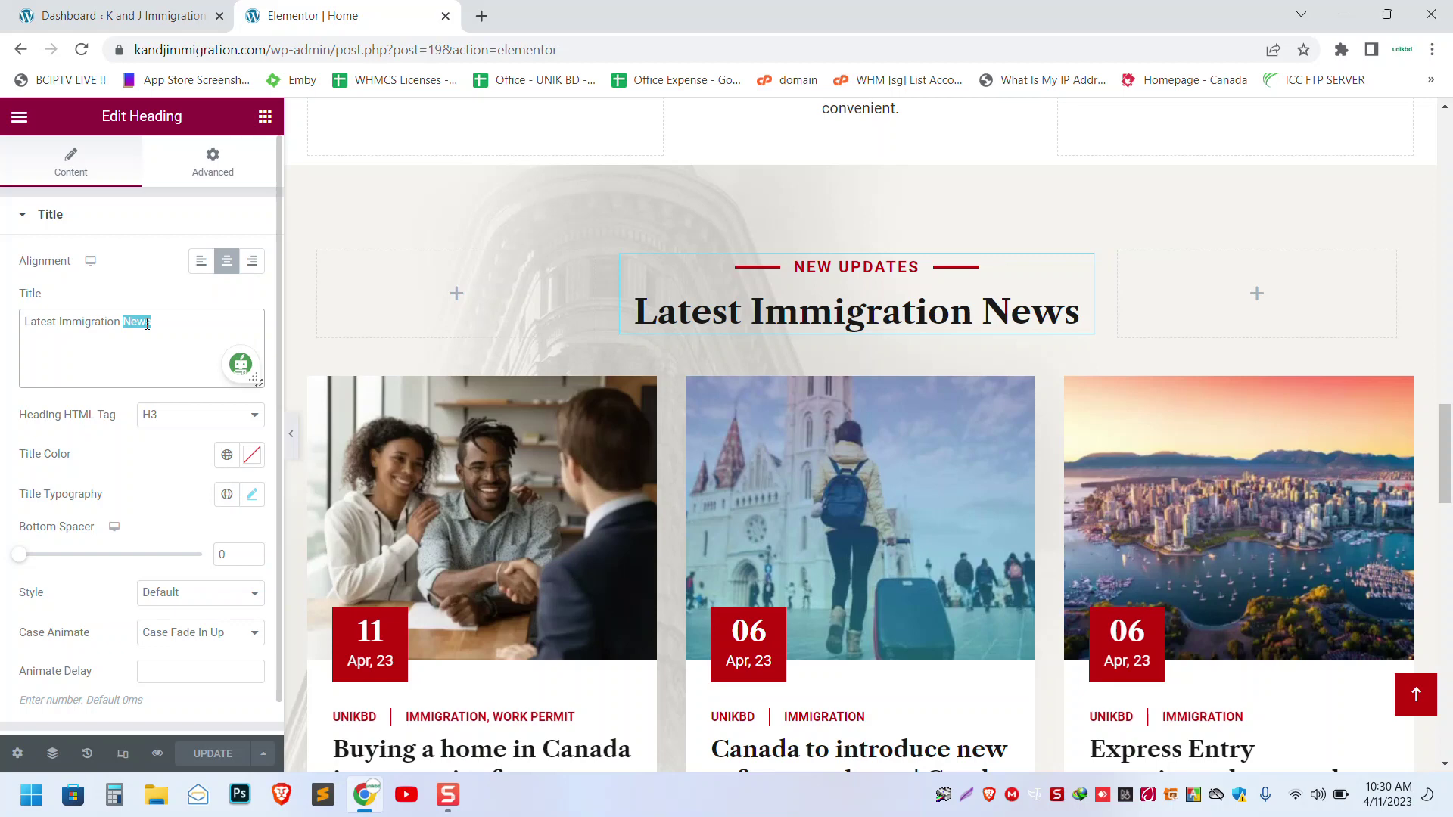
type("Posts")
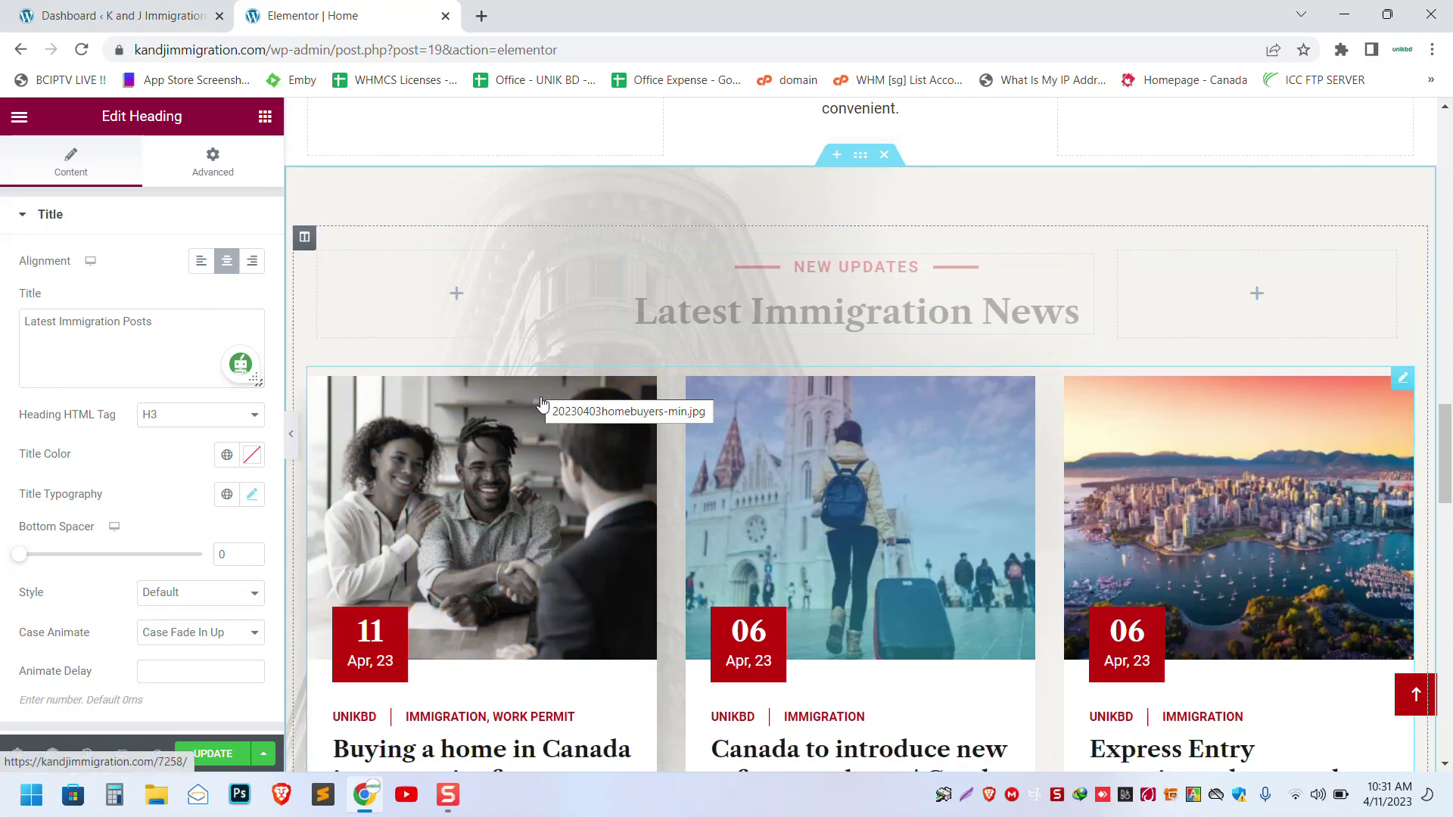
- Revert the heading title to 'Latest Immigration News' using Backspace and Ctrl+Z
scroll(551, 420, "down", 4)
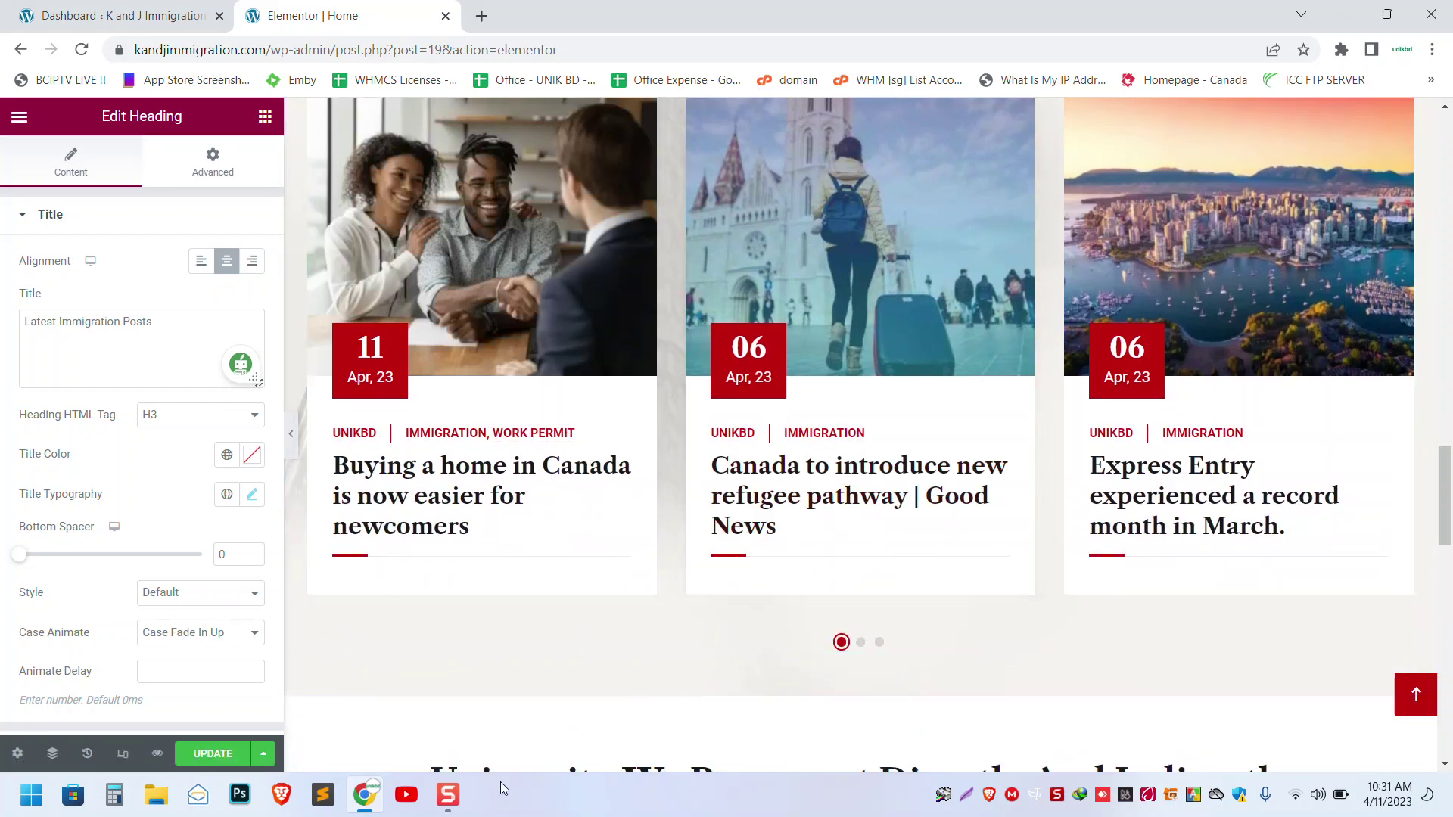
left_click(457, 799)
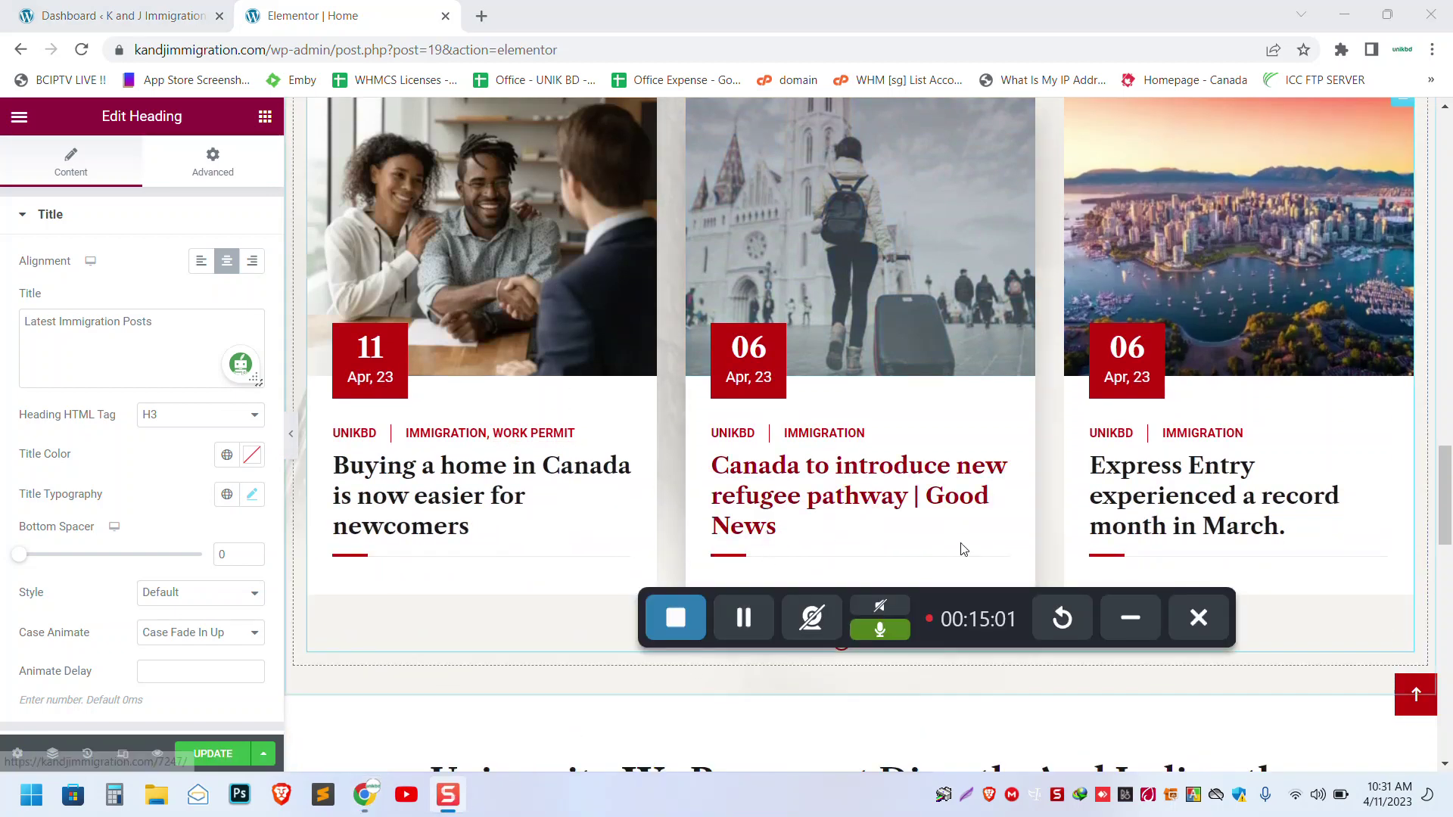
left_click(1122, 615)
scroll(924, 520, "up", 5)
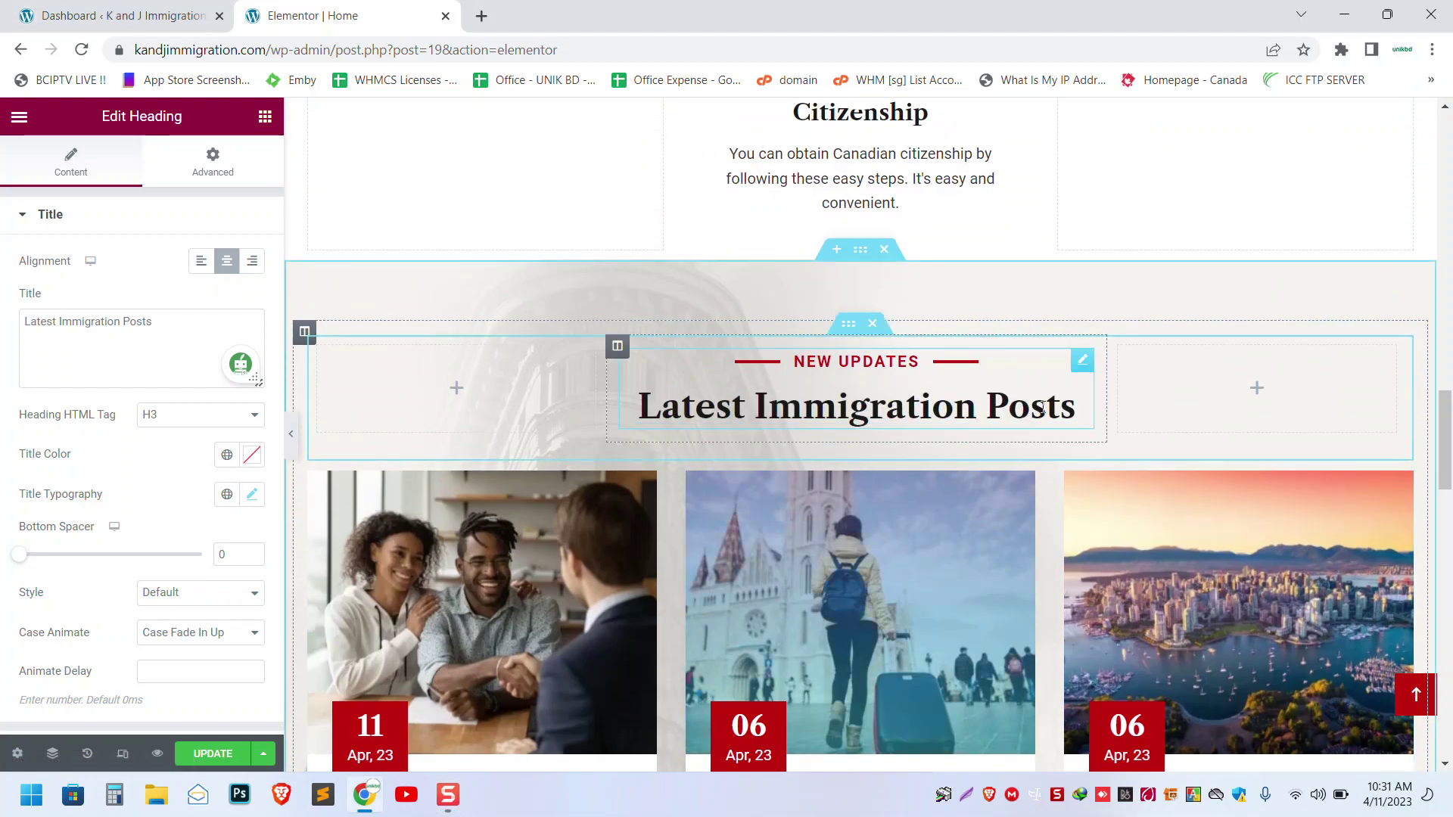
left_click(223, 338)
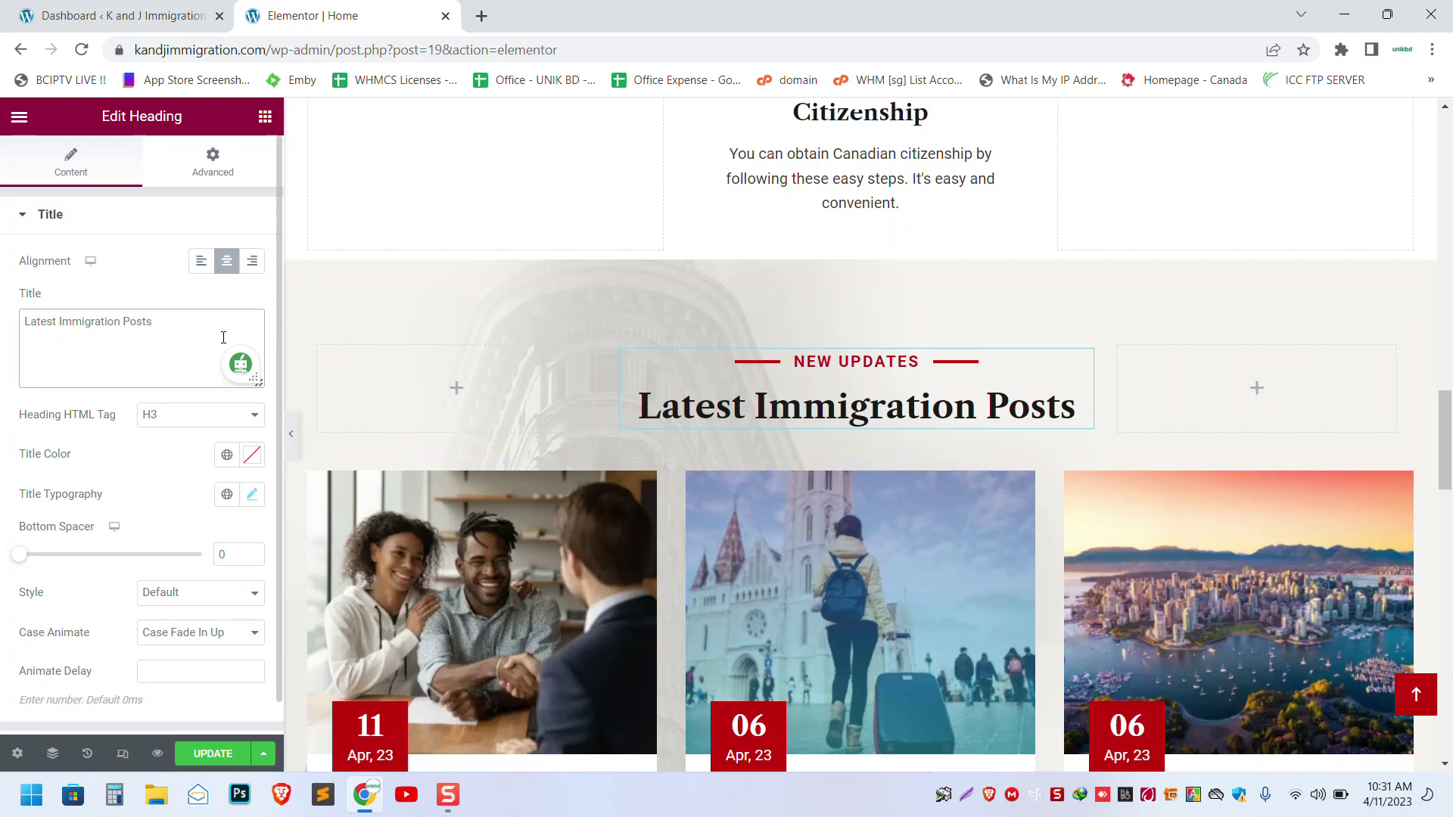
key("BackSpace")
key("ctrl+z")
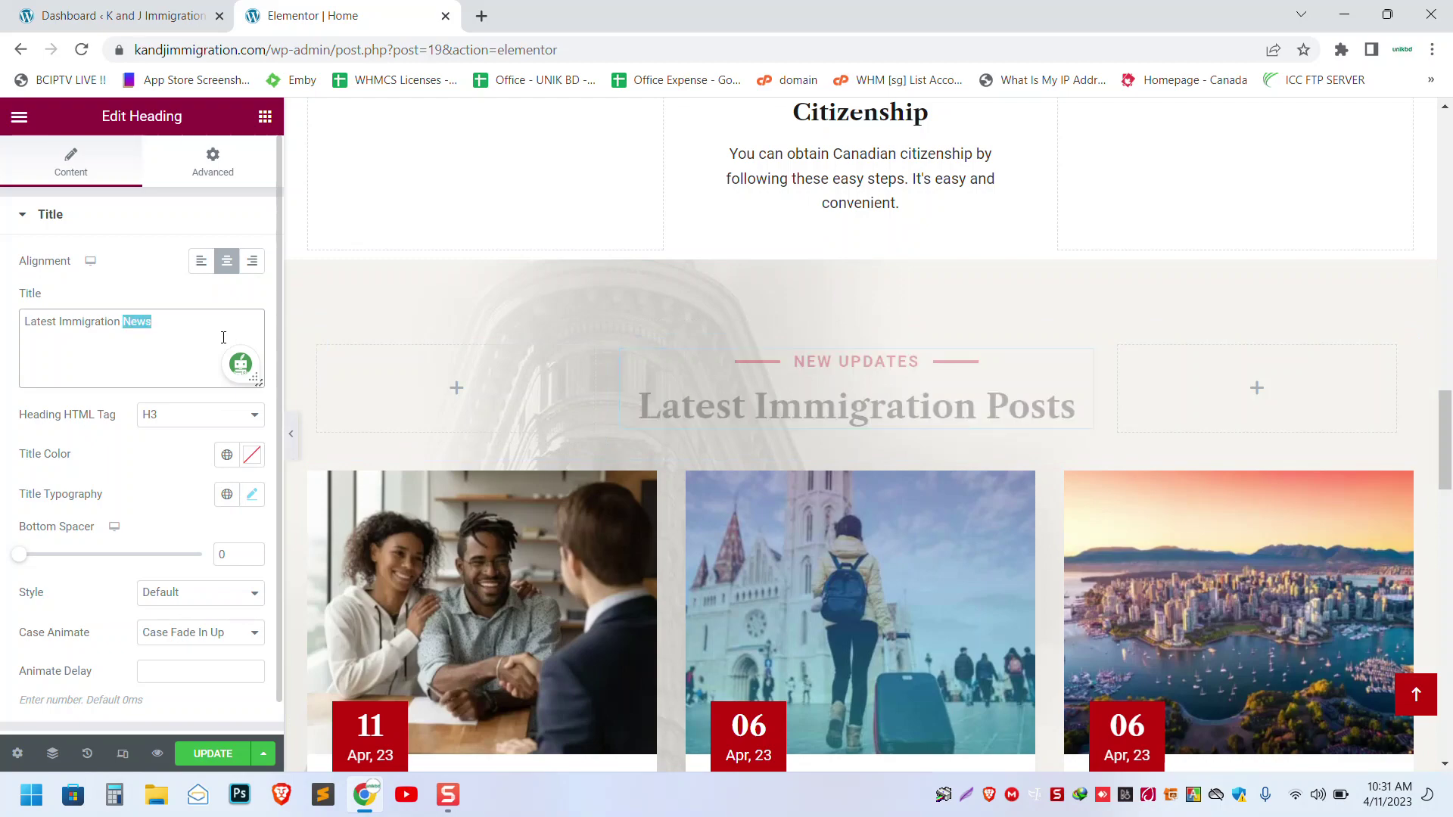
left_click(194, 325)
scroll(666, 357, "down", 5)
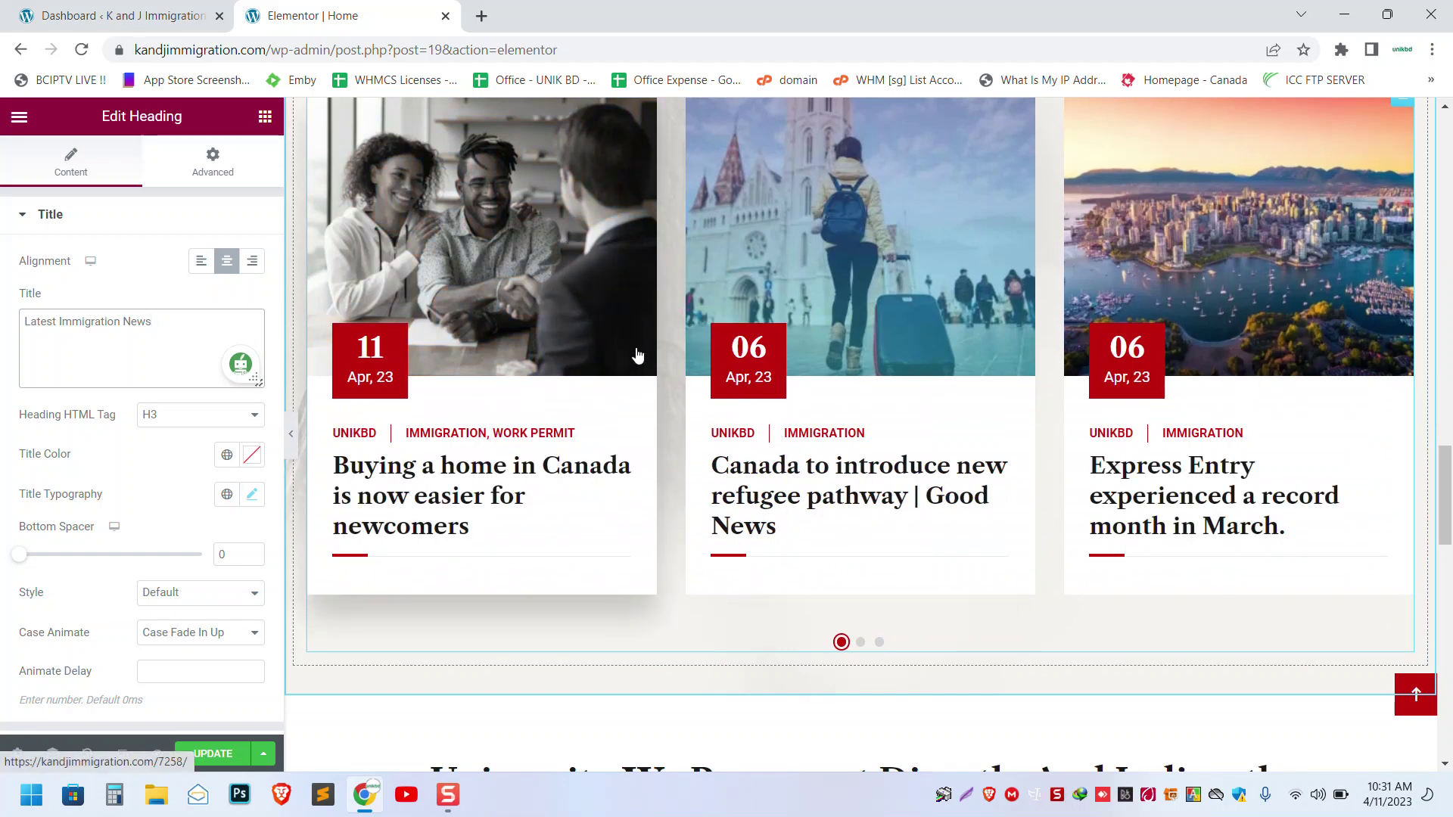
scroll(634, 359, "down", 4)
scroll(634, 360, "down", 2)
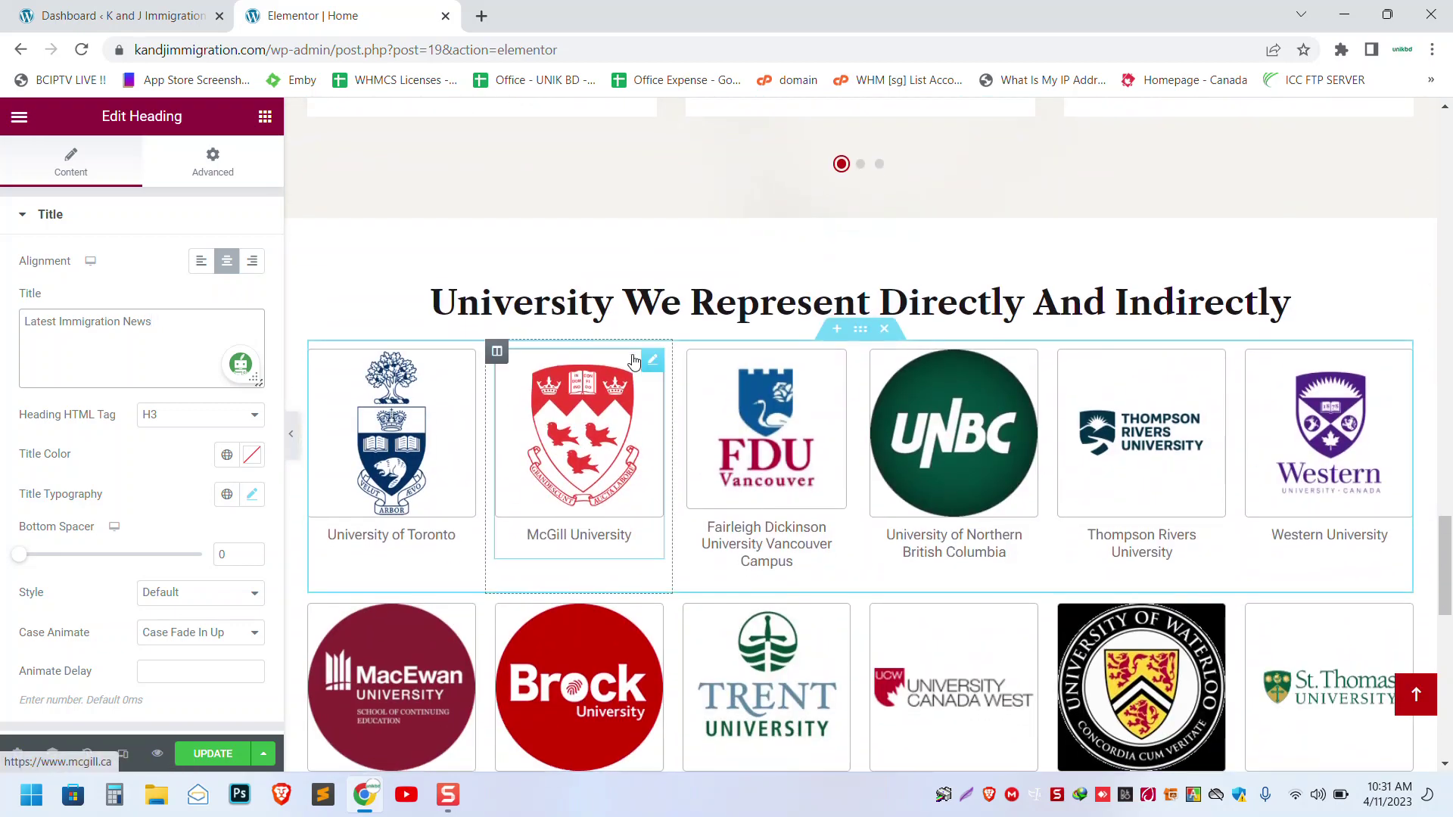
scroll(634, 360, "down", 1)
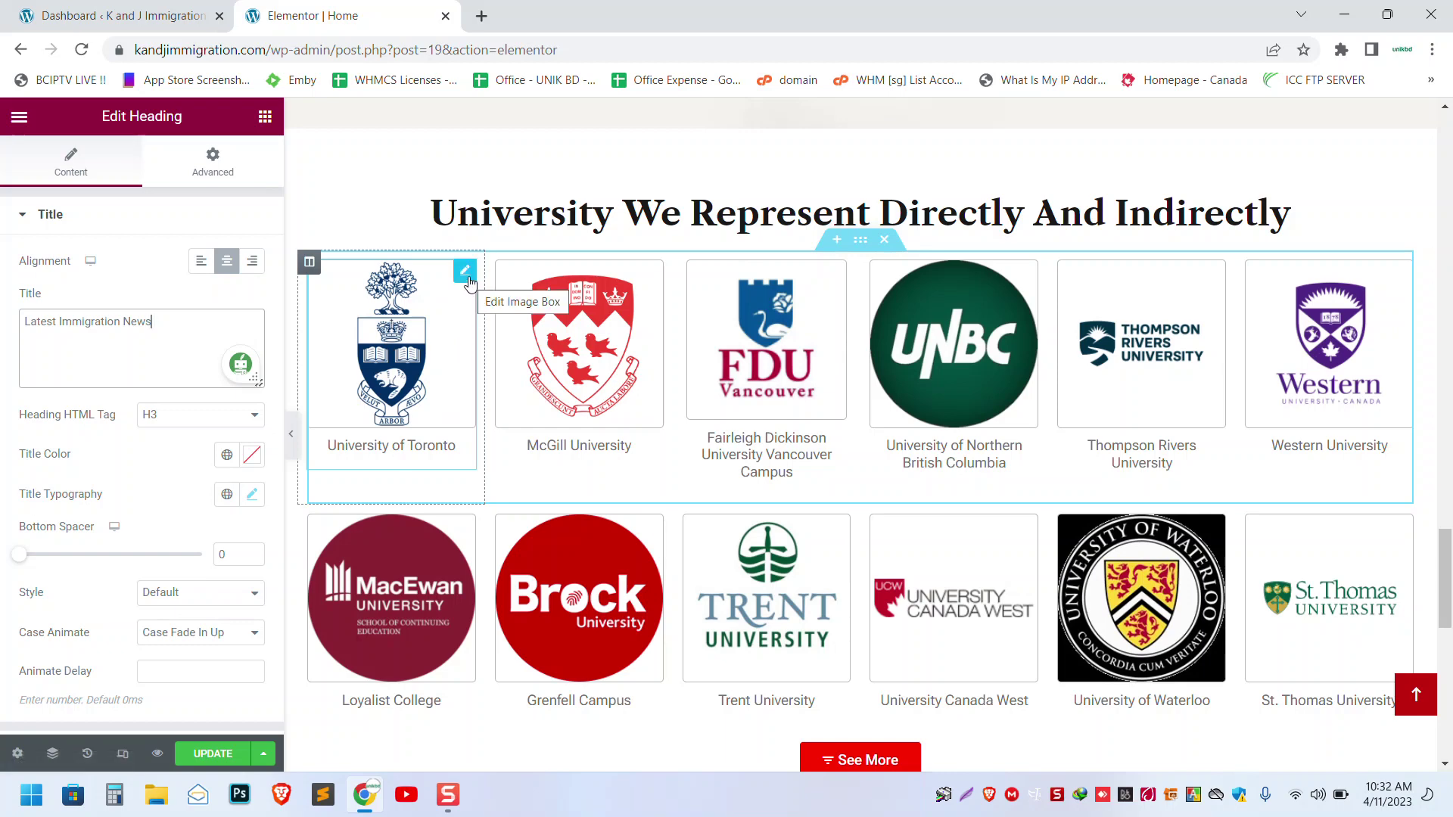
left_click(466, 274)
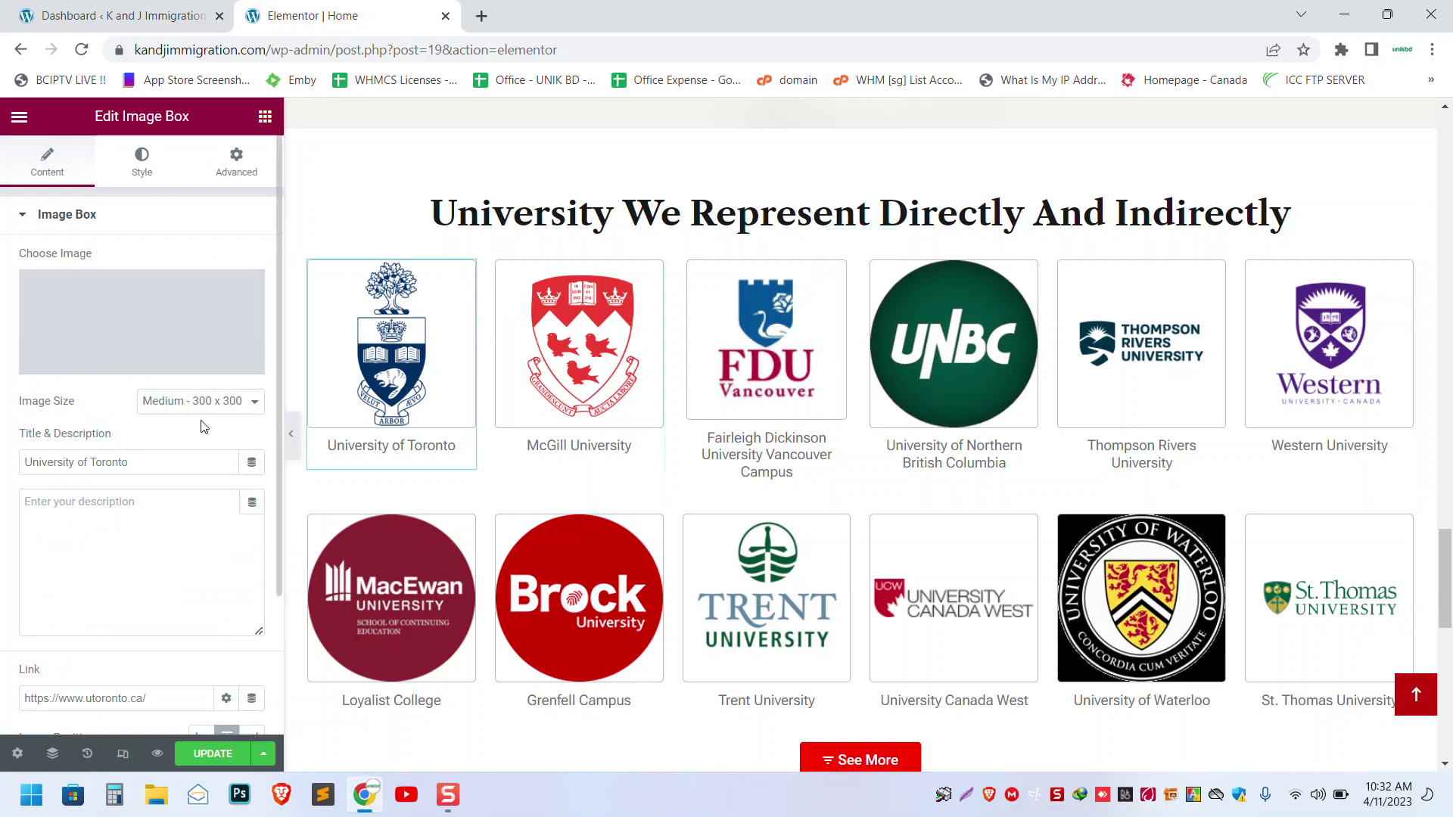
left_click(148, 462)
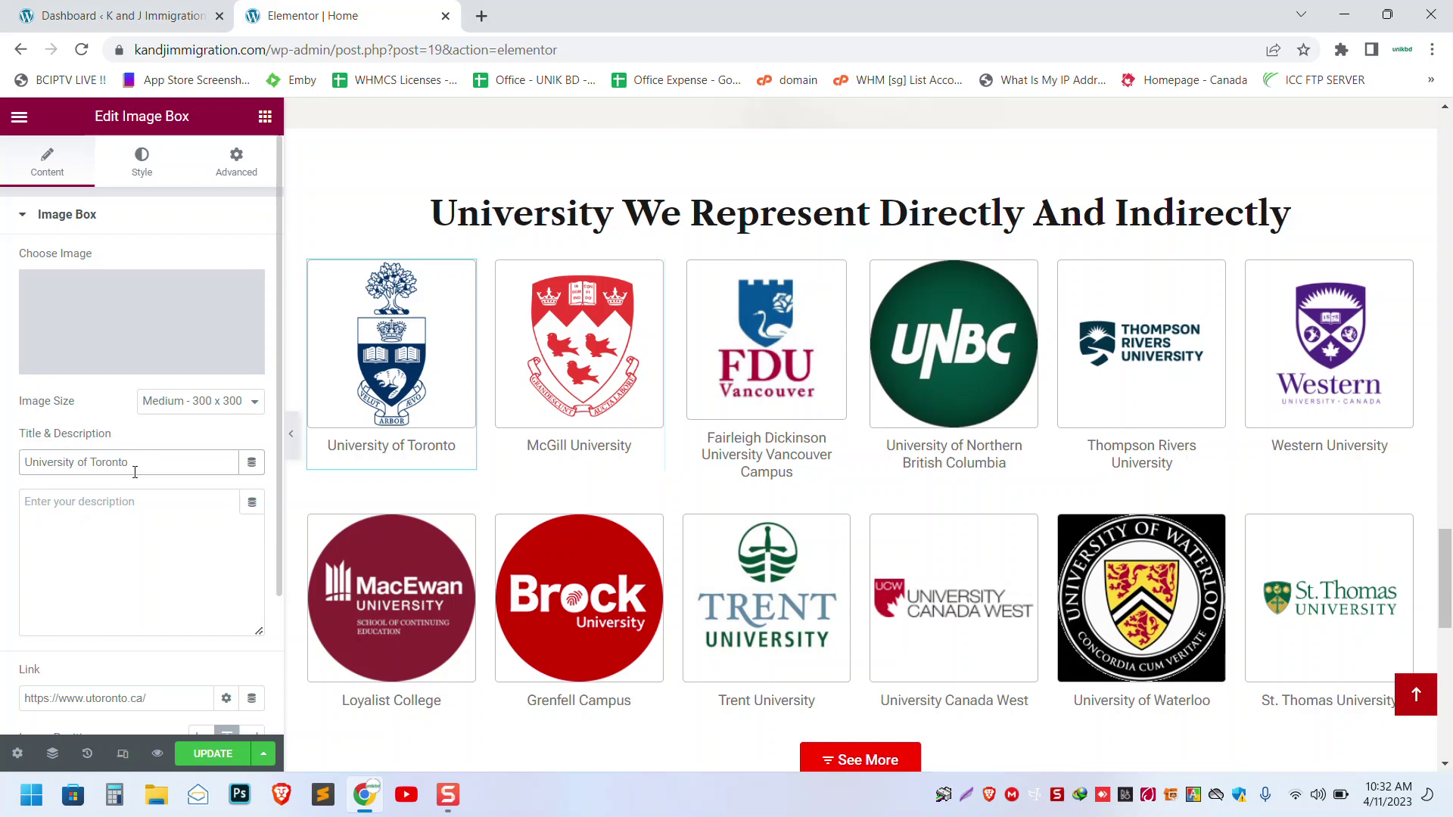
scroll(135, 472, "down", 2)
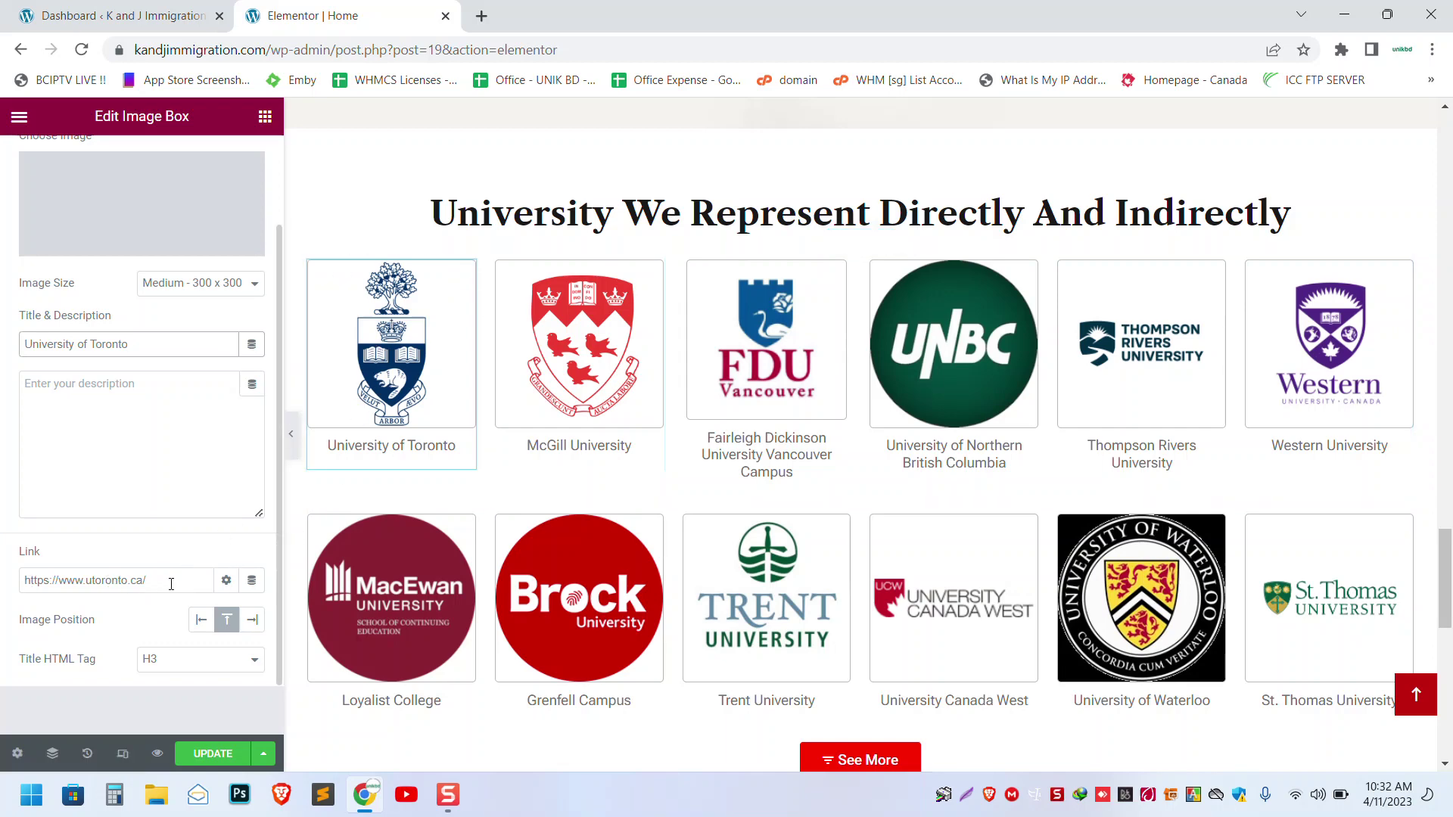
scroll(201, 364, "down", 1)
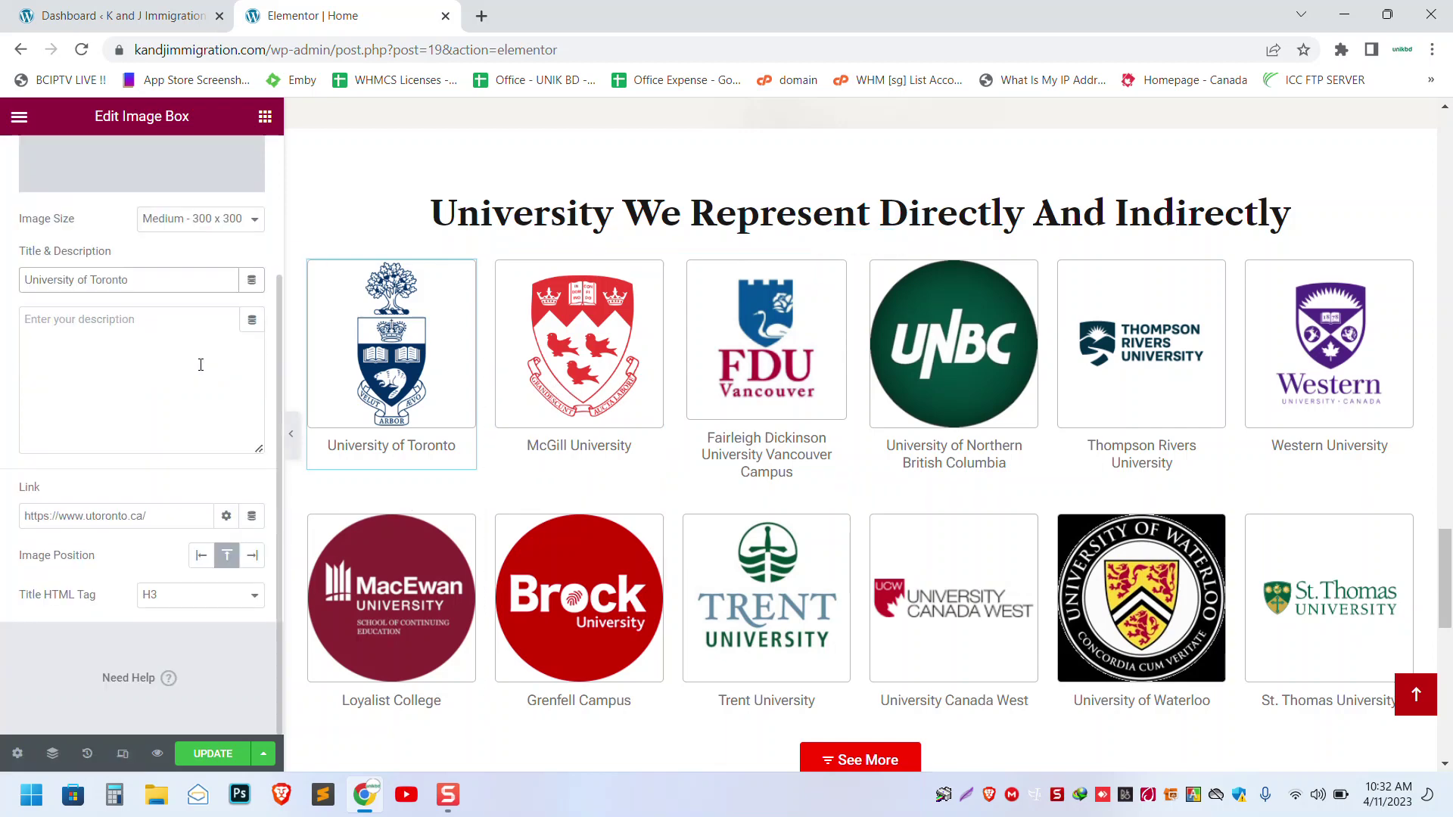
scroll(200, 365, "up", 3)
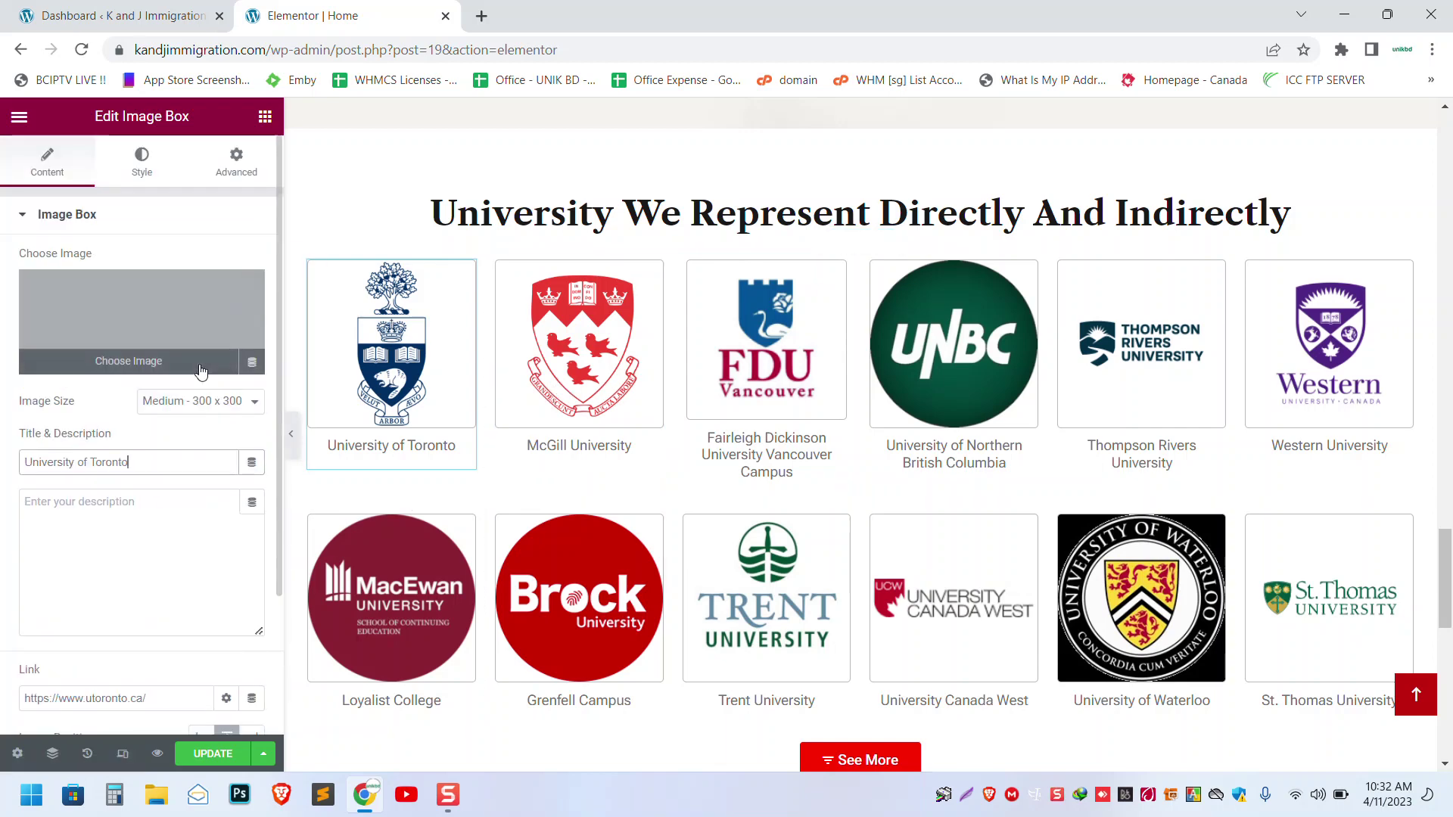
left_click(137, 368)
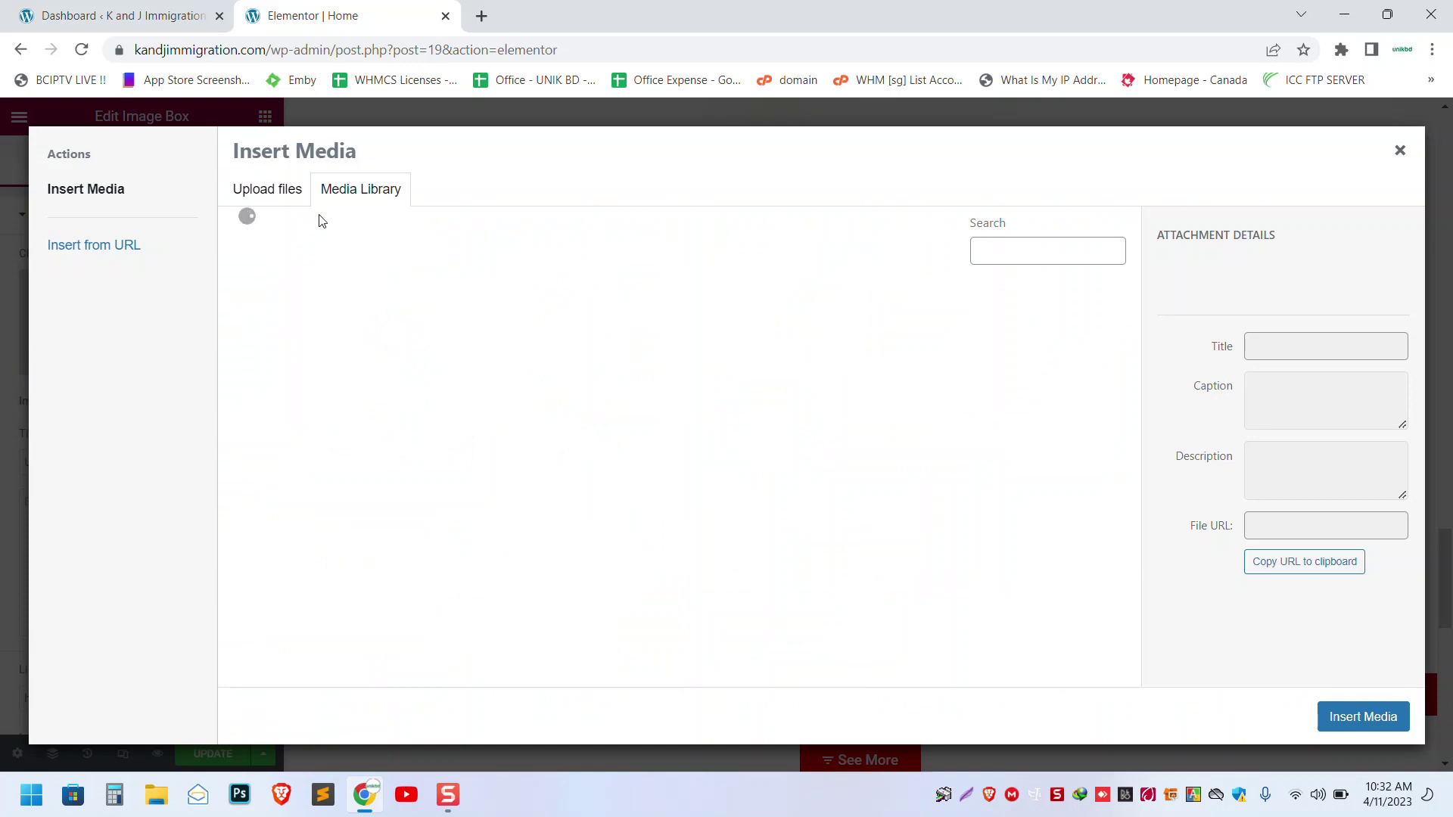
left_click(1396, 155)
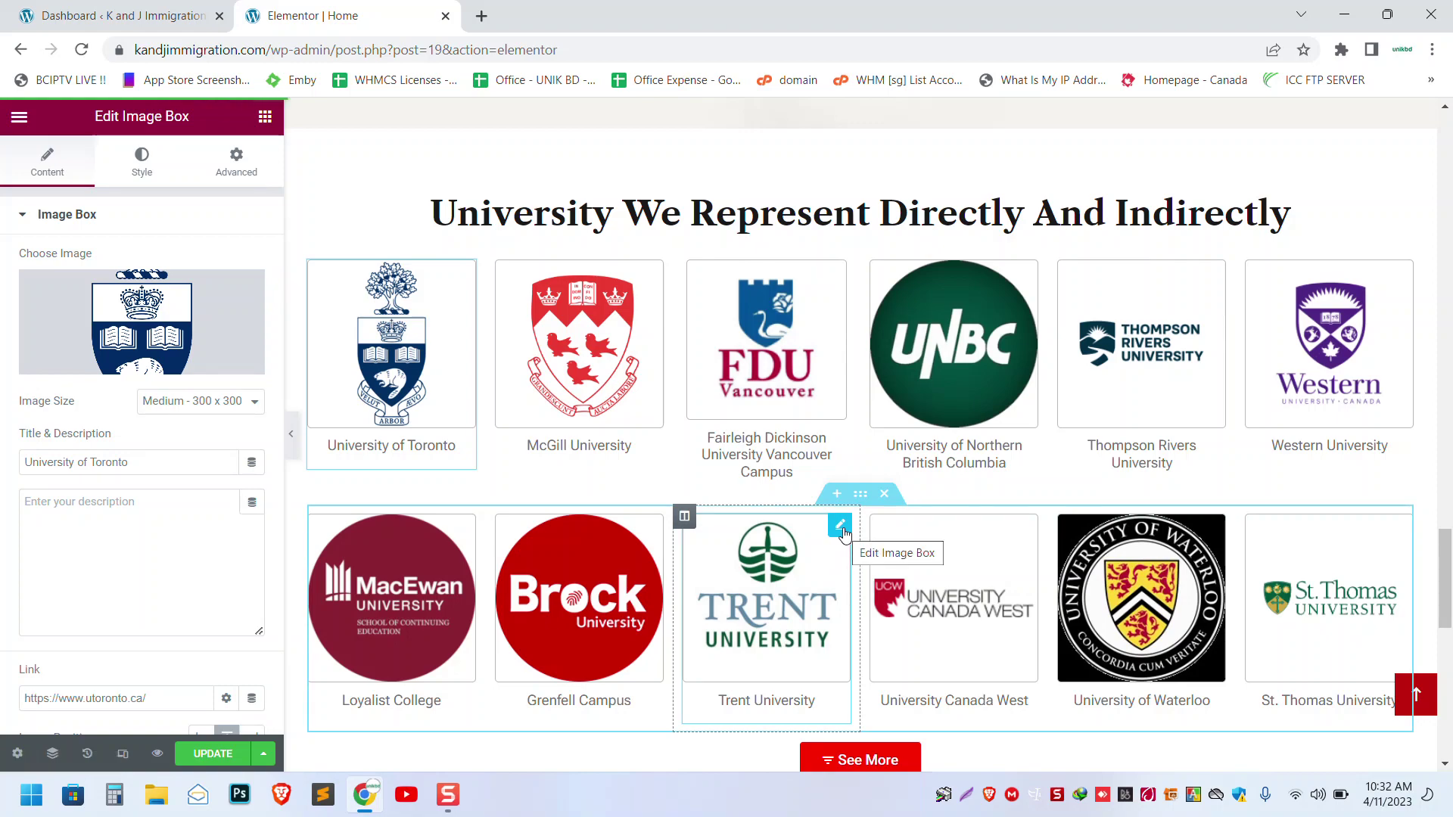
- Drag Trent into FDU's top-row column, FDU to the empty bottom slot, and St. Thomas onto University Canada West
left_click_drag(794, 575, 769, 276)
scroll(766, 284, "down", 3)
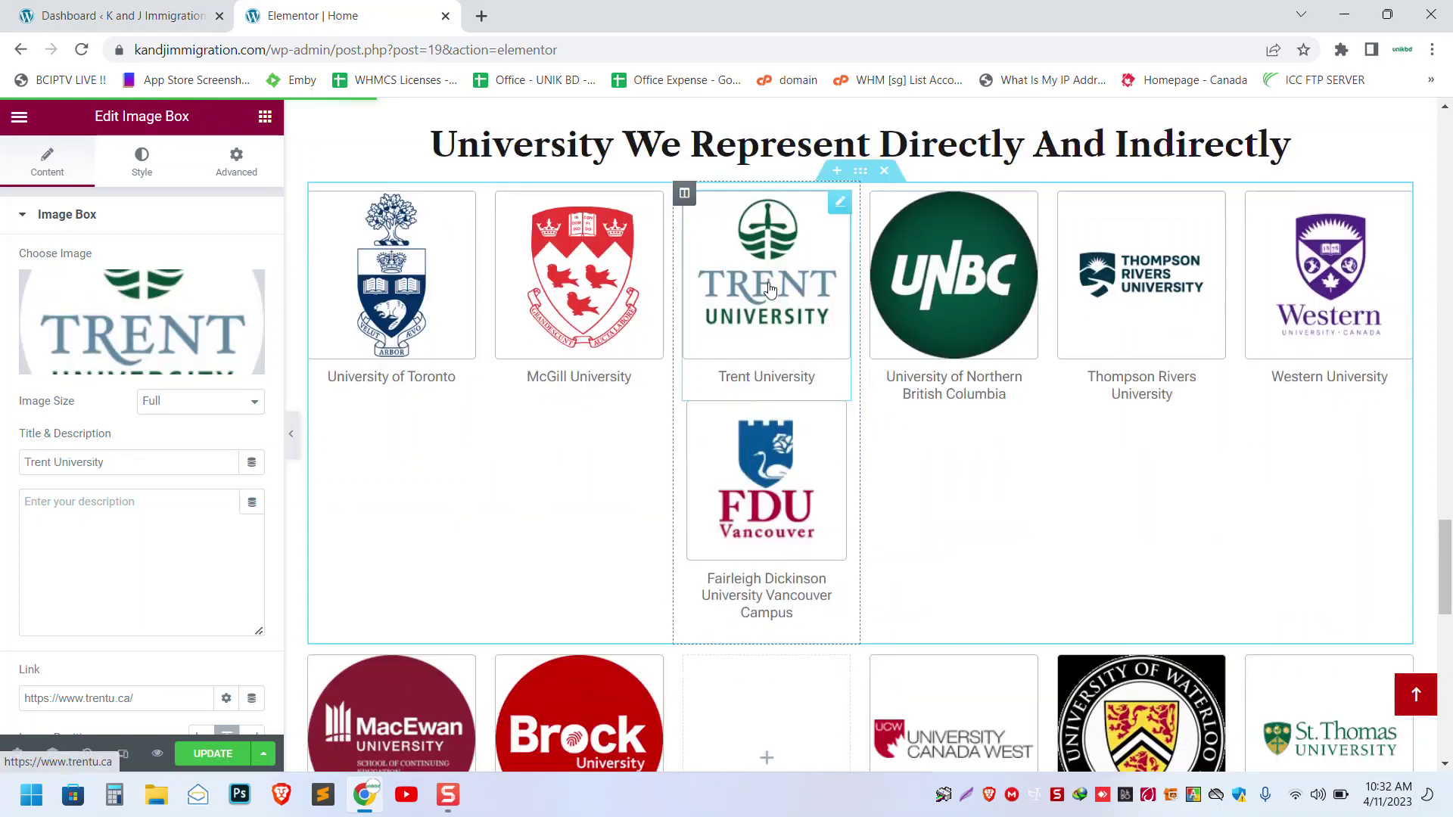
left_click_drag(772, 254, 753, 325)
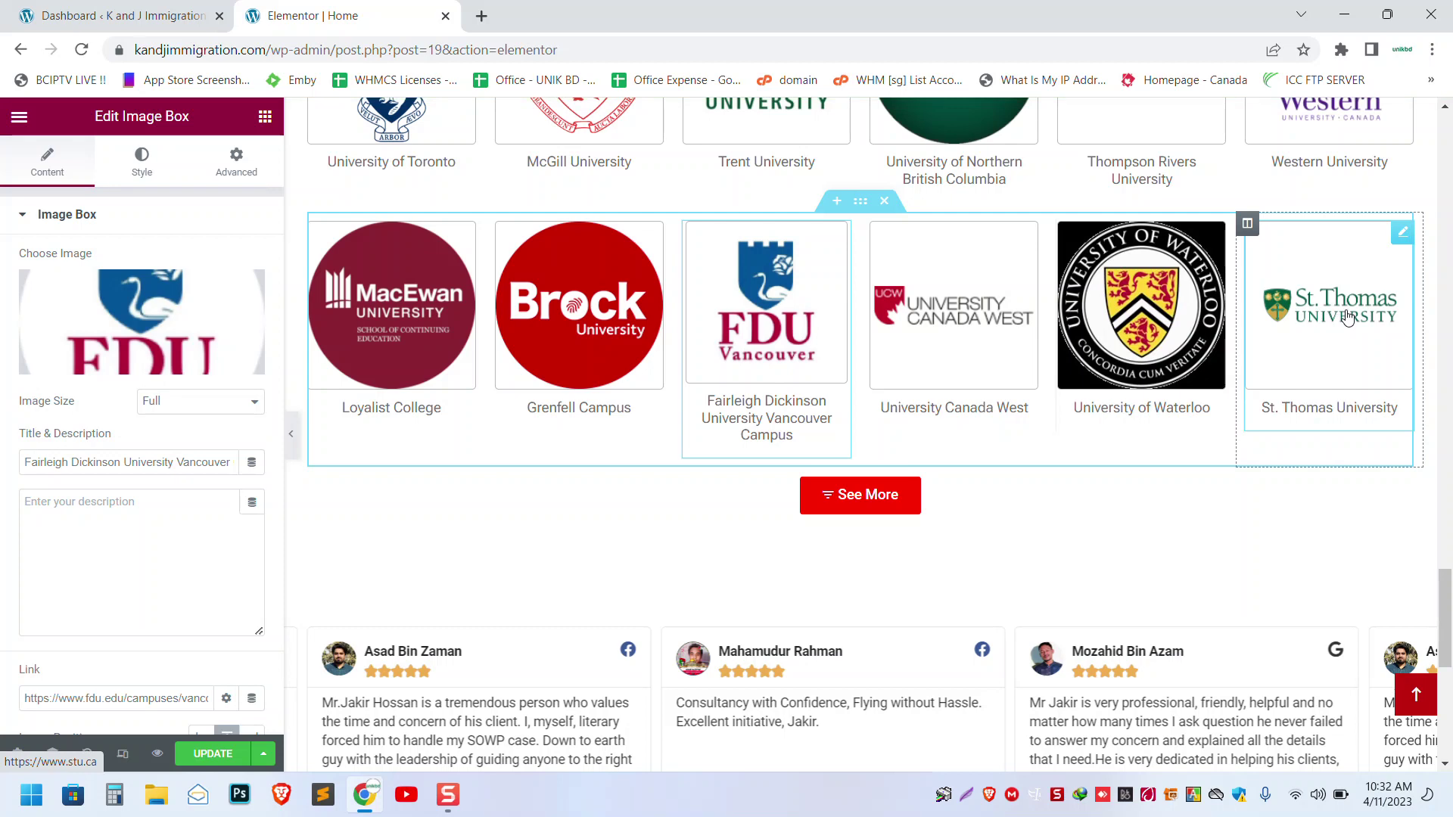
left_click_drag(1356, 317, 1324, 318)
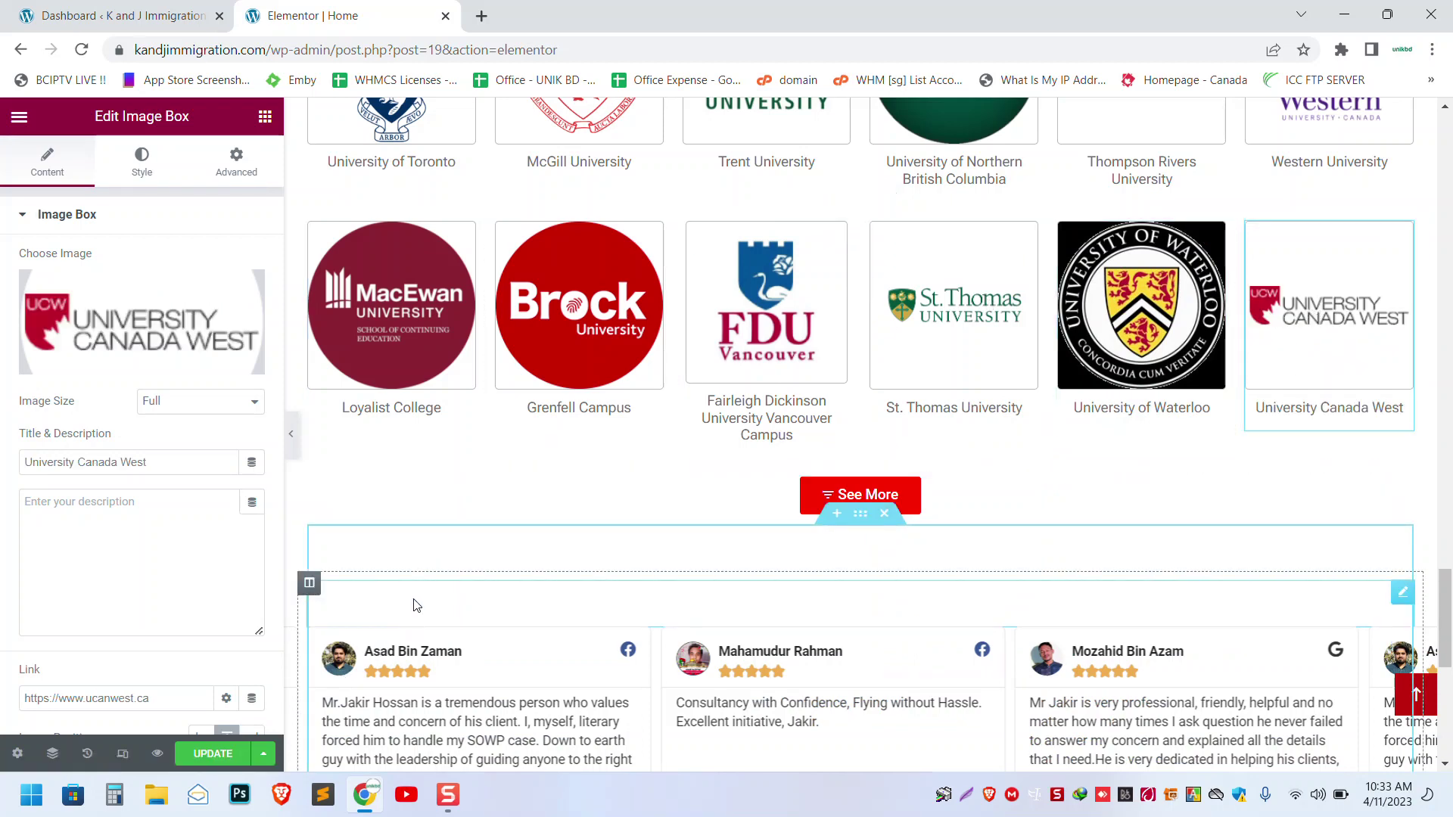
scroll(410, 578, "down", 5)
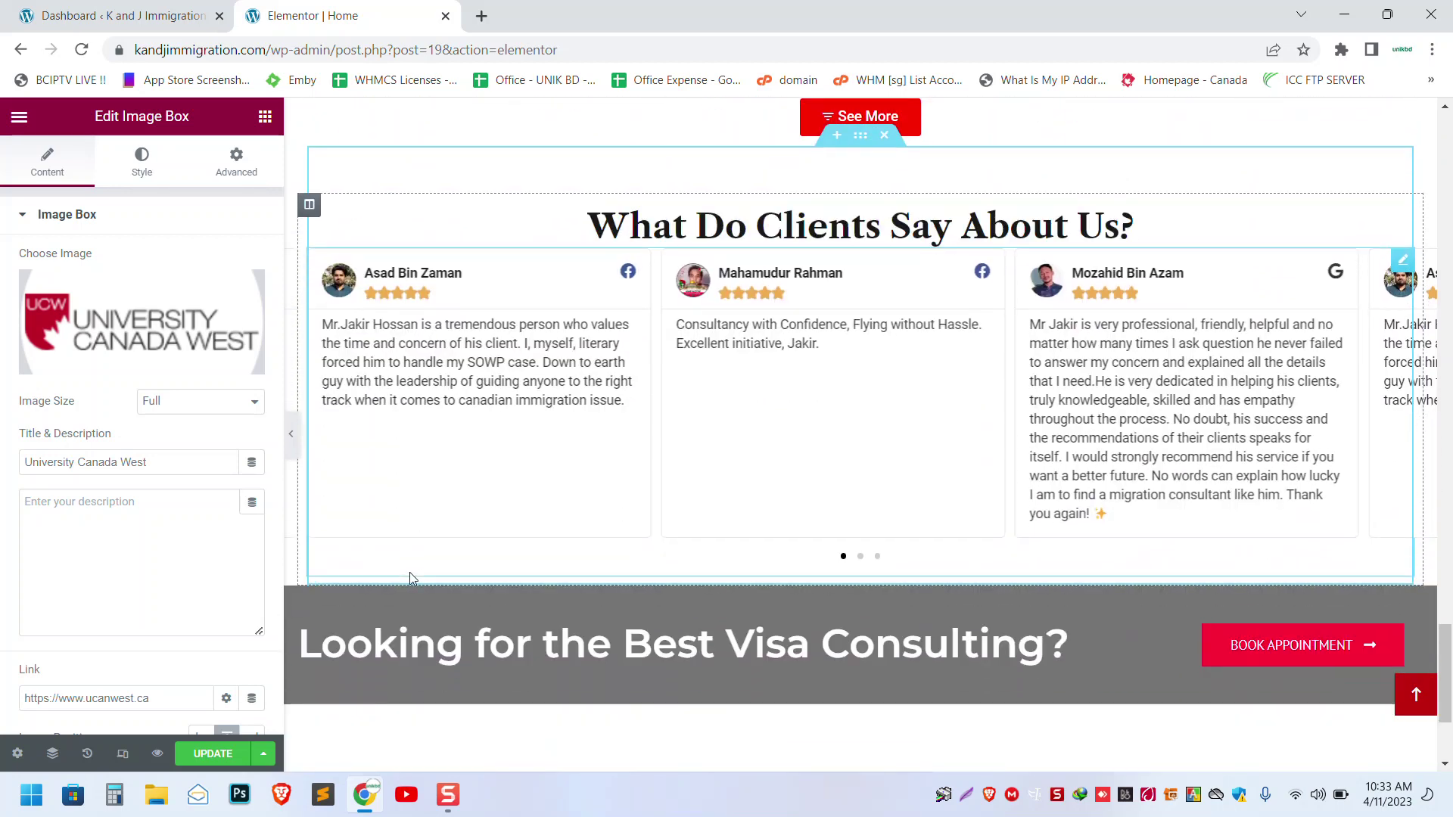
- Select the reviews carousel and launch the Icon Library for Item #1's icon
left_click(574, 333)
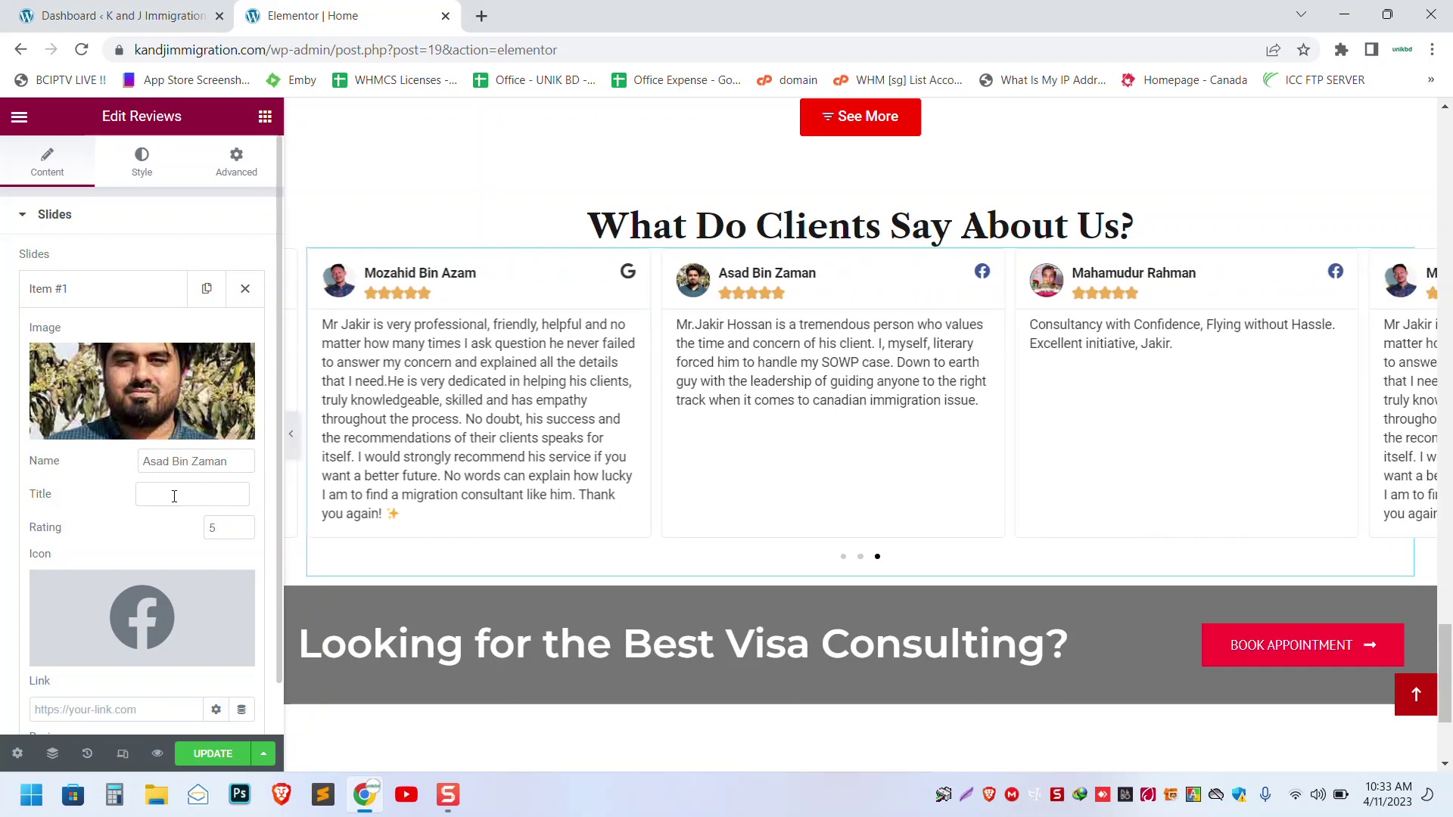
scroll(174, 495, "down", 3)
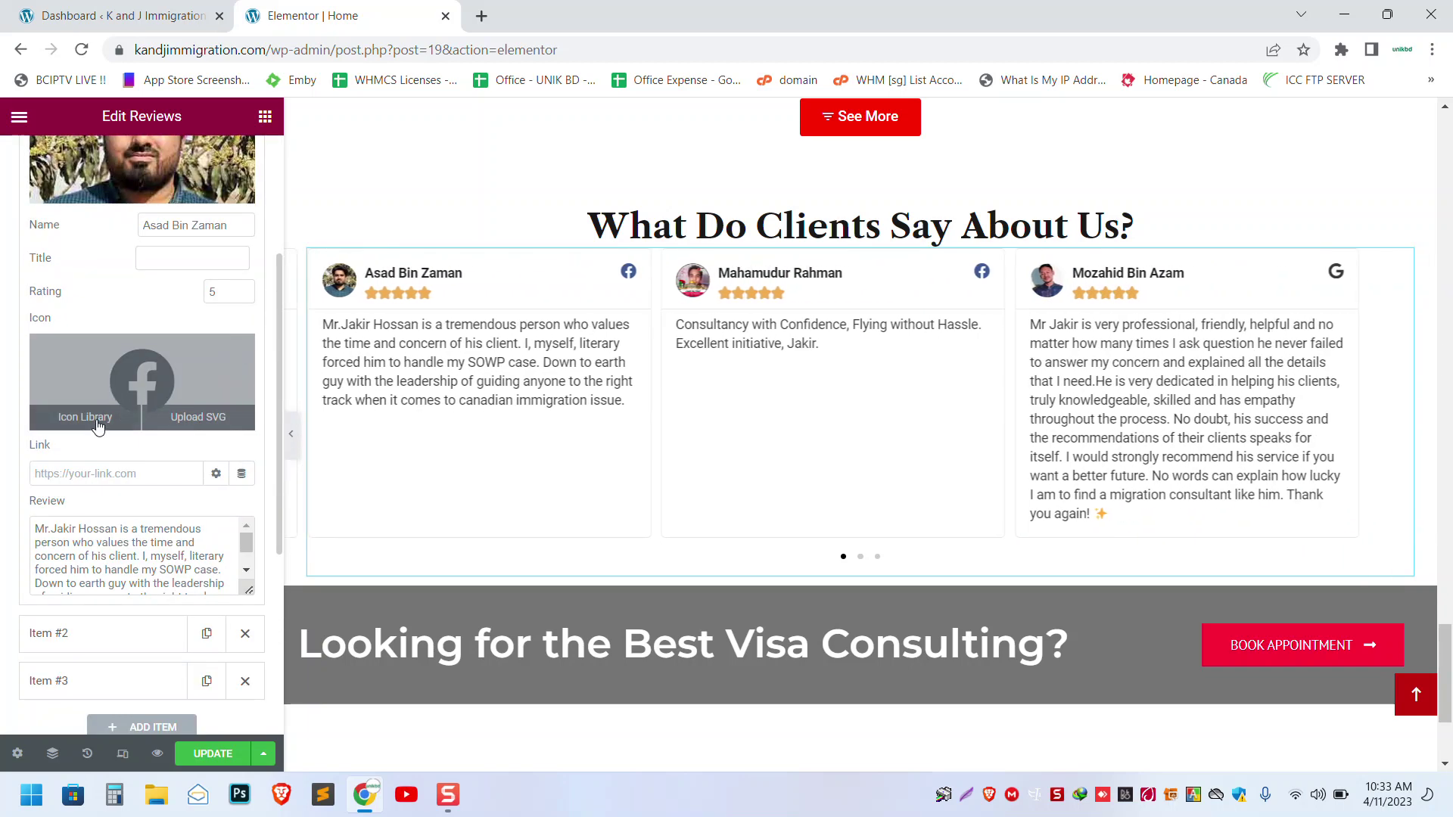
left_click(85, 417)
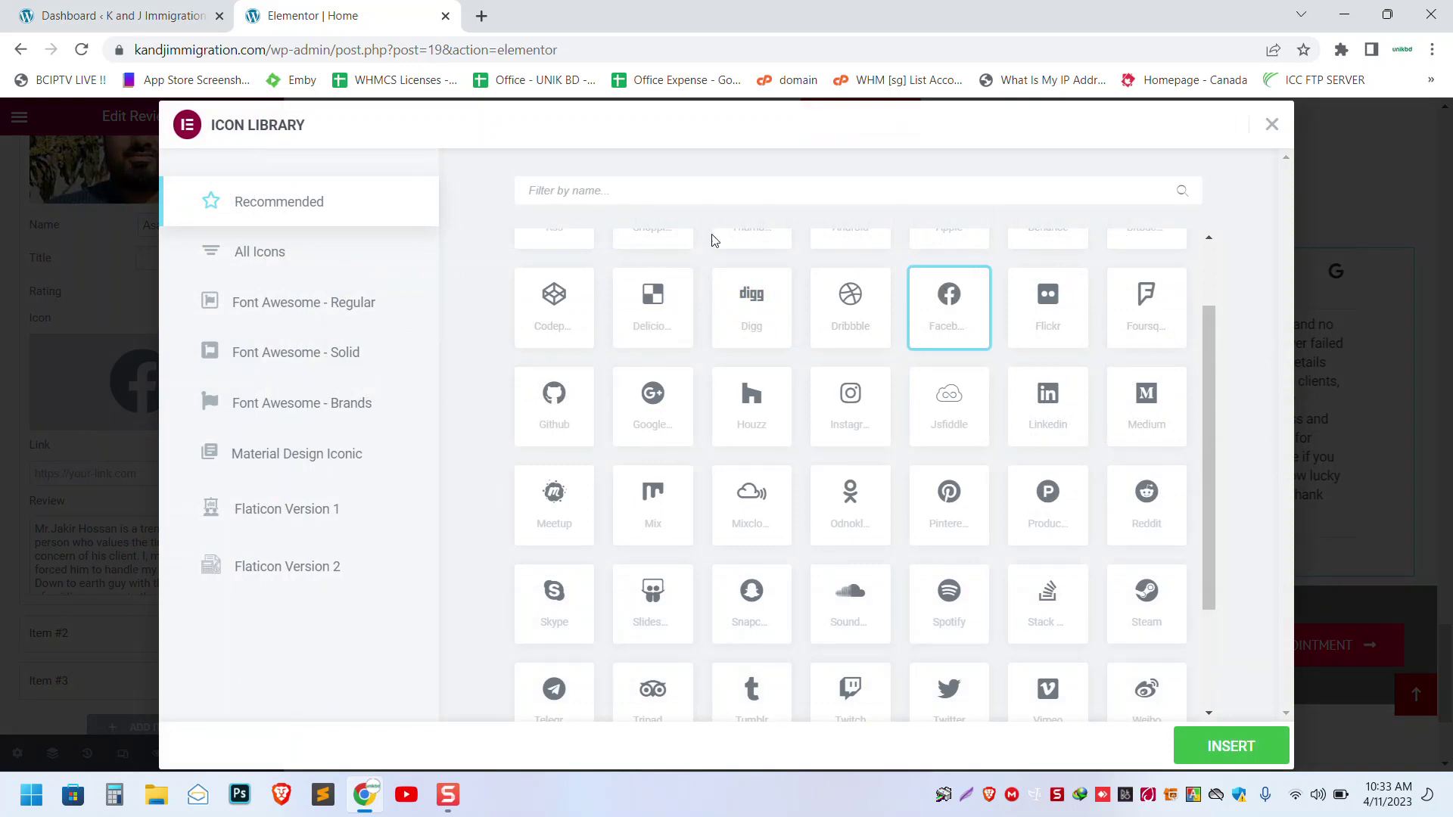
- Insert the Google G icon, found by filtering All Icons for 'googl', on the first review
left_click(293, 248)
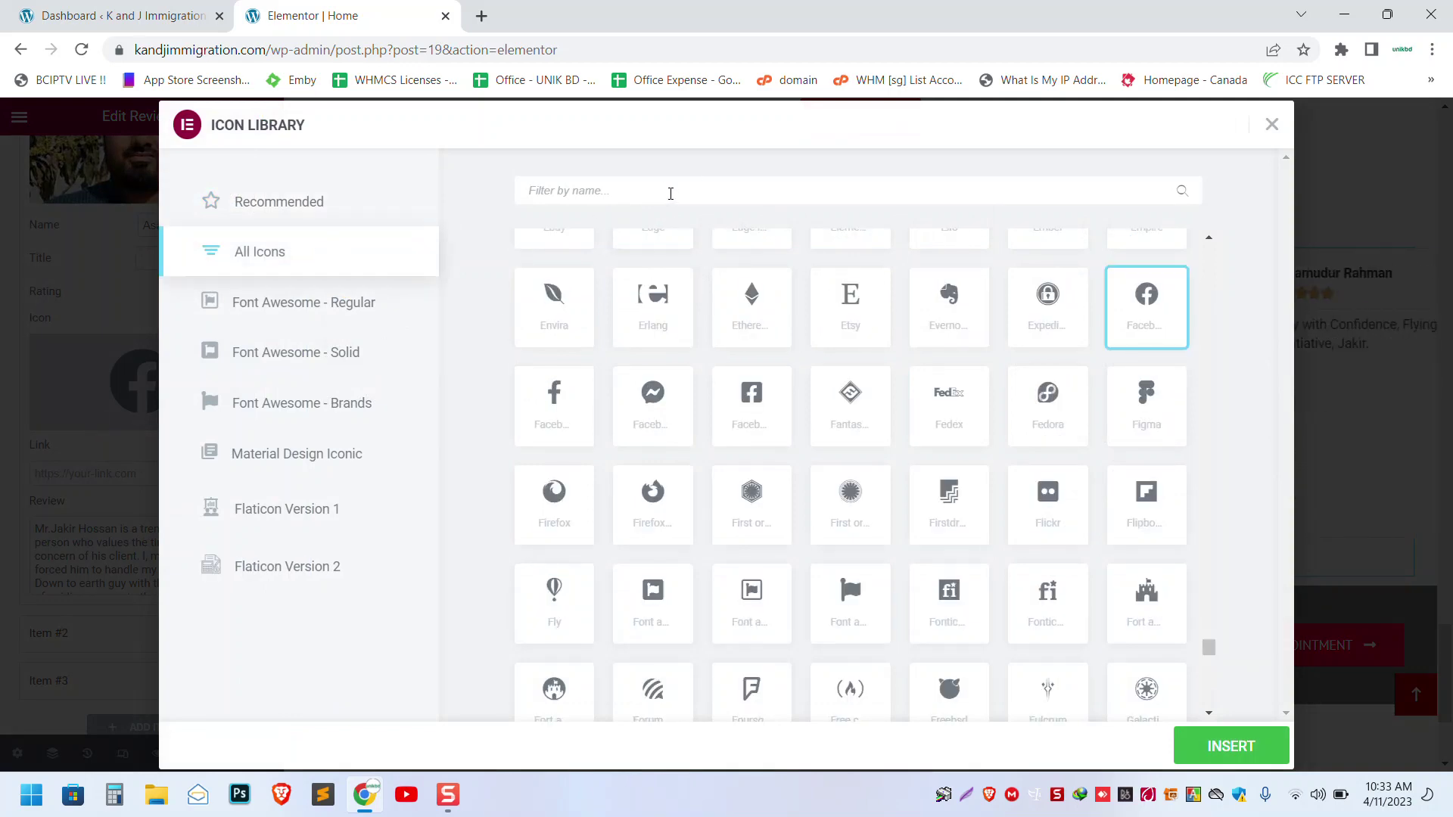
type("google")
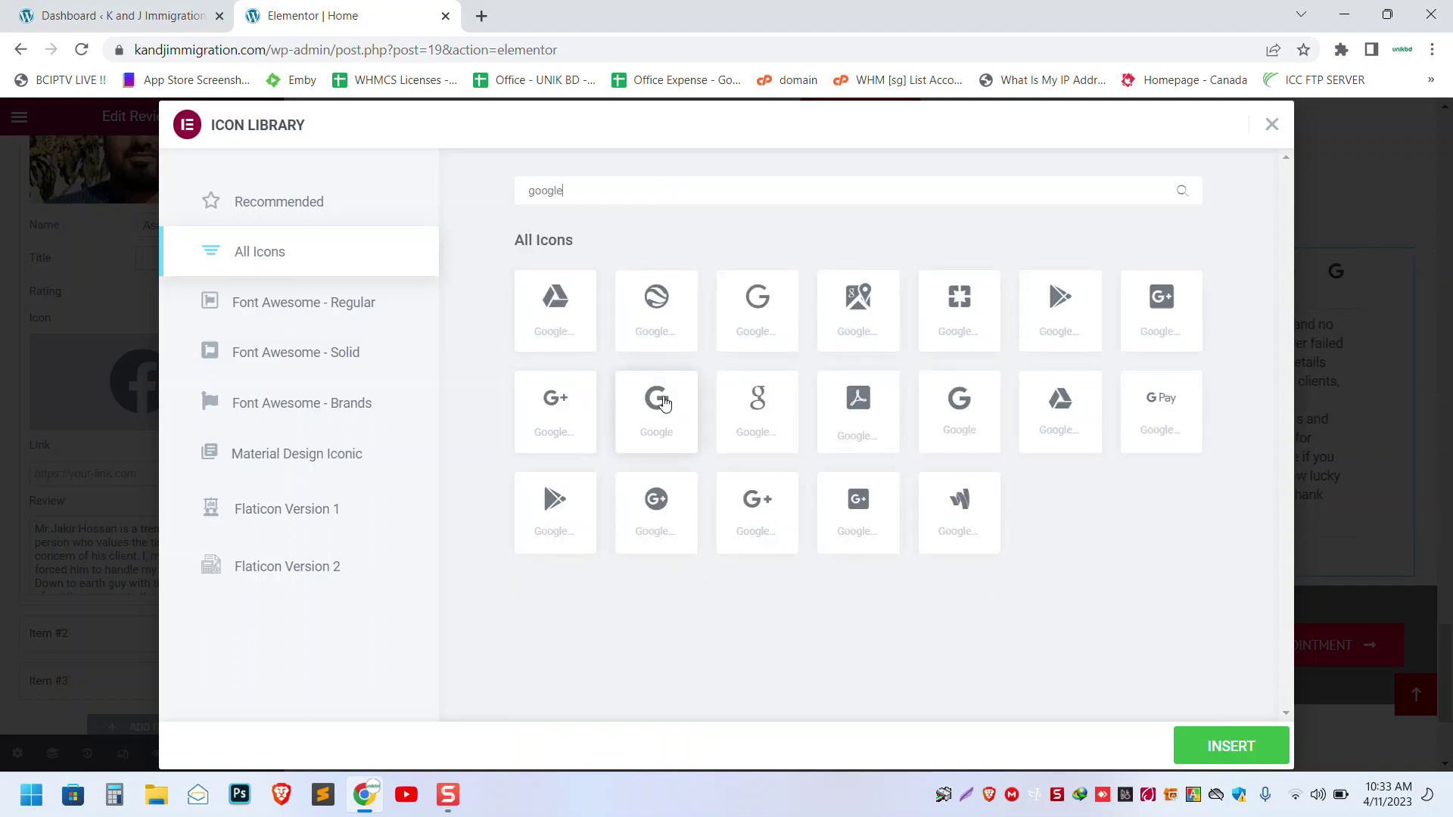
left_click(664, 405)
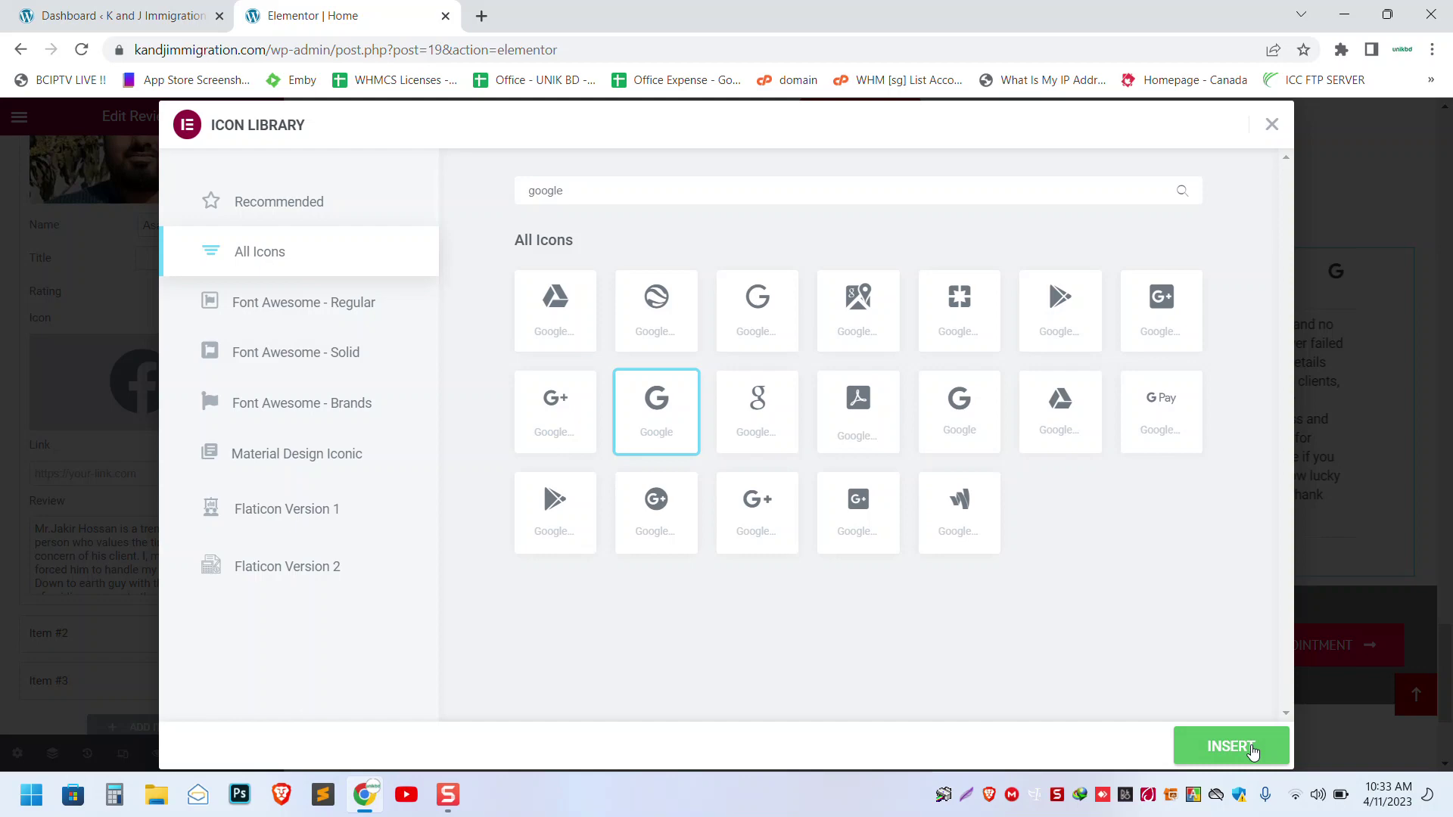
left_click(1252, 752)
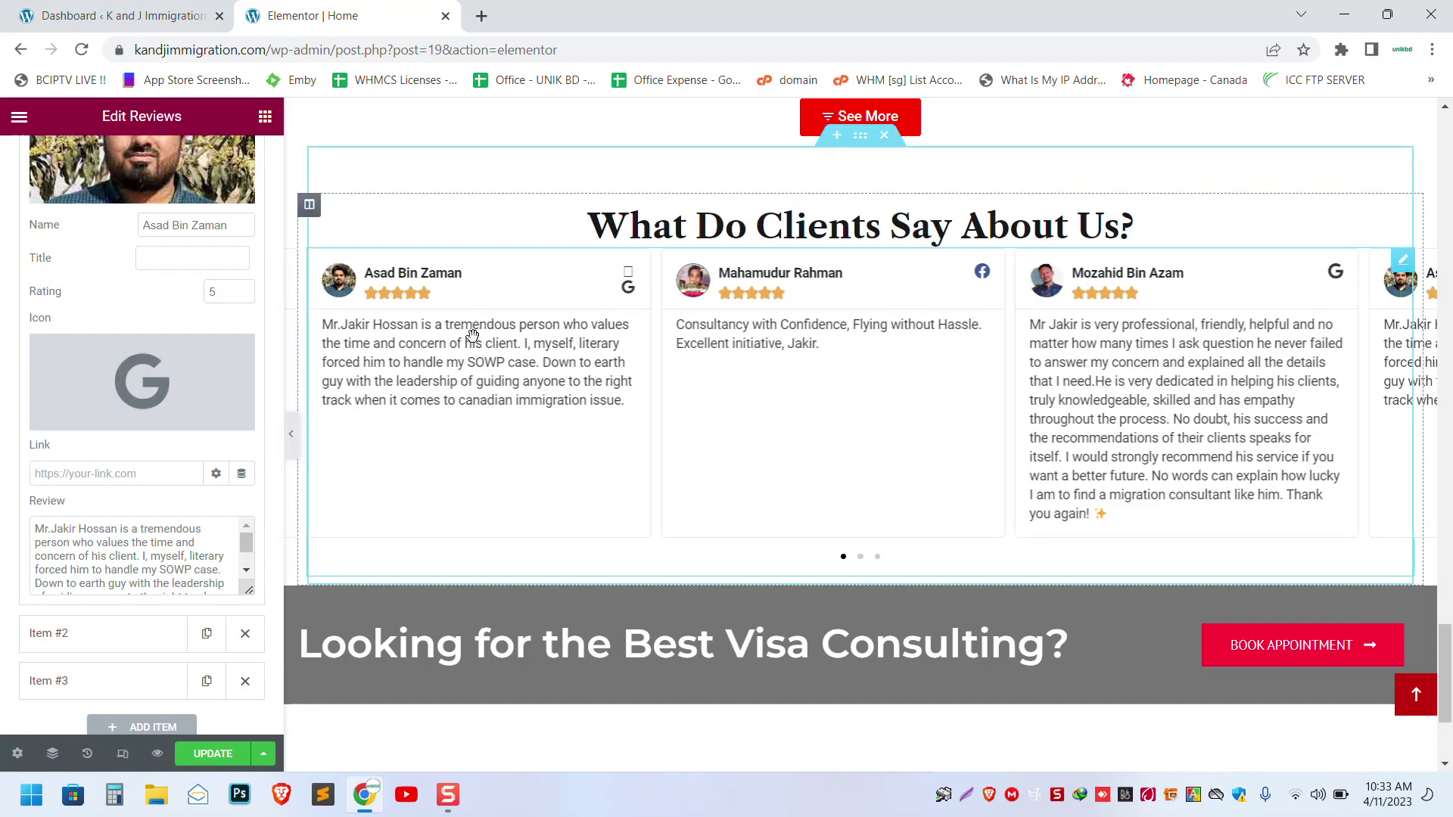
- Undo back to the Facebook icon and look over the first review's text
key("ctrl+z")
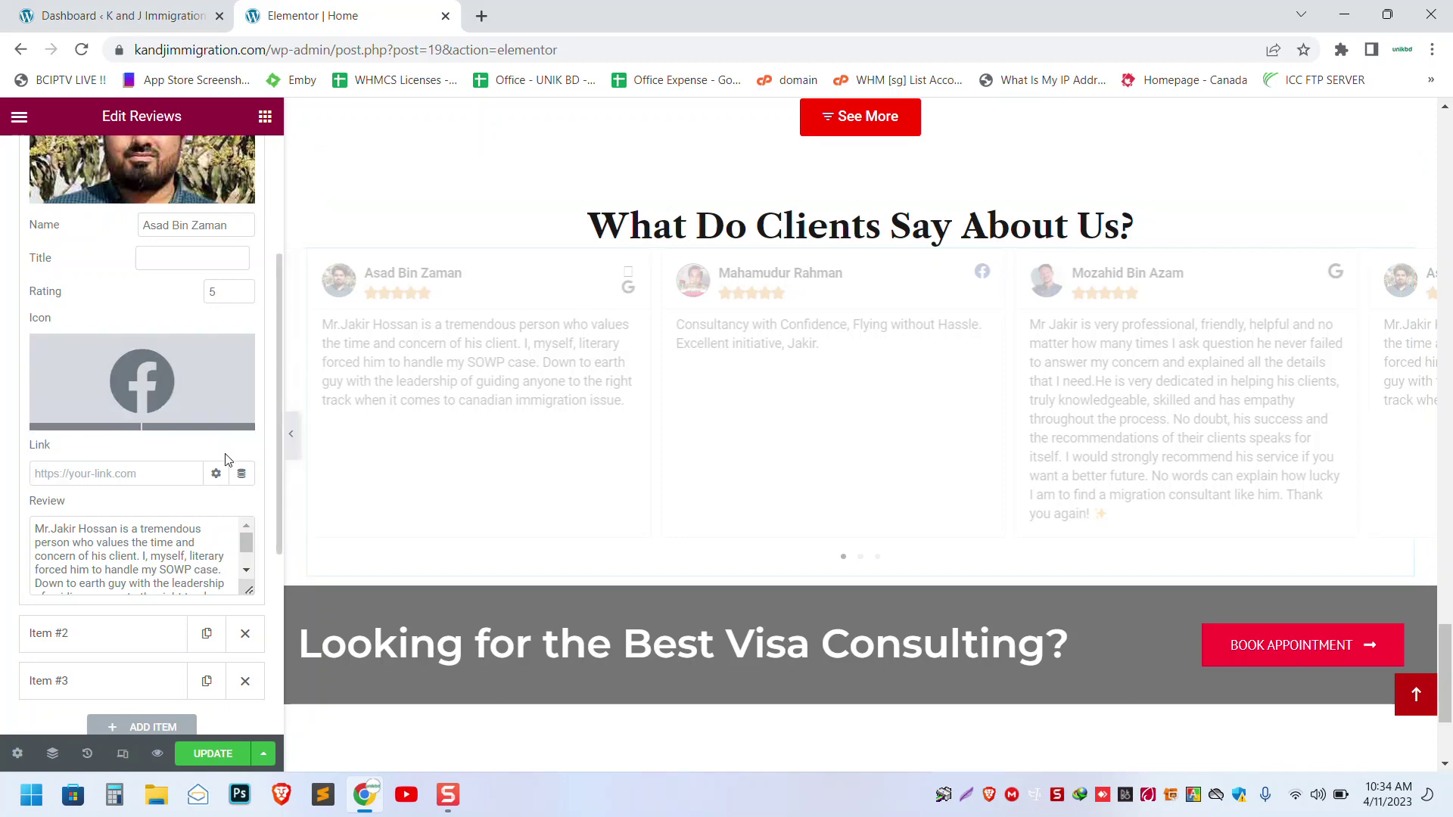
left_click(235, 571)
left_click_drag(248, 589, 249, 671)
scroll(94, 458, "down", 3)
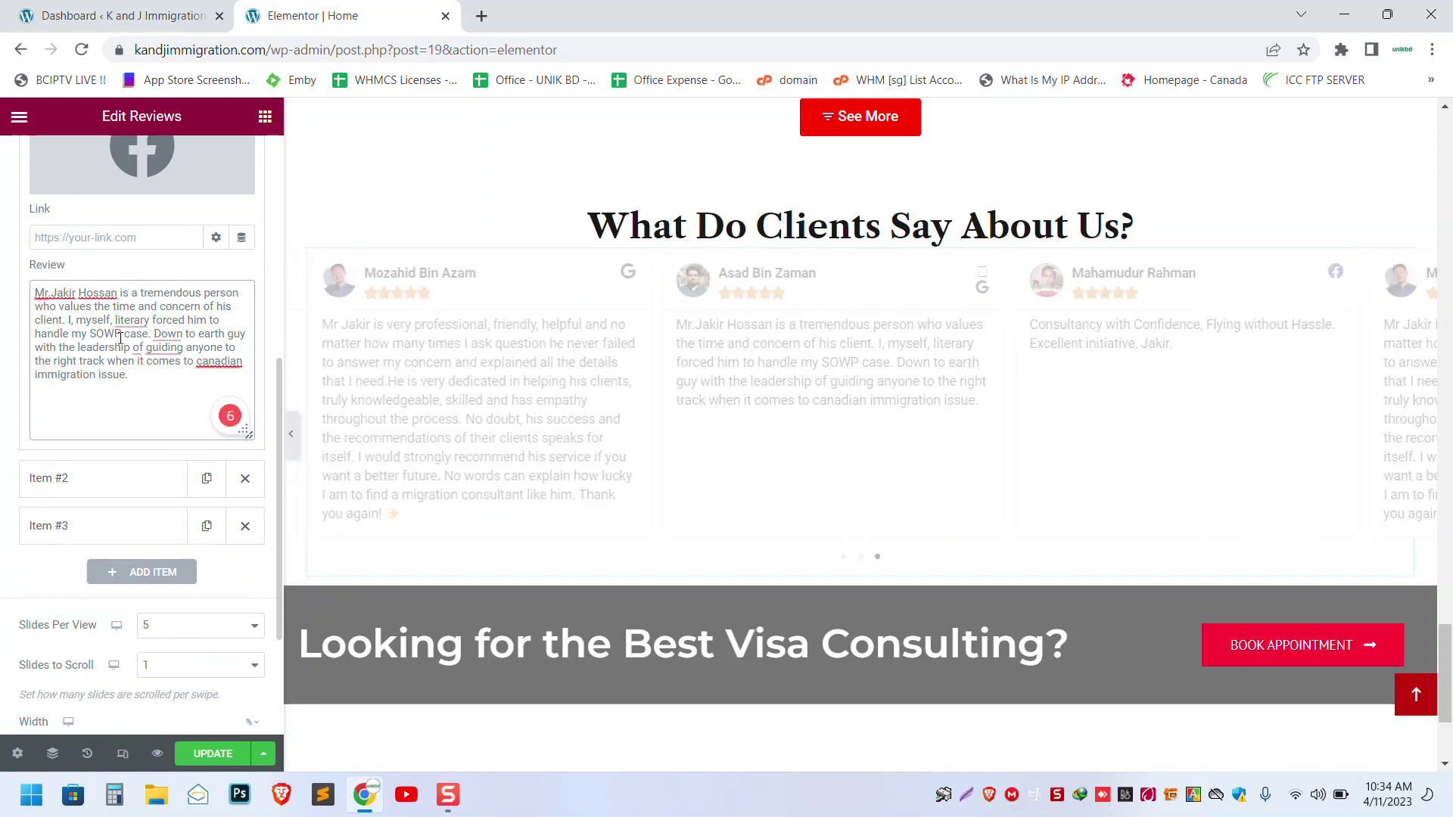
- Lower the first review's rating to 4.7, then raise it back to 5
scroll(120, 339, "up", 5)
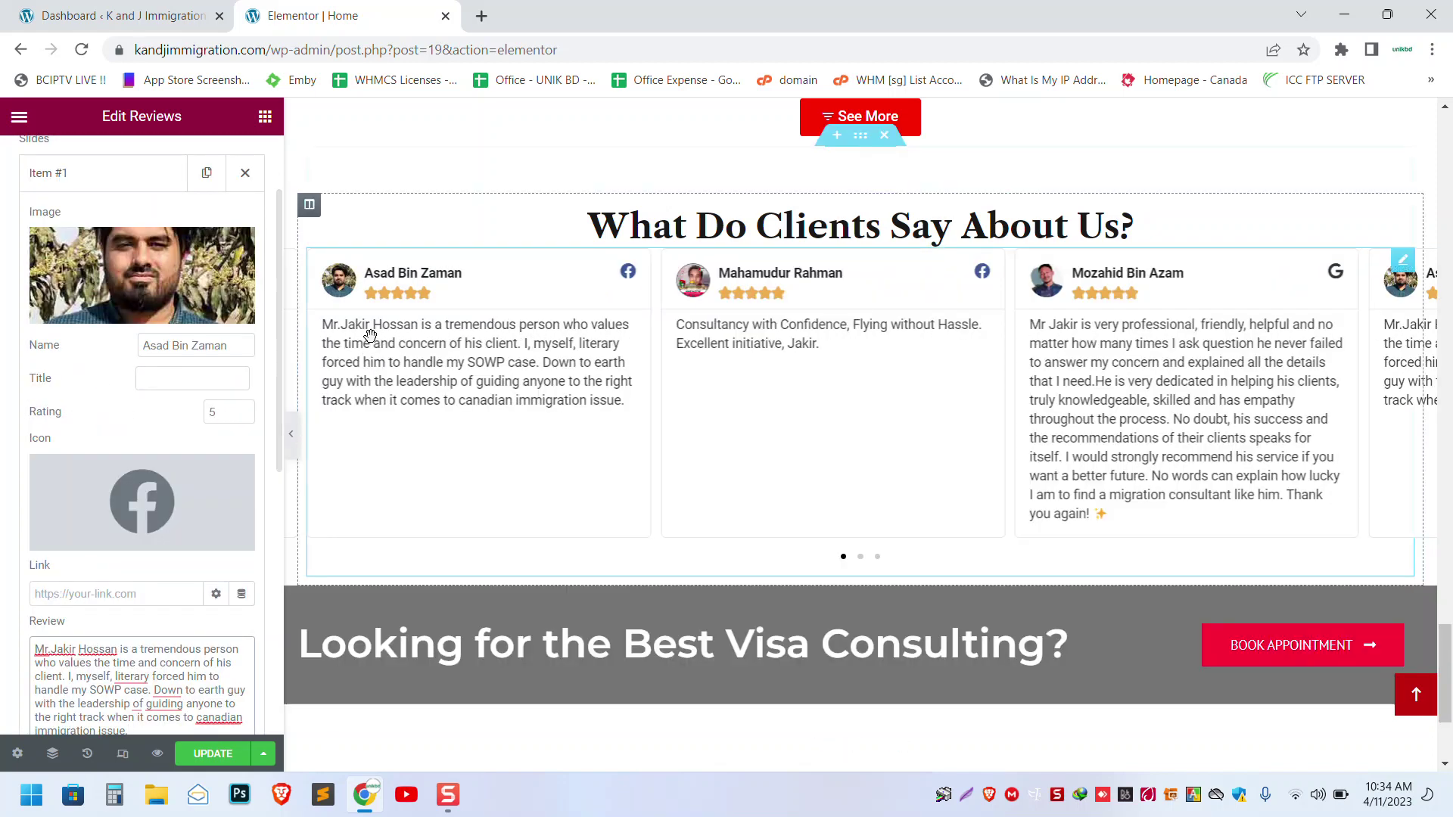
left_click(243, 416)
left_click(242, 416)
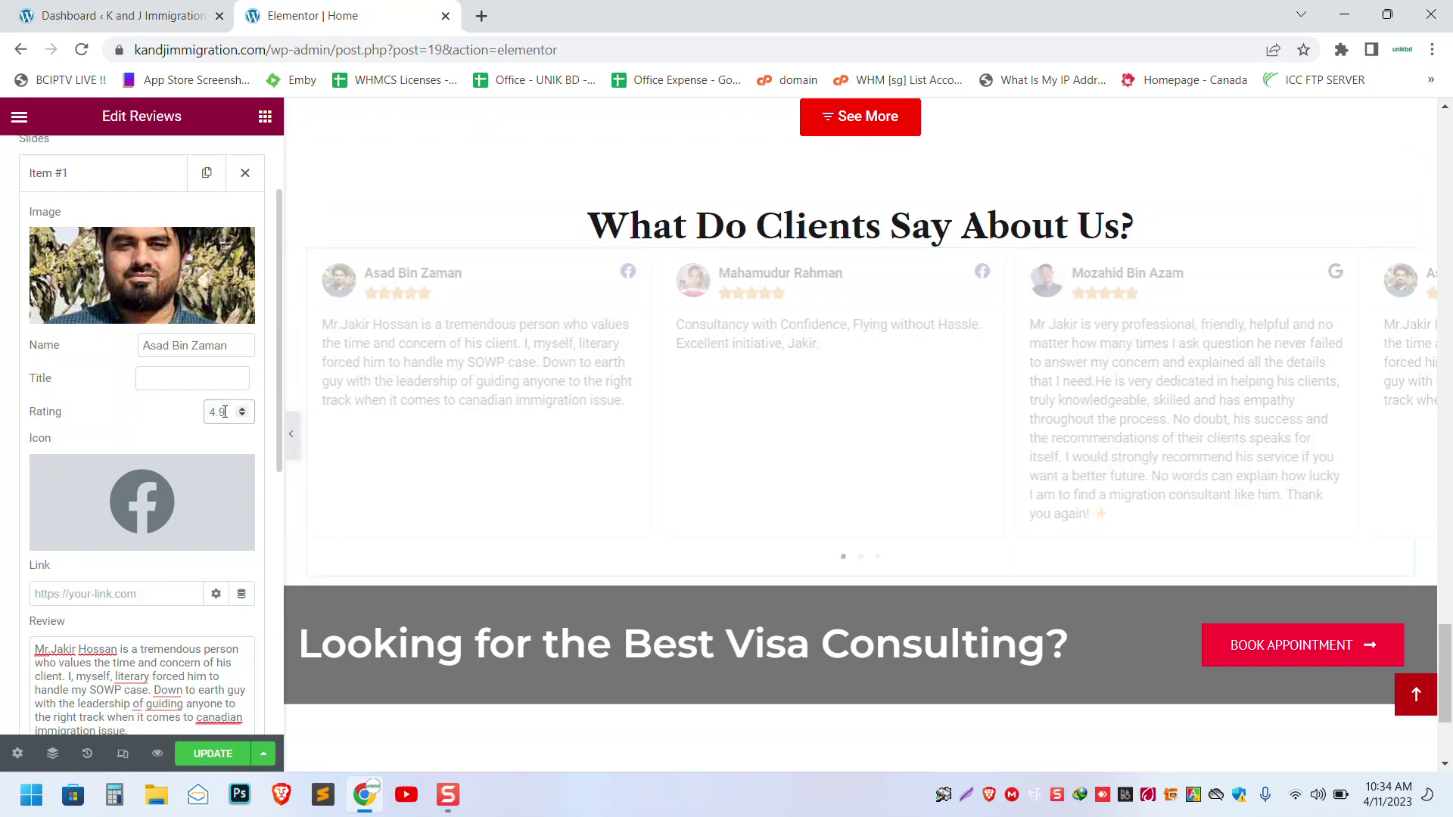
left_click(243, 416)
left_click(243, 411)
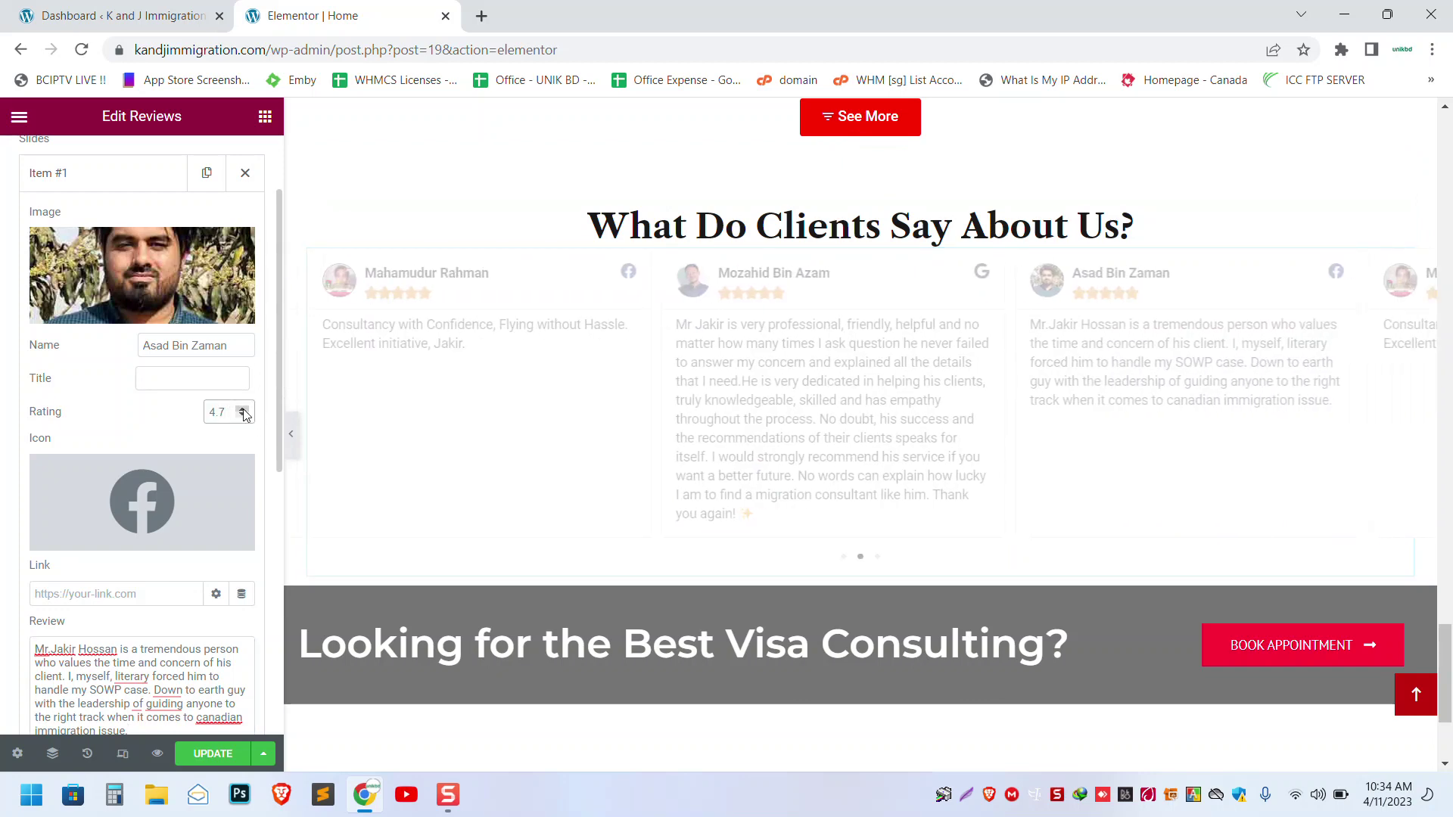
left_click(243, 411)
left_click(243, 411)
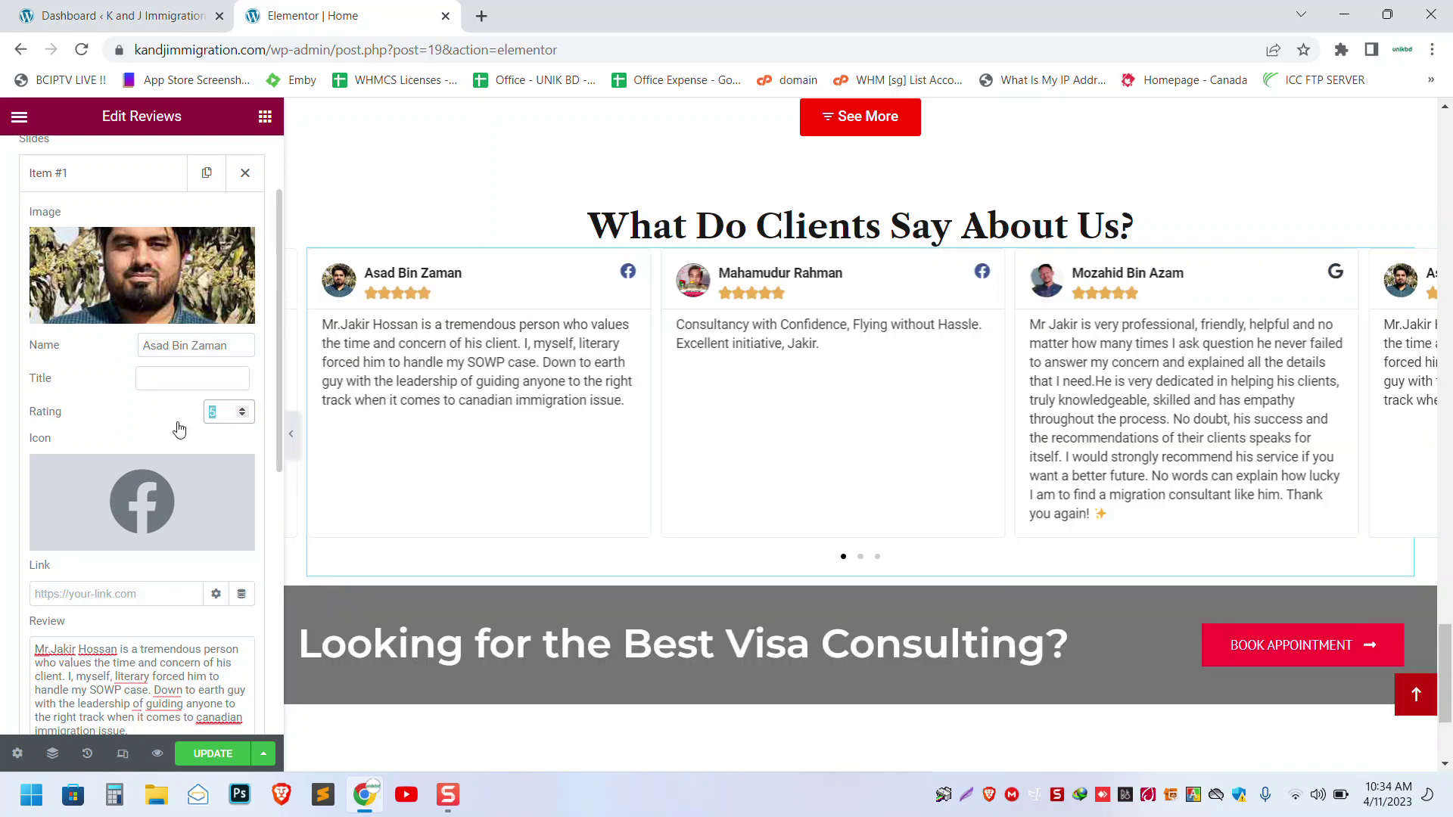
- Expand Item #2 and Item #3 to check them, then click UPDATE
scroll(189, 605, "down", 5)
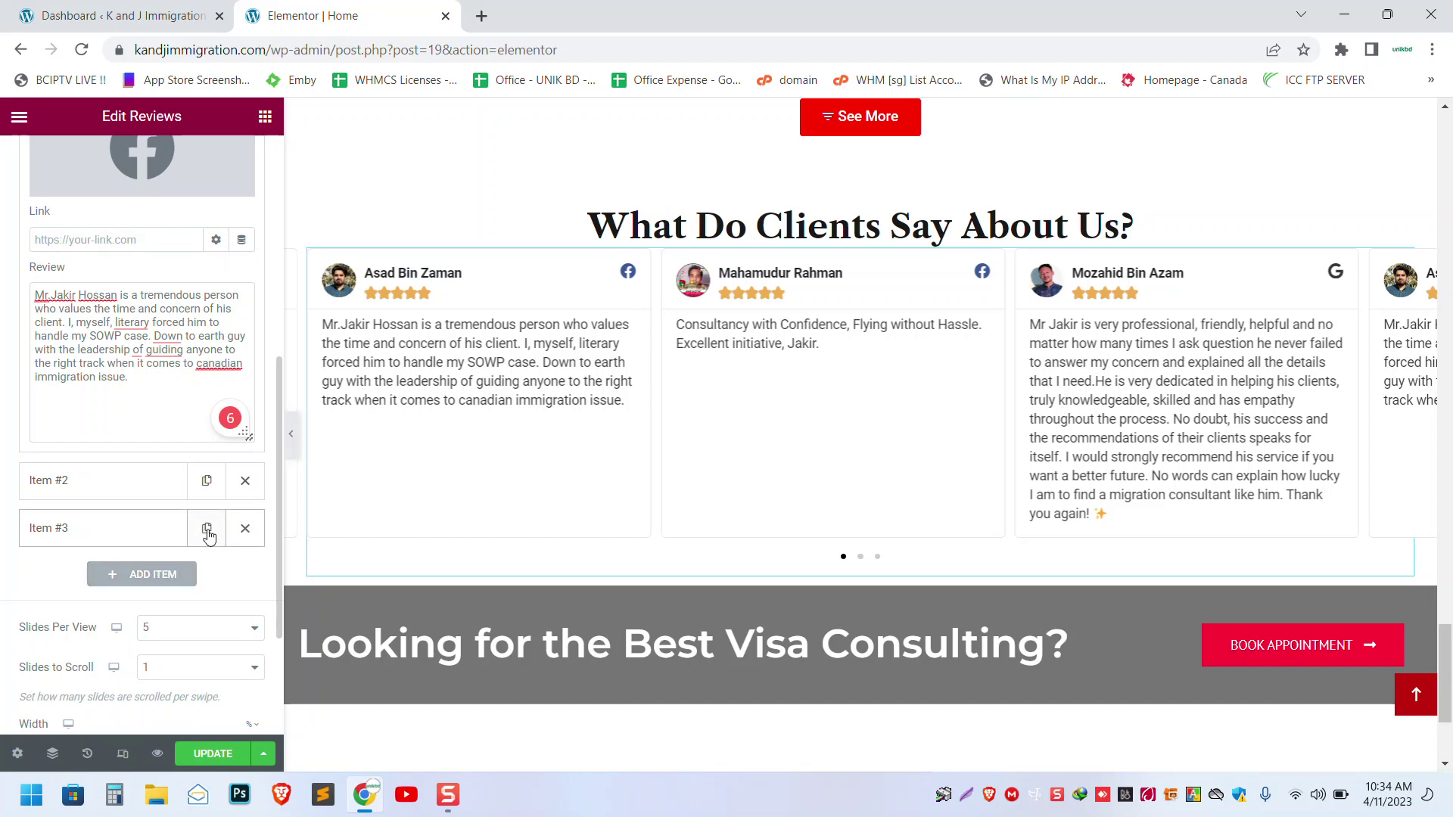
left_click(137, 481)
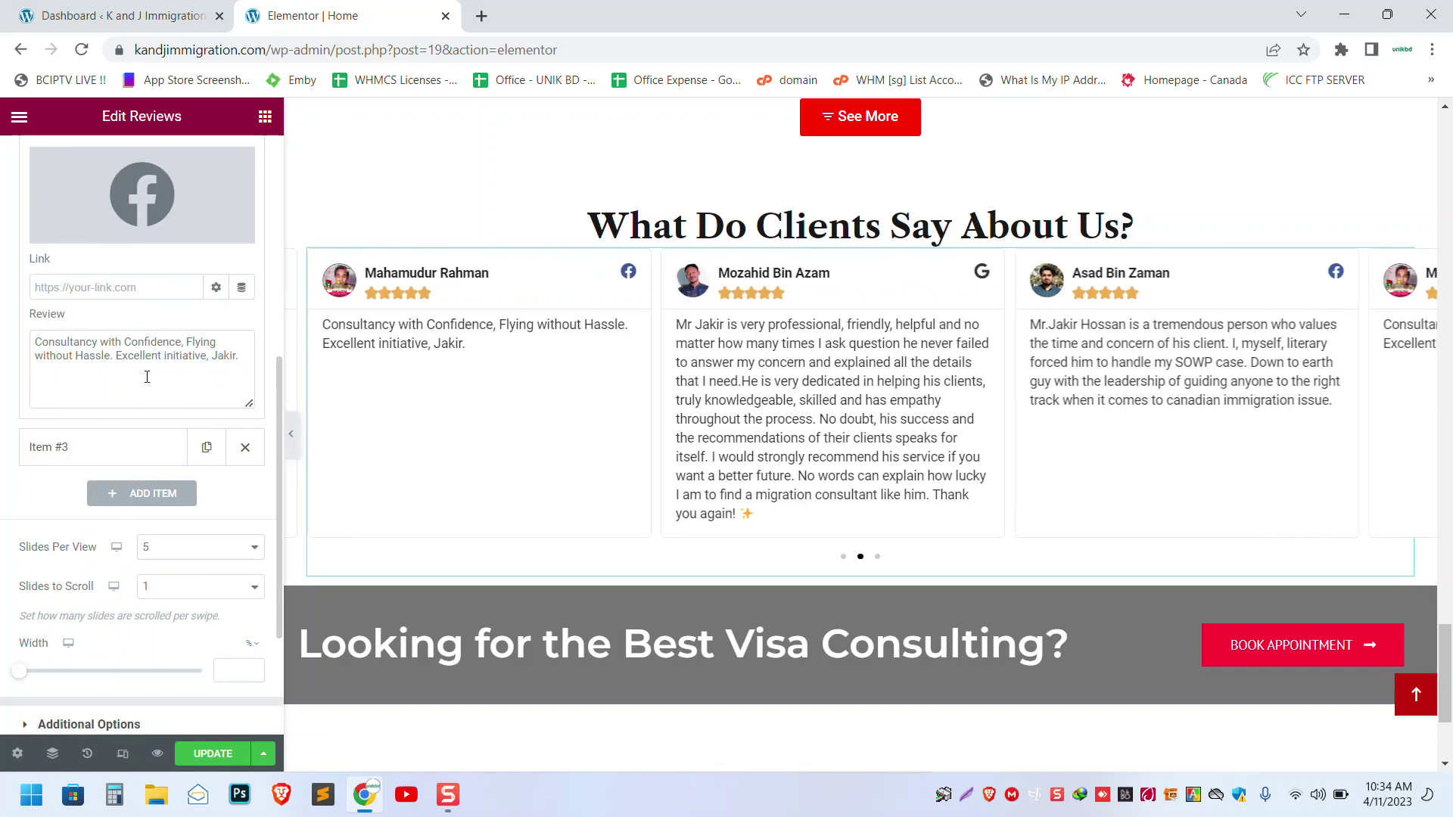
left_click(95, 448)
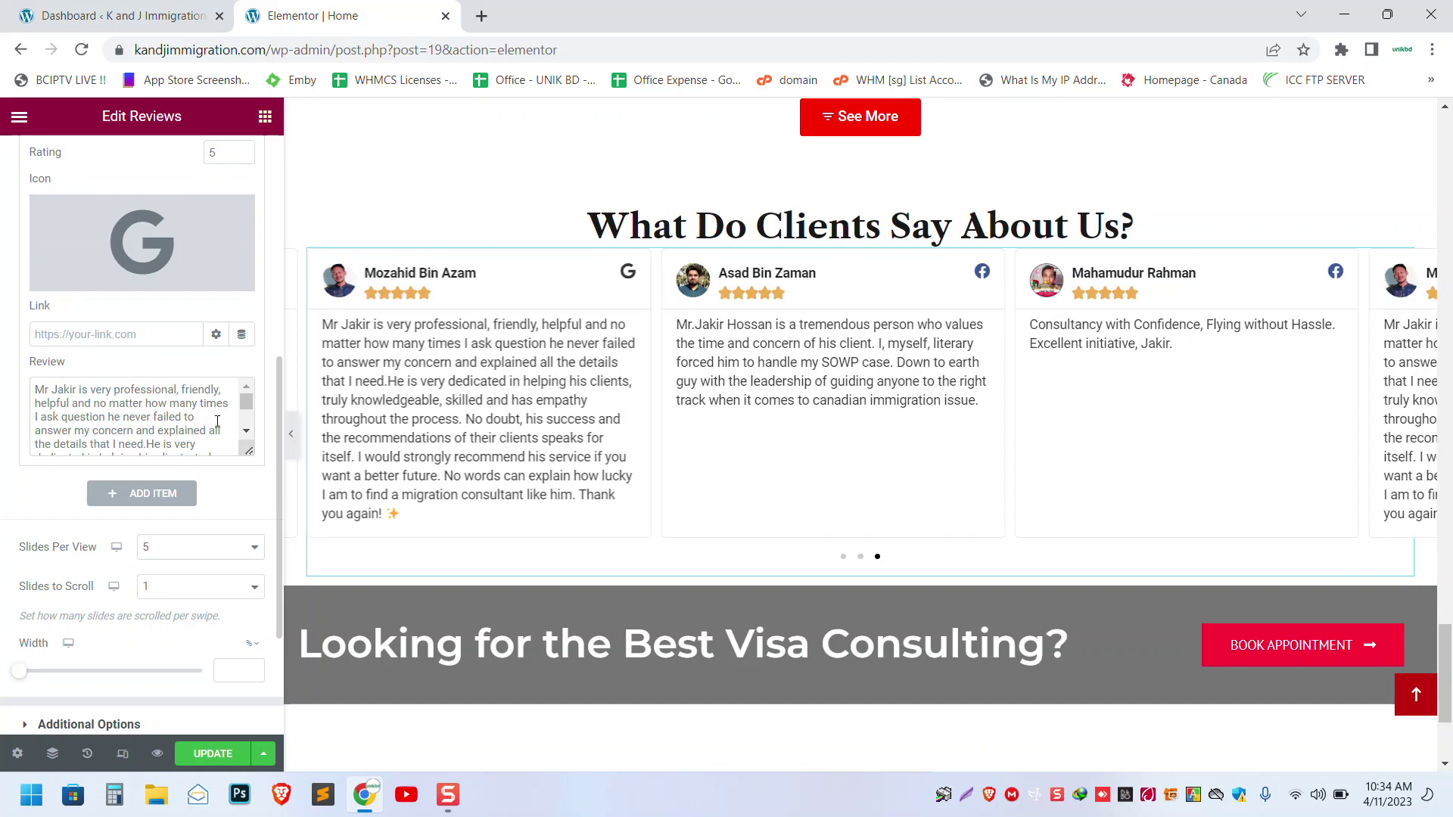
scroll(166, 397, "down", 5)
scroll(165, 397, "up", 3)
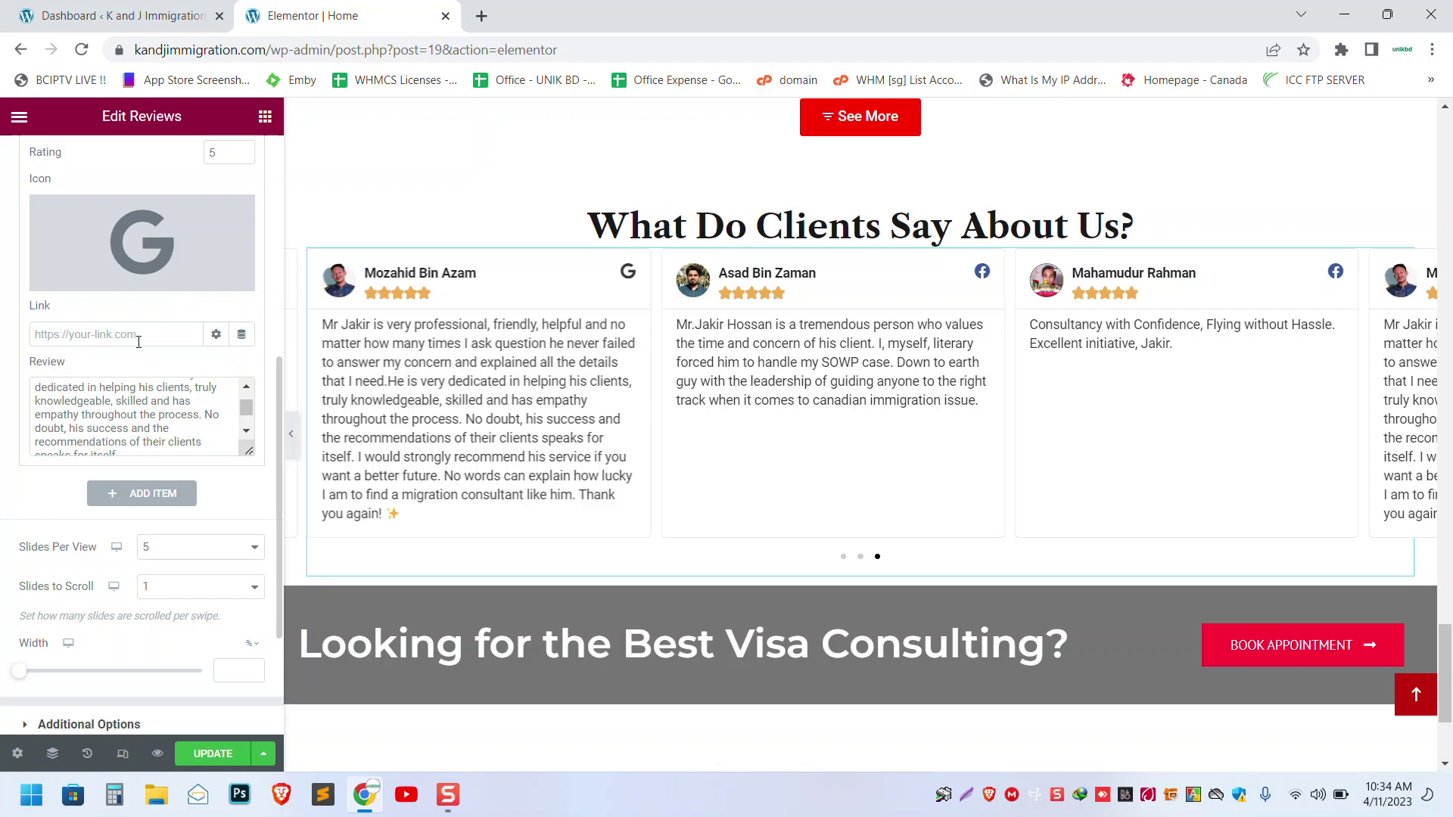
left_click(203, 759)
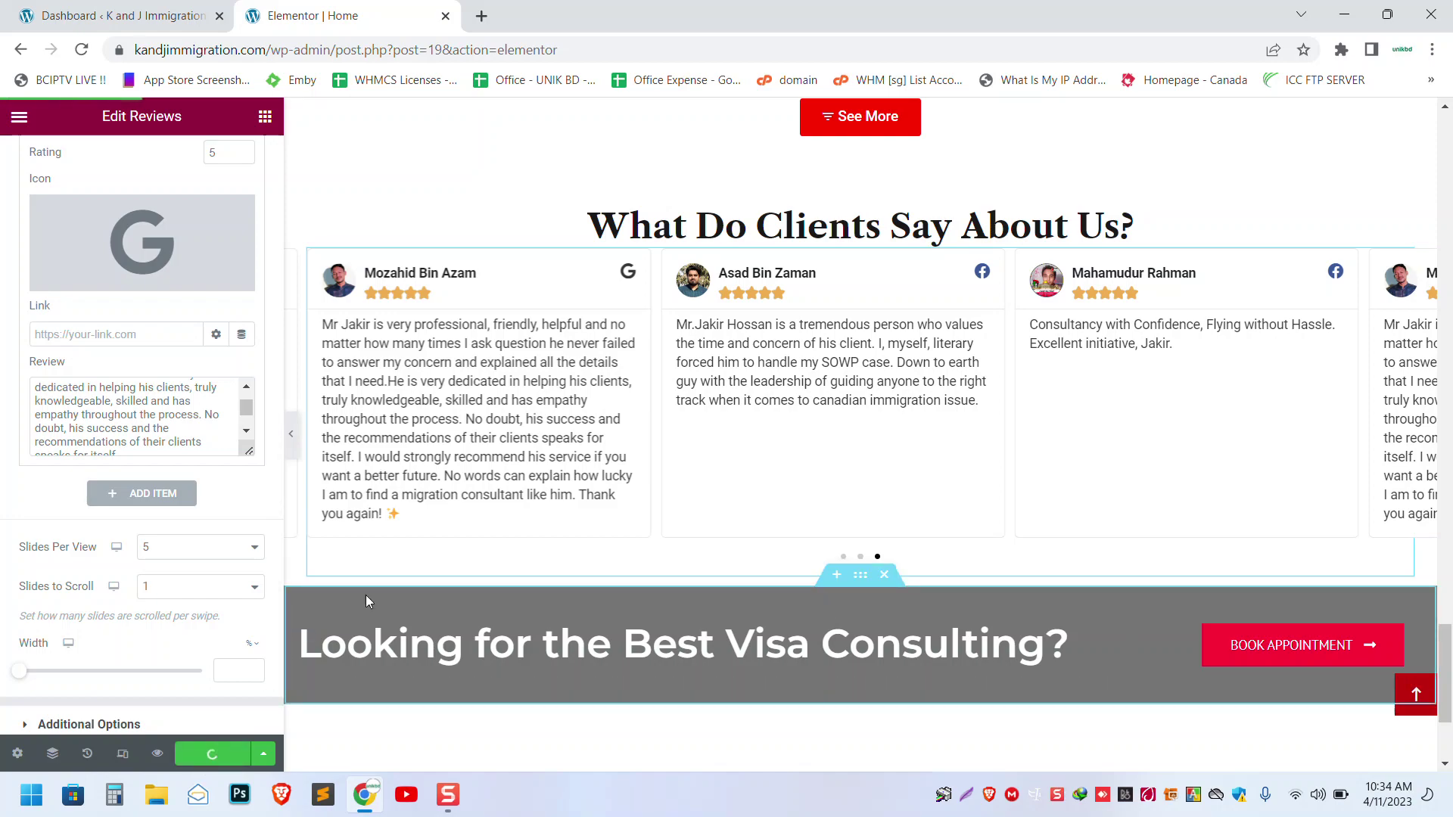
- Switch to the WordPress dashboard tab and scroll to the top of the page
scroll(365, 595, "up", 15)
scroll(367, 599, "up", 10)
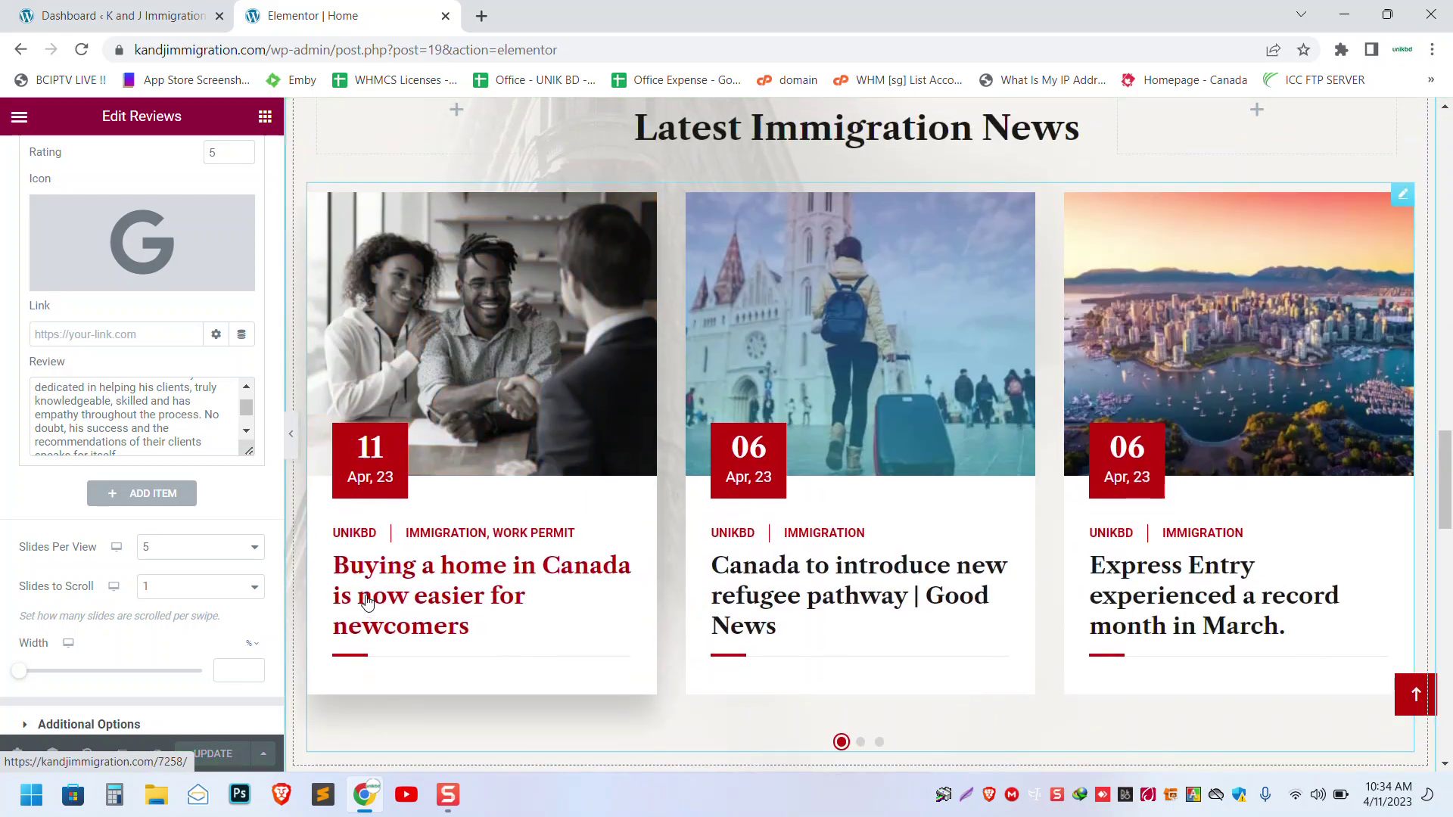
scroll(370, 599, "up", 7)
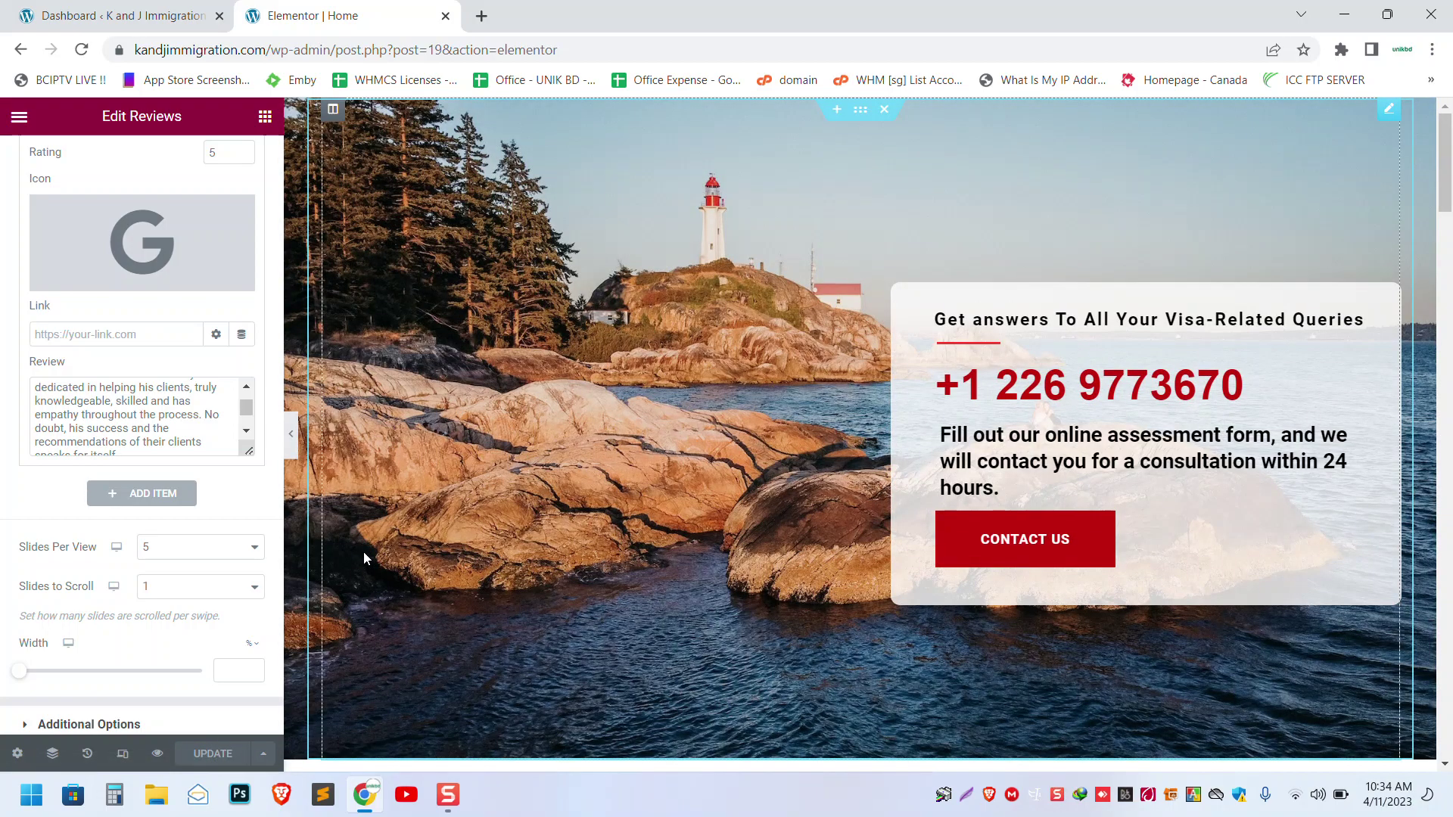
left_click(448, 794)
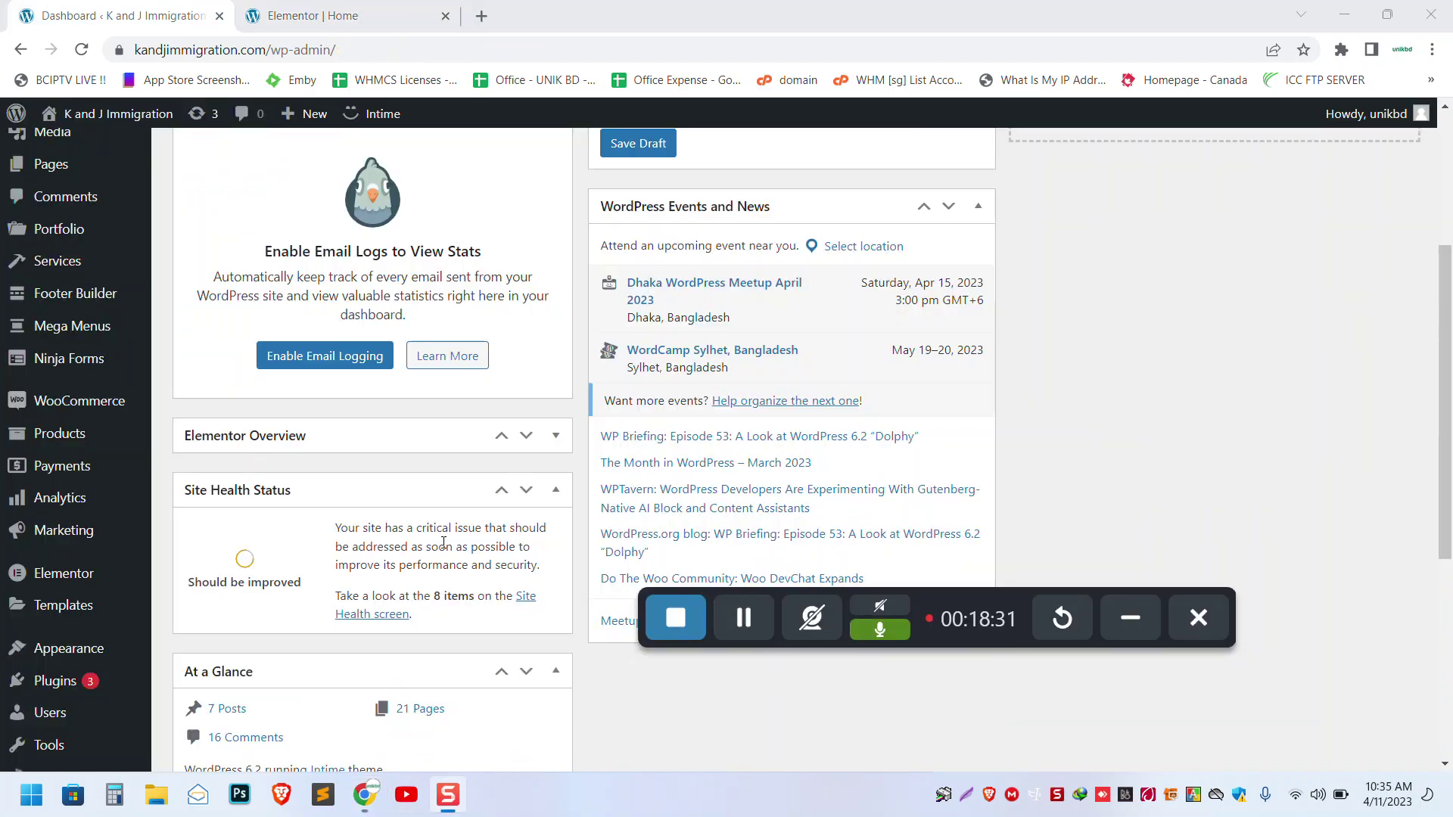
left_click(1135, 624)
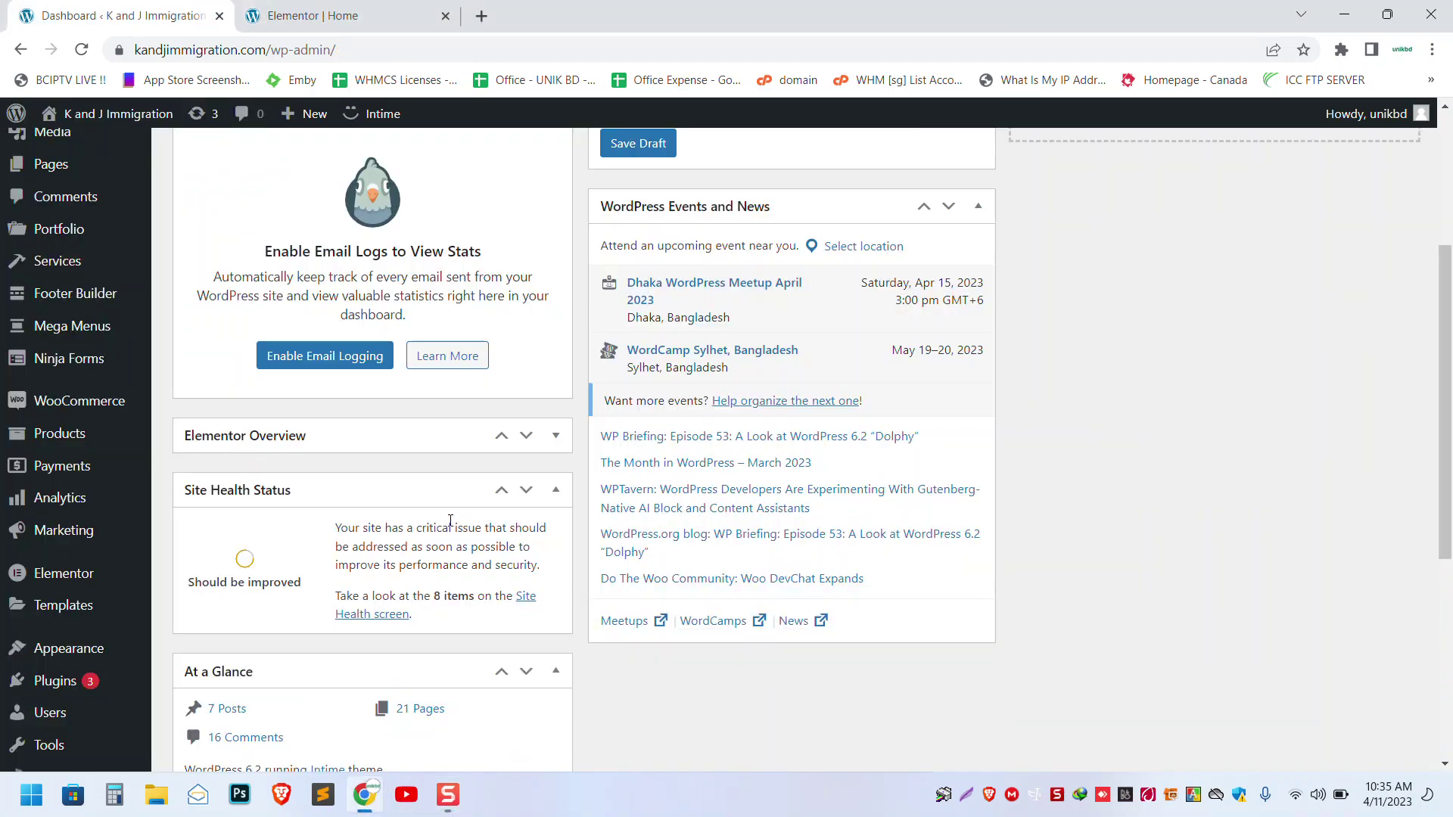
scroll(316, 375, "up", 3)
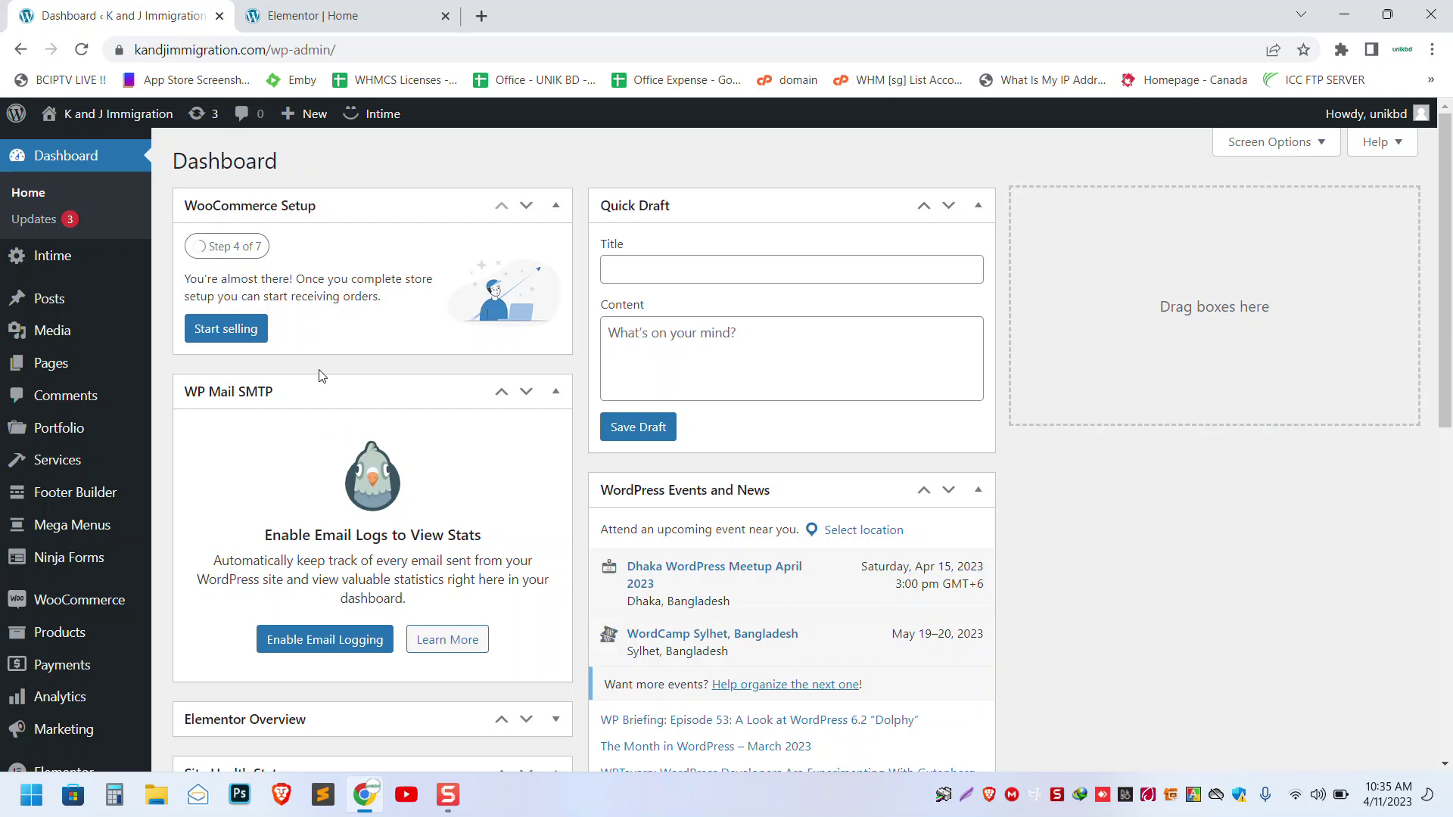
- Open Visit Site in a new tab and close the Elementor | Home tab
mouse_move(149, 130)
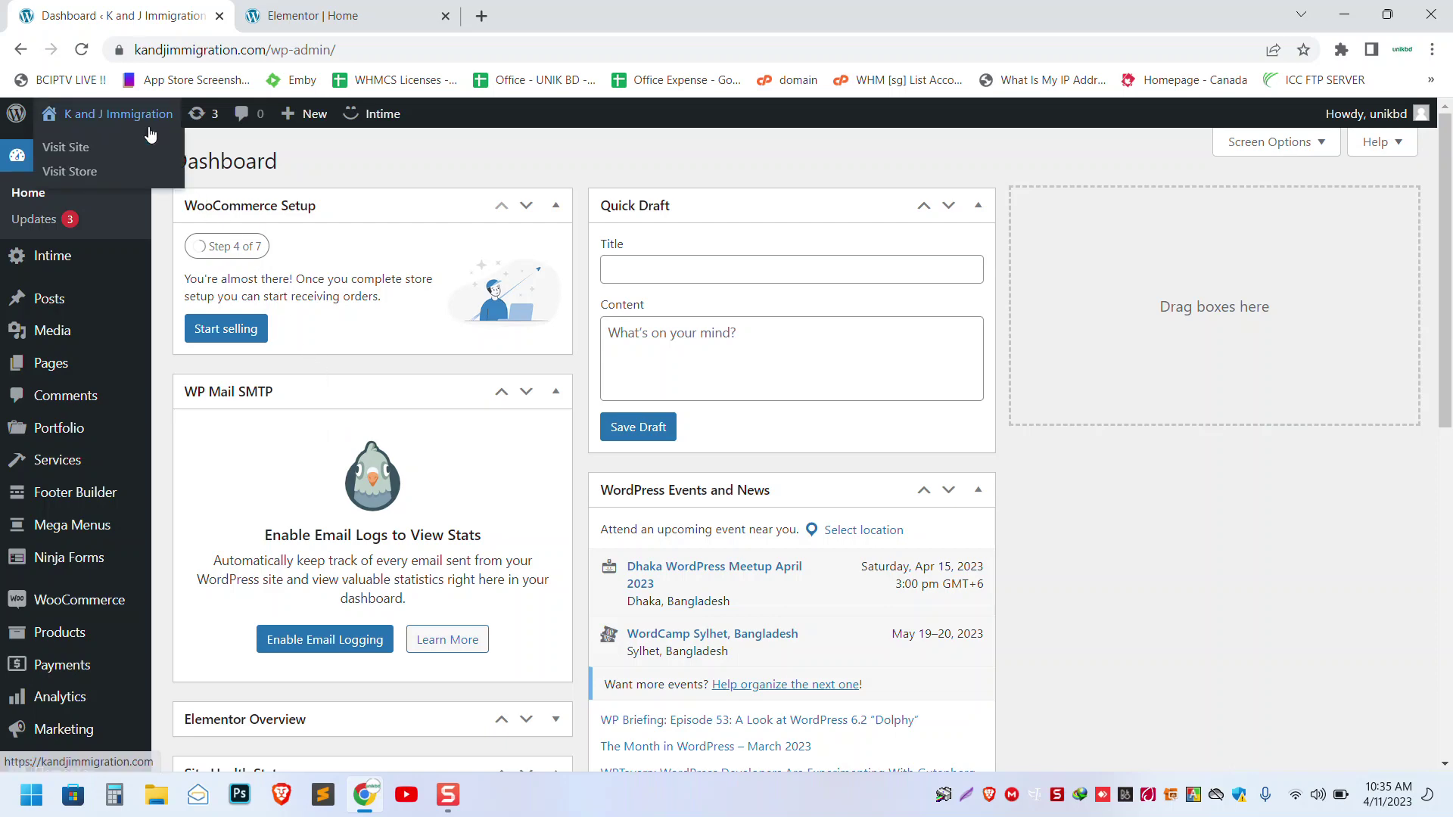
right_click(79, 152)
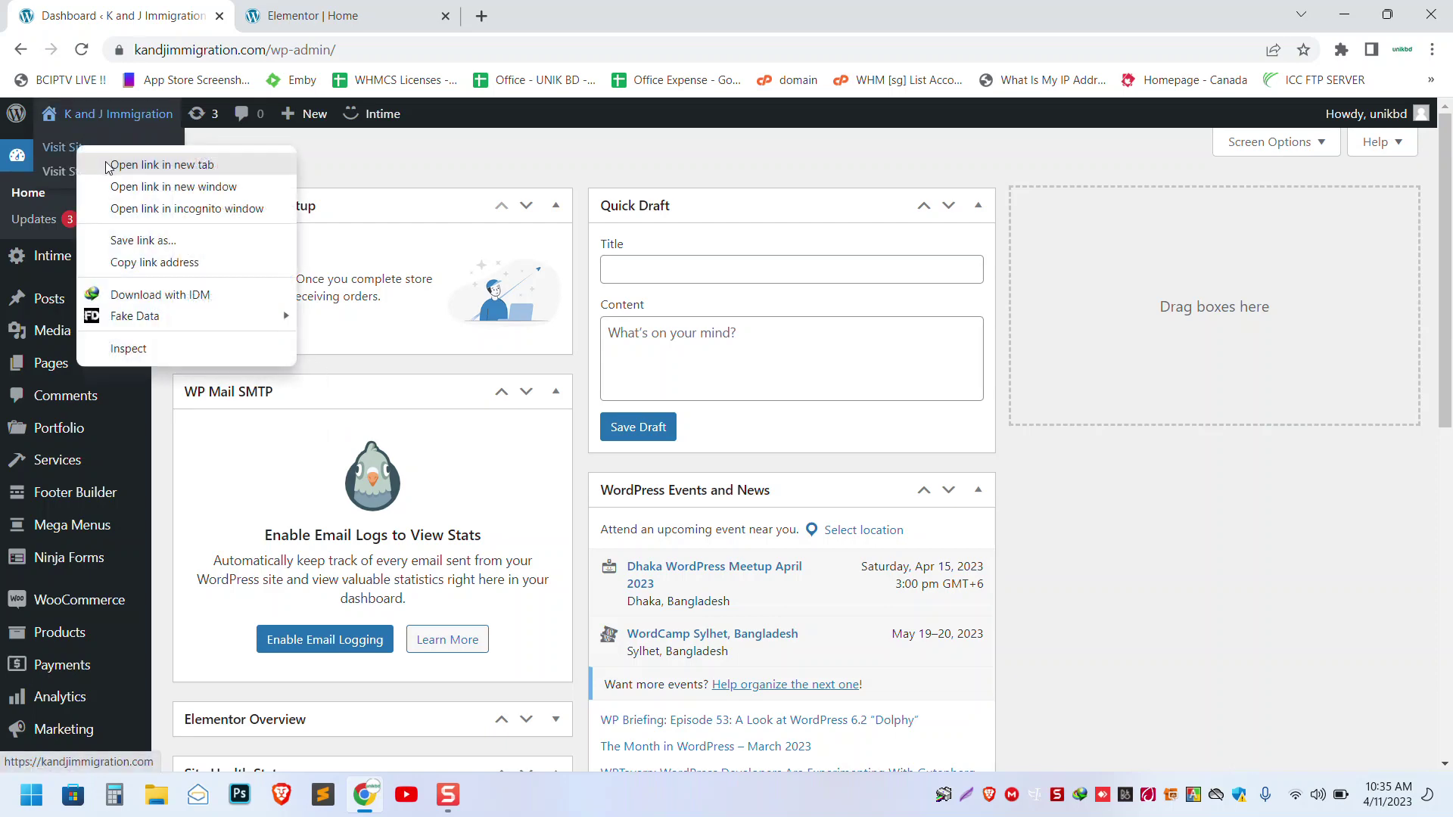
left_click(107, 165)
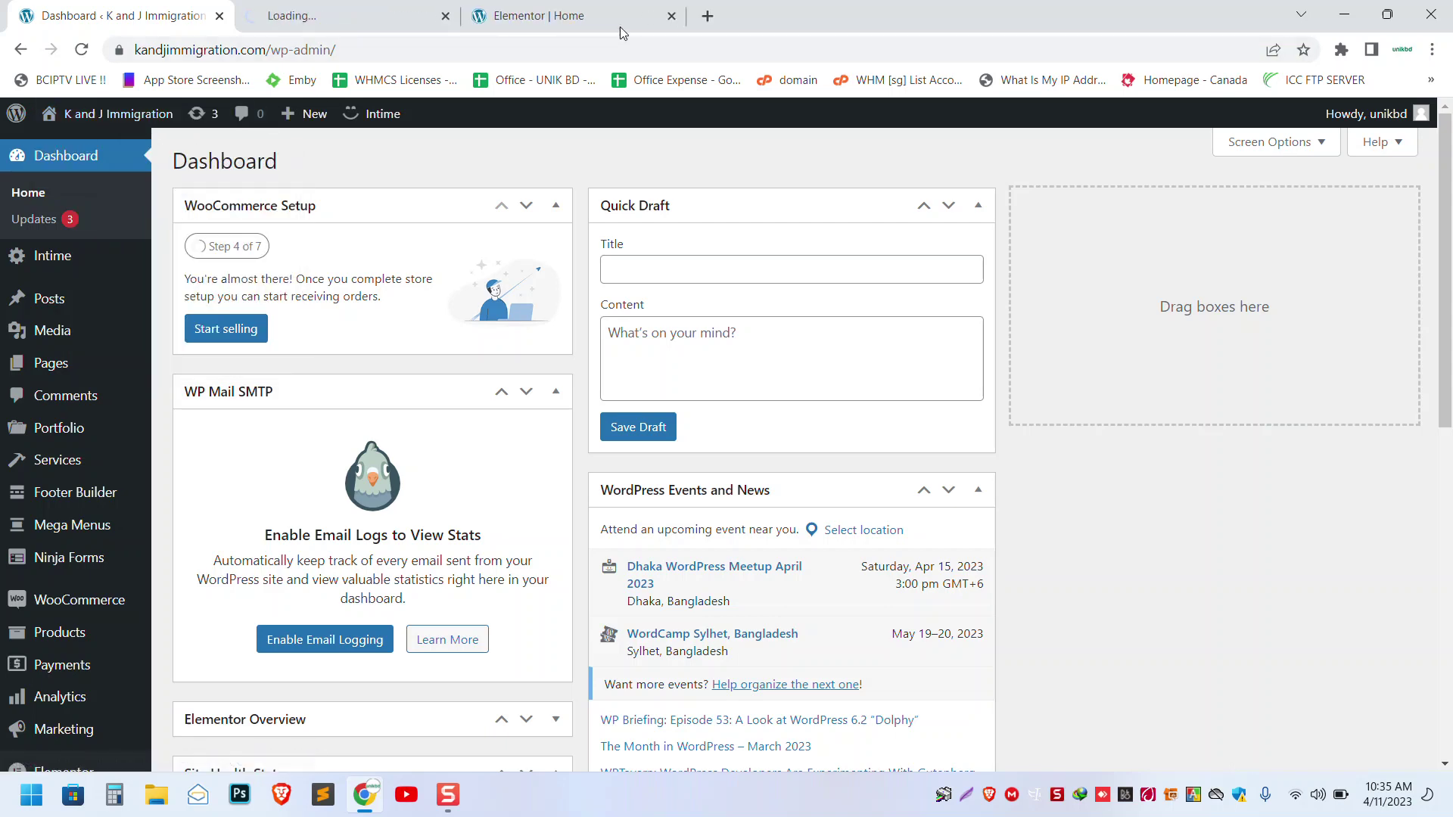
left_click(670, 16)
- Book the 45 MIN consultation and review the checkout form and $260.00 CAD order total
left_click(372, 10)
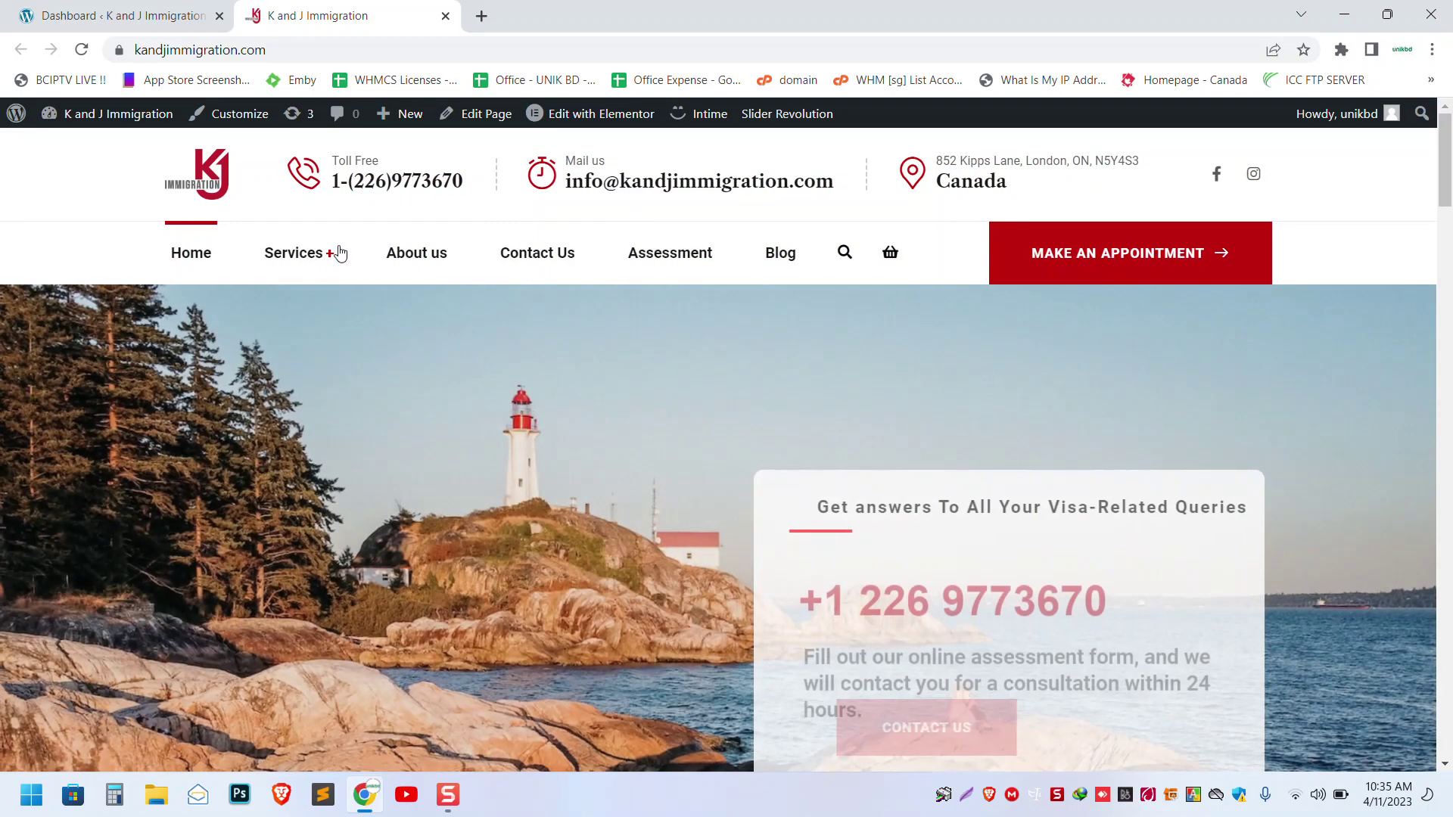
mouse_move(319, 258)
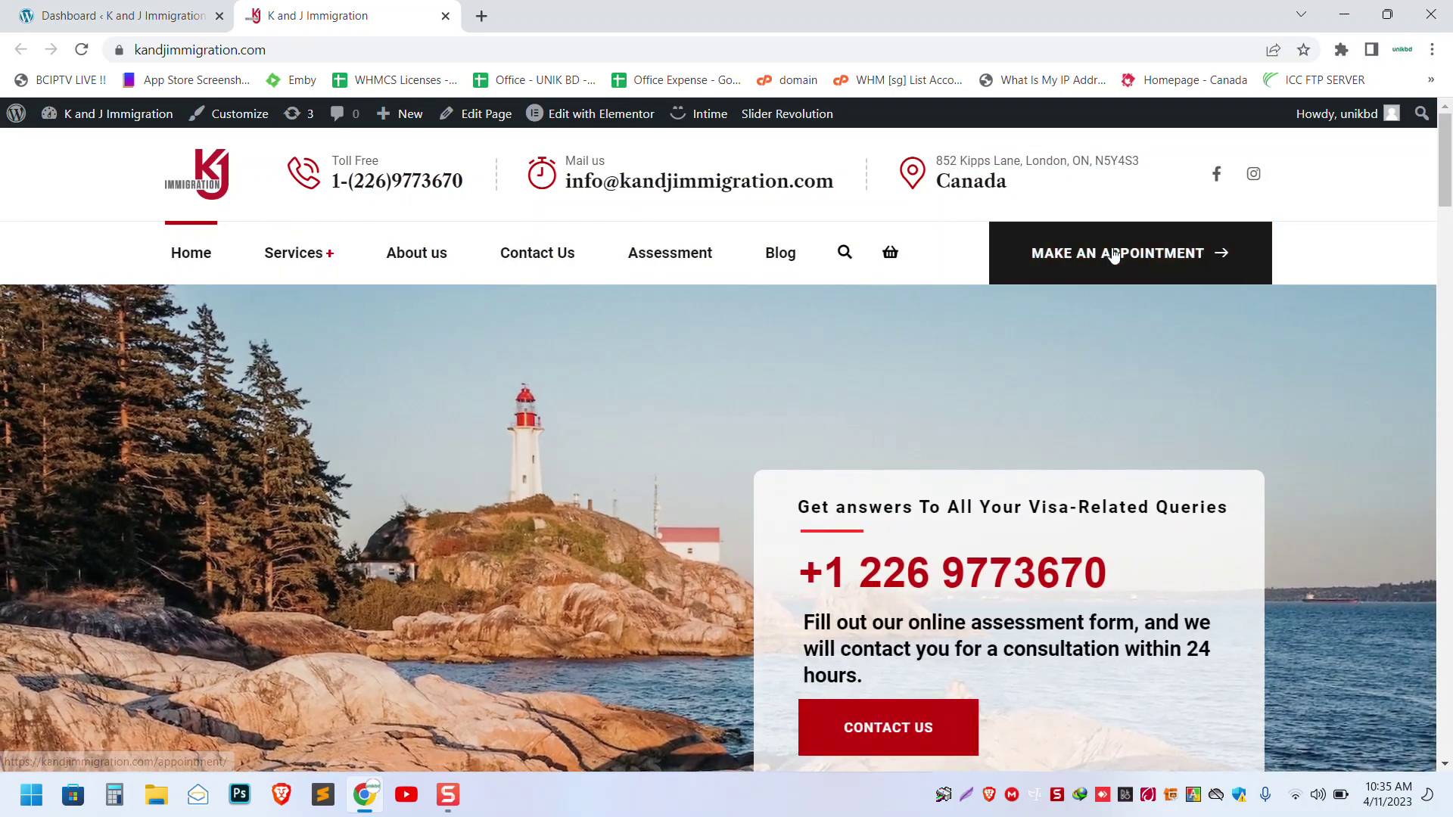
left_click(1113, 254)
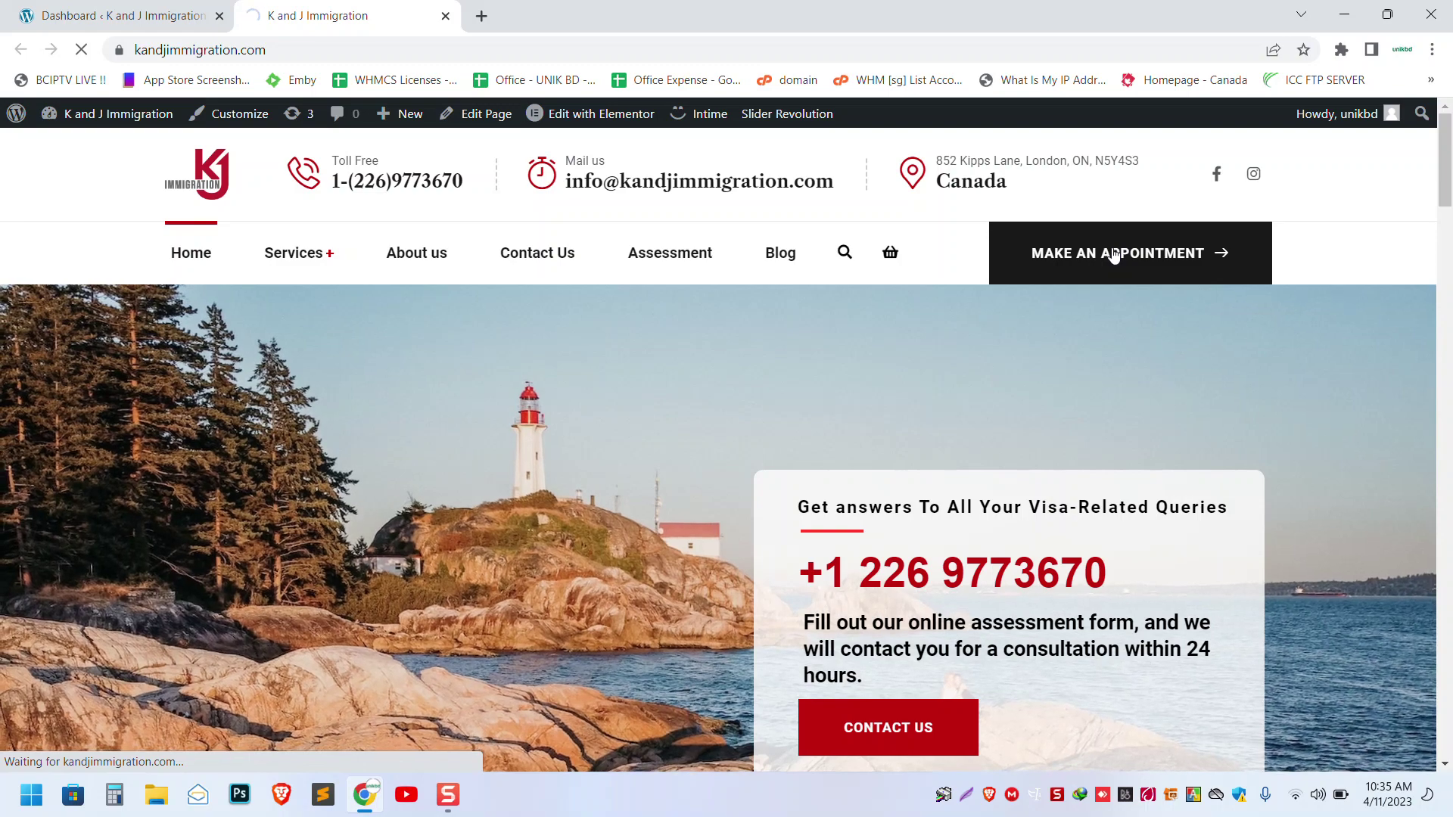
scroll(879, 333, "down", 5)
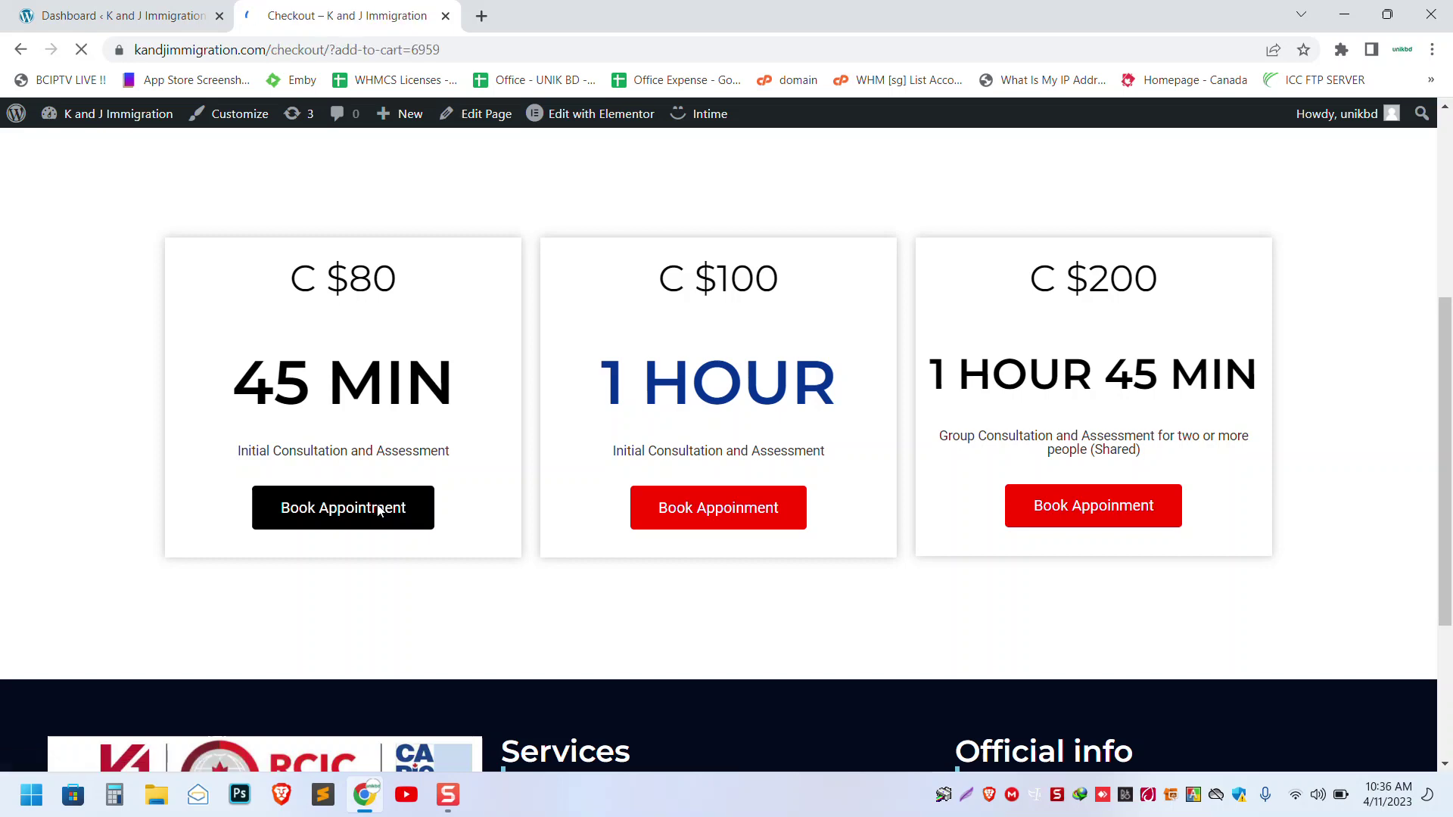
scroll(381, 511, "down", 6)
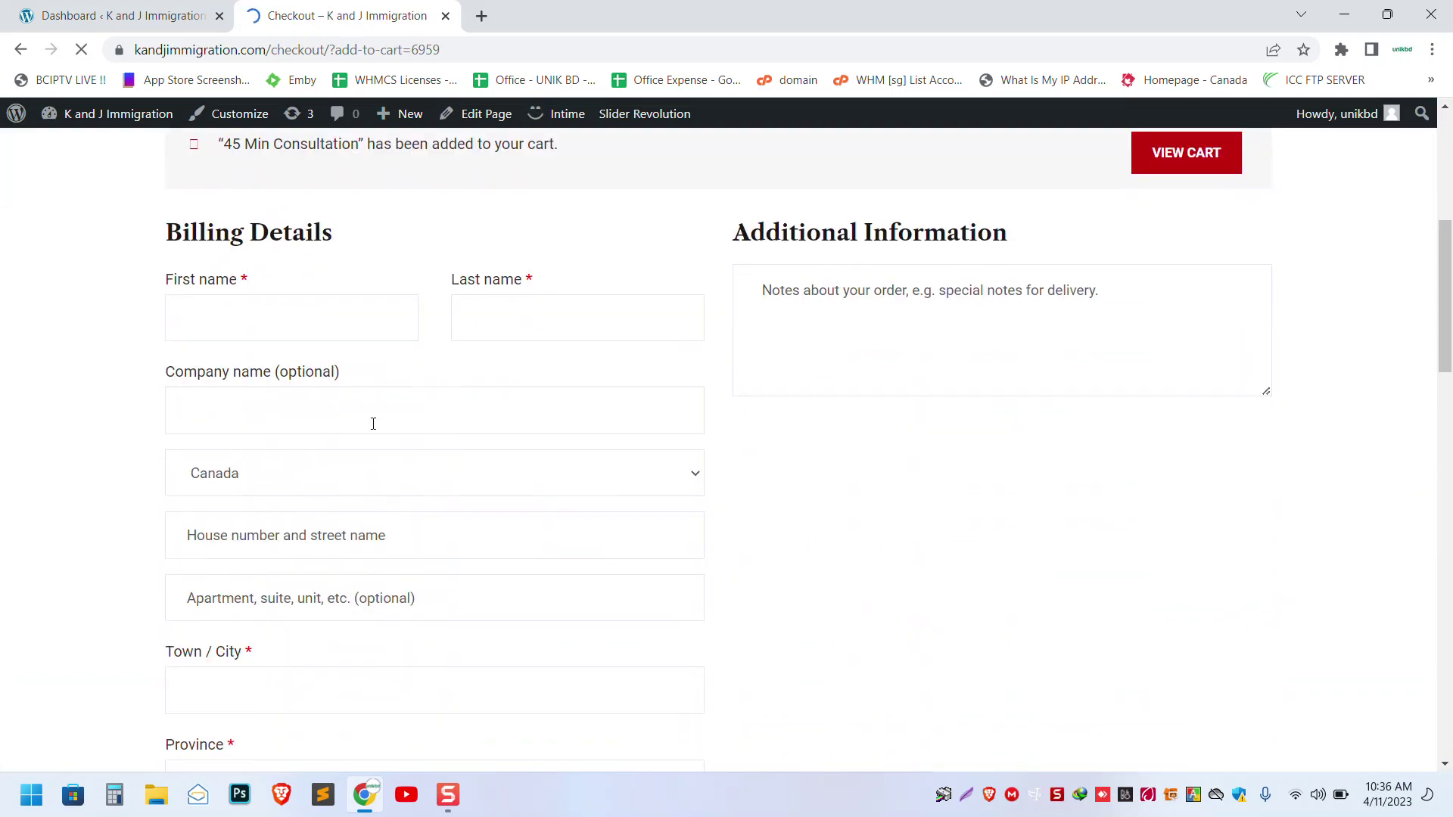
scroll(419, 389, "down", 13)
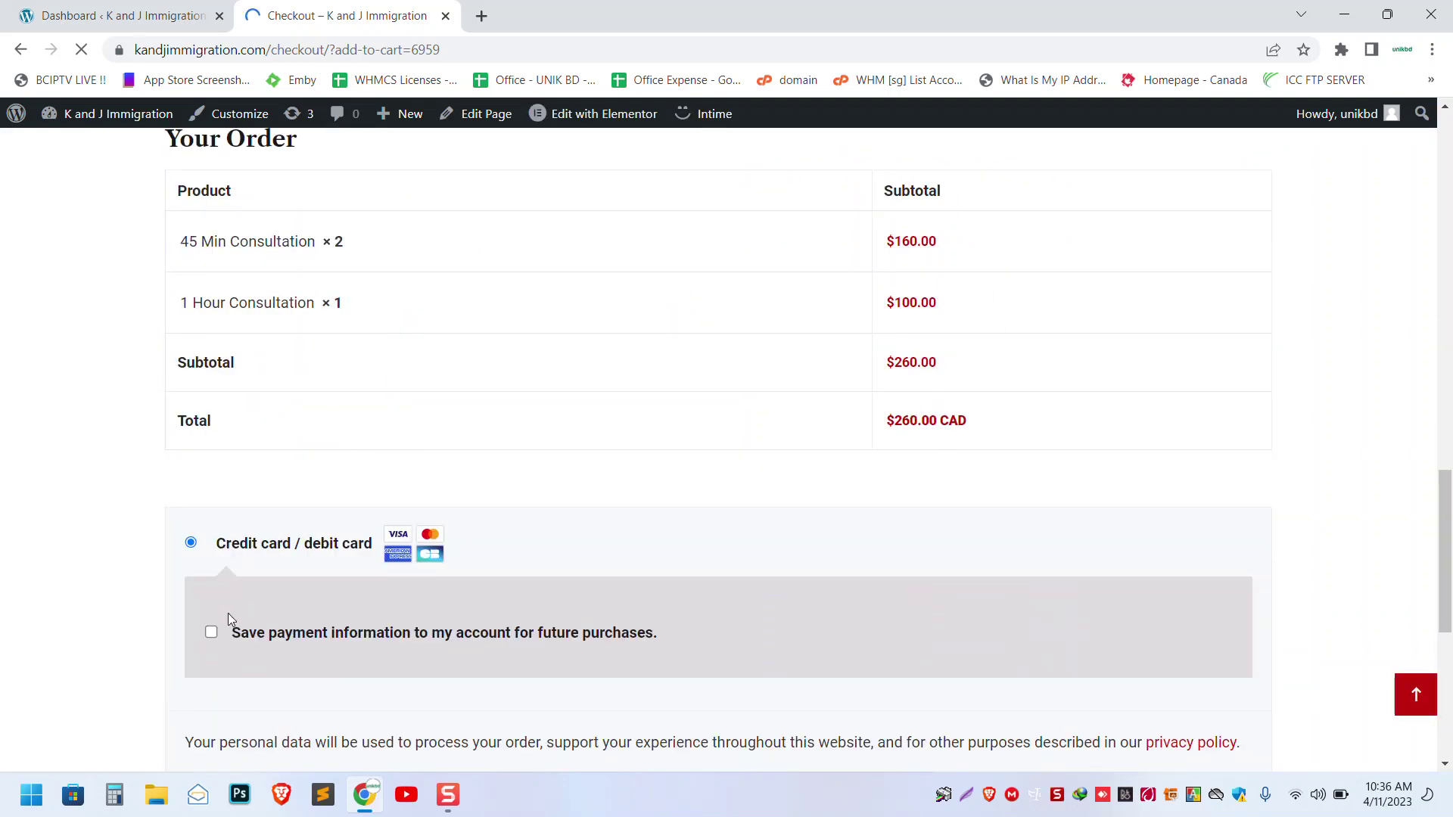
scroll(229, 613, "down", 4)
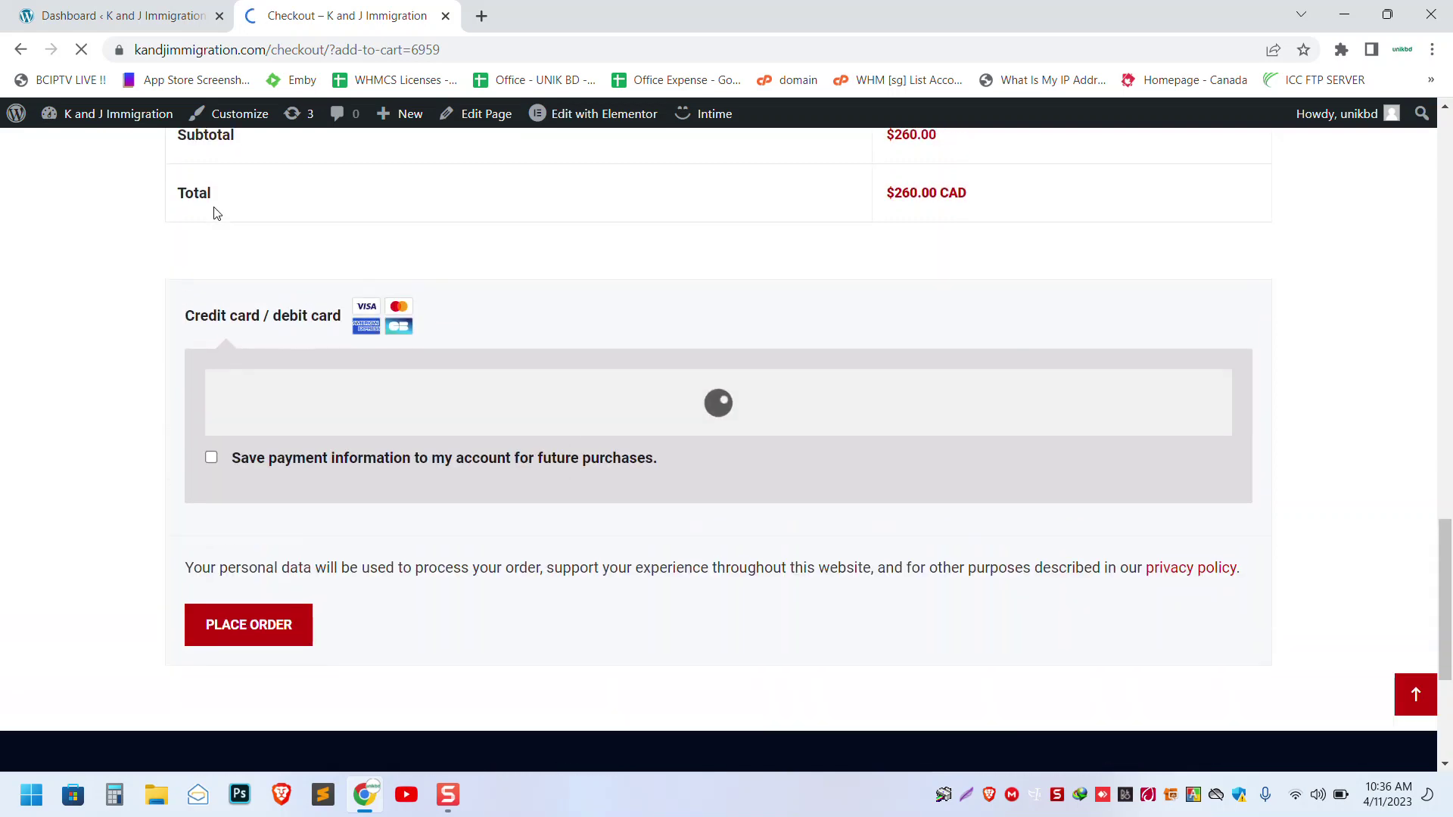
scroll(214, 213, "up", 11)
scroll(215, 215, "down", 3)
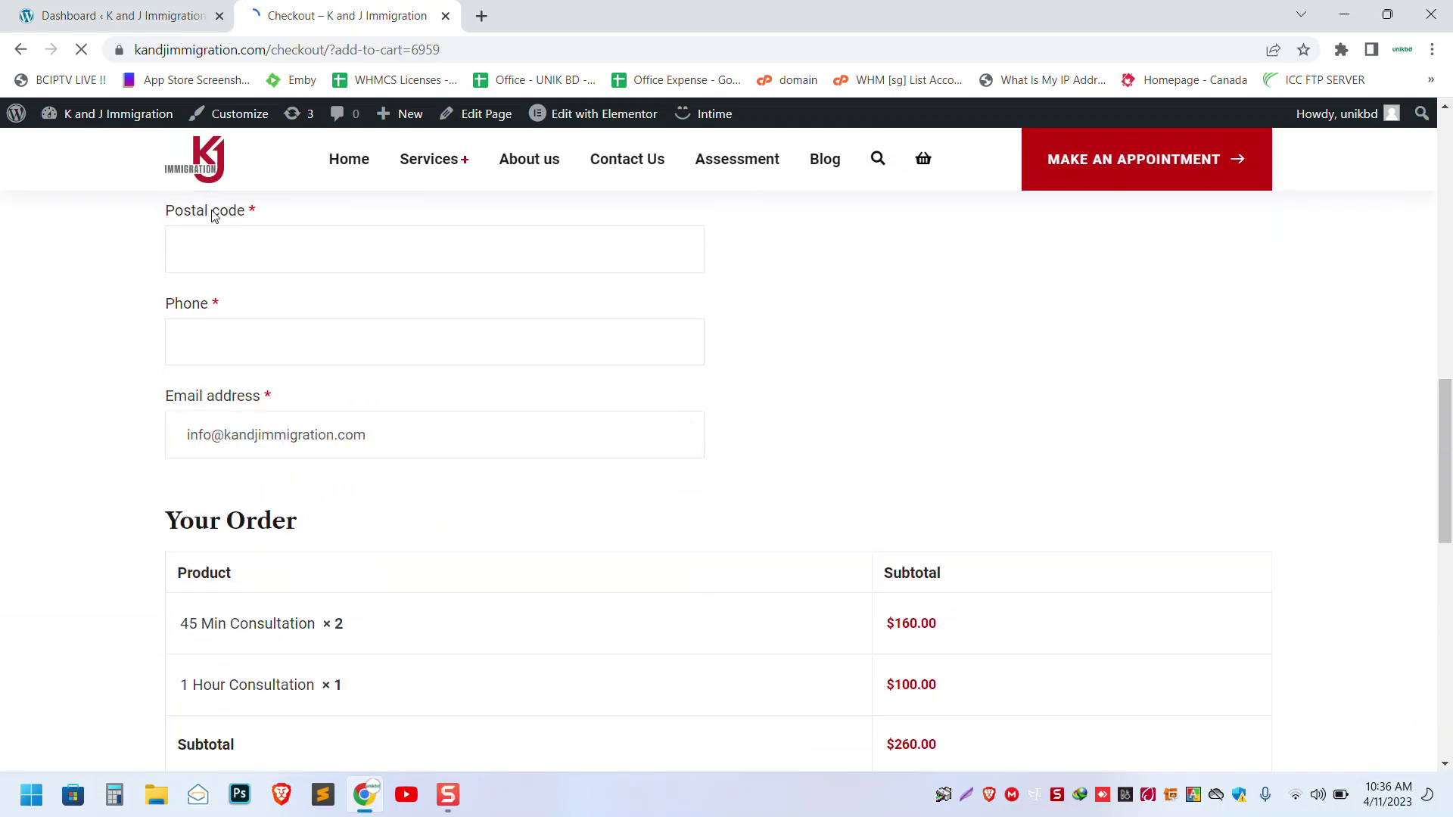
scroll(214, 218, "up", 2)
- Go from the dashboard to WooCommerce Orders, showing the single failed $80.00 CAD order from Mar 23, 2023
left_click(107, 15)
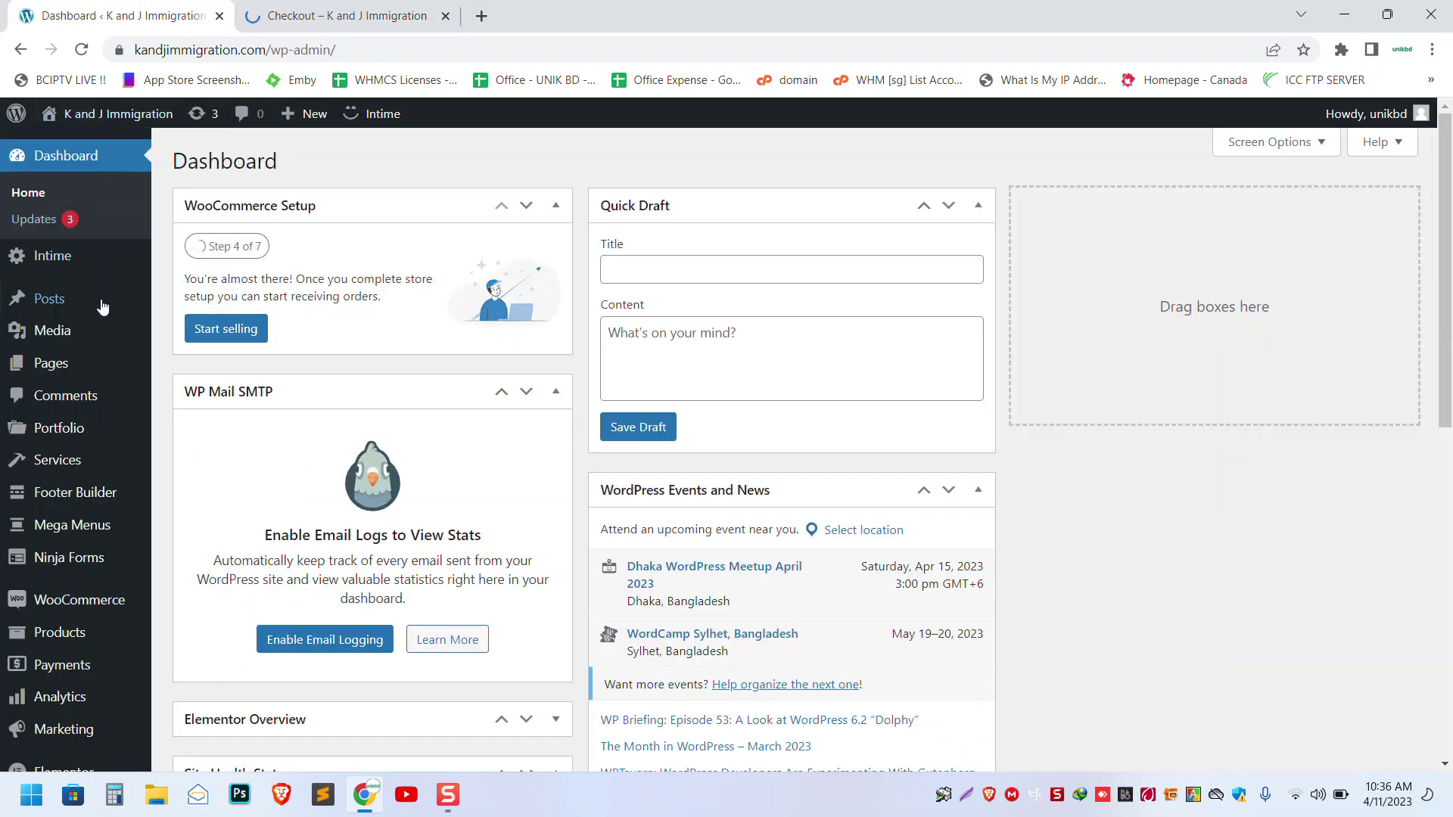
mouse_move(82, 606)
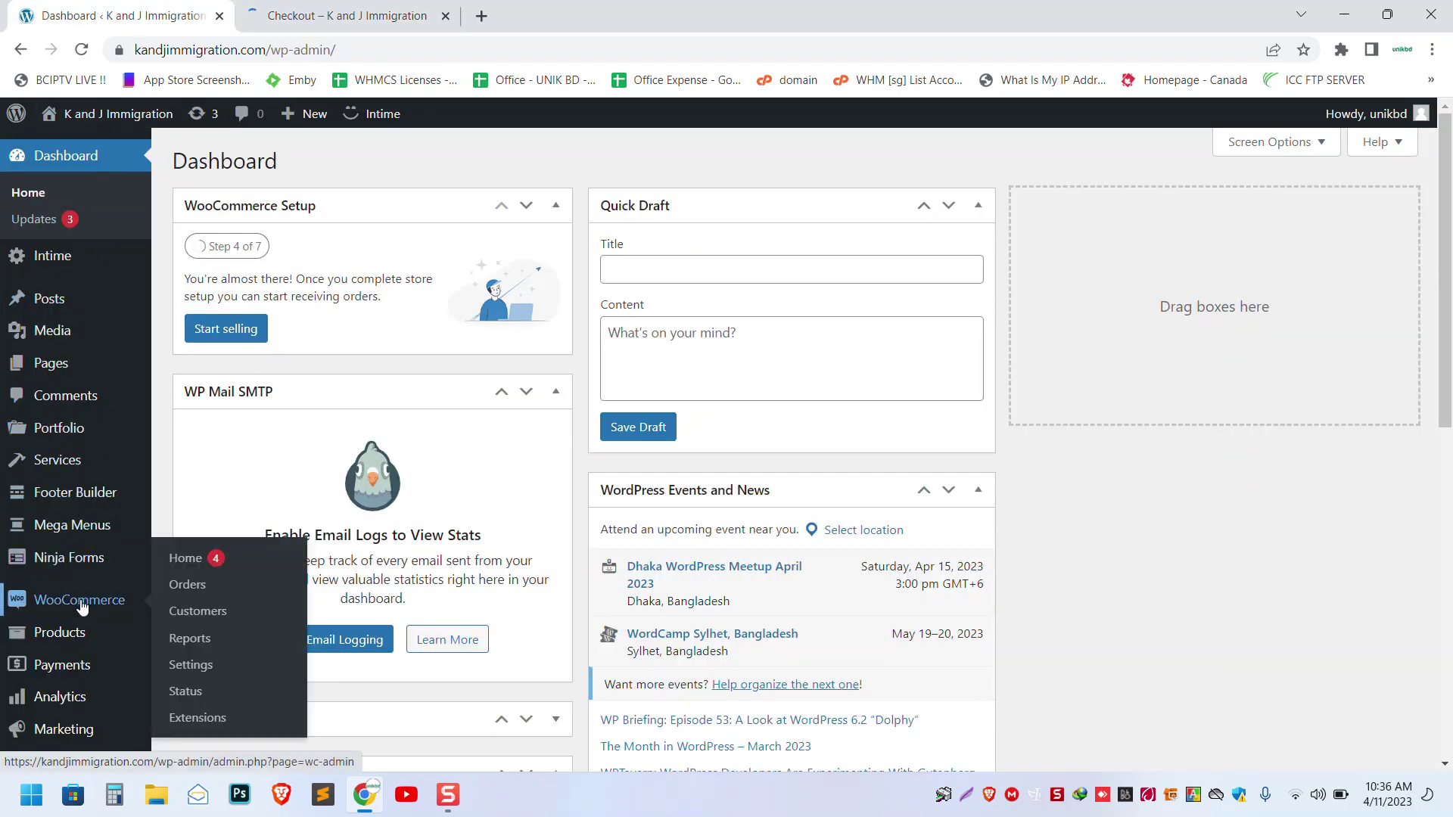
left_click(182, 587)
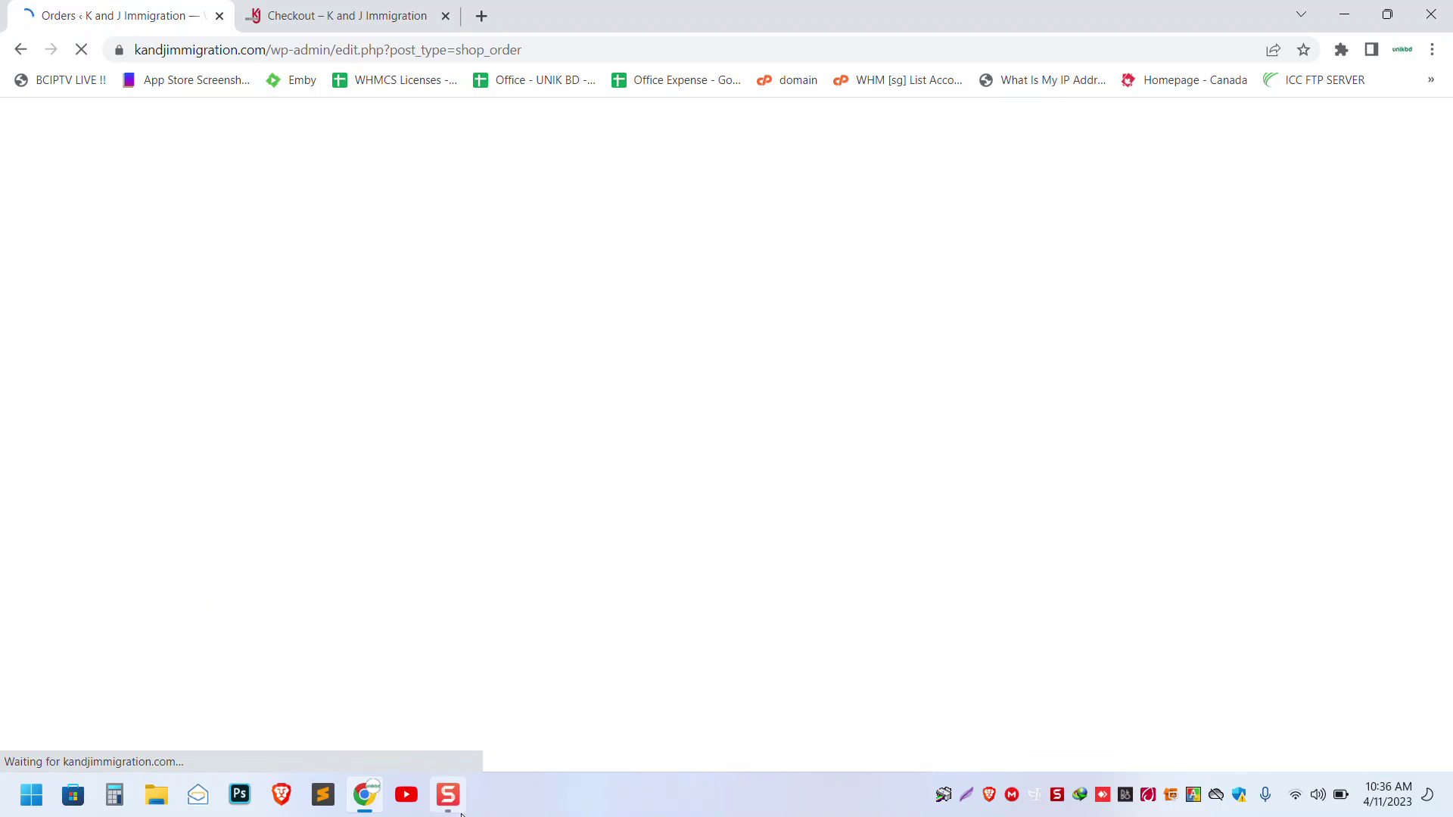
left_click(448, 794)
left_click(1128, 618)
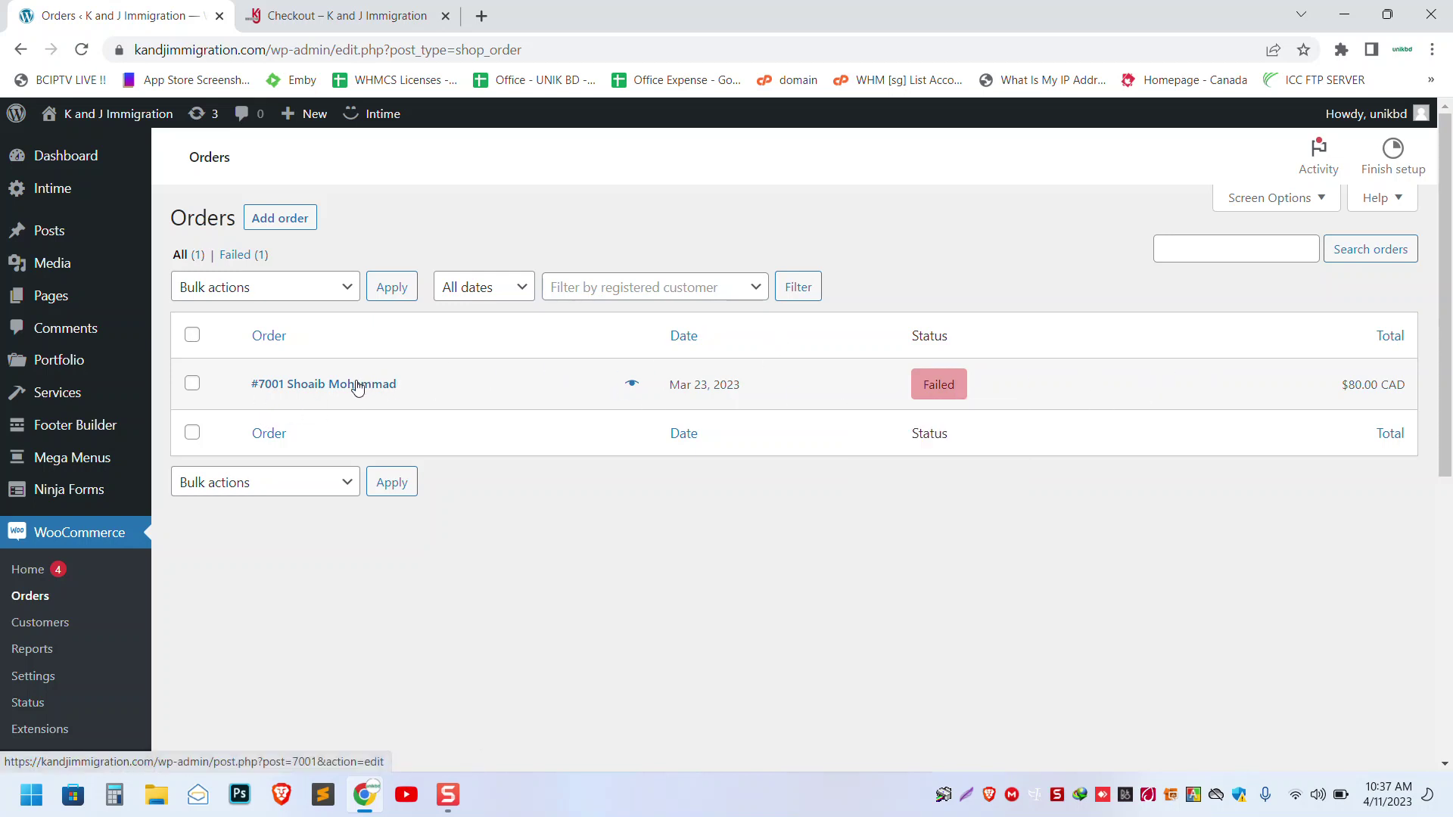
left_click(633, 386)
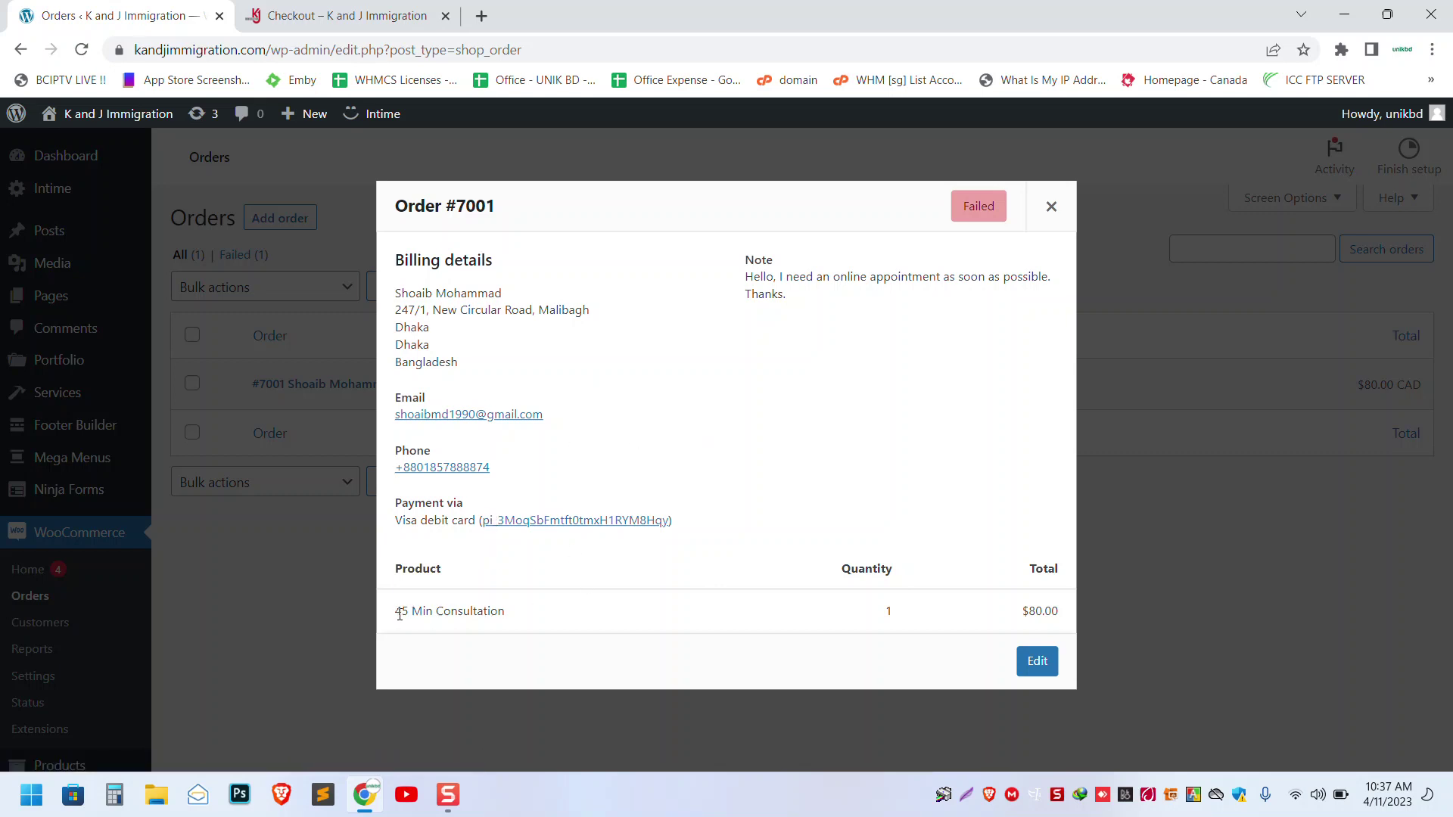
left_click_drag(399, 614, 542, 625)
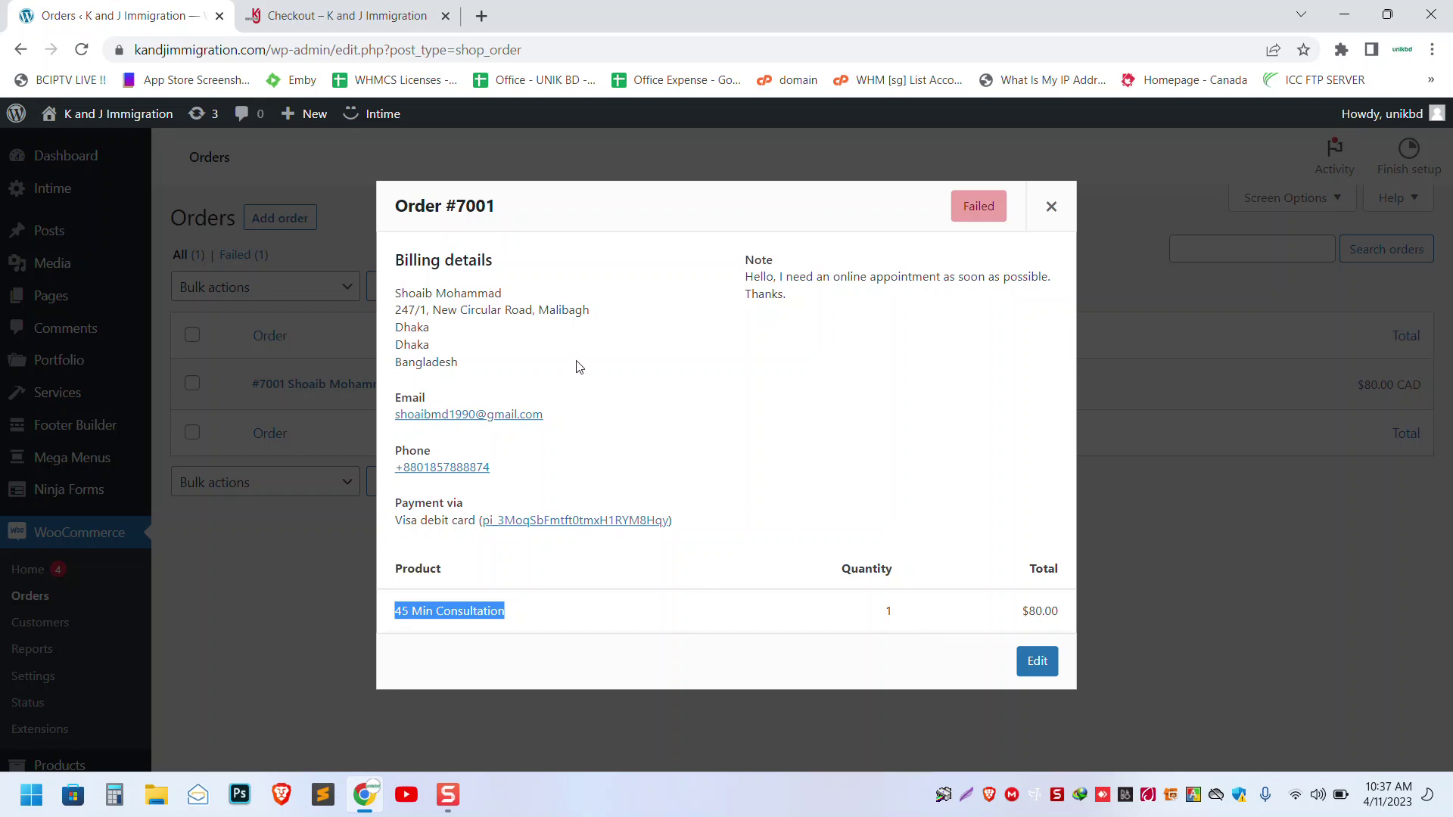
left_click_drag(476, 357, 797, 344)
left_click(797, 344)
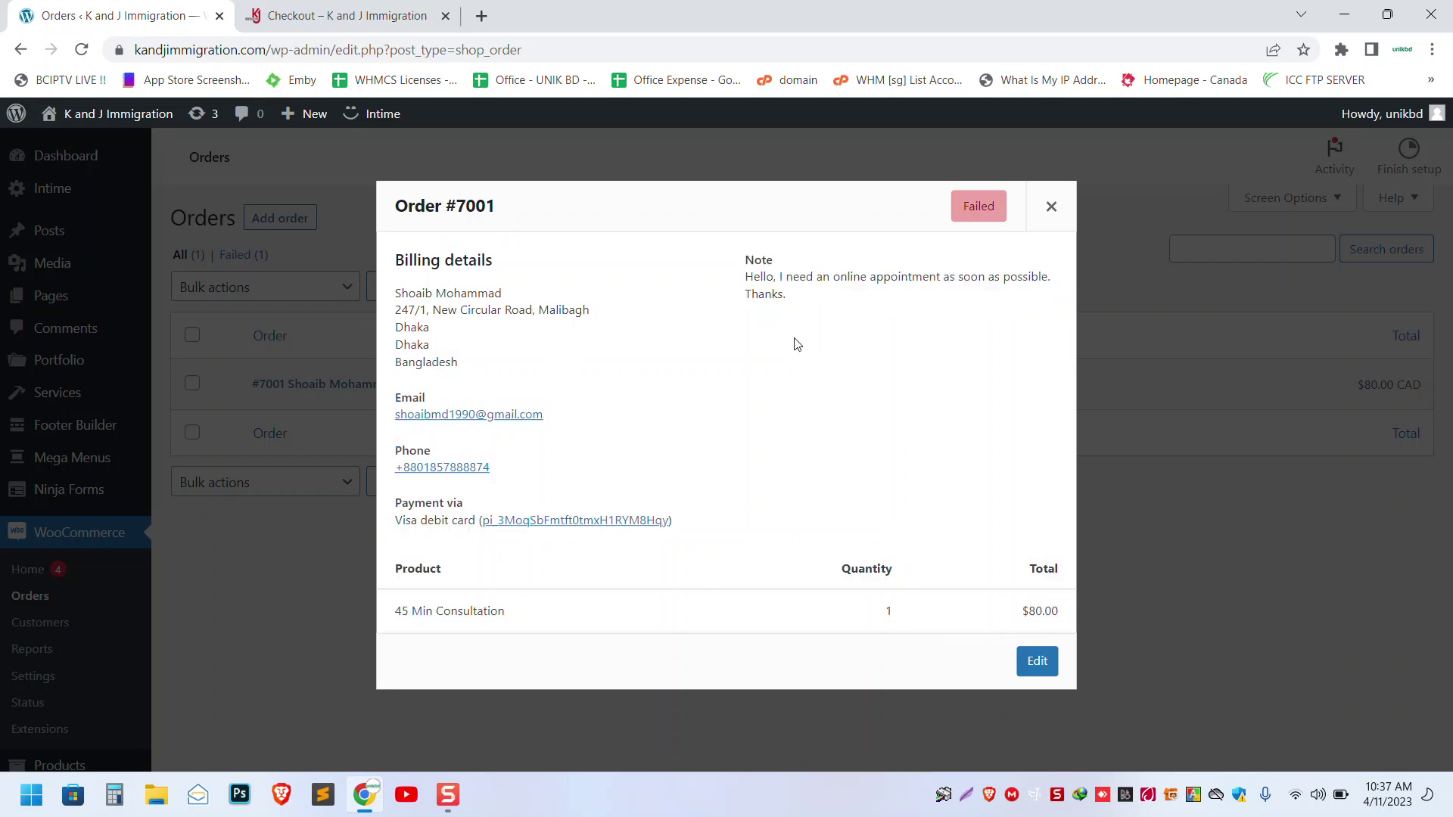
left_click_drag(746, 277, 832, 296)
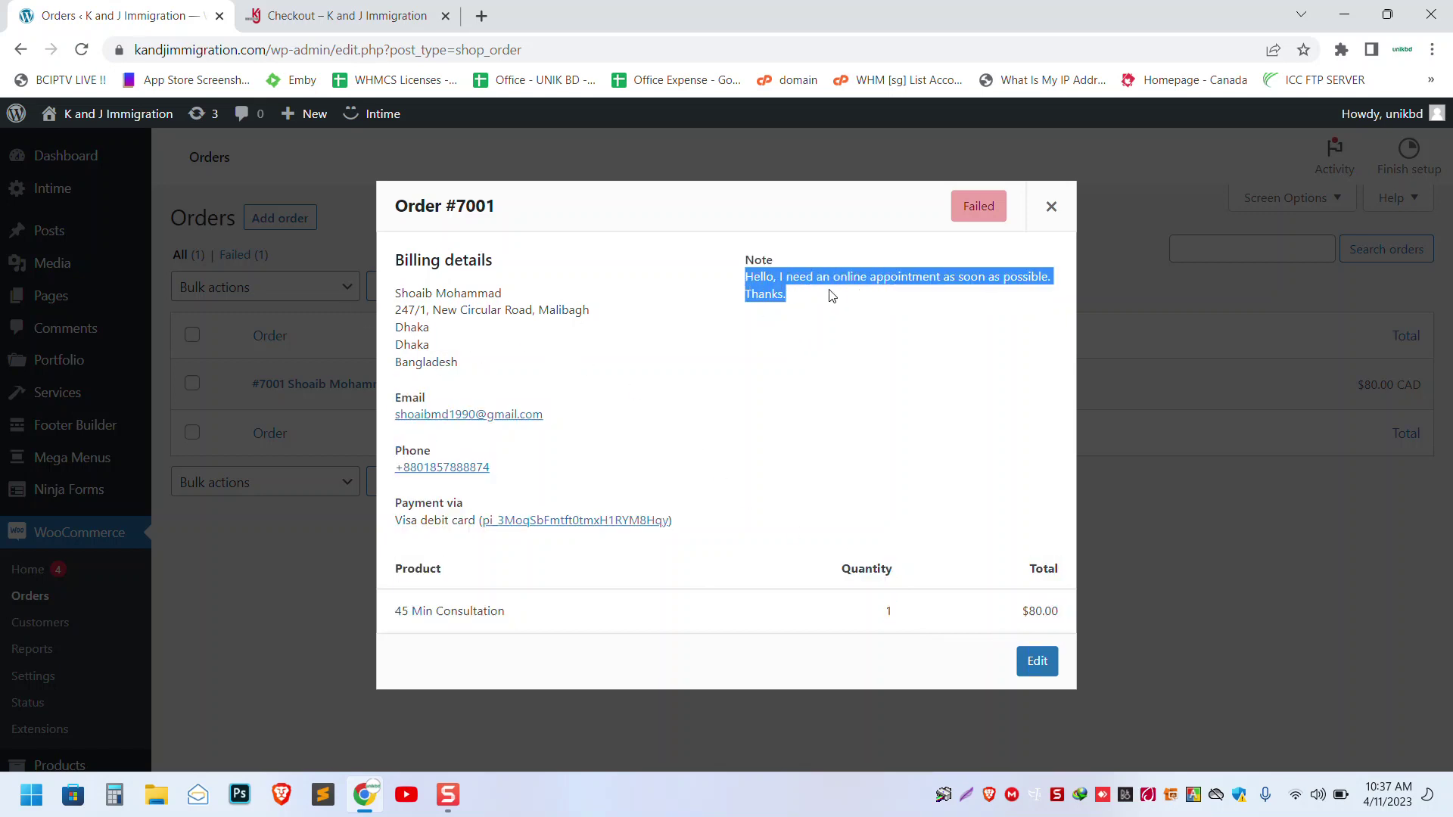
left_click(1050, 209)
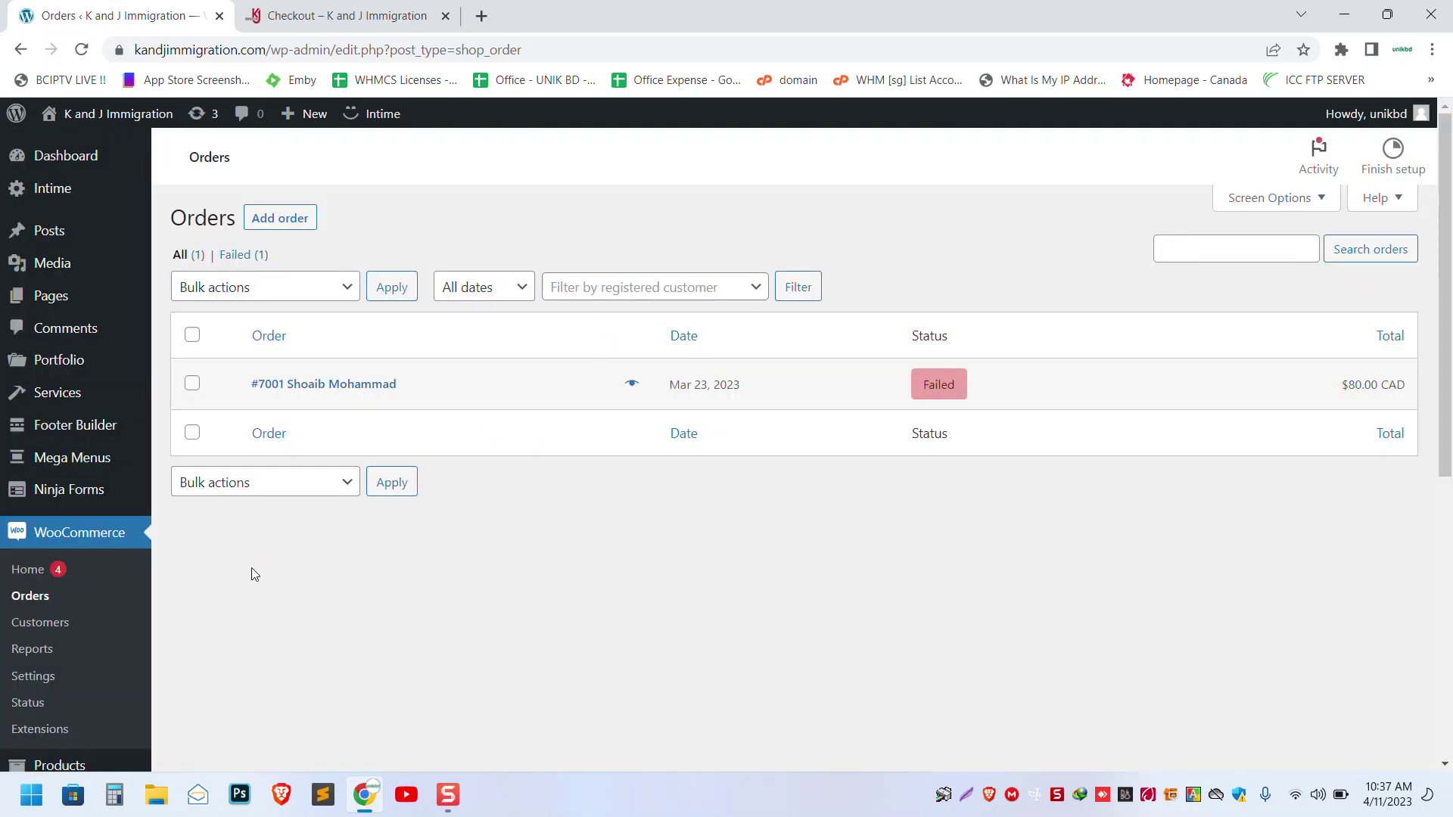
scroll(251, 567, "down", 5)
scroll(253, 590, "down", 1)
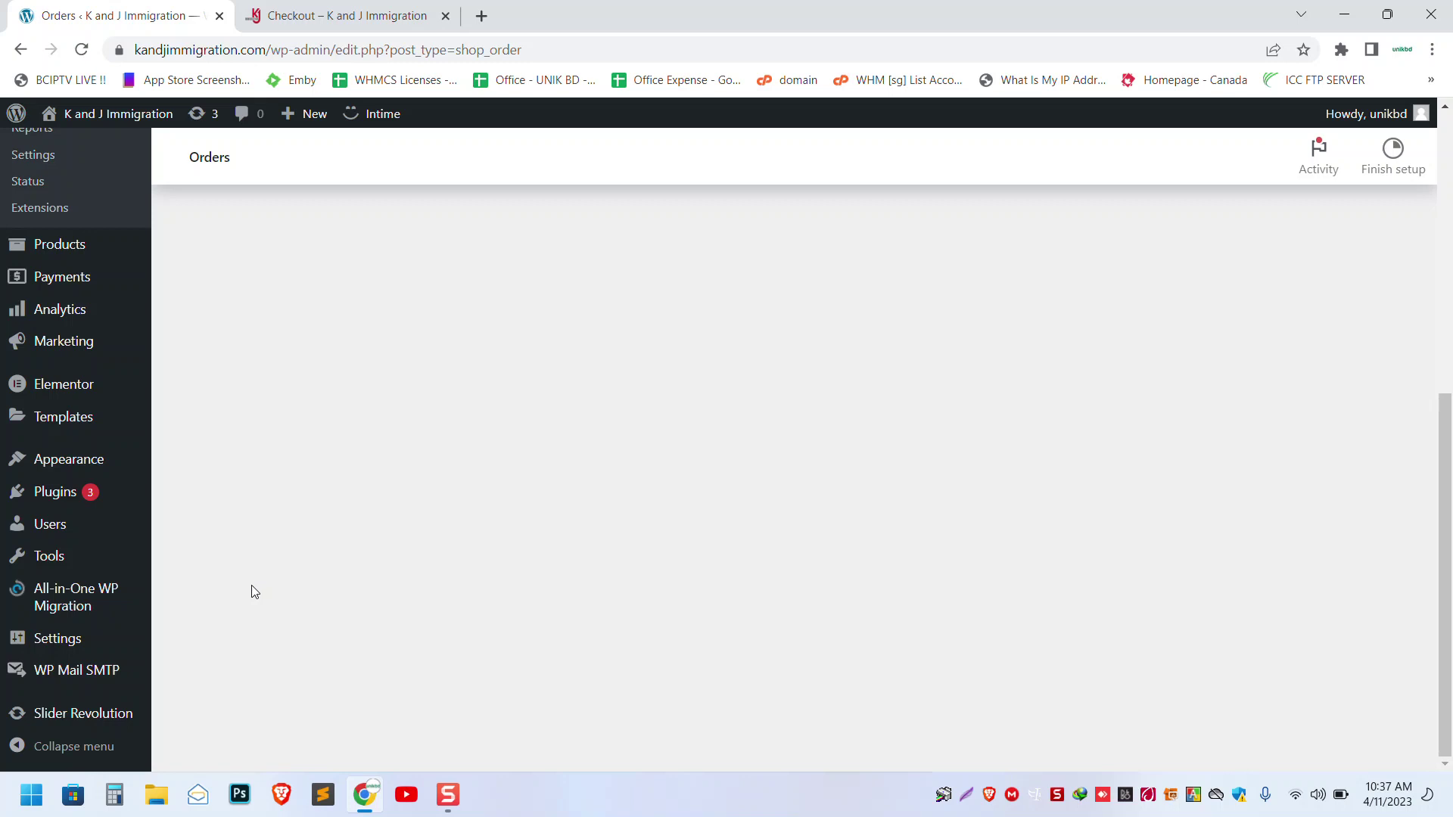
mouse_move(27, 534)
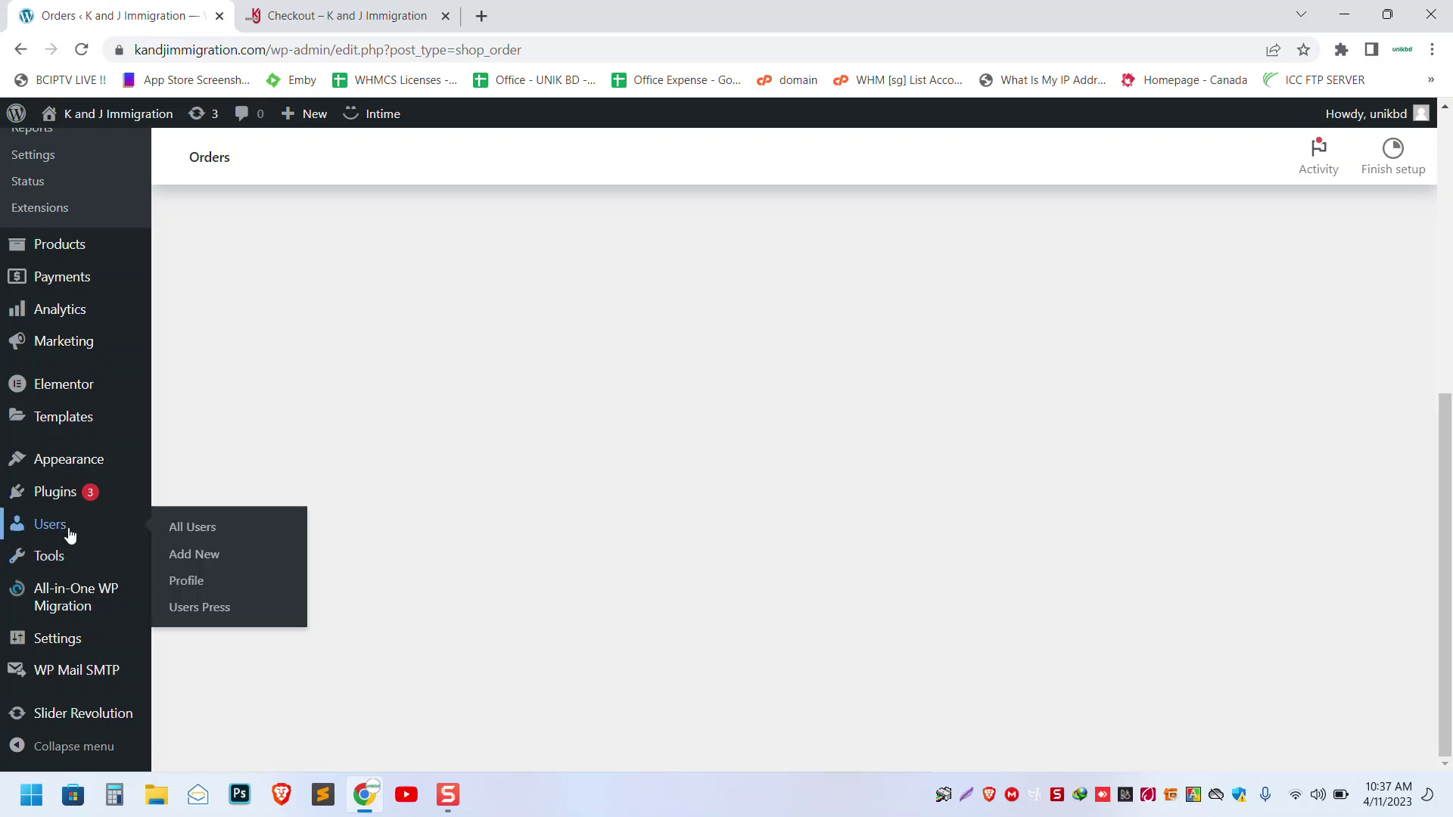
- Bring up the Add New User form and step through the username, email, first and last name fields
left_click(205, 561)
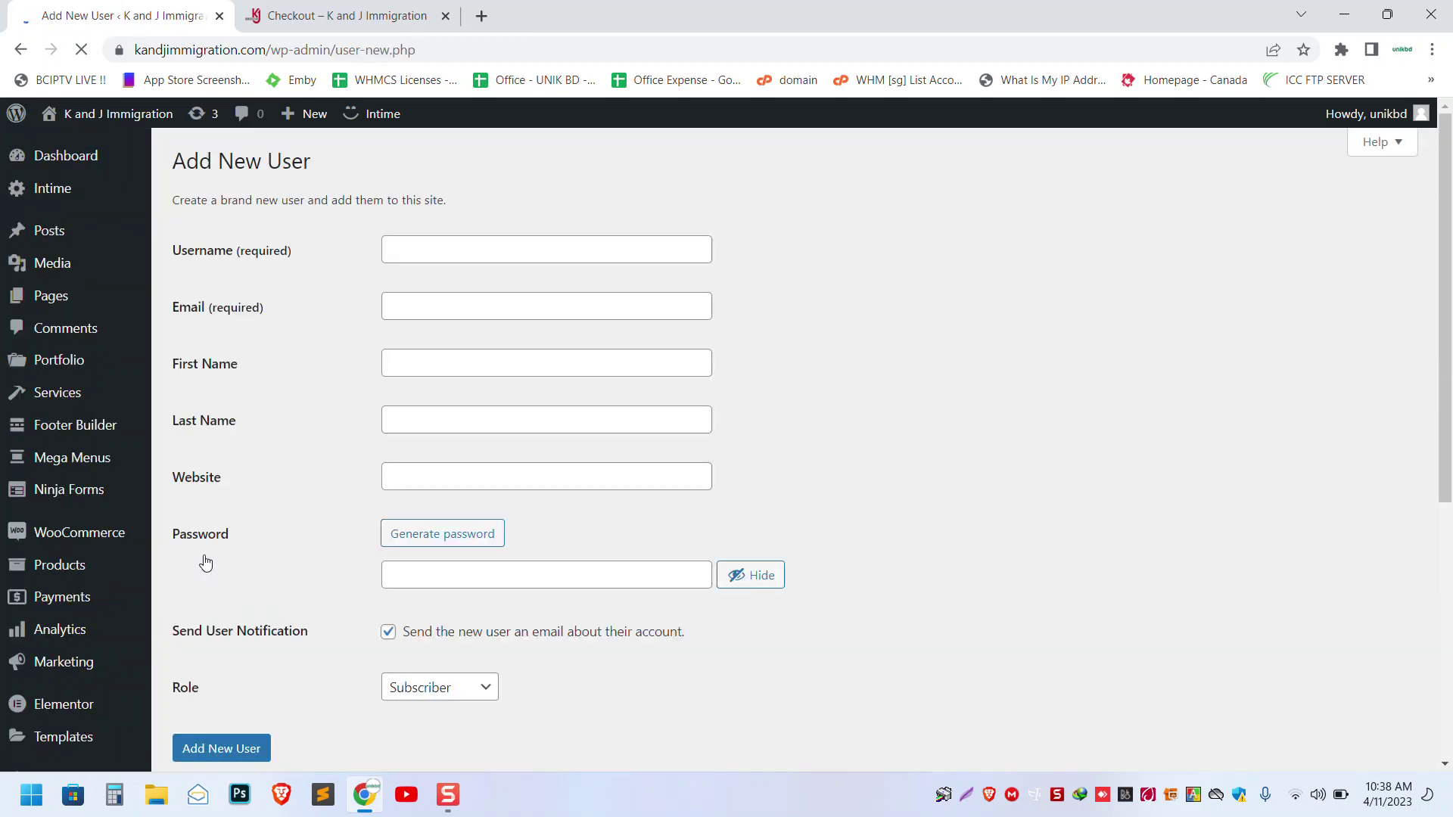
left_click(433, 259)
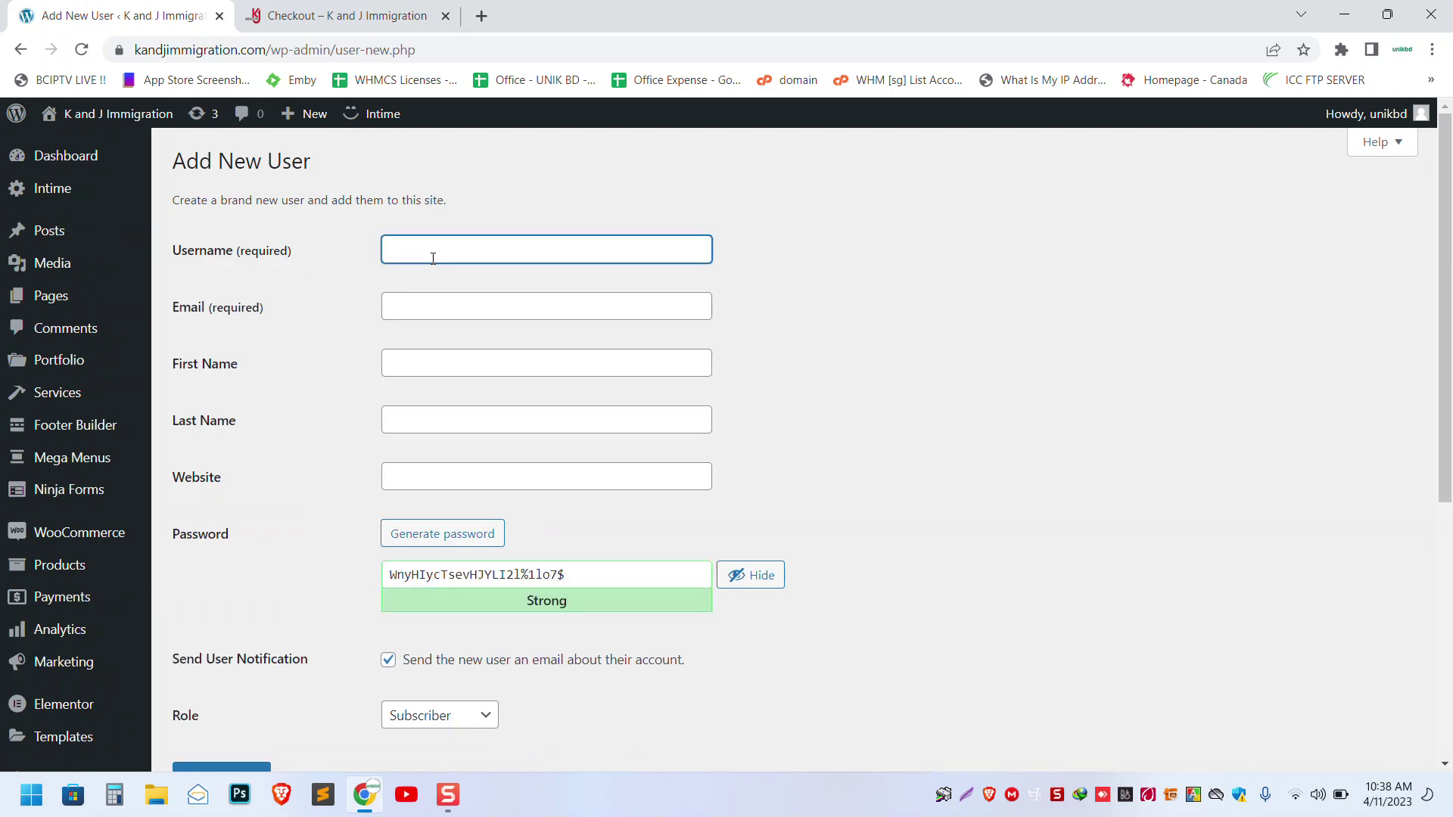
left_click(396, 317)
left_click(386, 360)
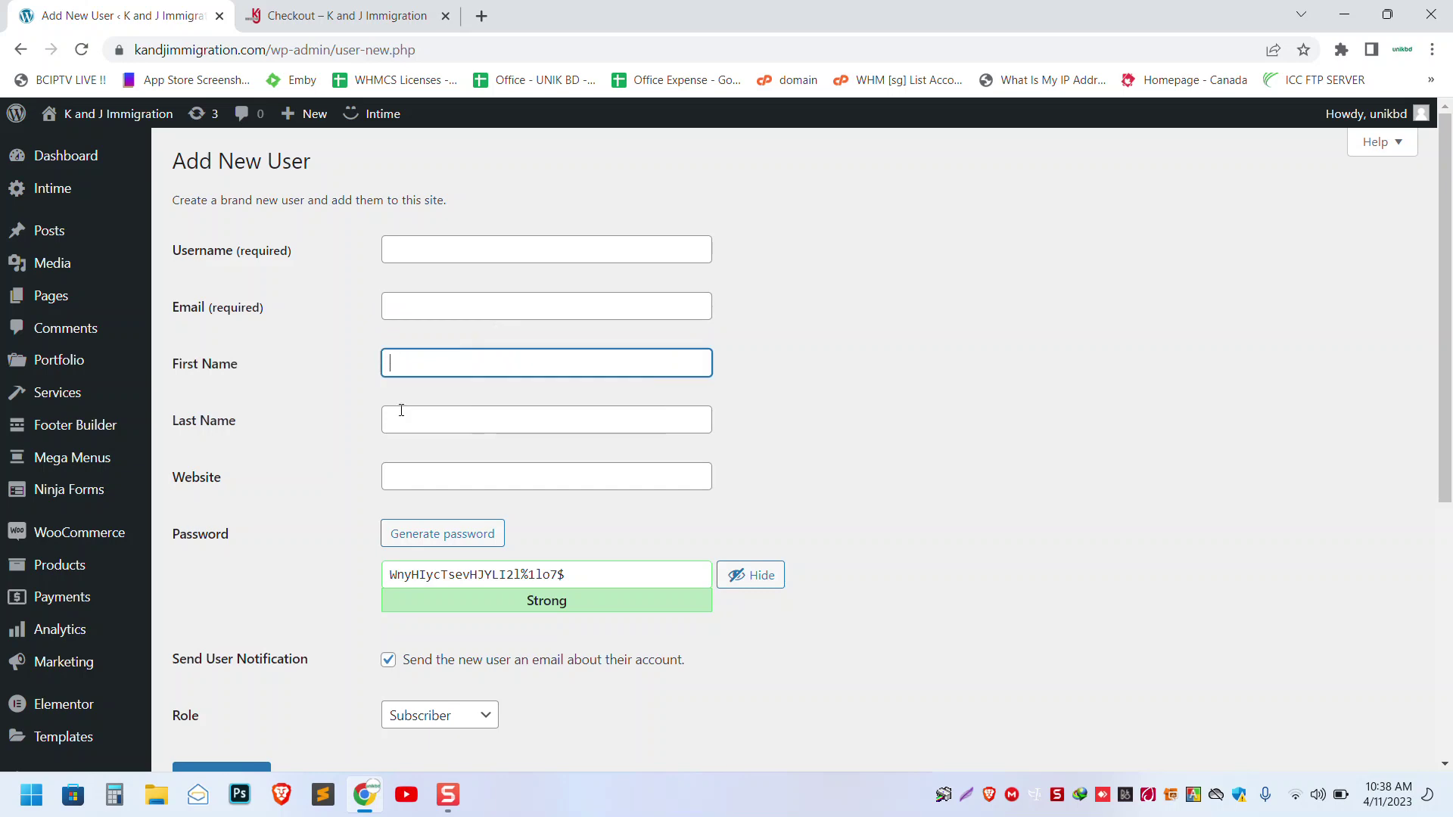
left_click(393, 417)
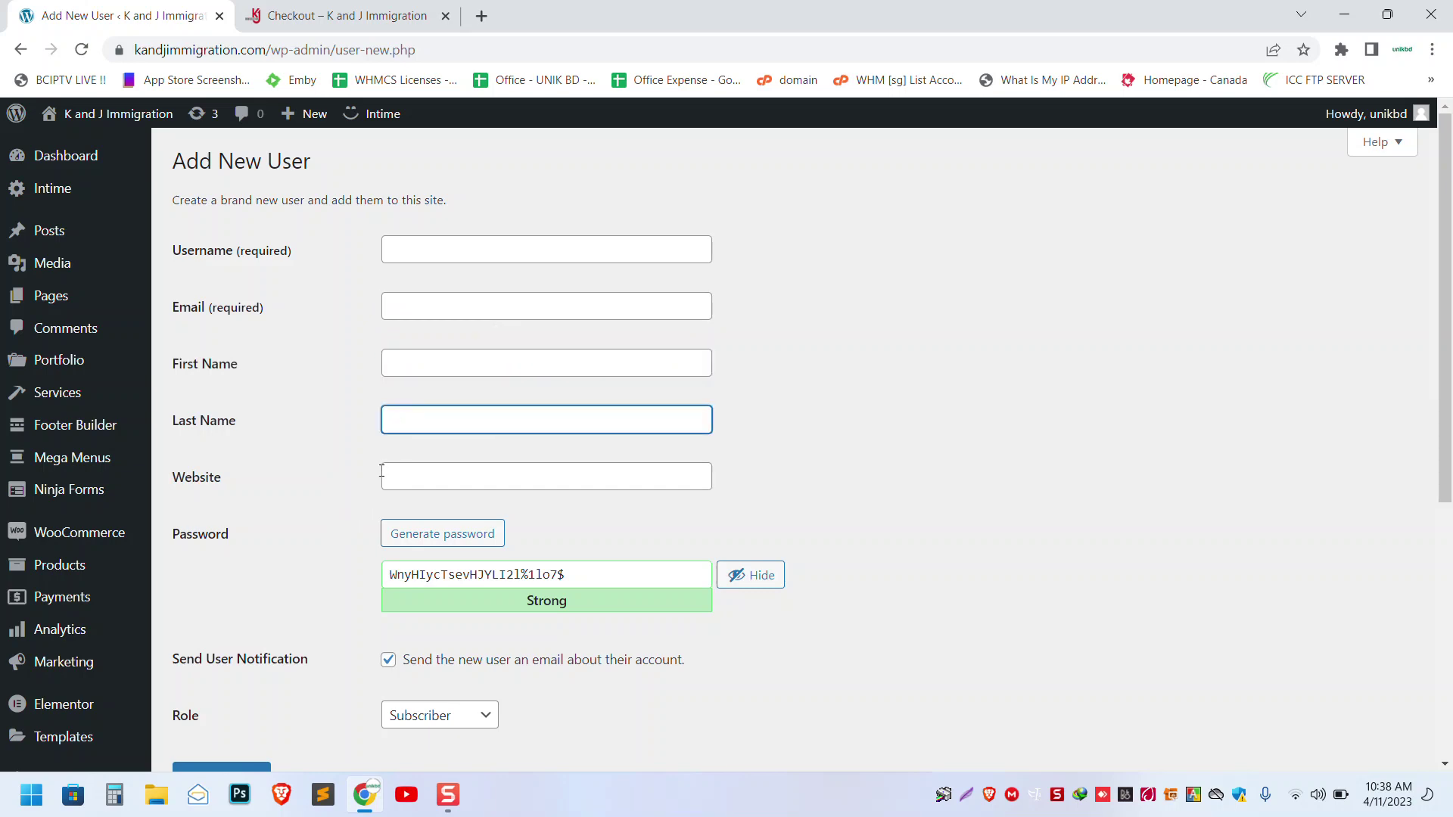
- Review the generated strong password, keep the Subscriber role, and select the admin part of the page address
scroll(378, 475, "down", 3)
left_click(564, 387)
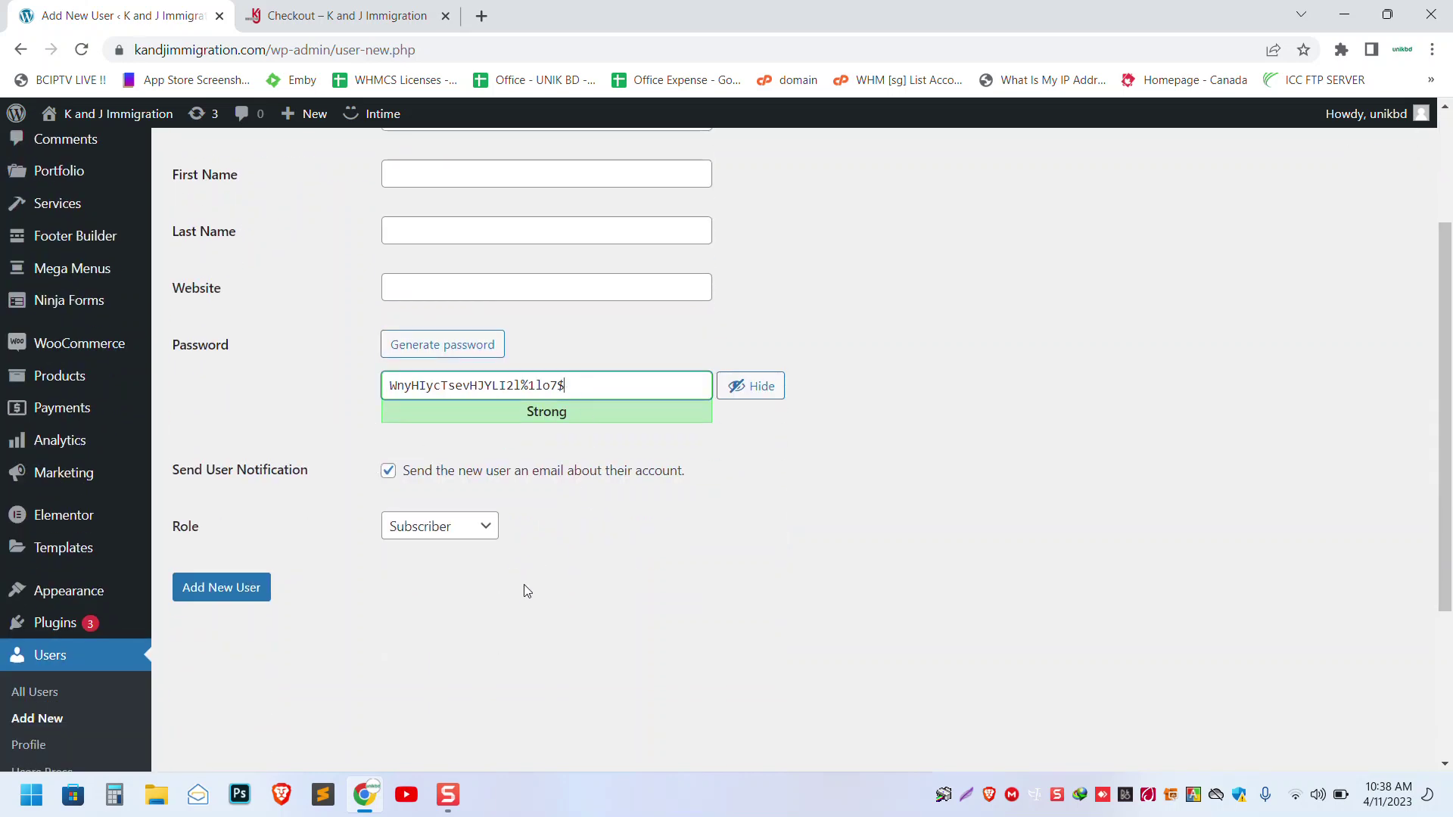
left_click(478, 527)
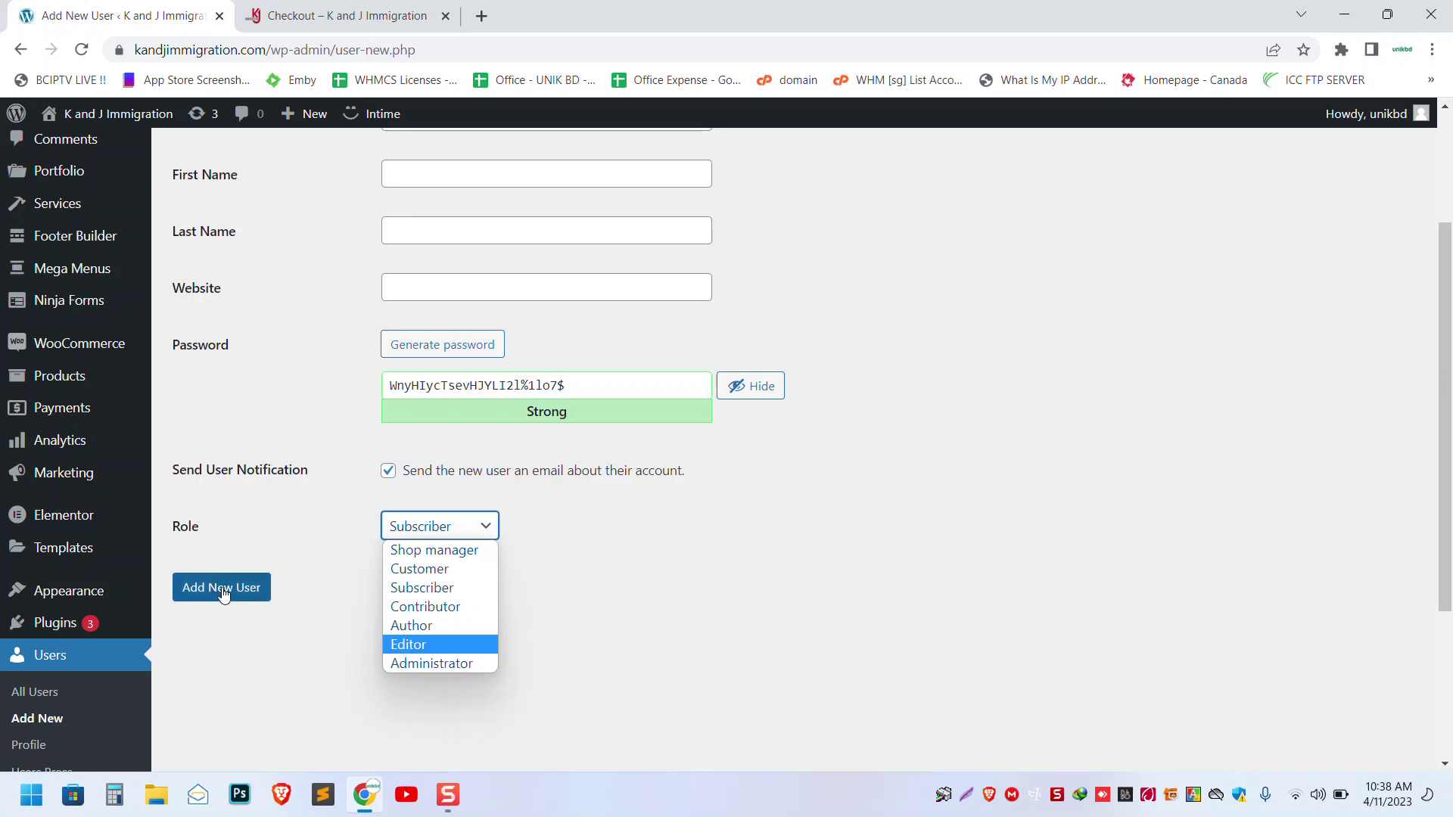
scroll(638, 506, "up", 3)
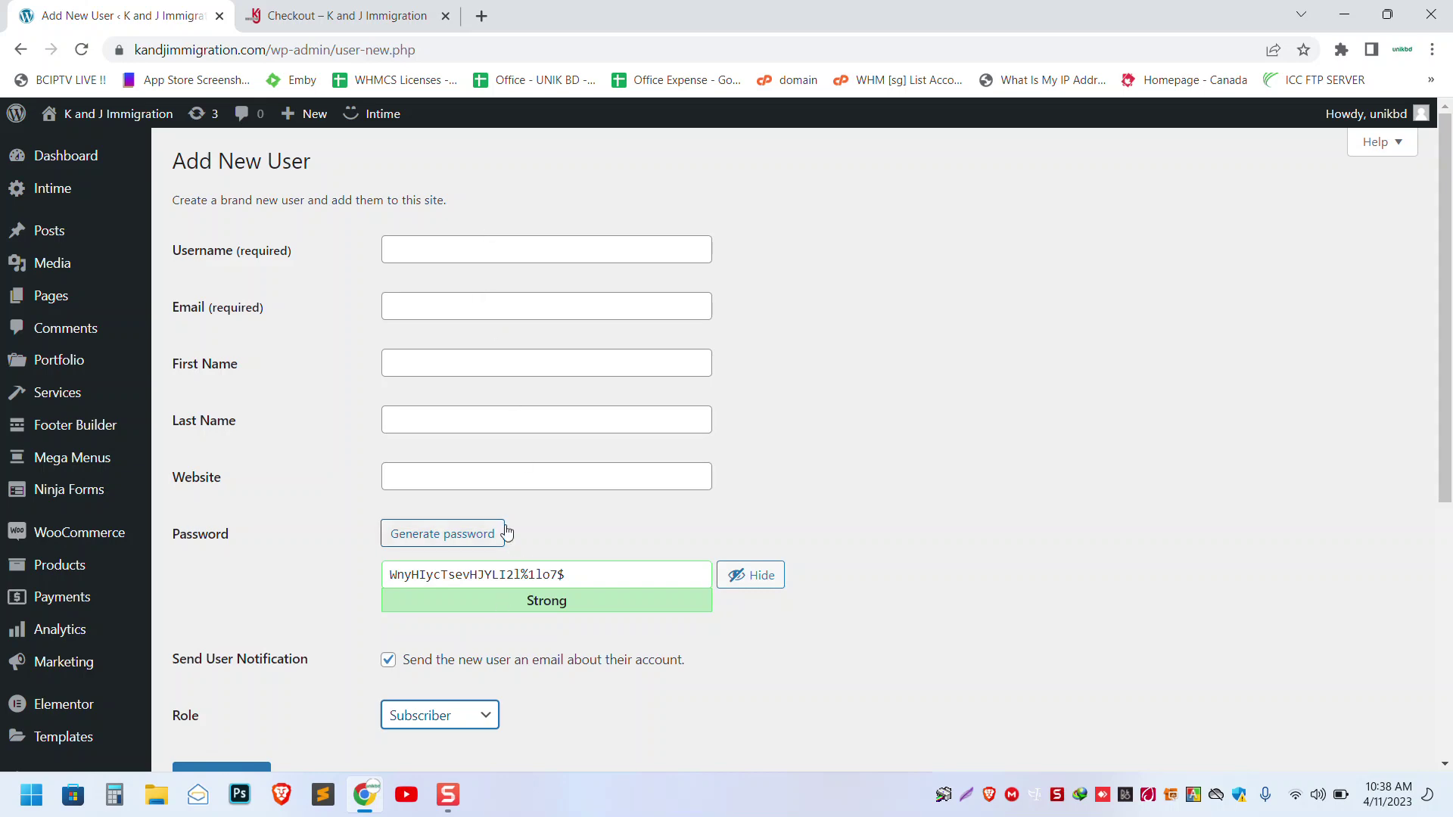
scroll(503, 530, "down", 3)
left_click_drag(332, 58, 134, 49)
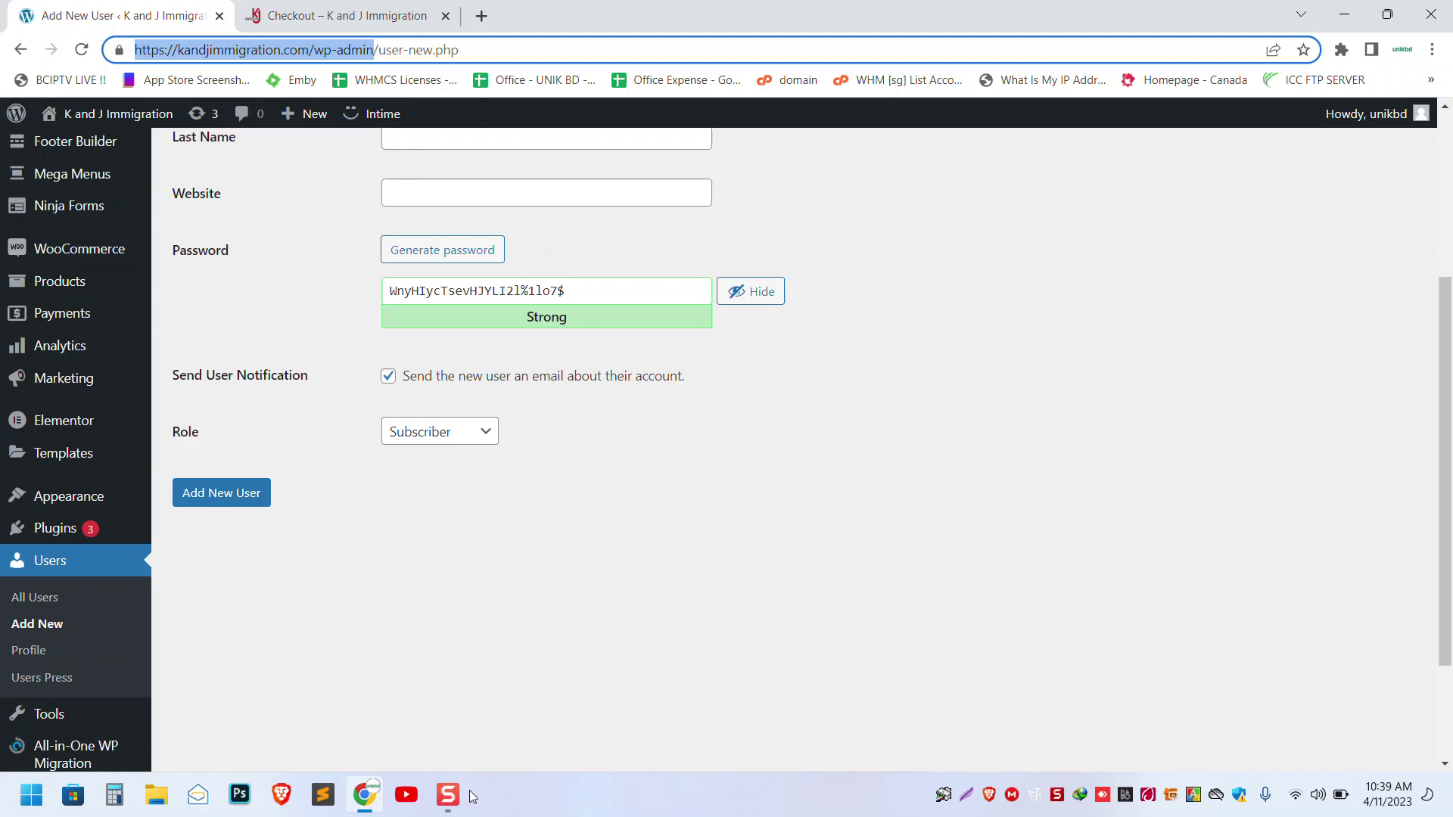
scroll(318, 339, "up", 3)
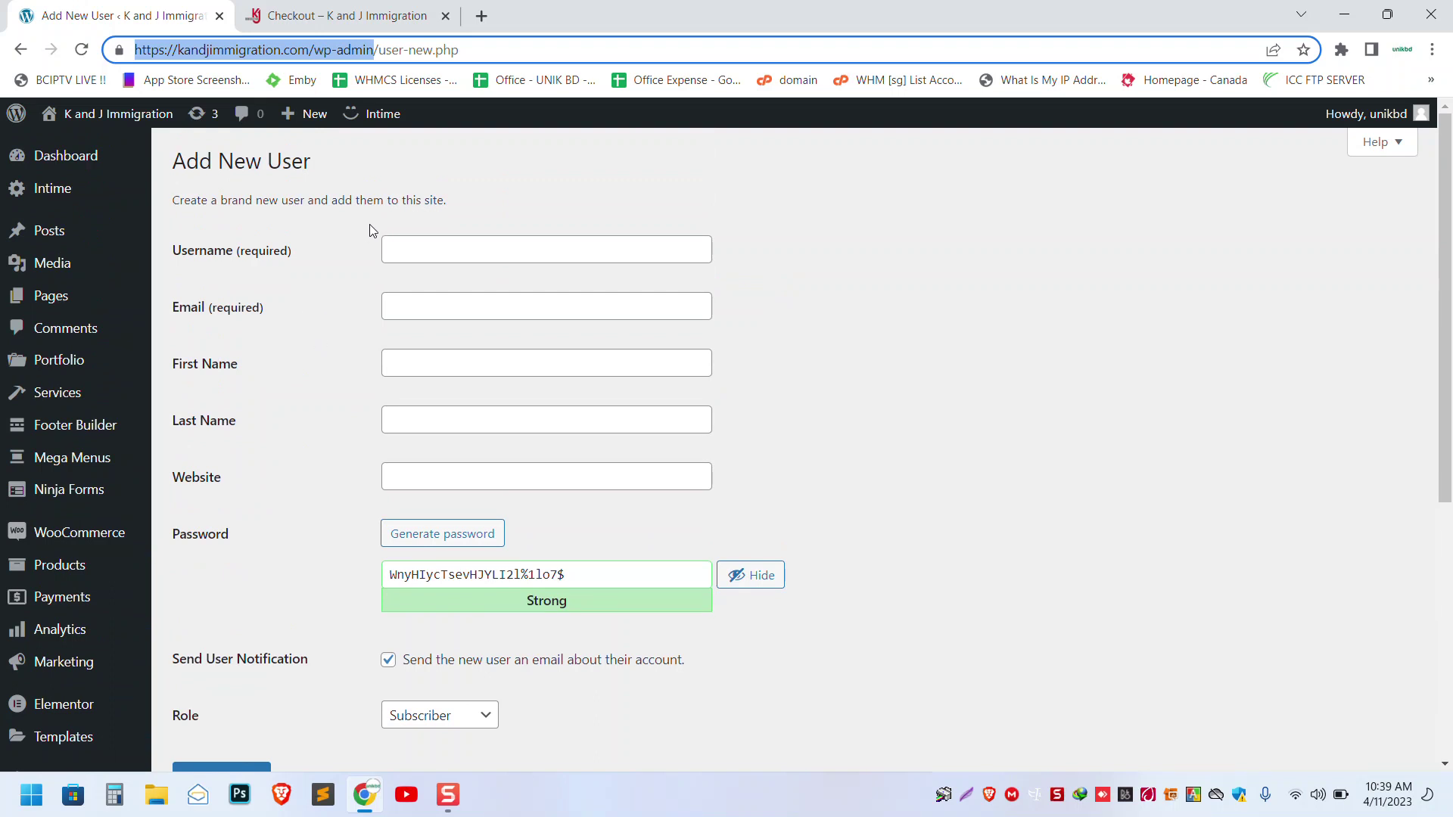
mouse_move(81, 147)
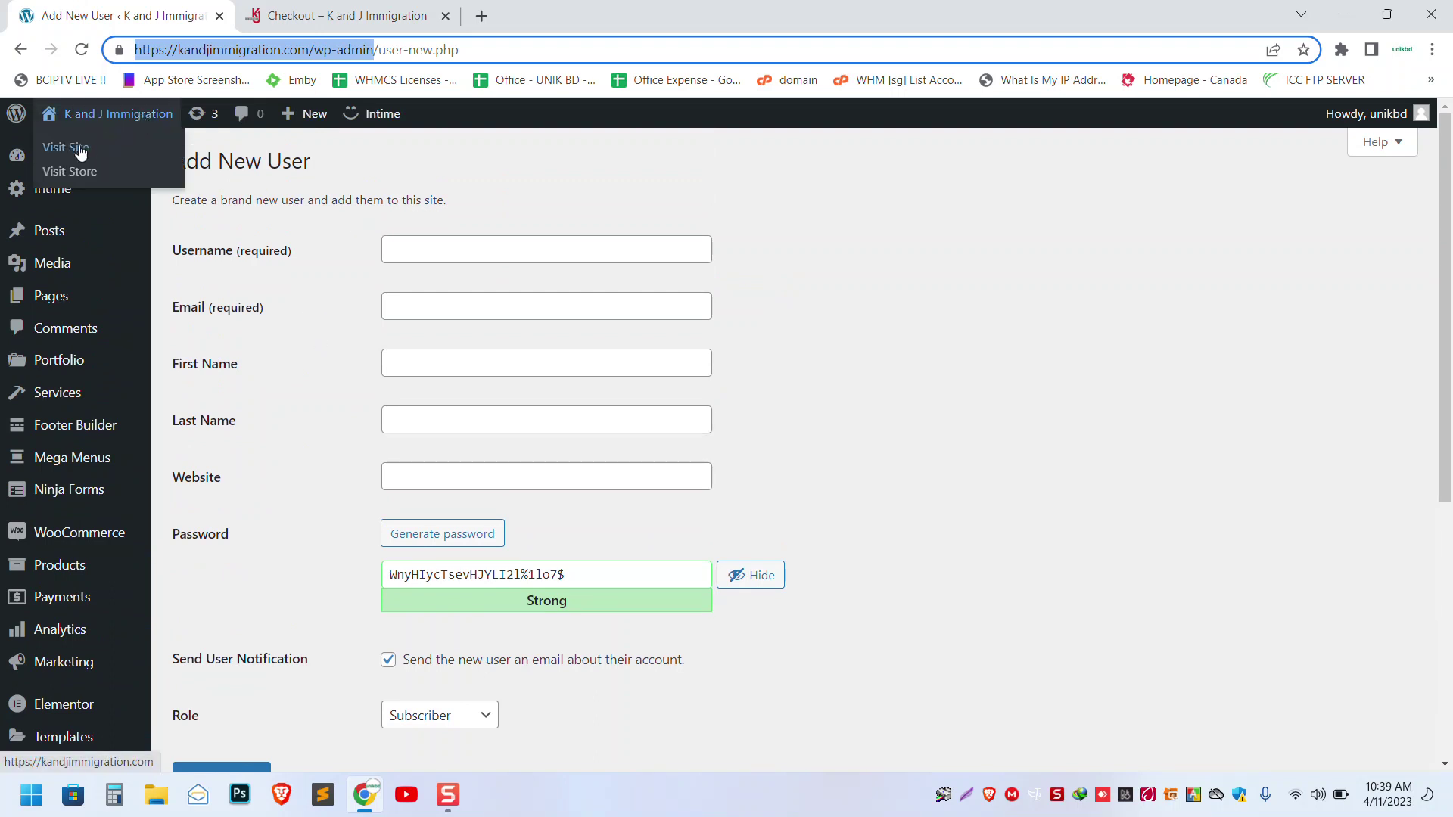